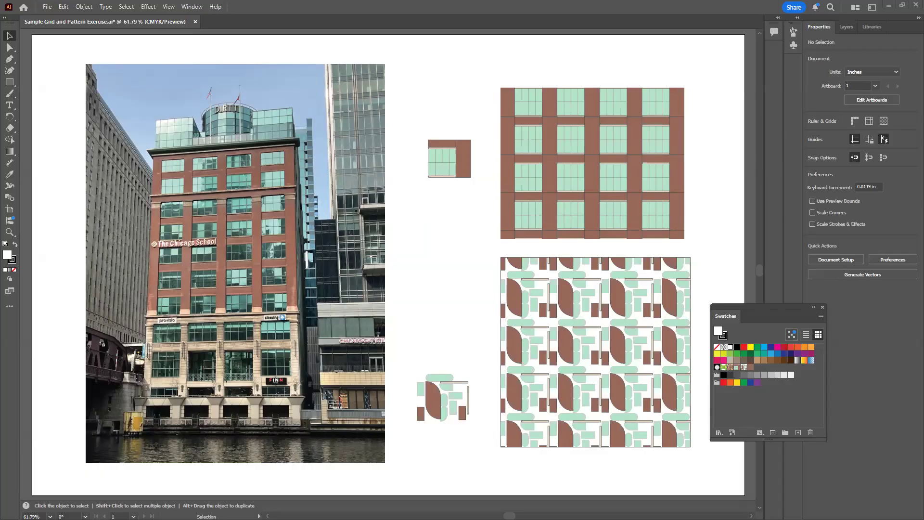
pyautogui.click(310, 264)
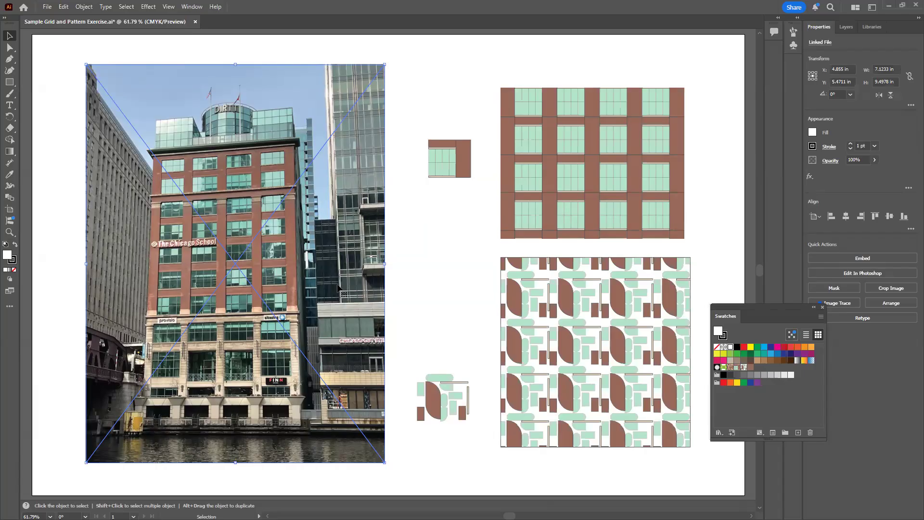
pyautogui.click(437, 273)
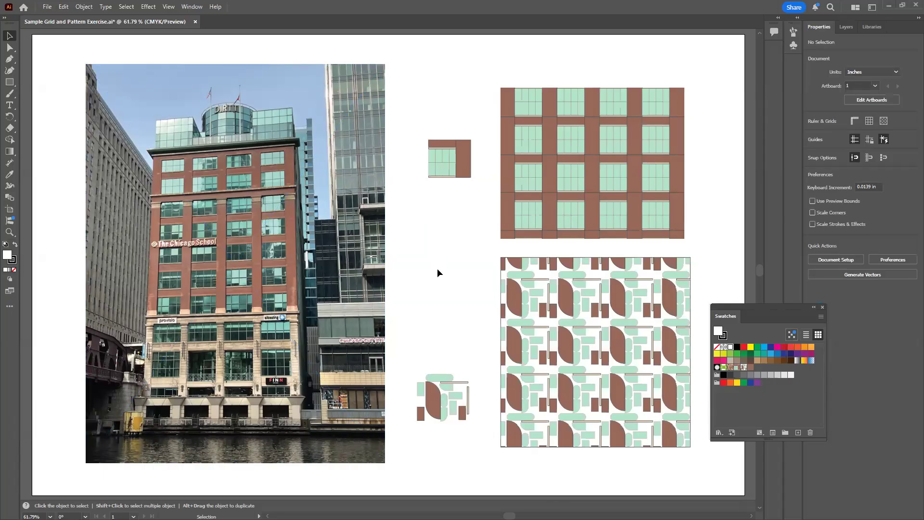
pyautogui.click(461, 171)
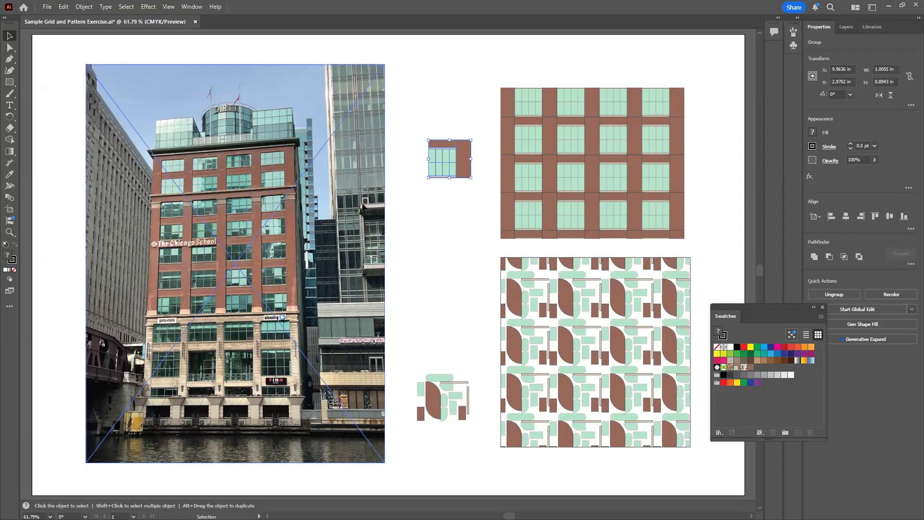
pyautogui.click(448, 212)
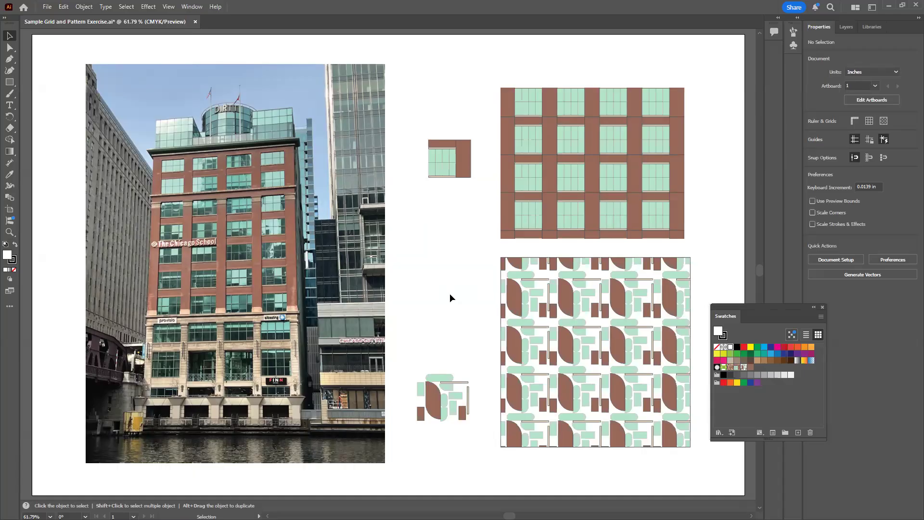
pyautogui.click(378, 291)
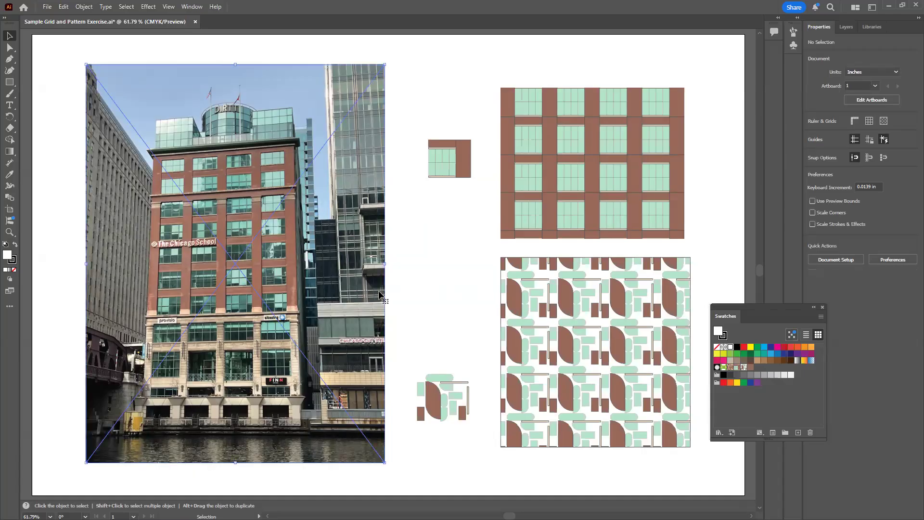
pyautogui.click(434, 264)
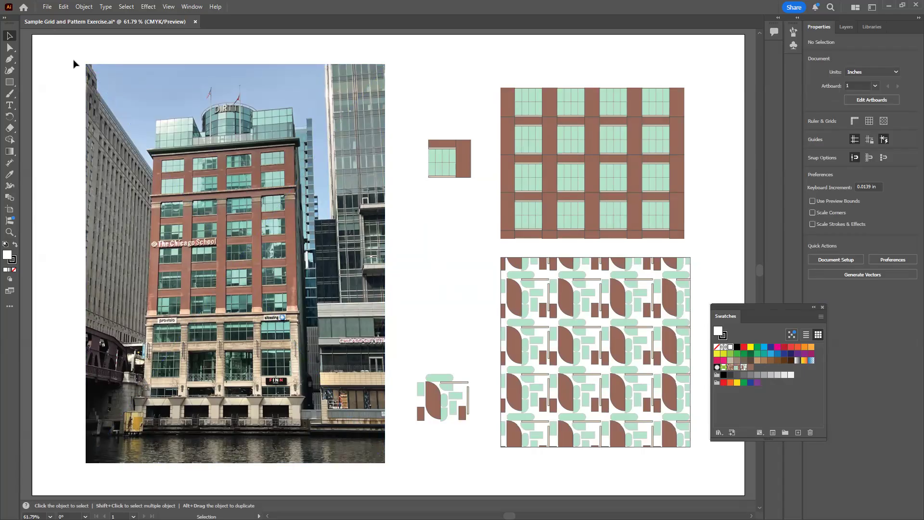
# Start a new print document from the Tabloid preset, with units in inches and landscape orientation
pyautogui.click(47, 7)
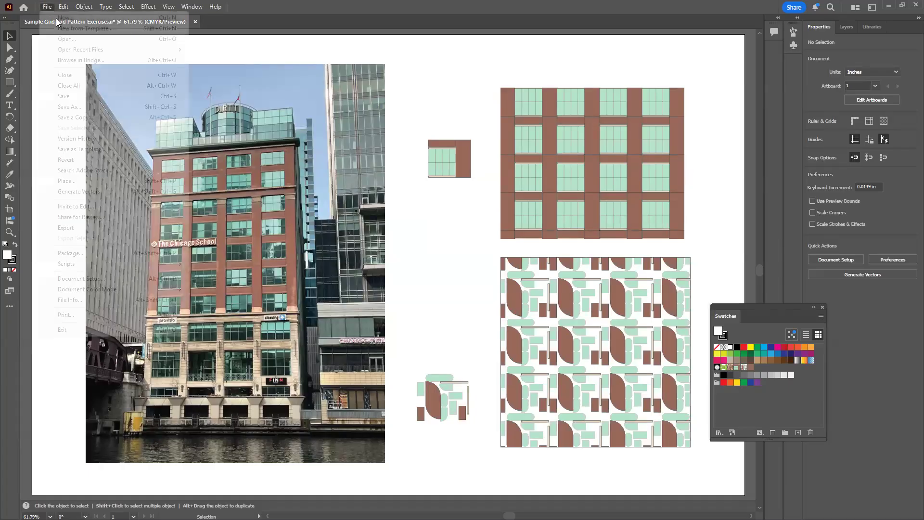
pyautogui.click(61, 20)
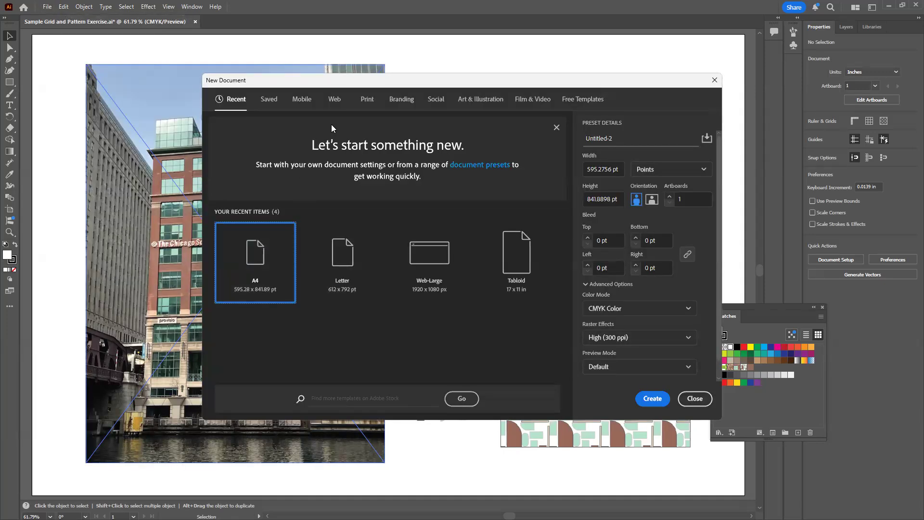
pyautogui.click(366, 99)
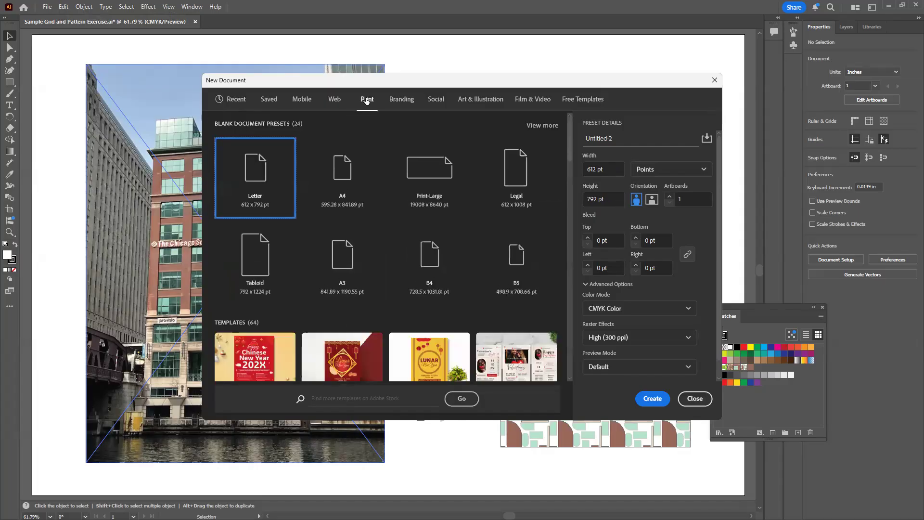
pyautogui.click(259, 264)
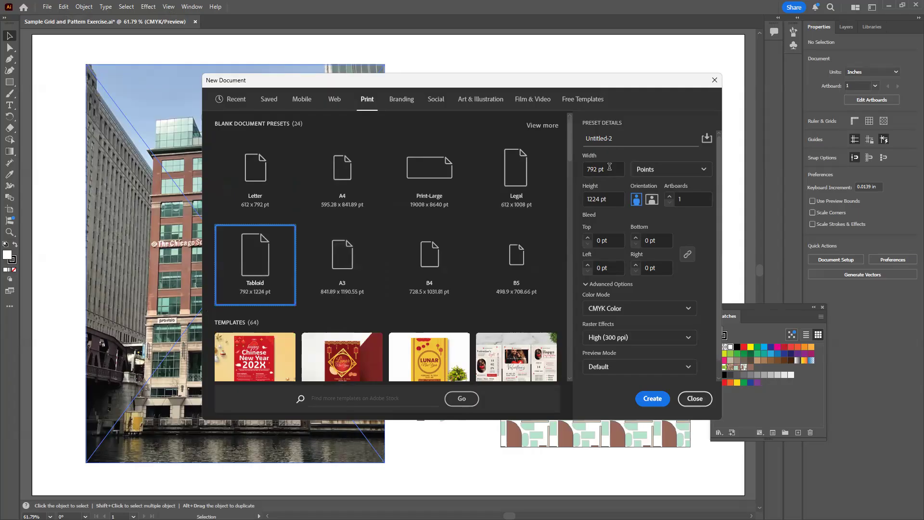
pyautogui.click(703, 171)
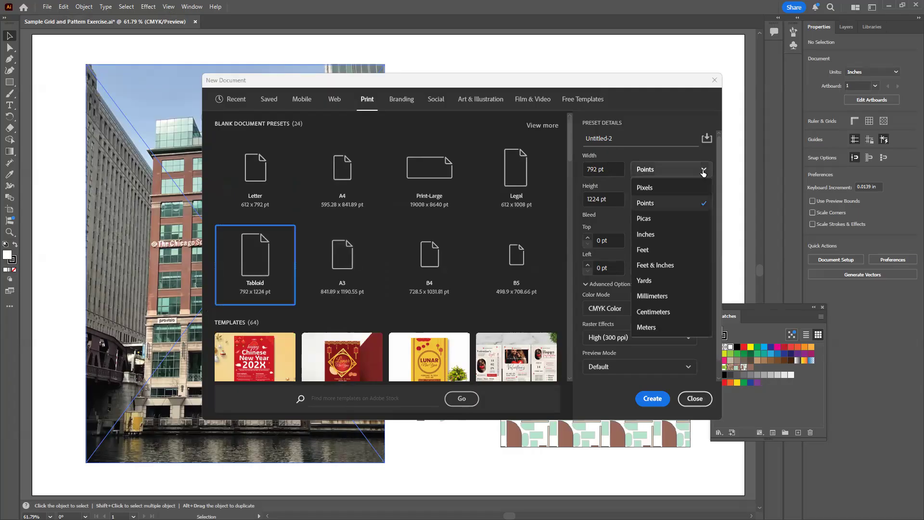
pyautogui.click(655, 234)
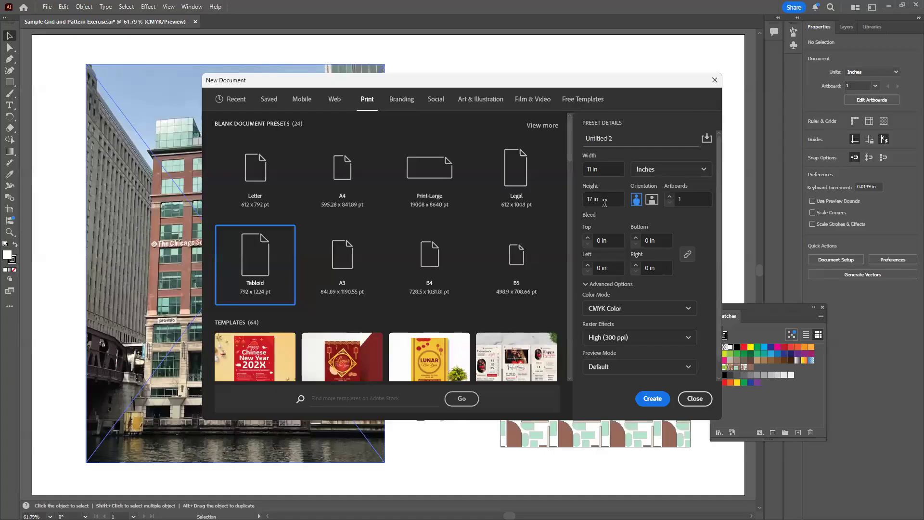
pyautogui.click(650, 199)
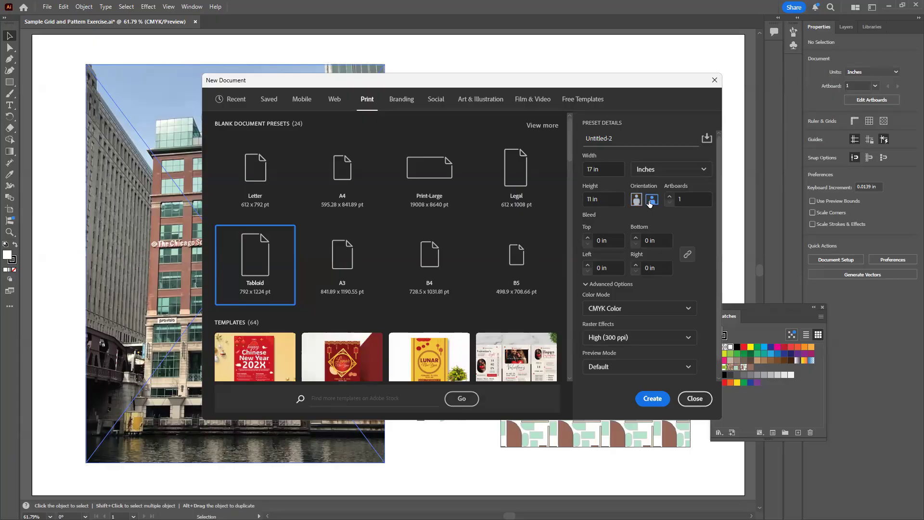
# Try the RGB color mode for the new document and check its additional settings without creating it
pyautogui.click(625, 306)
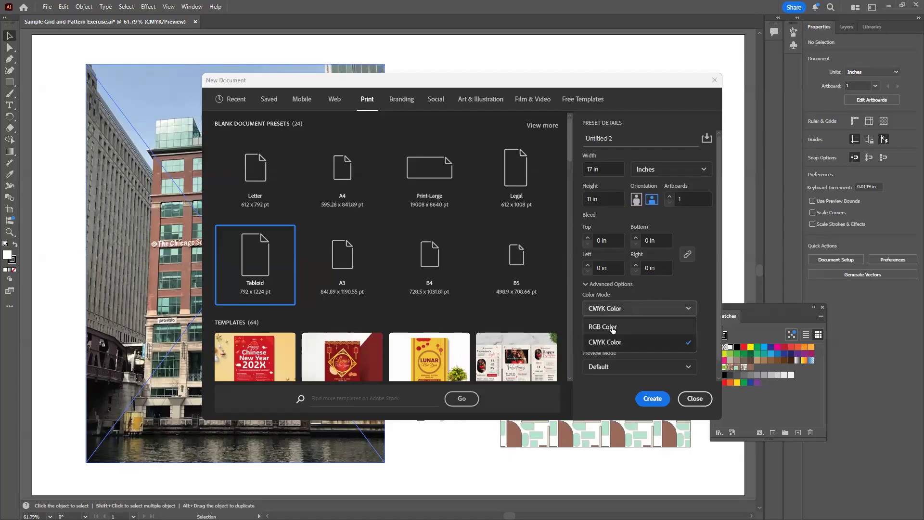
pyautogui.click(612, 327)
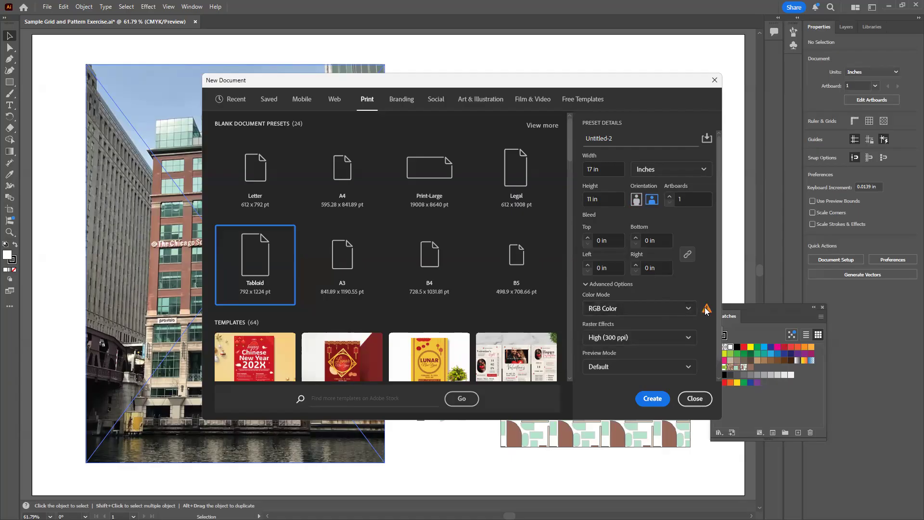
pyautogui.moveTo(707, 312)
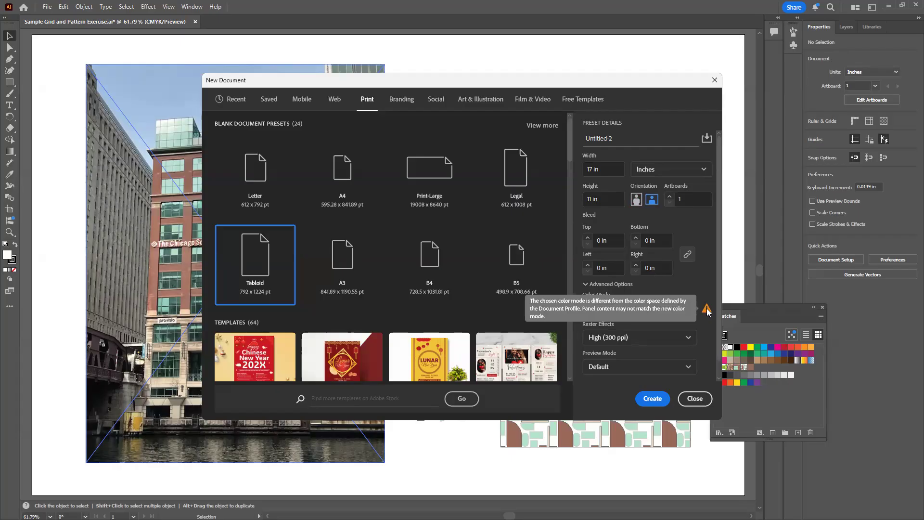
pyautogui.click(699, 287)
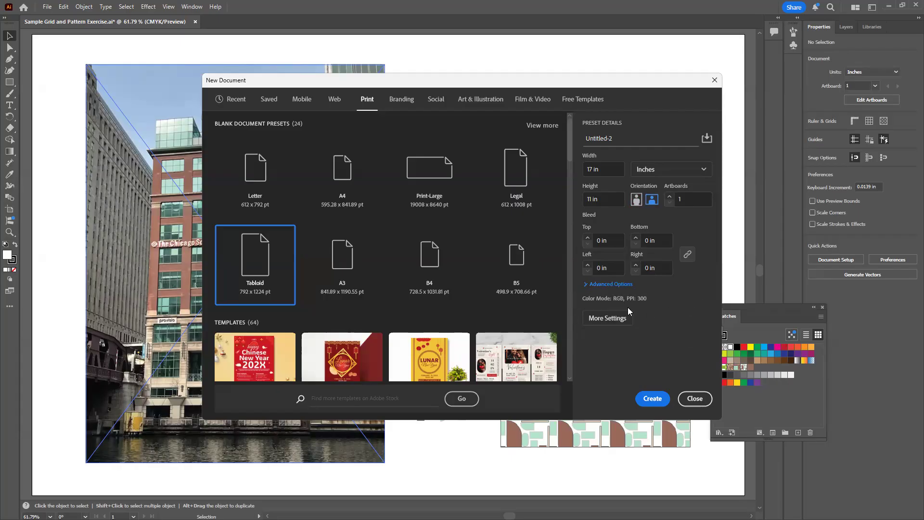
pyautogui.click(597, 317)
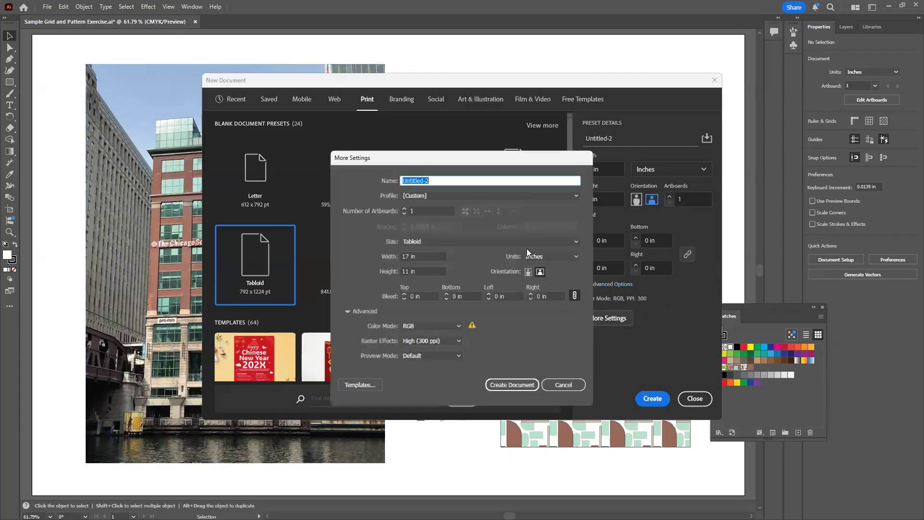
pyautogui.click(567, 389)
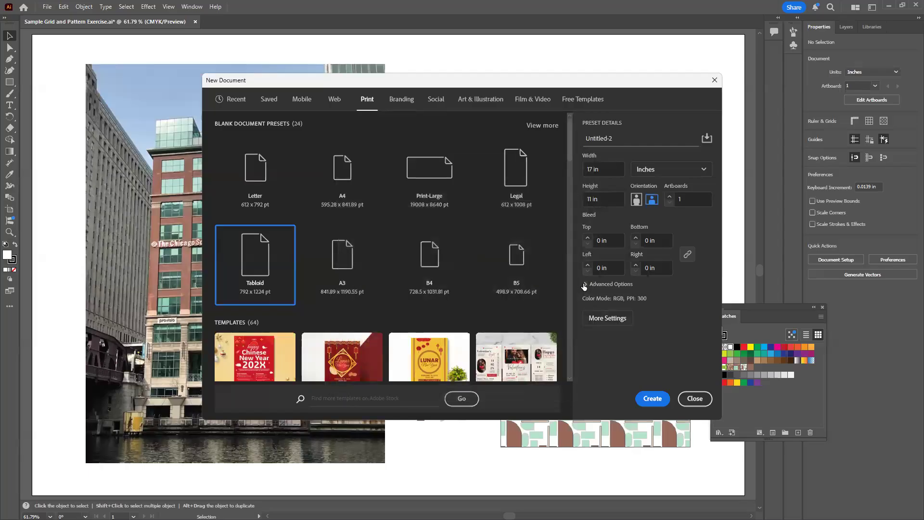
# Set the color mode to CMYK Color and create the document
pyautogui.click(585, 284)
pyautogui.click(648, 289)
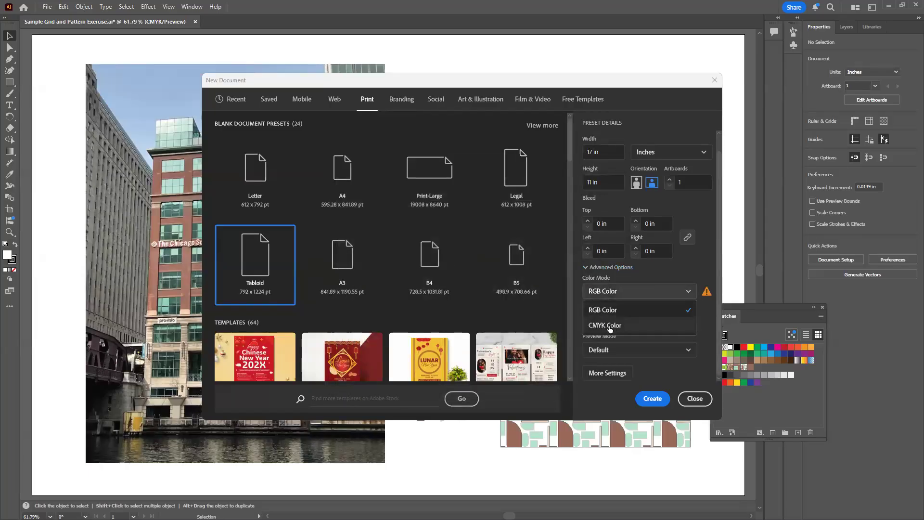
pyautogui.click(608, 325)
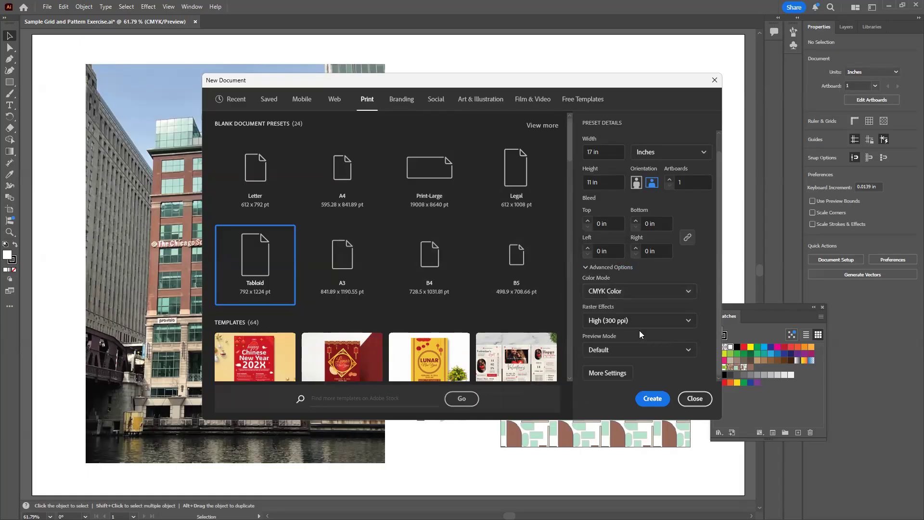
pyautogui.click(656, 399)
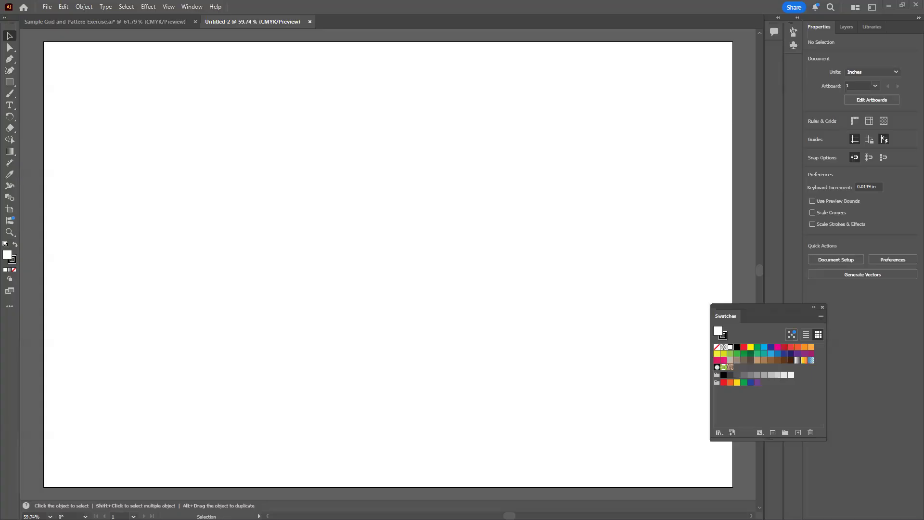
# Try bringing Sample Photo.JPG onto the artboard straight from File Explorer, and undo the paste
pyautogui.hotkey('alt', 'Tab')
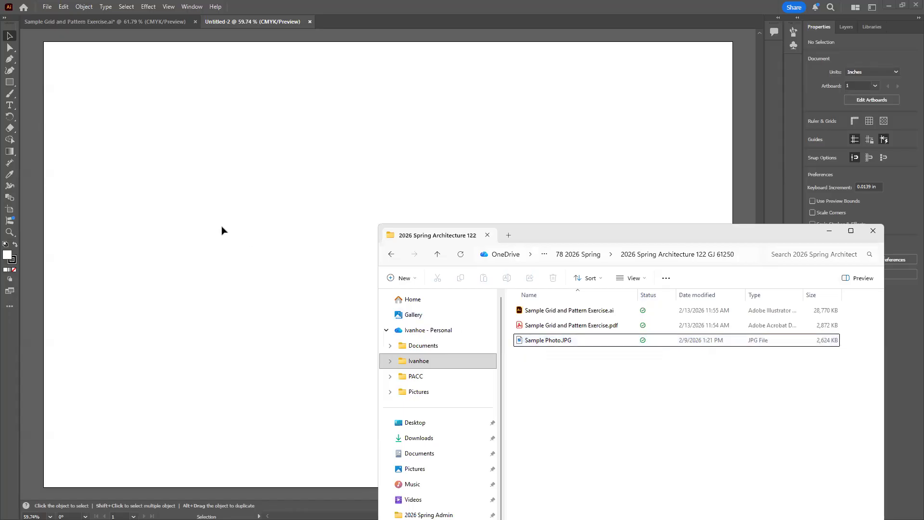
pyautogui.moveTo(525, 347); pyautogui.dragTo(226, 267)
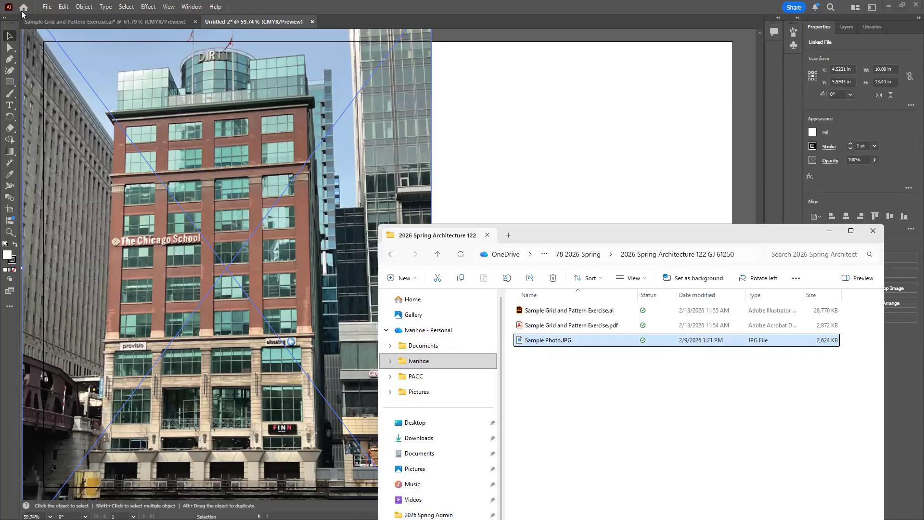
pyautogui.click(50, 8)
pyautogui.click(63, 7)
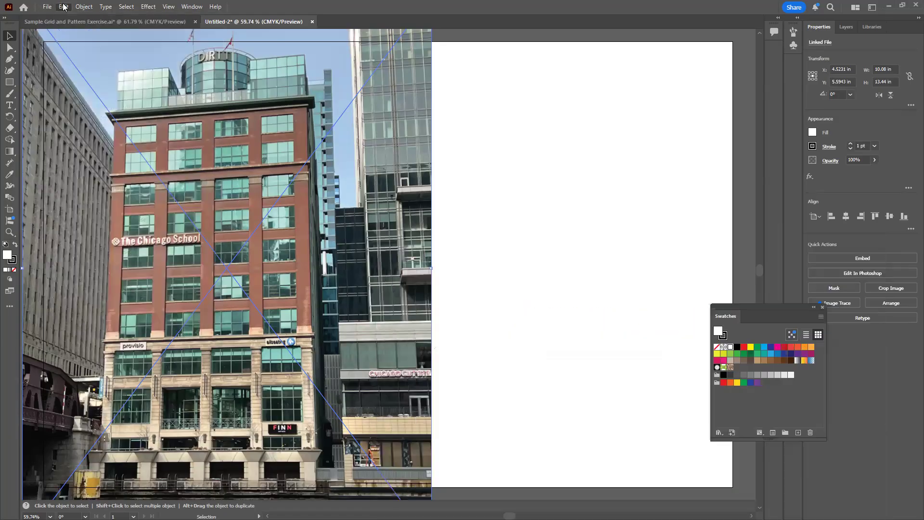
pyautogui.click(63, 7)
pyautogui.click(73, 16)
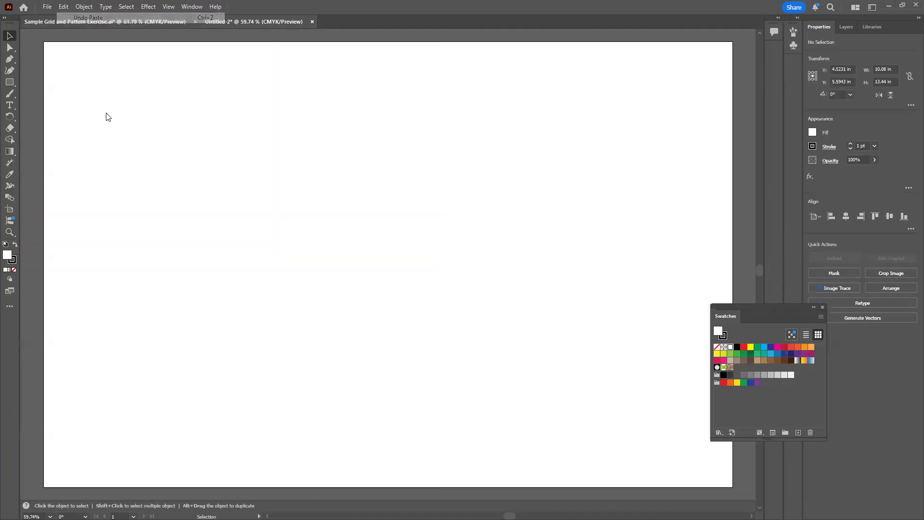
pyautogui.hotkey('alt', 'Tab')
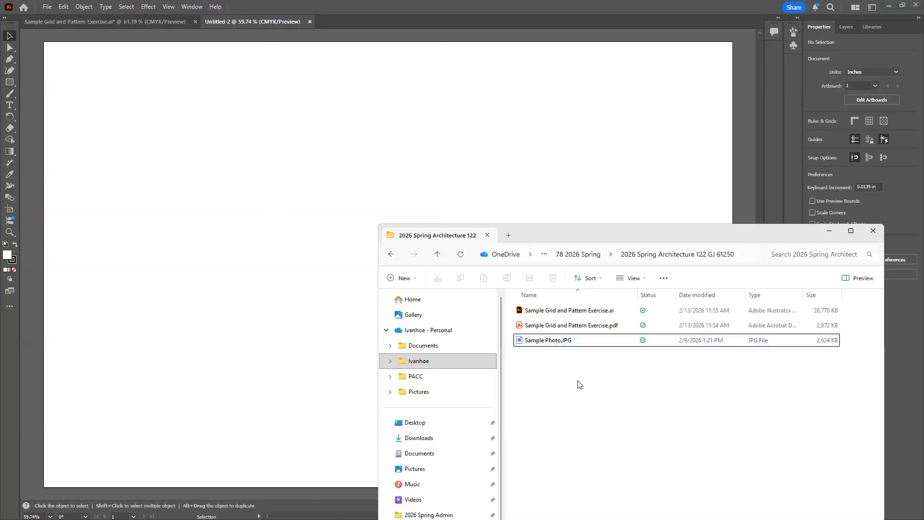
pyautogui.click(190, 328)
# Place Sample Photo.JPG on the blank artboard as a linked image at its full size
pyautogui.click(48, 8)
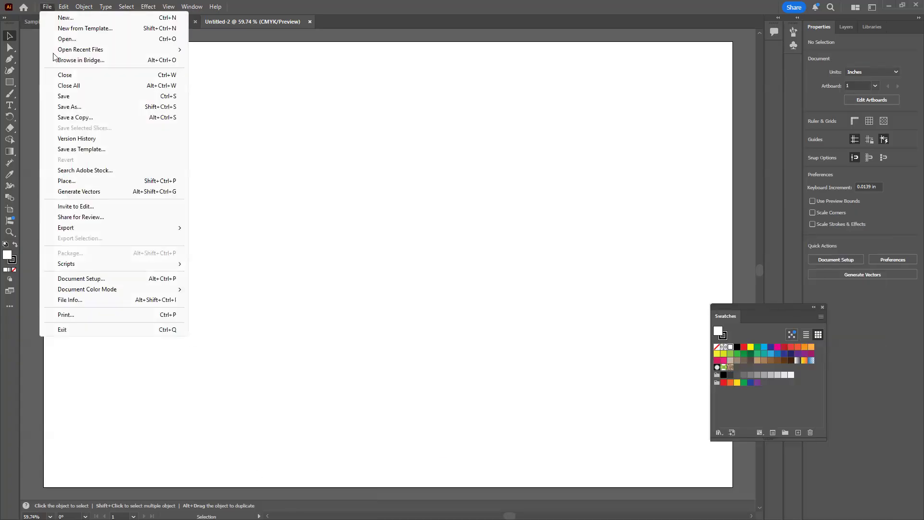
pyautogui.click(68, 186)
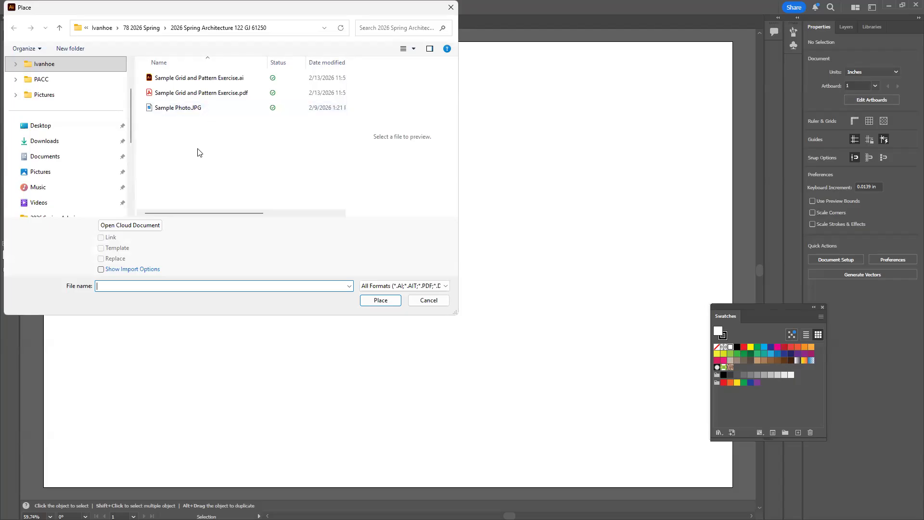
pyautogui.click(175, 112)
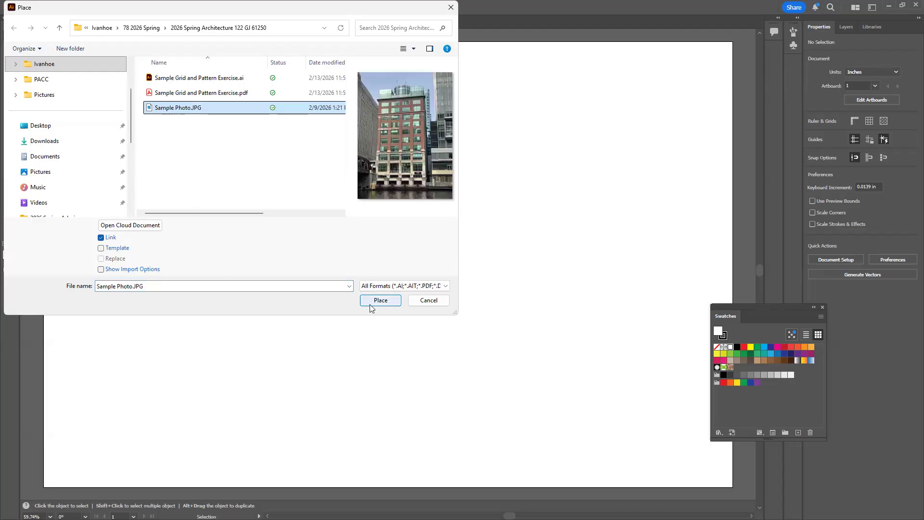
pyautogui.click(120, 247)
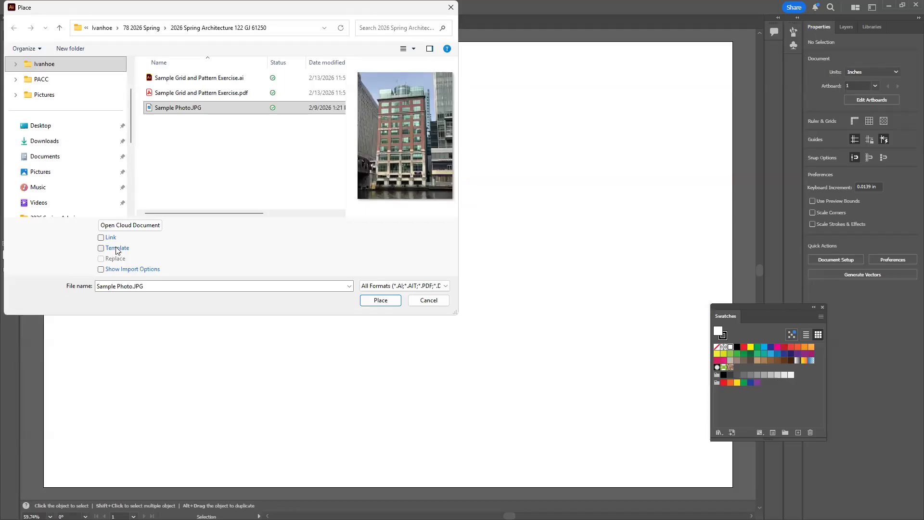
pyautogui.click(101, 238)
pyautogui.click(380, 300)
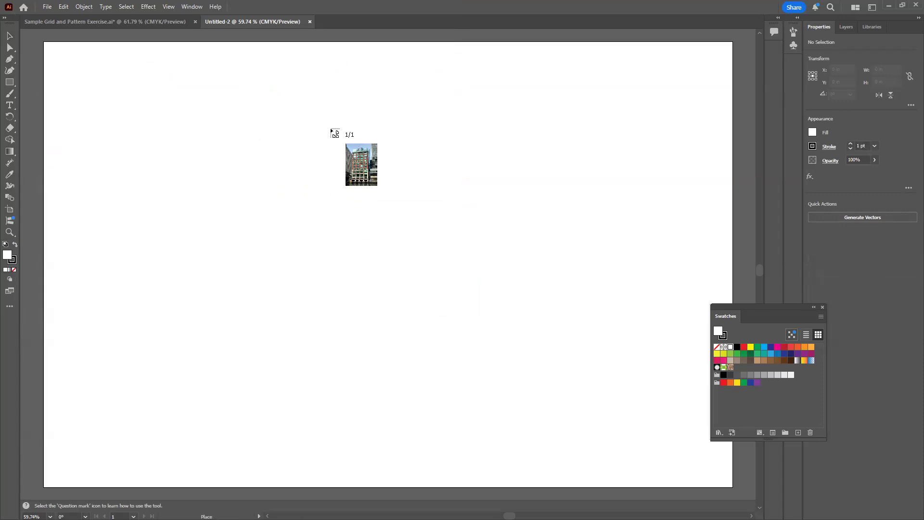
pyautogui.click(322, 114)
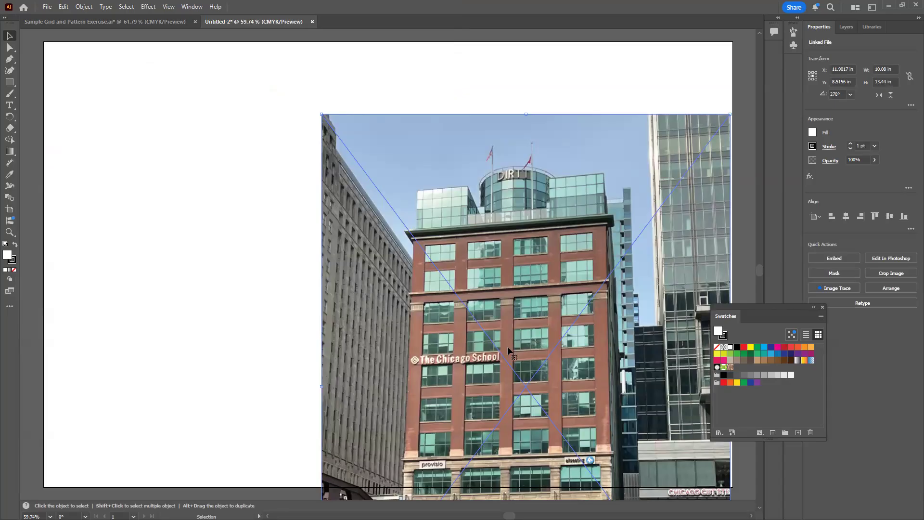
# Move the placed photo to about X 9.22 in, Y 6.64 in and activate the Direct Selection tool
pyautogui.moveTo(506, 371); pyautogui.dragTo(394, 296)
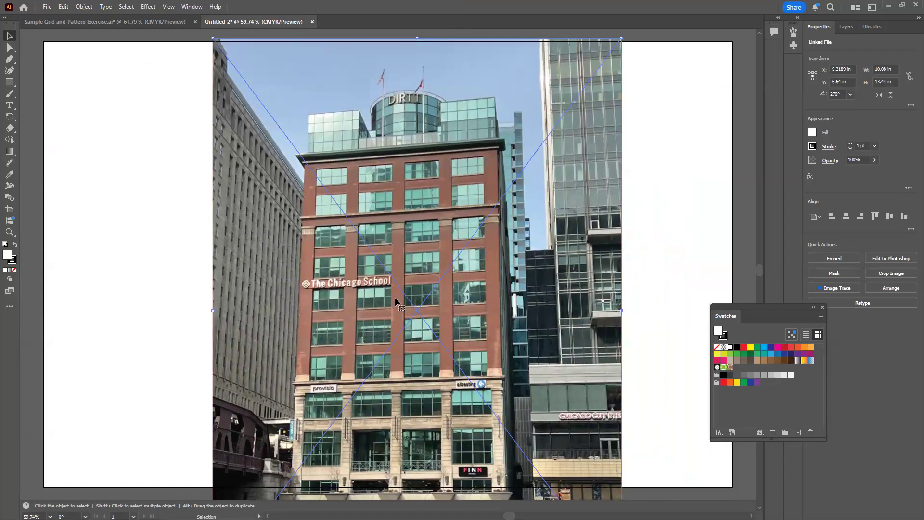
pyautogui.press('a')
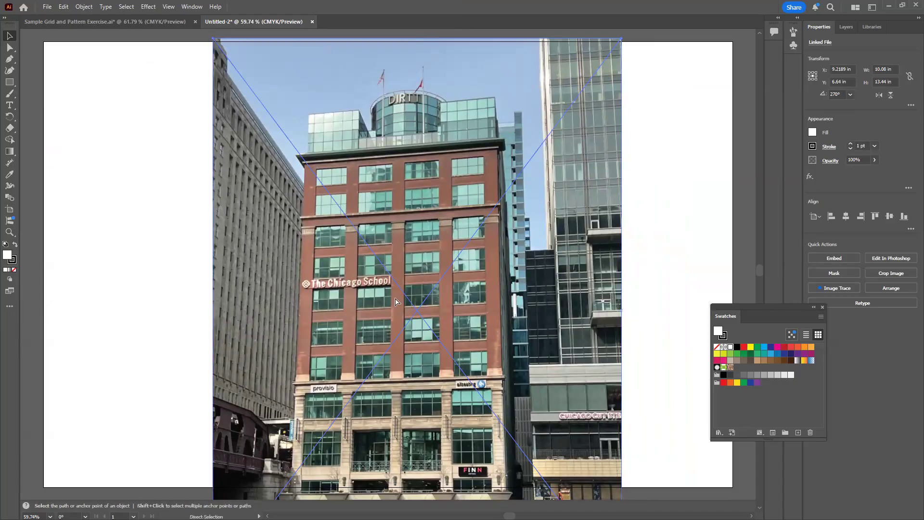
# Scale the placed photo down to about 6.06 by 8.08 in and move it to about X 5.47 in, Y 5.31 in
pyautogui.hotkey('ctrl', '-')
pyautogui.press('v')
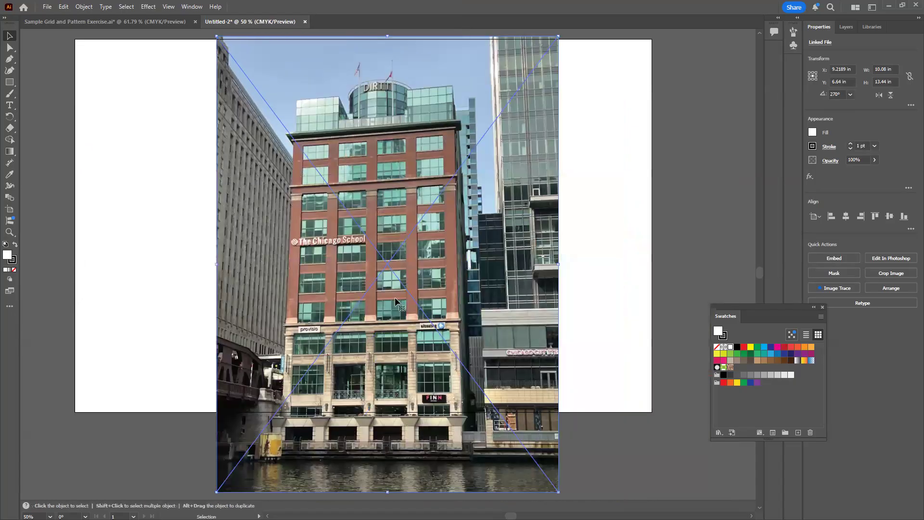
pyautogui.moveTo(461, 266); pyautogui.dragTo(481, 308)
pyautogui.moveTo(578, 77); pyautogui.dragTo(439, 282)
pyautogui.moveTo(362, 327); pyautogui.dragTo(536, 181)
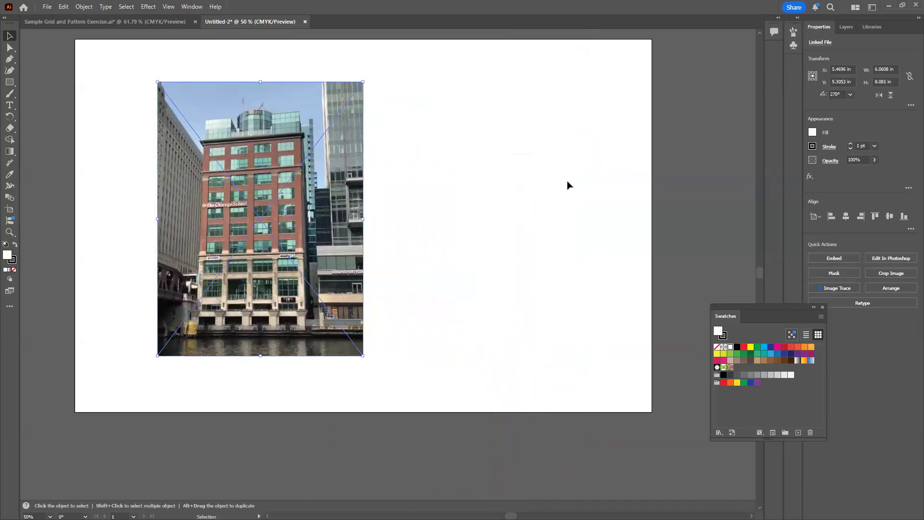
# Turn on constrained width and height proportions and scale the photo to about 5.83 by 7.78 in
pyautogui.click(909, 77)
pyautogui.moveTo(364, 86)
pyautogui.mouseDown()
pyautogui.moveTo(354, 120)
pyautogui.moveTo(336, 84)
pyautogui.moveTo(345, 95)
pyautogui.moveTo(330, 112)
pyautogui.moveTo(355, 92)
pyautogui.mouseUp()
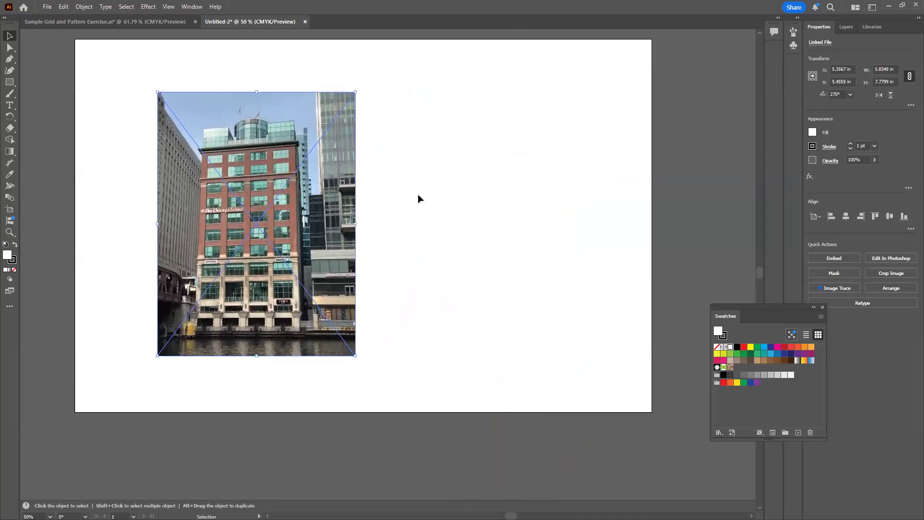
# Undo the photo's scaling and moves, back through its original placement on the artboard
pyautogui.click(63, 7)
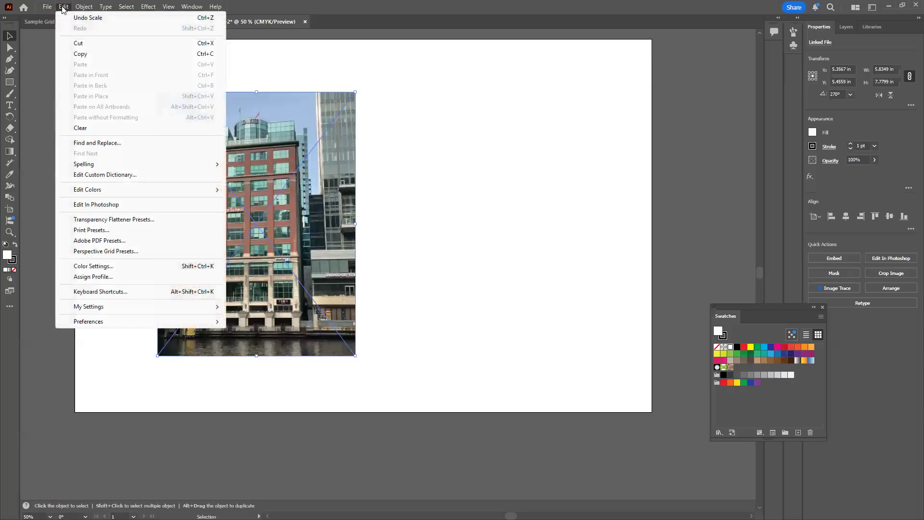
pyautogui.click(86, 18)
pyautogui.click(63, 7)
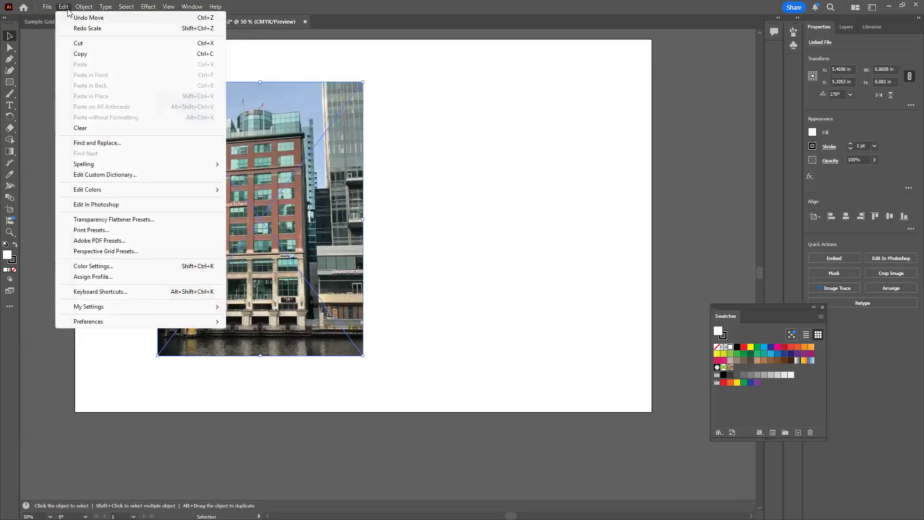
pyautogui.click(74, 18)
pyautogui.click(63, 6)
pyautogui.click(74, 18)
pyautogui.click(64, 7)
pyautogui.click(74, 17)
pyautogui.click(63, 6)
pyautogui.click(75, 17)
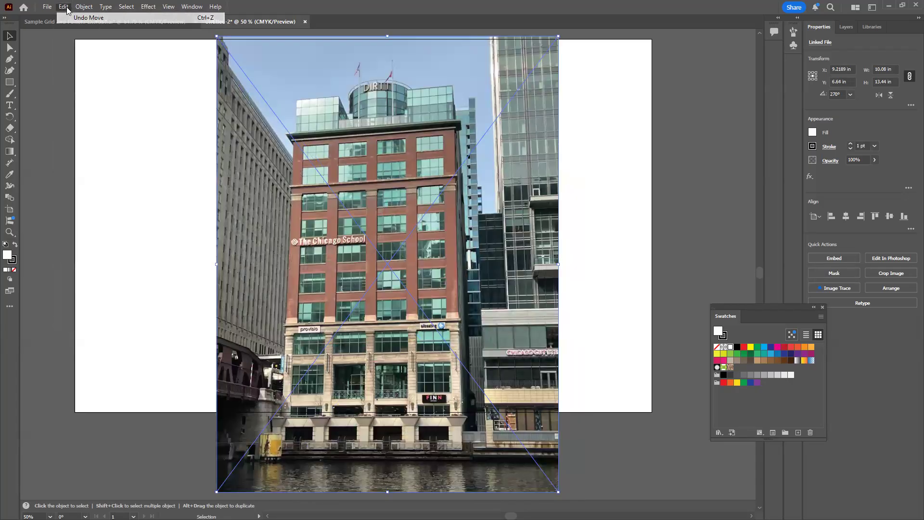
pyautogui.click(63, 7)
pyautogui.click(72, 18)
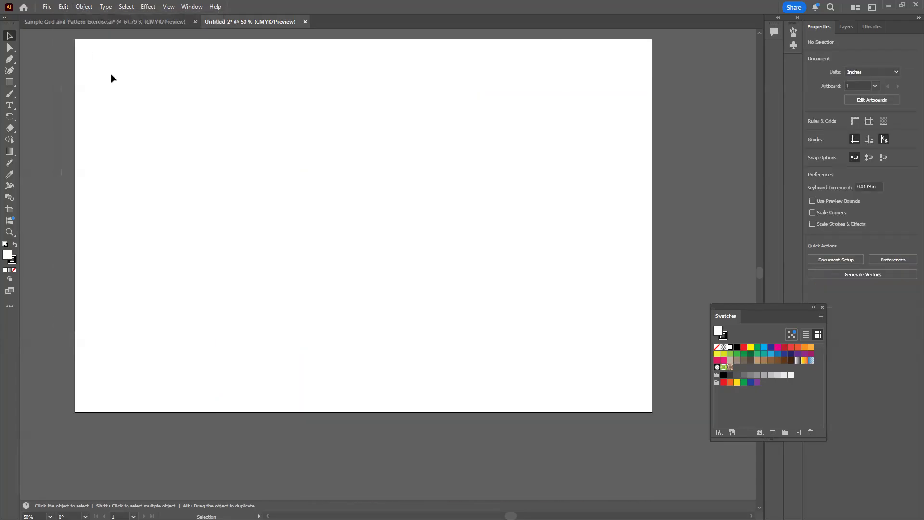
# Place Sample Photo.JPG as a linked image about 7.09 by 9.45 in on the left half of the artboard
pyautogui.click(47, 6)
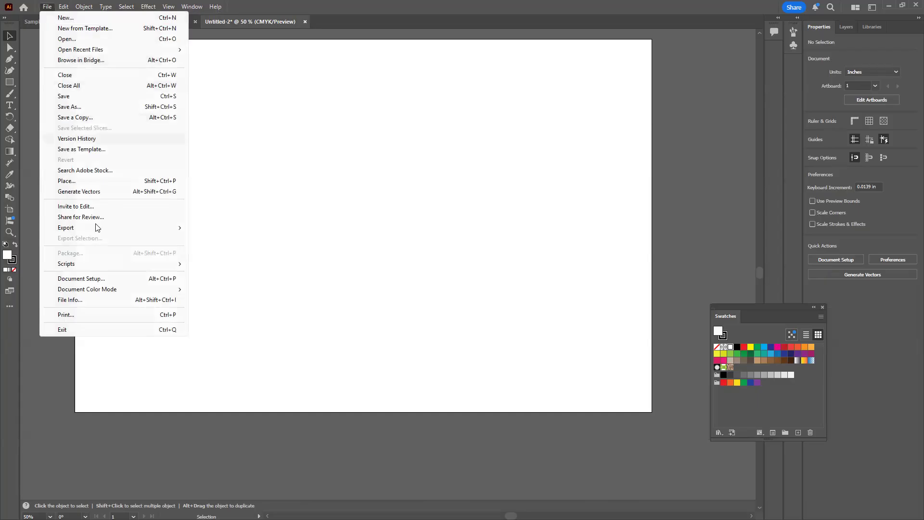
pyautogui.click(67, 180)
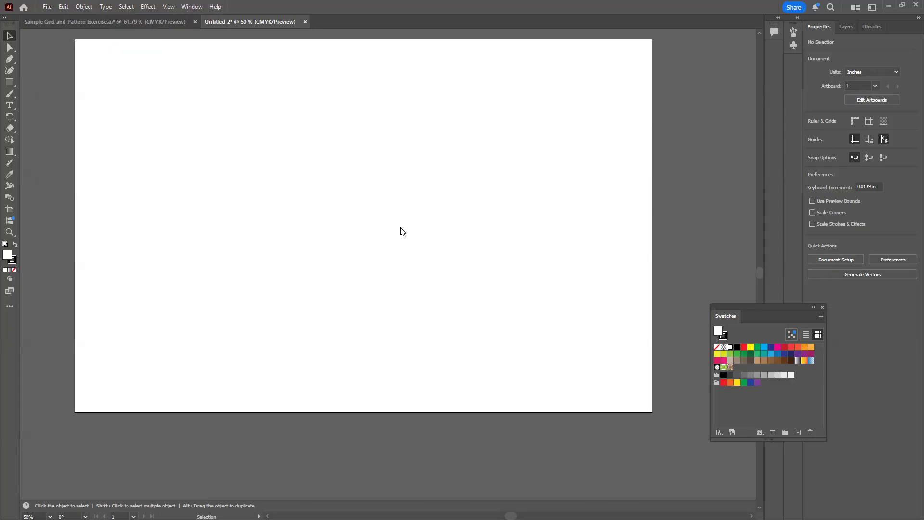
pyautogui.click(165, 109)
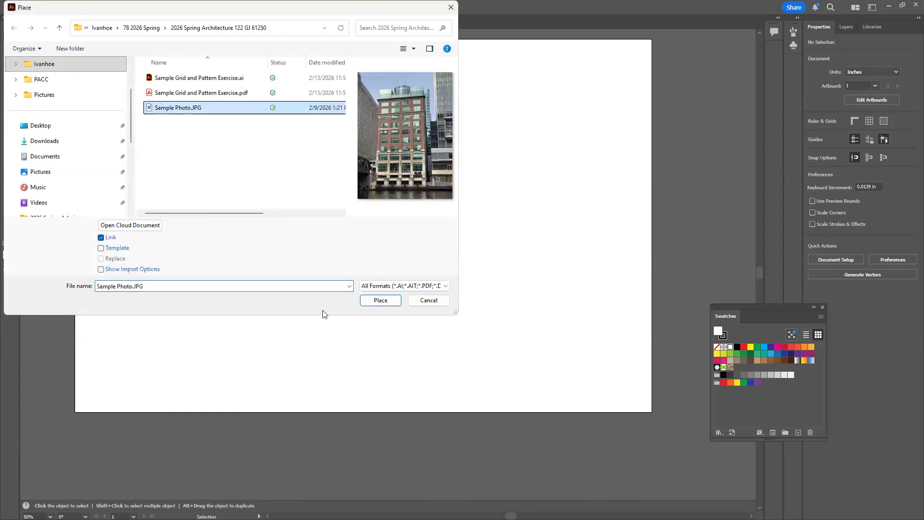
pyautogui.click(380, 300)
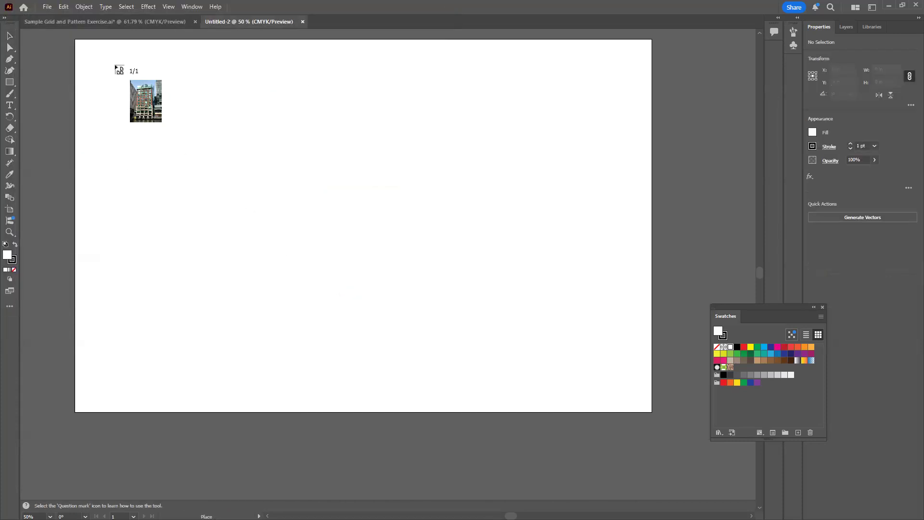
pyautogui.moveTo(118, 62); pyautogui.dragTo(391, 383)
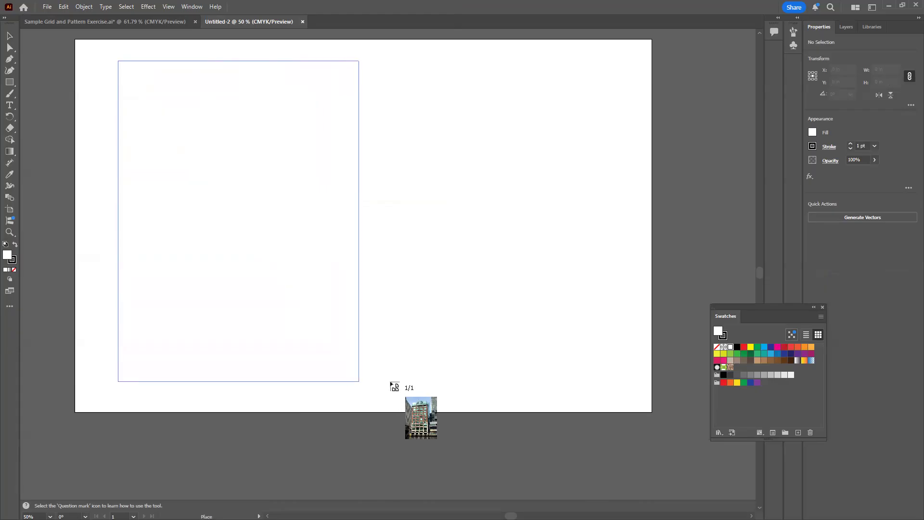
pyautogui.moveTo(390, 383); pyautogui.dragTo(391, 383)
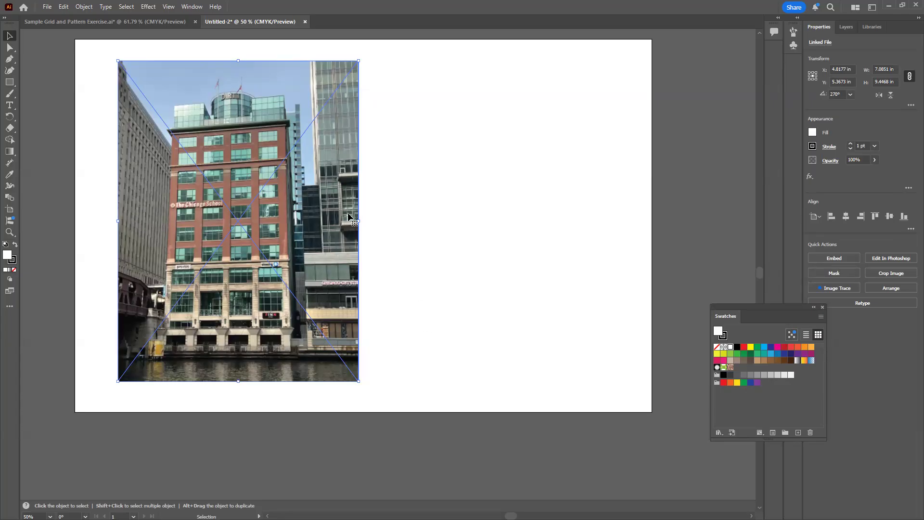
# Reset the Essentials workspace and deselect the placed photo
pyautogui.click(188, 8)
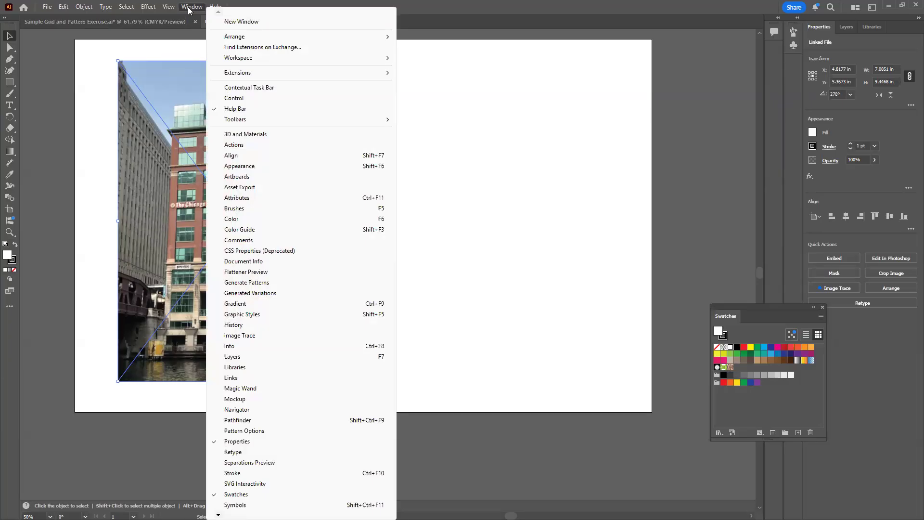
pyautogui.moveTo(240, 60)
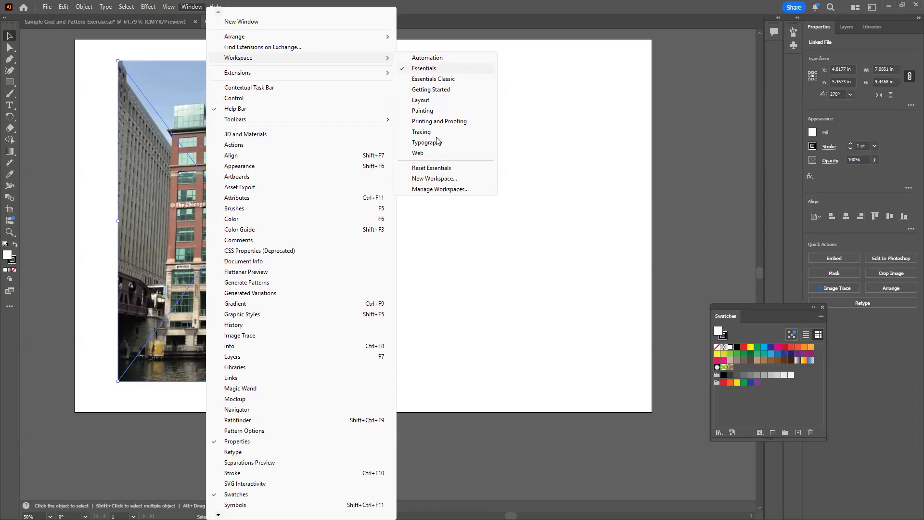
pyautogui.click(443, 167)
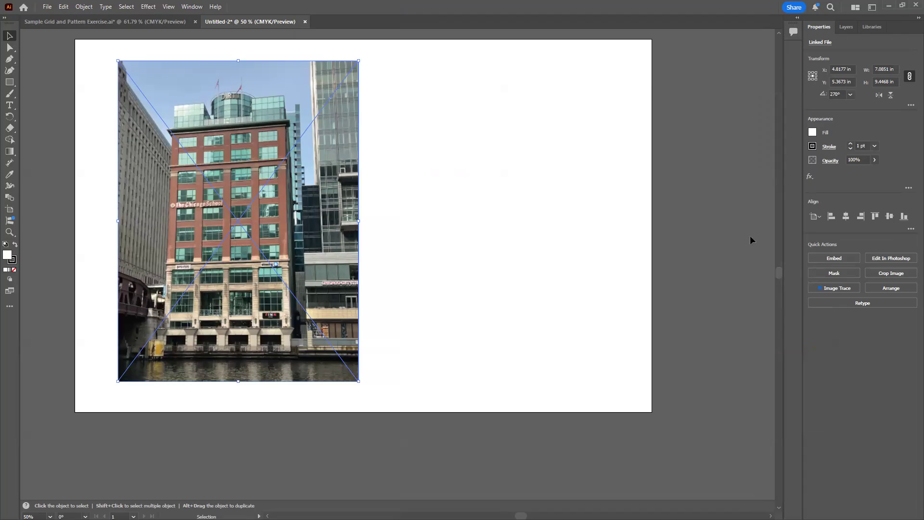
pyautogui.click(605, 250)
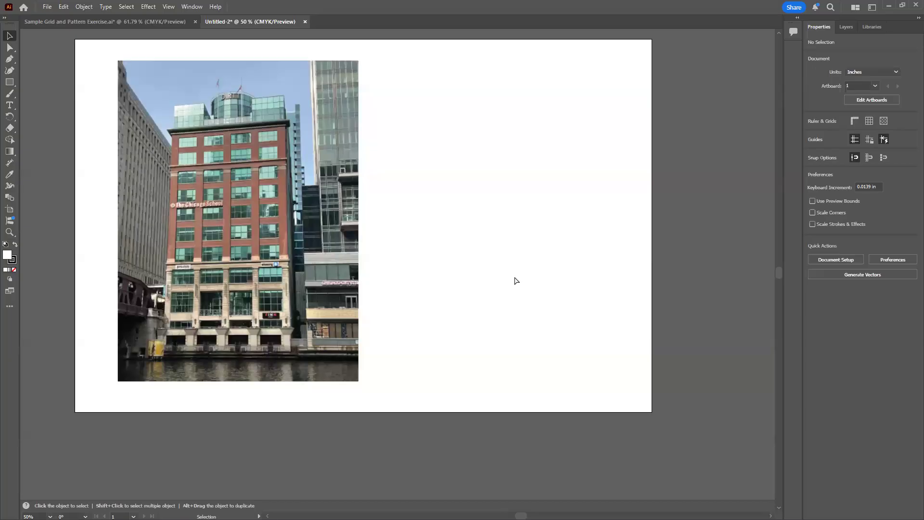
# Duplicate the placed photo and move the copy beside the original, at about X 12.27 in, Y 5.11 in
pyautogui.hotkey('ctrl', '=')
pyautogui.hotkey('ctrl', '=')
pyautogui.hotkey('ctrl', '=')
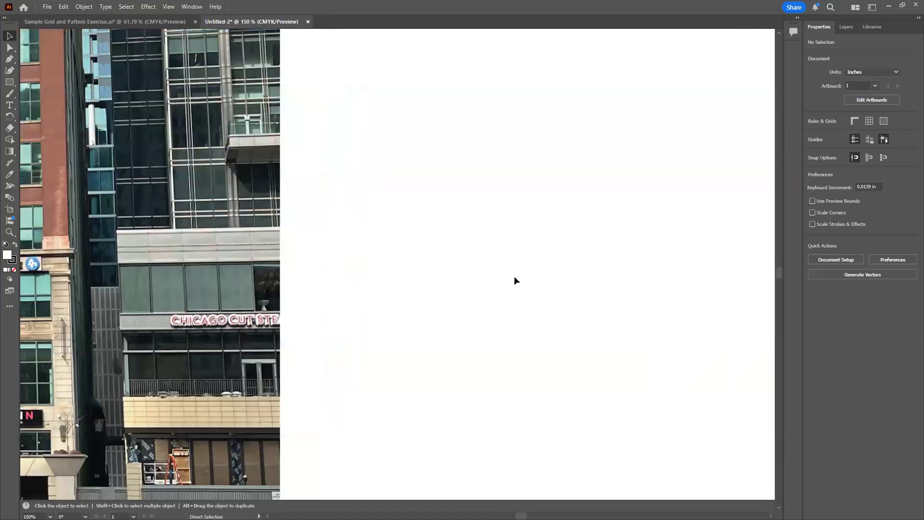
pyautogui.hotkey('ctrl', '-')
pyautogui.hotkey('ctrl', '-')
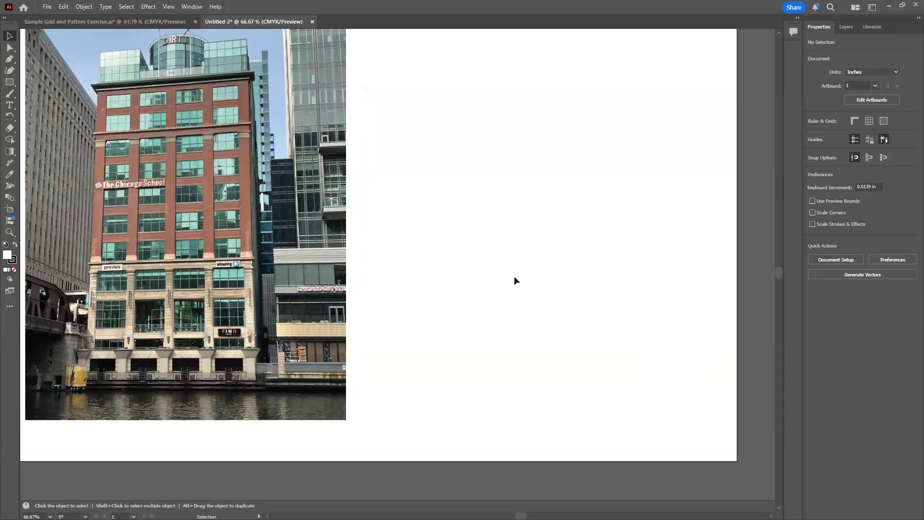
pyautogui.press('space')
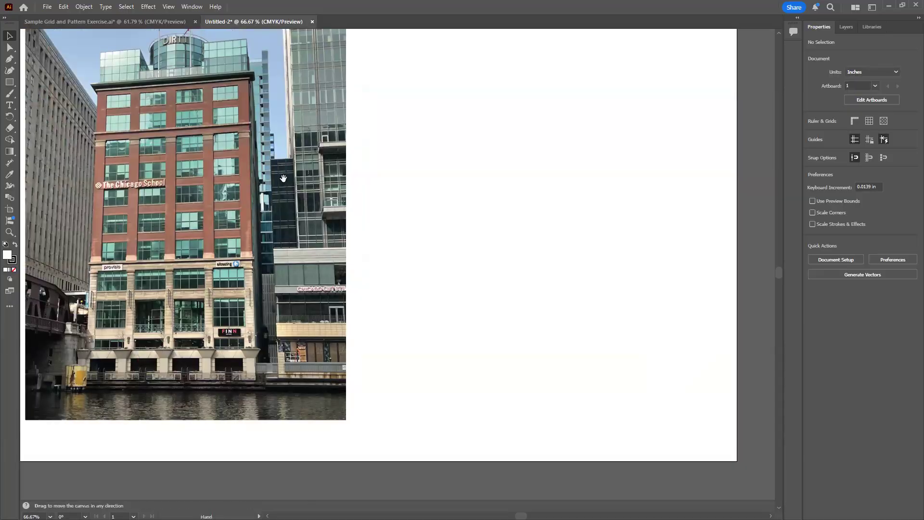
pyautogui.moveTo(334, 245); pyautogui.dragTo(343, 291)
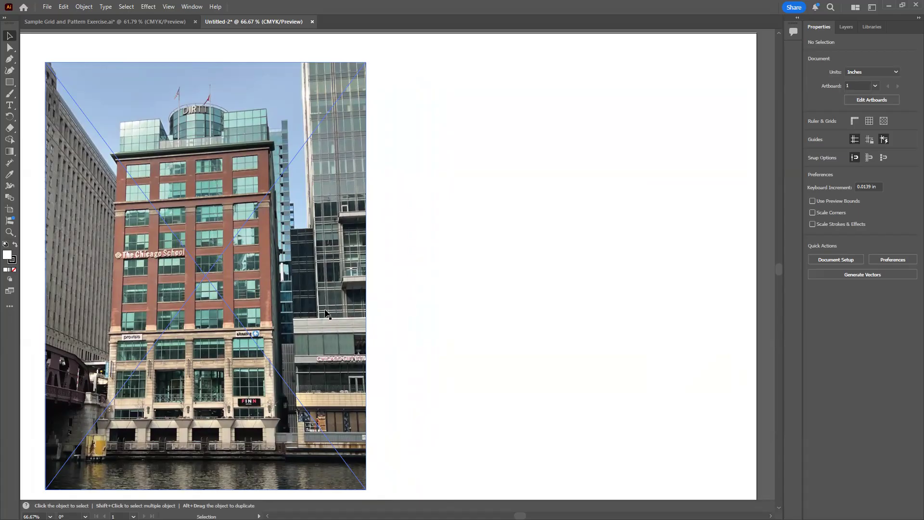
pyautogui.click(266, 267)
pyautogui.press('a')
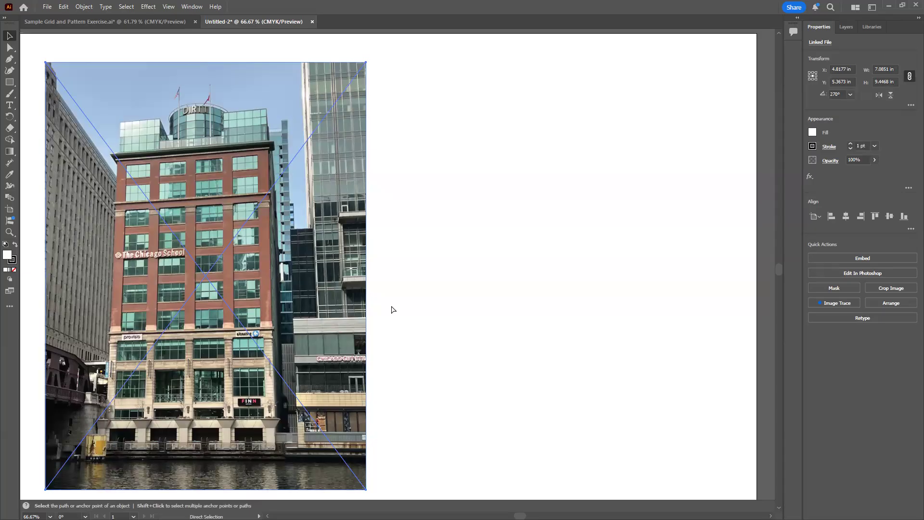
pyautogui.hotkey('ctrl', 'v')
pyautogui.press('v')
pyautogui.moveTo(413, 264); pyautogui.dragTo(556, 272)
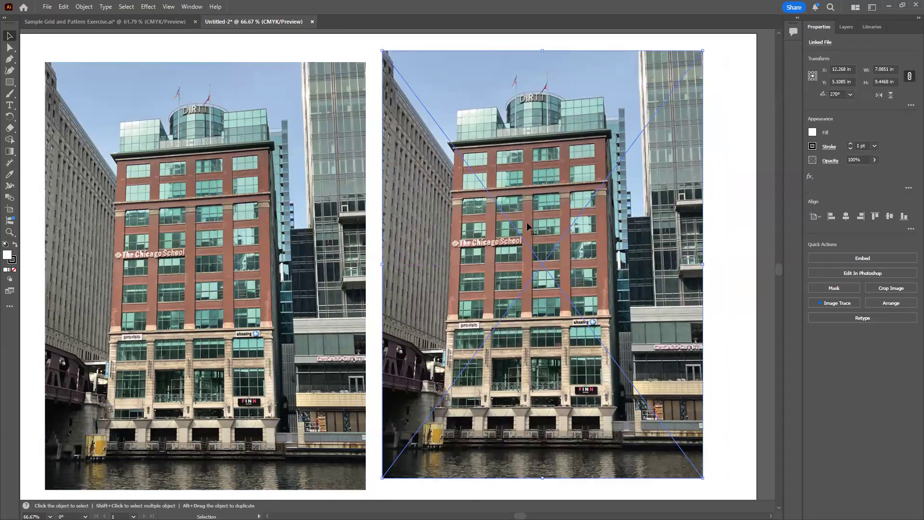
# Draw a rectangle about 1.88 by 1.53 in over the brick facade windows of the copied photo
pyautogui.click(9, 83)
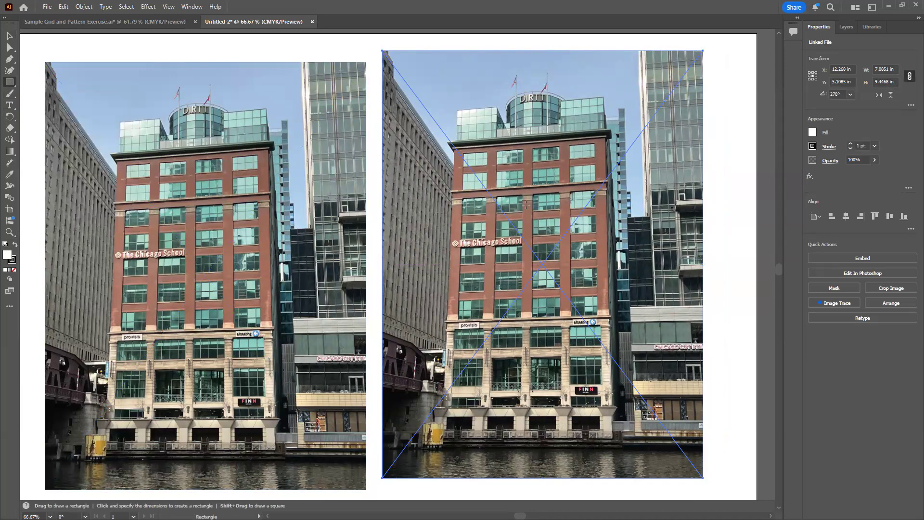
pyautogui.moveTo(523, 203); pyautogui.dragTo(610, 273)
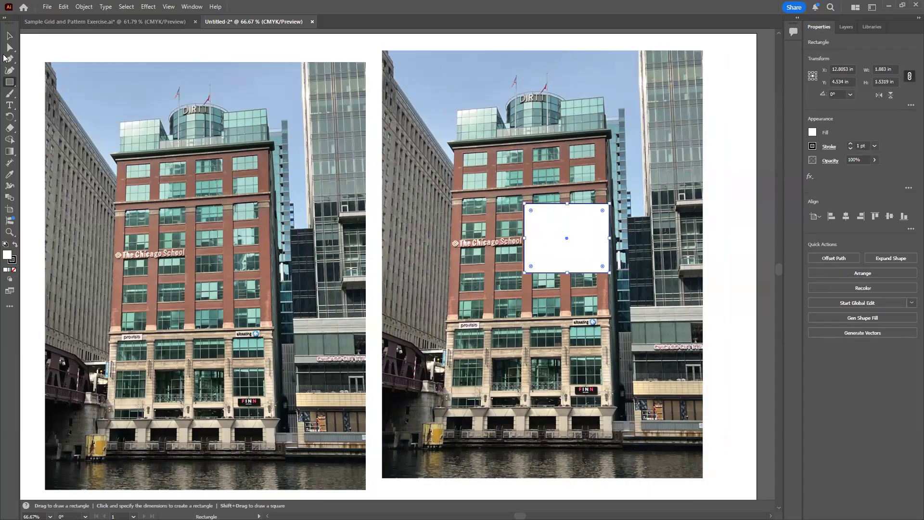
pyautogui.click(9, 36)
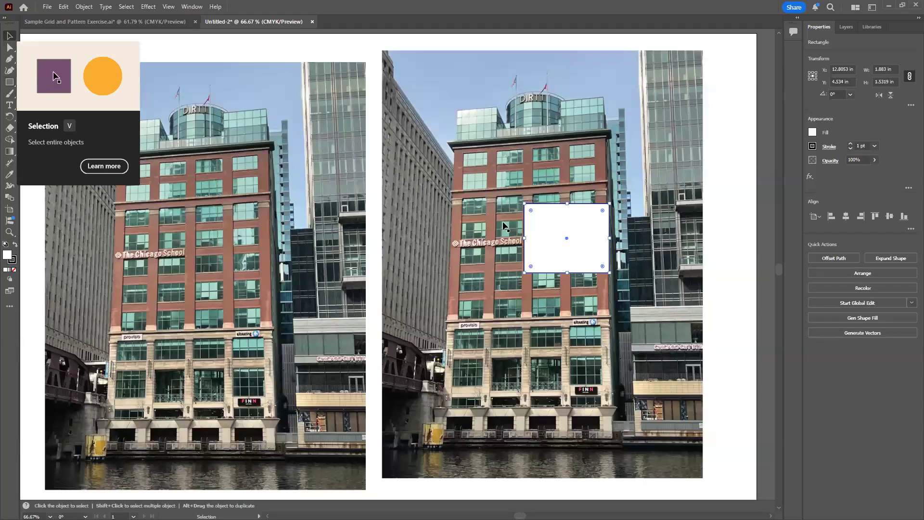
# Make a clipping mask from the rectangle and the copied photo, and move the clipped image to about X 10.66 in, Y 3.6 in
pyautogui.keyDown('shift'); pyautogui.click(695, 192); pyautogui.keyUp('shift')
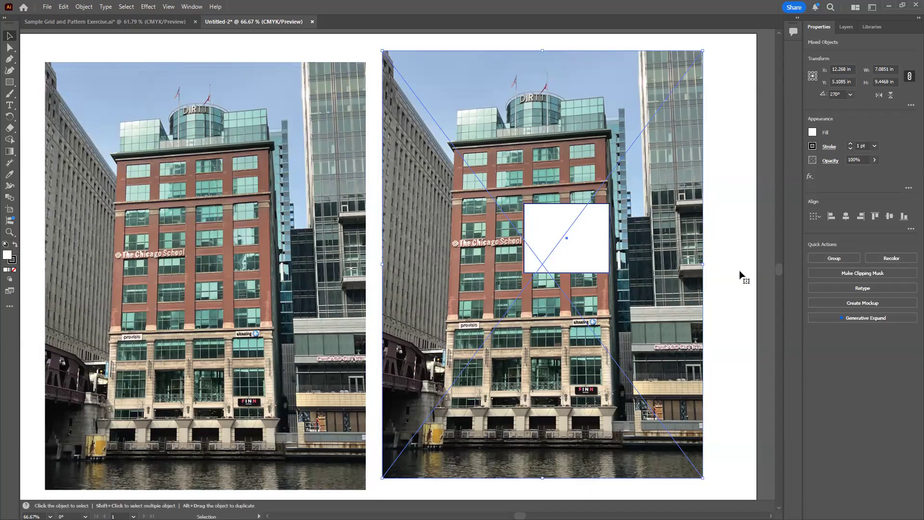
pyautogui.rightClick(589, 250)
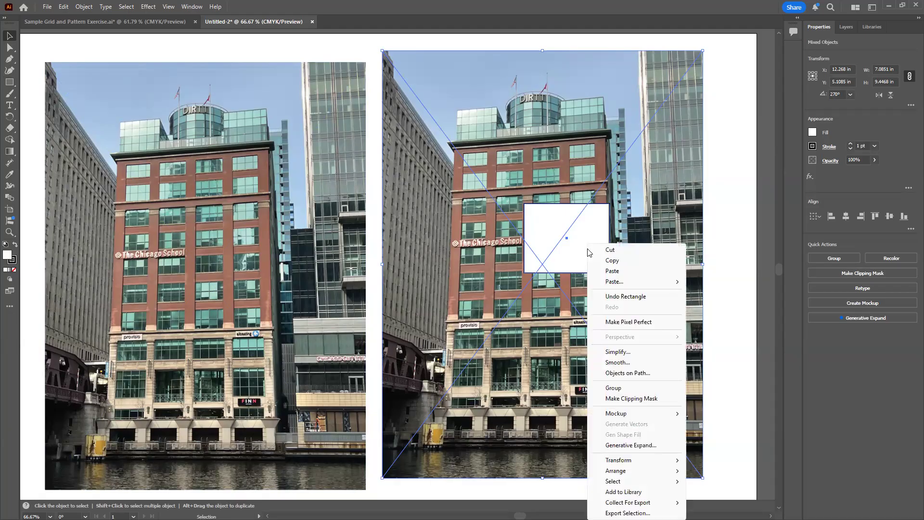
pyautogui.click(625, 399)
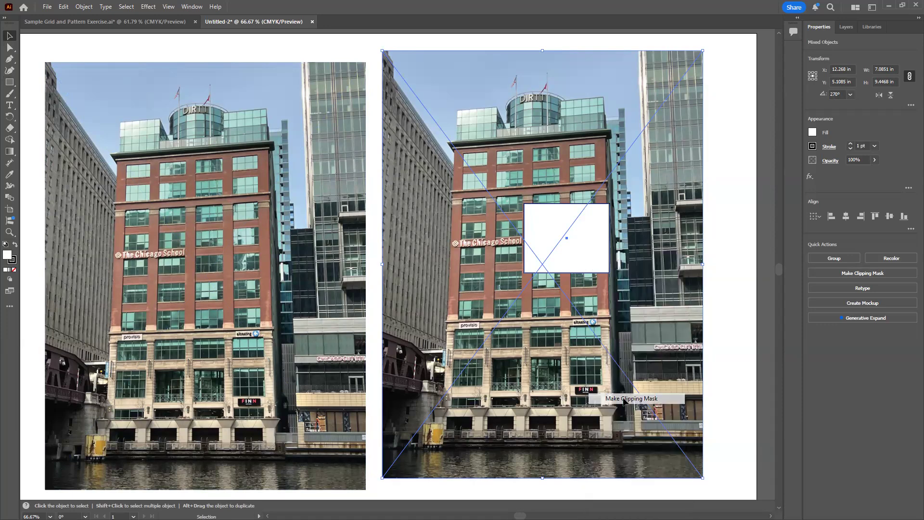
pyautogui.click(612, 341)
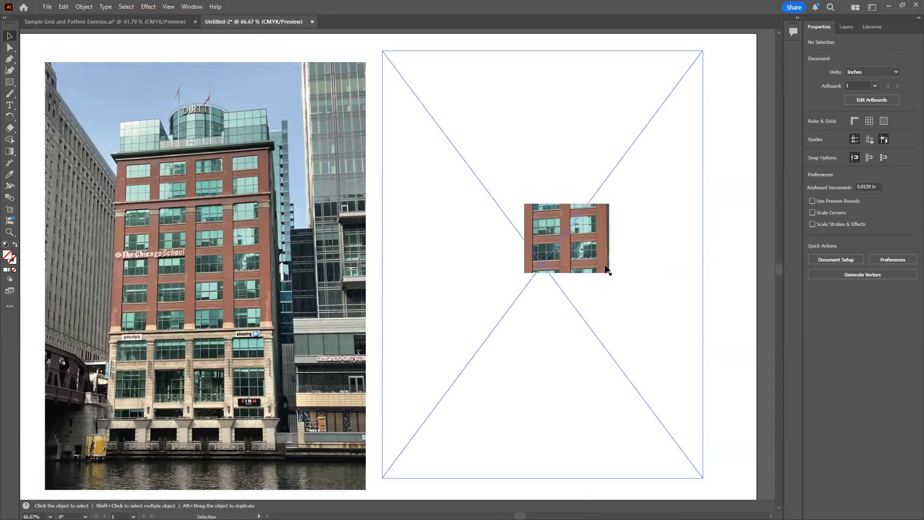
pyautogui.moveTo(581, 257); pyautogui.dragTo(500, 212)
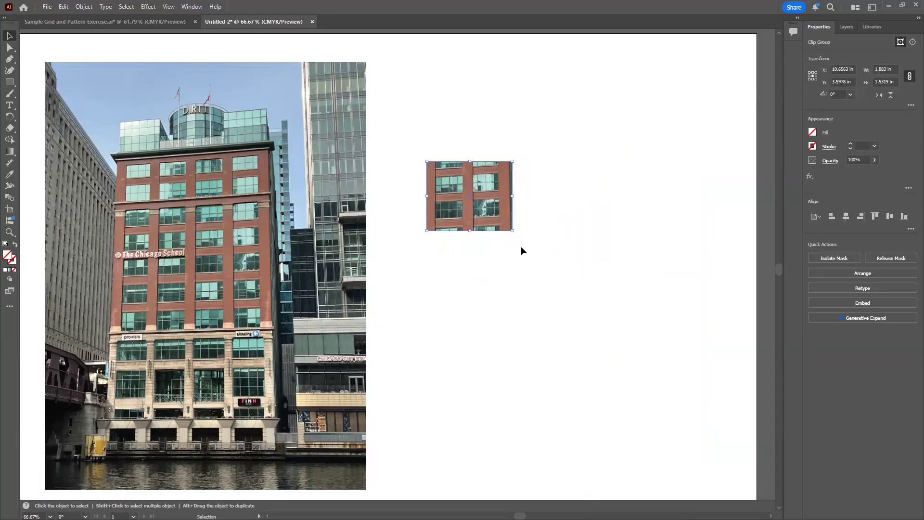
# Draw a small upright rectangle about 0.14 by 0.22 in on the empty artboard area to the right of the clipped facade image
pyautogui.press('a')
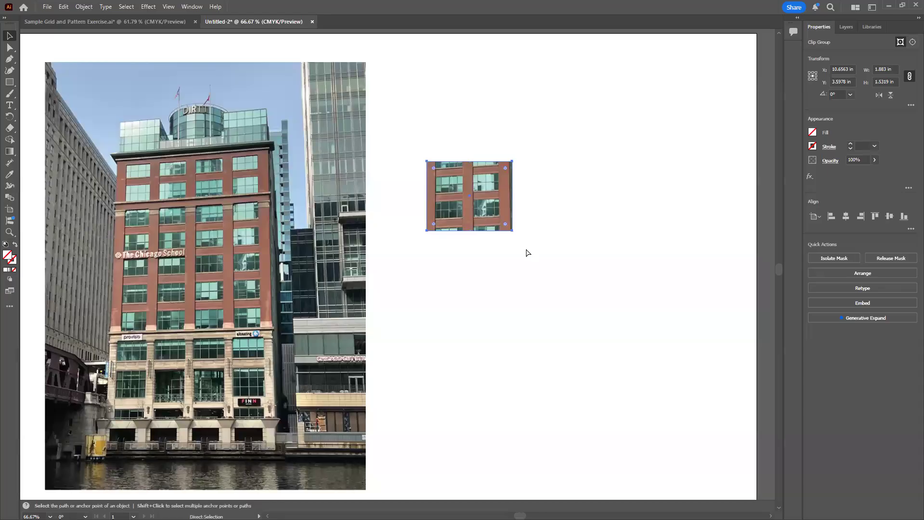
pyautogui.hotkey('ctrl', '=')
pyautogui.hotkey('ctrl', '=')
pyautogui.hotkey('ctrl', '=')
pyautogui.press('v')
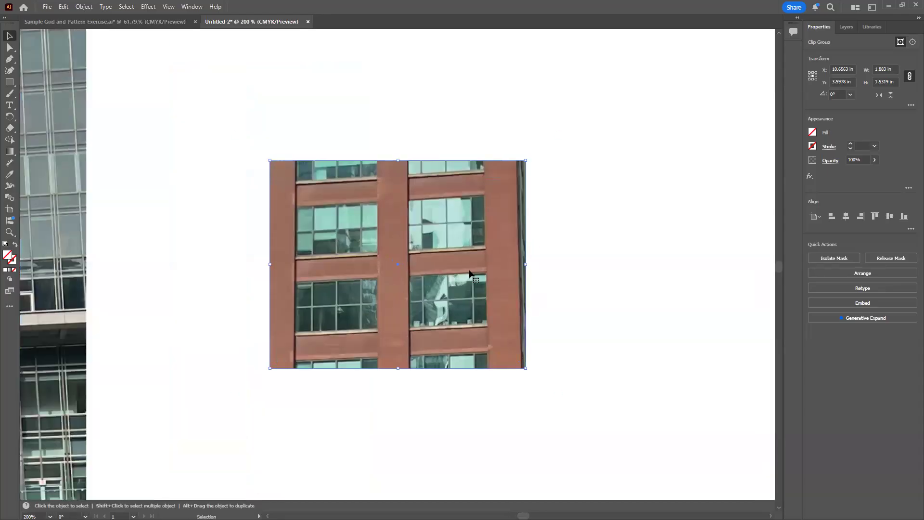
pyautogui.press('space')
pyautogui.moveTo(470, 274); pyautogui.dragTo(311, 265)
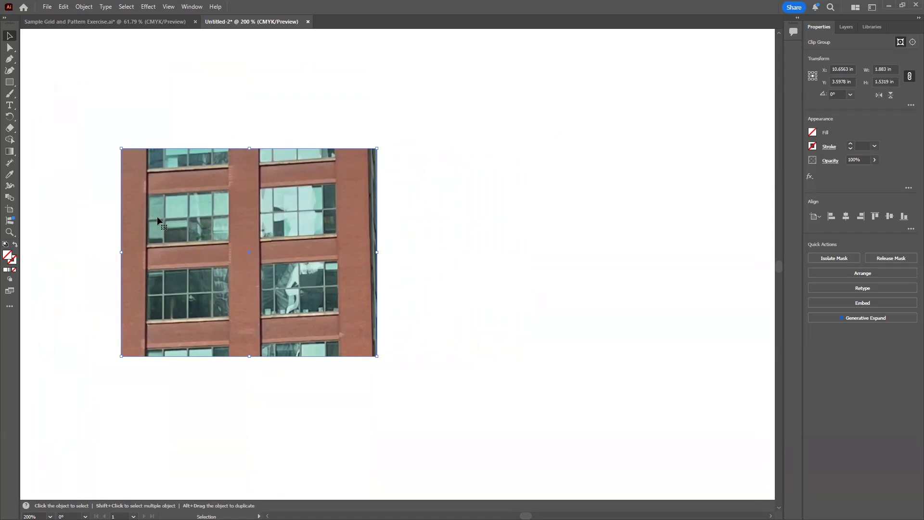
pyautogui.click(9, 83)
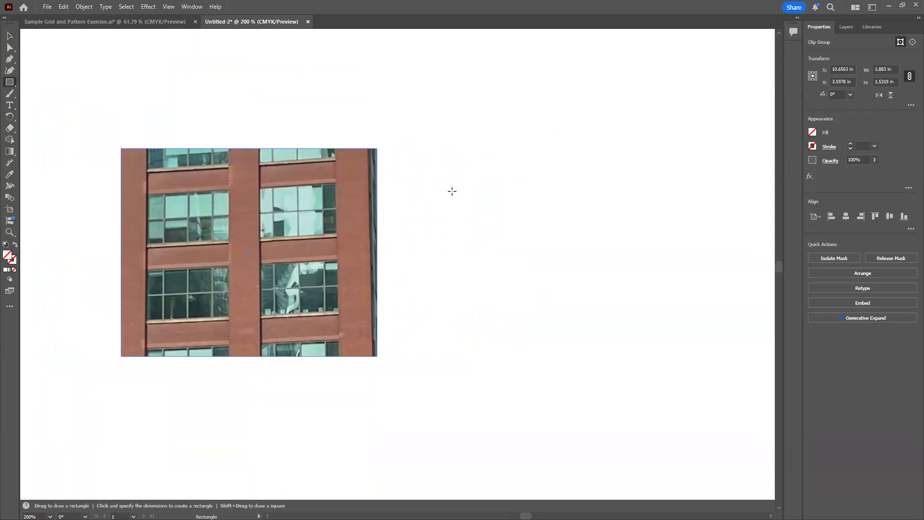
pyautogui.moveTo(451, 191); pyautogui.dragTo(468, 225)
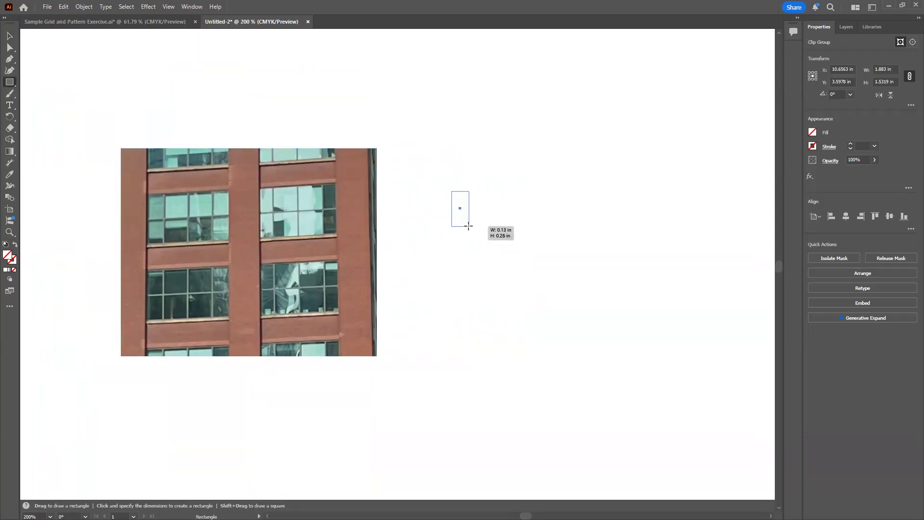
pyautogui.moveTo(468, 225); pyautogui.dragTo(471, 221)
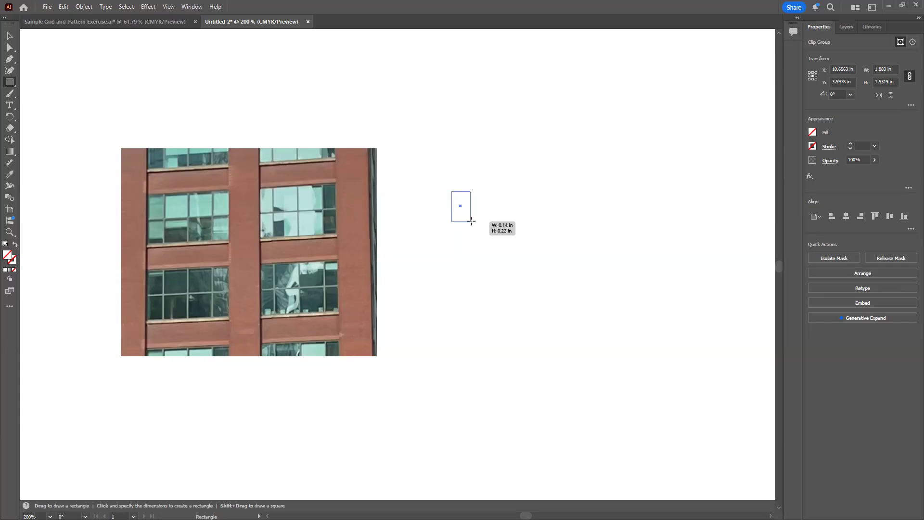
pyautogui.moveTo(471, 221); pyautogui.dragTo(471, 221)
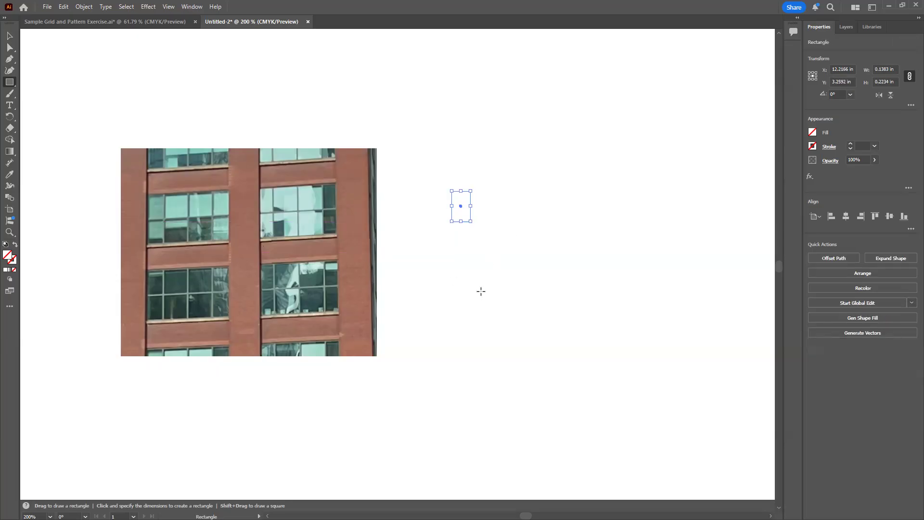
pyautogui.click(8, 38)
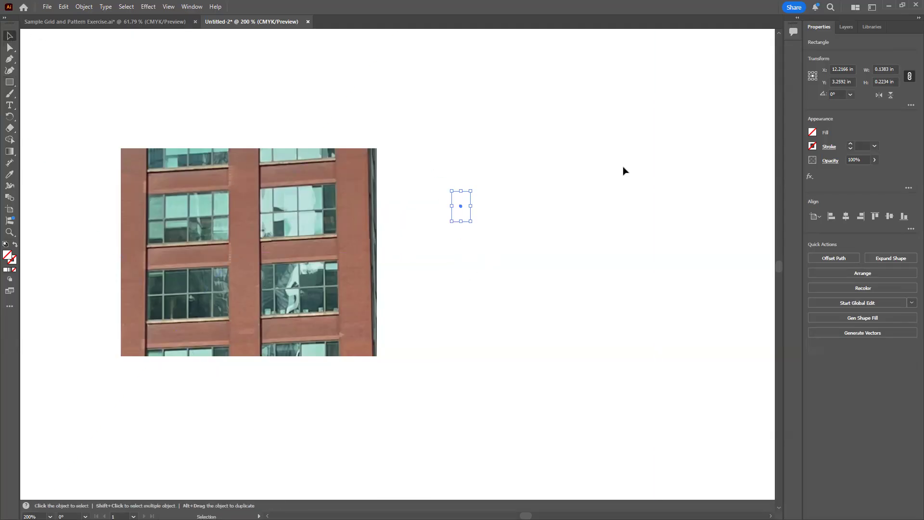
pyautogui.click(647, 185)
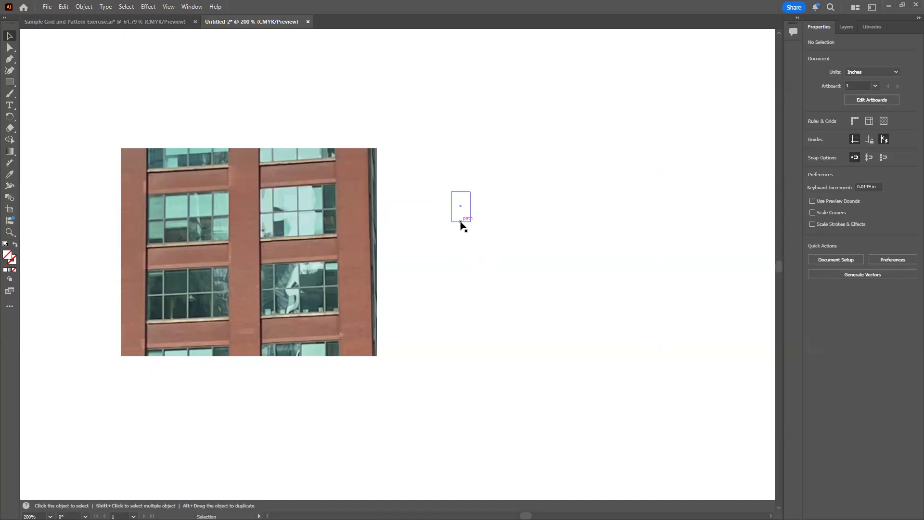
# Give the small rectangle a black 1 pt stroke with no fill
pyautogui.click(461, 221)
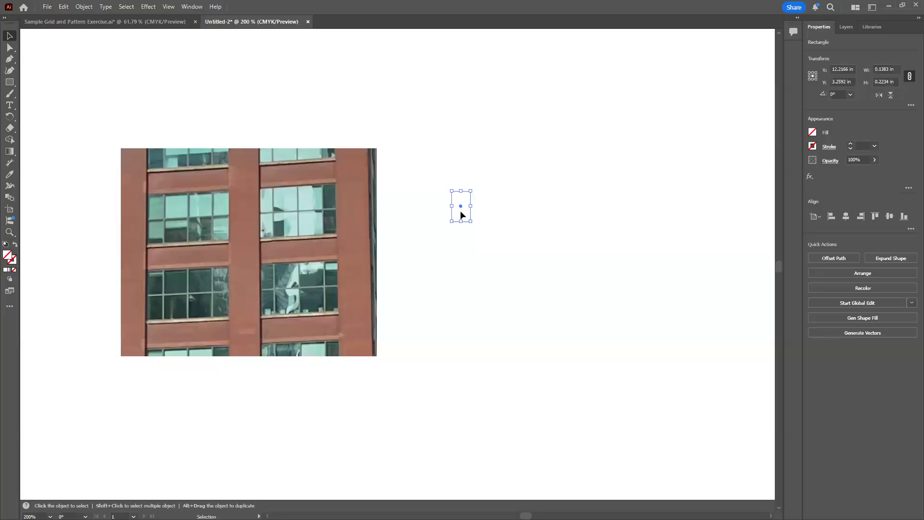
pyautogui.click(812, 146)
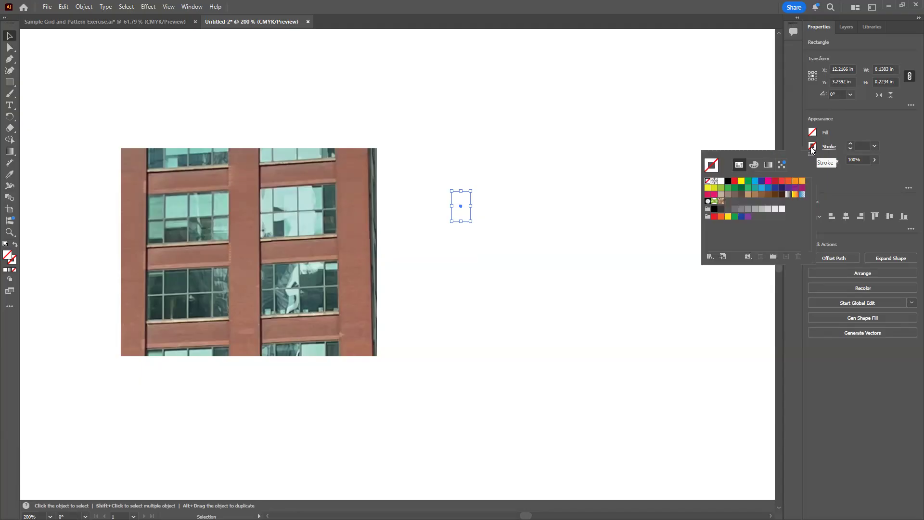
pyautogui.click(728, 182)
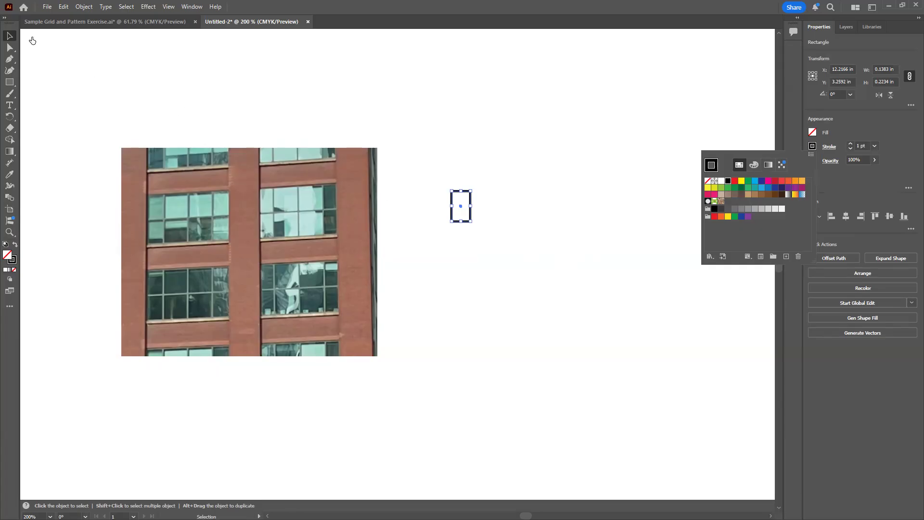
pyautogui.click(9, 40)
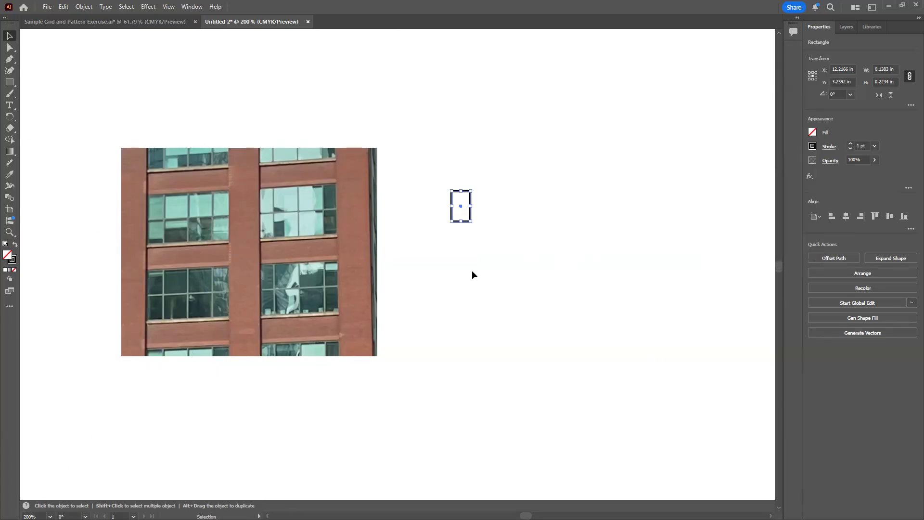
pyautogui.click(472, 273)
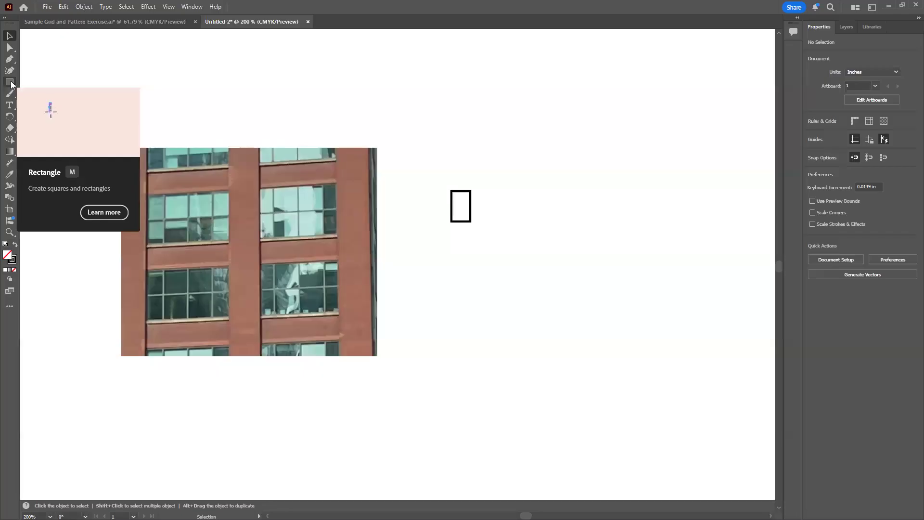
# Draw a second rectangle directly below the first and narrow it to the first one's width, about 0.14 by 0.15 in
pyautogui.press('m')
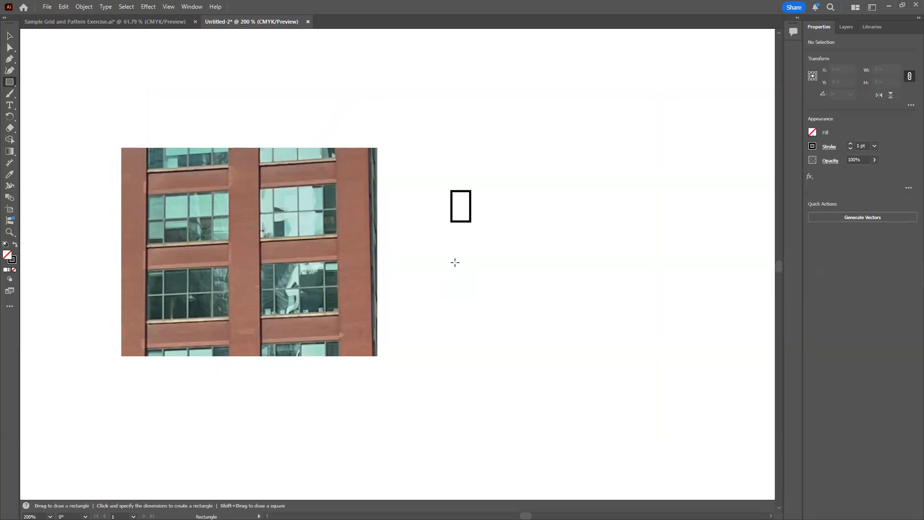
pyautogui.moveTo(451, 221); pyautogui.dragTo(478, 251)
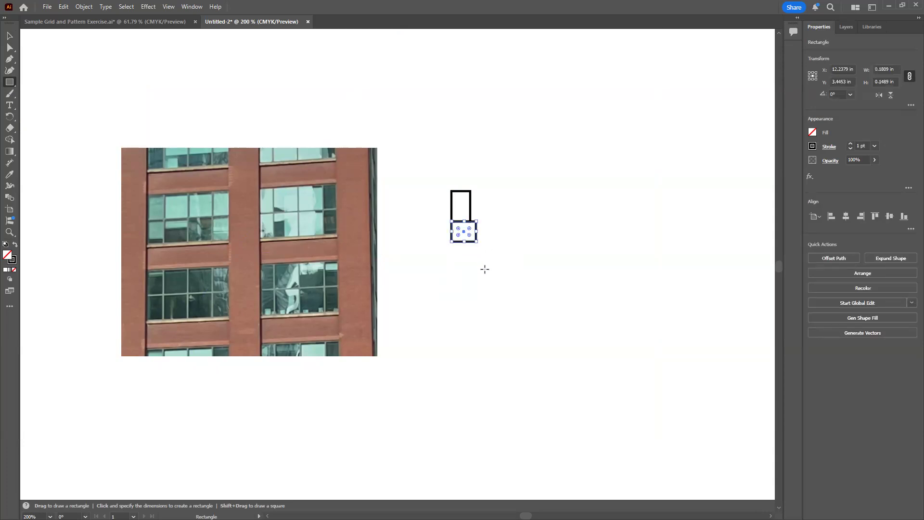
pyautogui.hotkey('ctrl', '=')
pyautogui.hotkey('ctrl', '=')
pyautogui.hotkey('ctrl', '=')
pyautogui.hotkey('ctrl', '=')
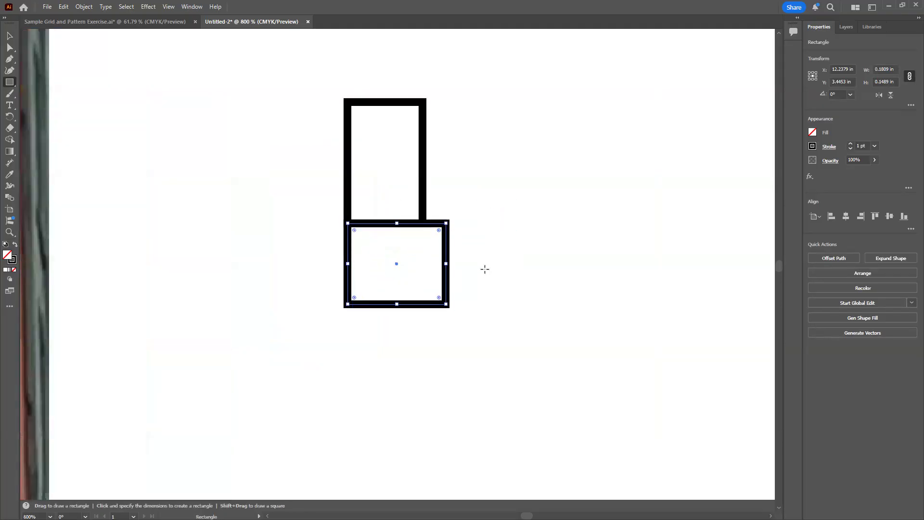
pyautogui.click(10, 38)
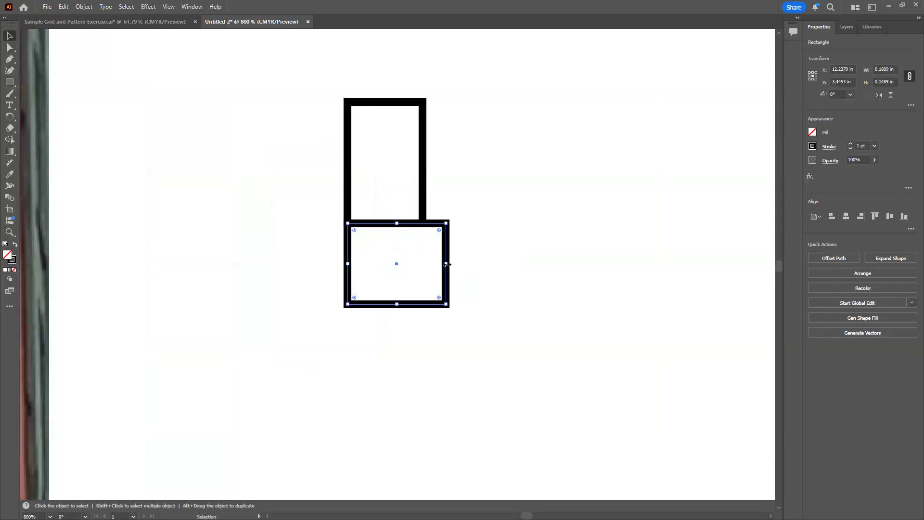
pyautogui.moveTo(446, 264); pyautogui.dragTo(423, 264)
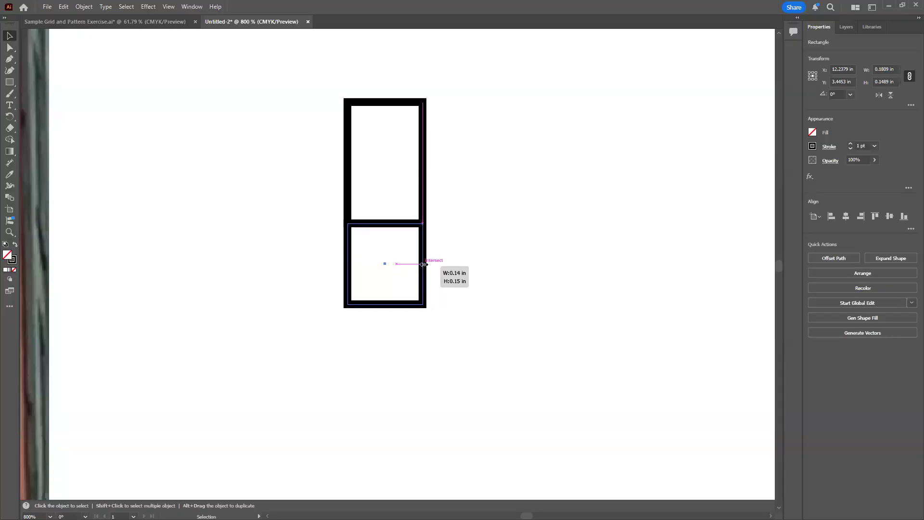
pyautogui.moveTo(423, 264); pyautogui.dragTo(423, 264)
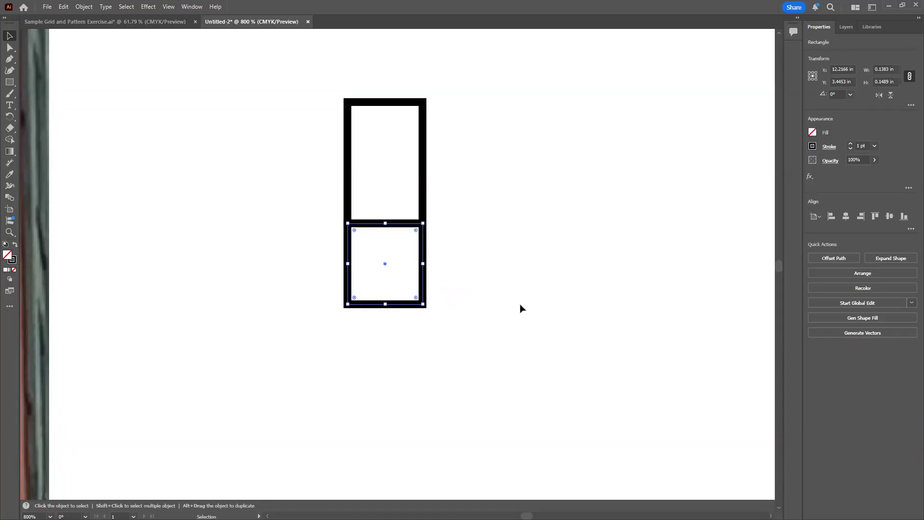
pyautogui.click(470, 268)
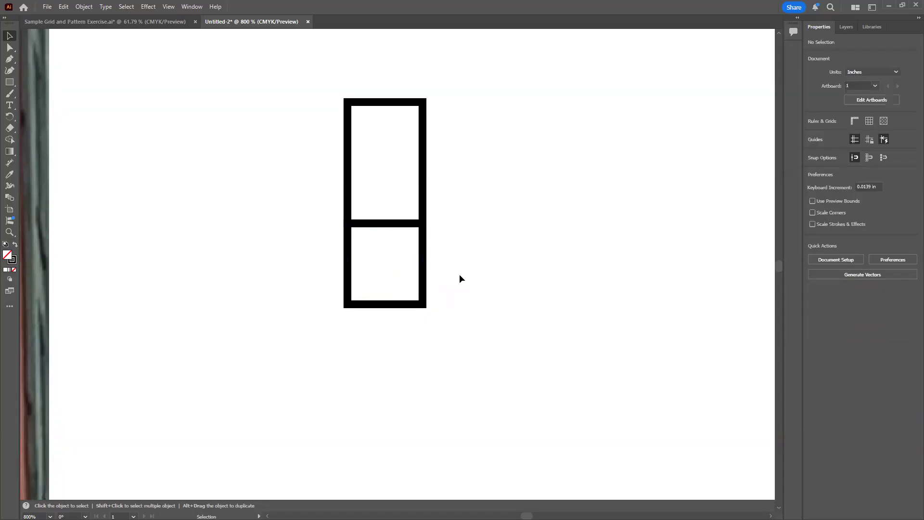
# Stretch the lower rectangle downward until it is about as tall as the upper one
pyautogui.click(169, 7)
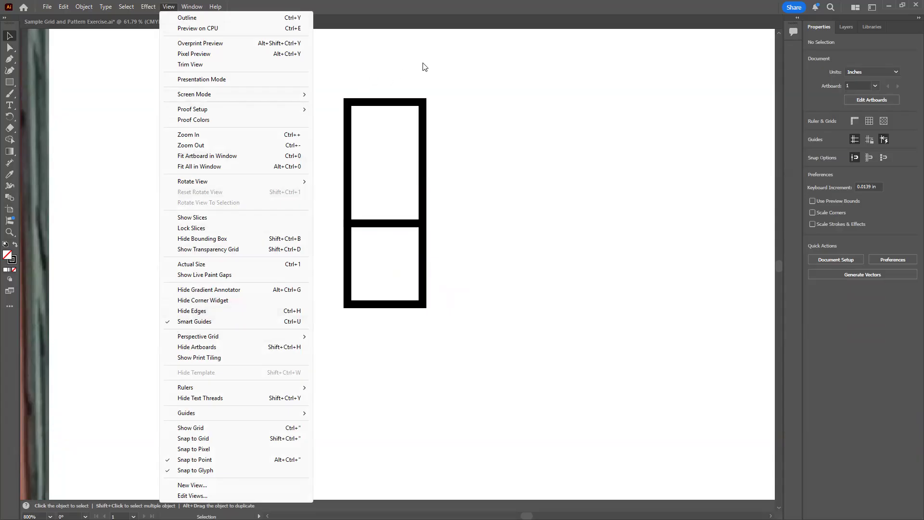
pyautogui.click(466, 83)
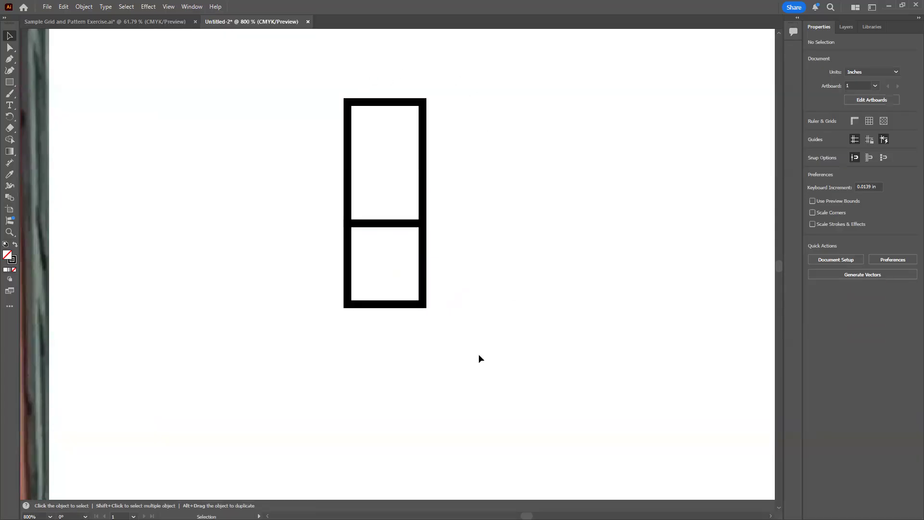
pyautogui.click(384, 308)
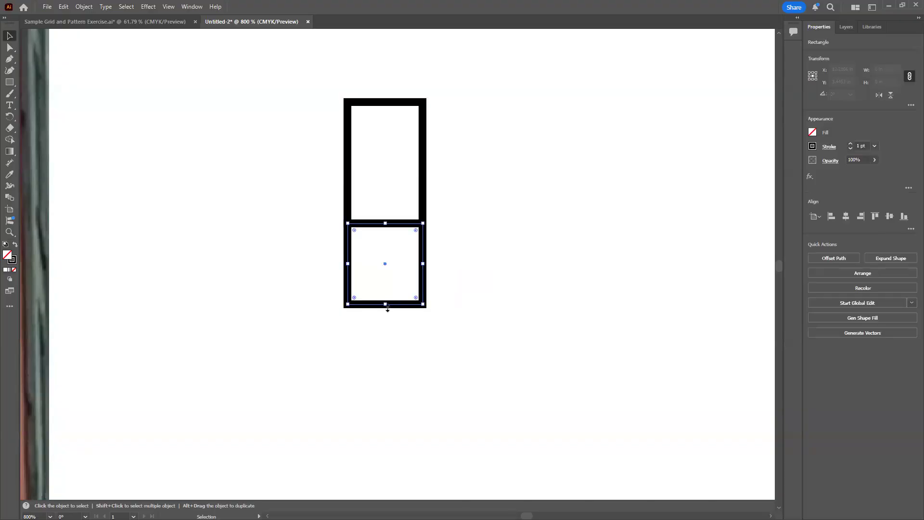
pyautogui.moveTo(386, 309); pyautogui.dragTo(385, 315)
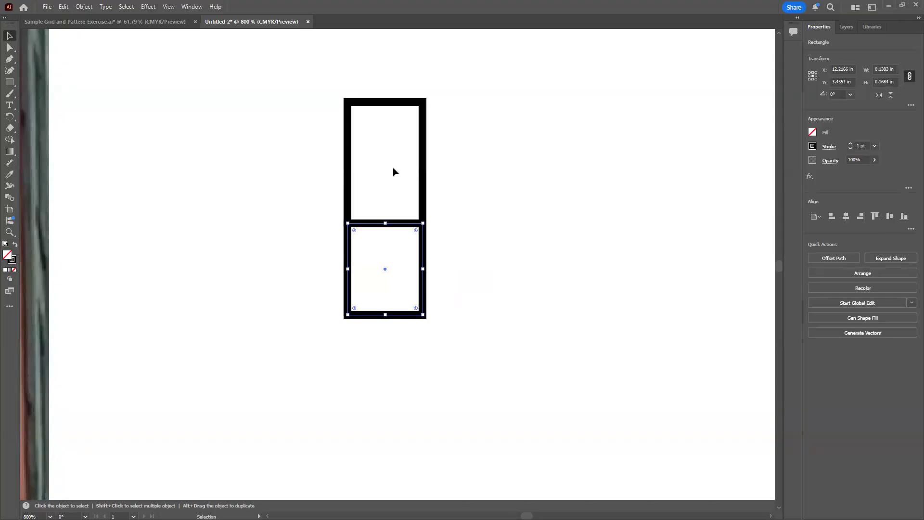
pyautogui.click(292, 231)
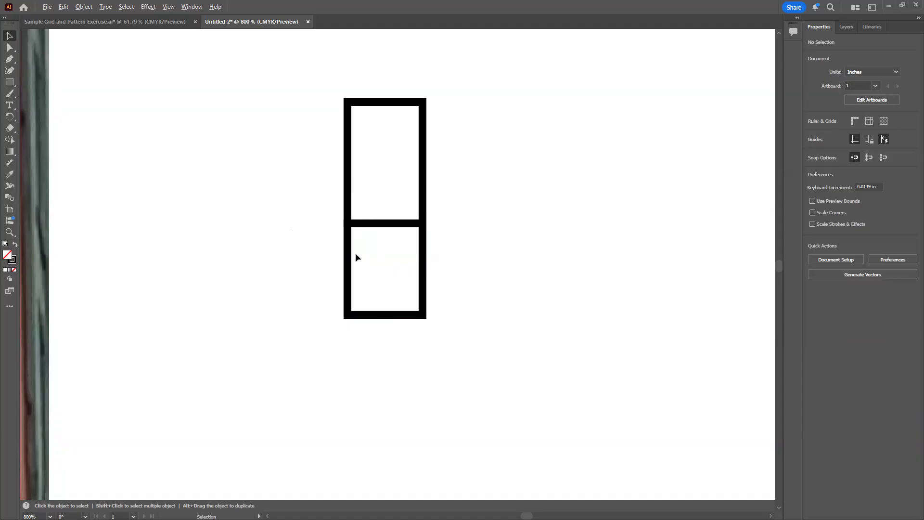
pyautogui.hotkey('ctrl', '-')
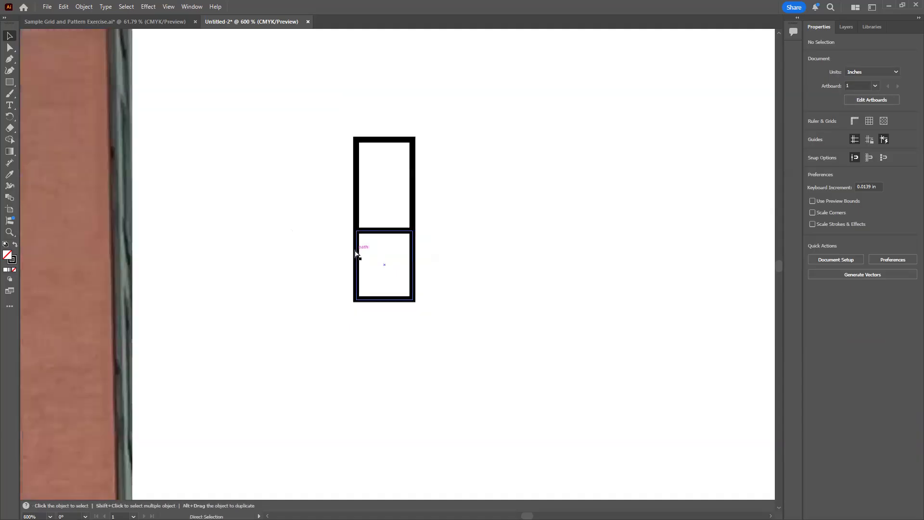
pyautogui.hotkey('ctrl', '-')
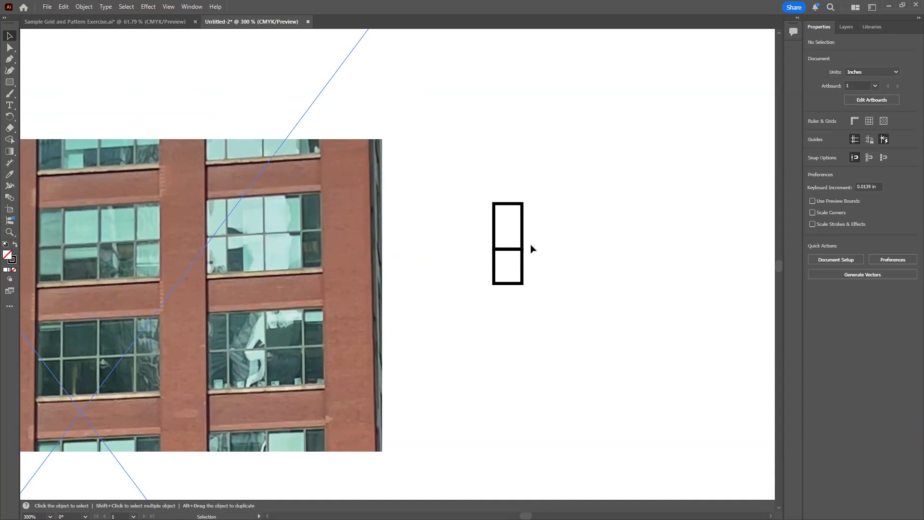
pyautogui.click(508, 284)
pyautogui.moveTo(508, 283); pyautogui.dragTo(537, 298)
pyautogui.click(568, 291)
pyautogui.hotkey('ctrl', ';')
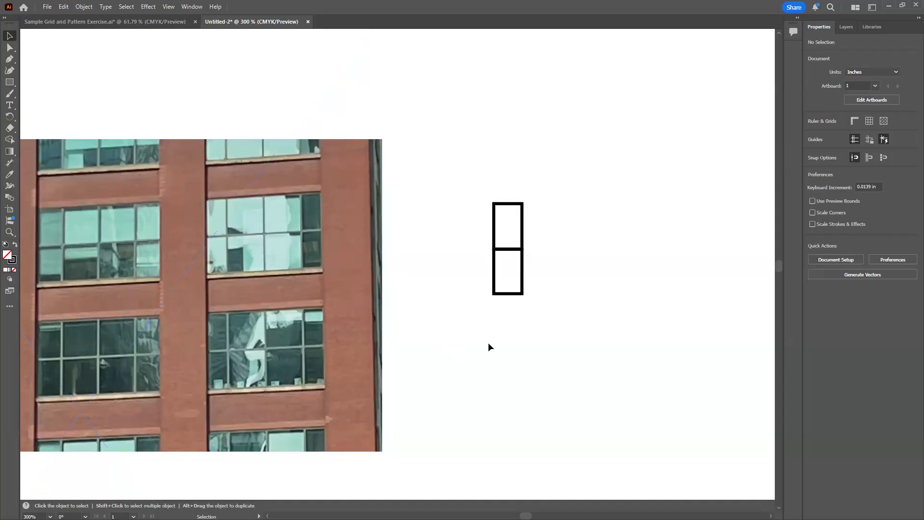
# Draw a square about 0.22 by 0.22 in beside the upper rectangle and move it flush against that rectangle's right edge, at about X 12.4 in
pyautogui.click(523, 225)
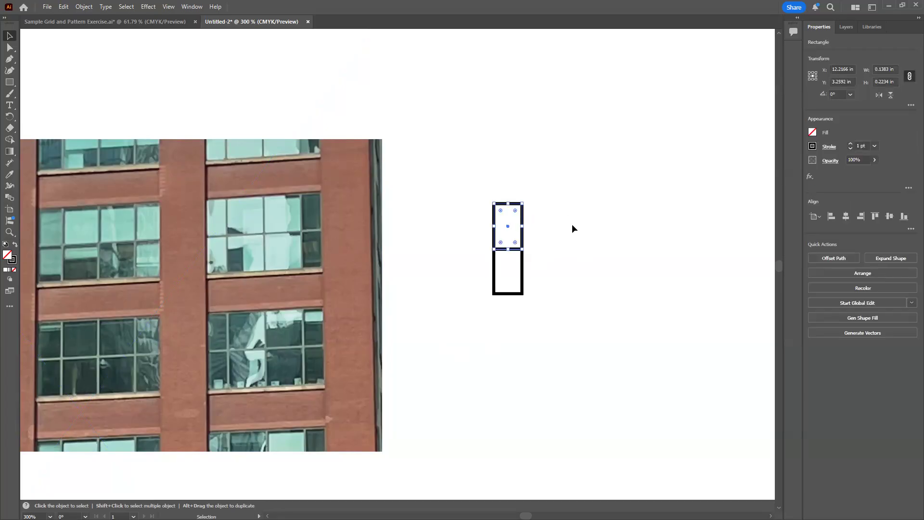
pyautogui.click(554, 231)
pyautogui.press('m')
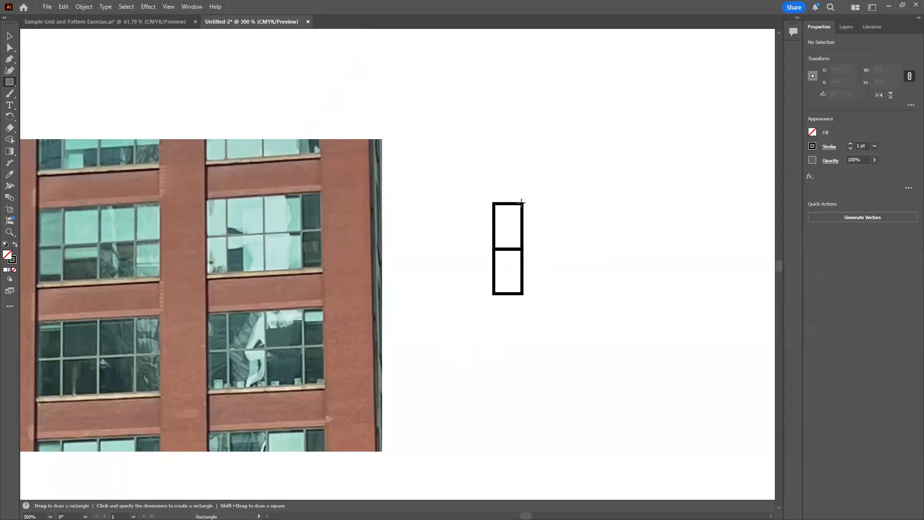
pyautogui.moveTo(520, 202)
pyautogui.mouseDown()
pyautogui.moveTo(538, 233)
pyautogui.moveTo(565, 249)
pyautogui.mouseUp()
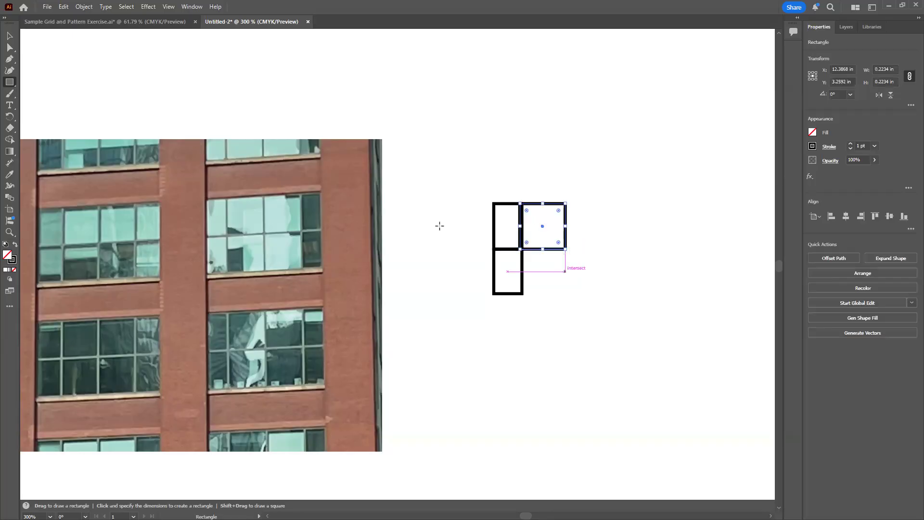
pyautogui.click(10, 36)
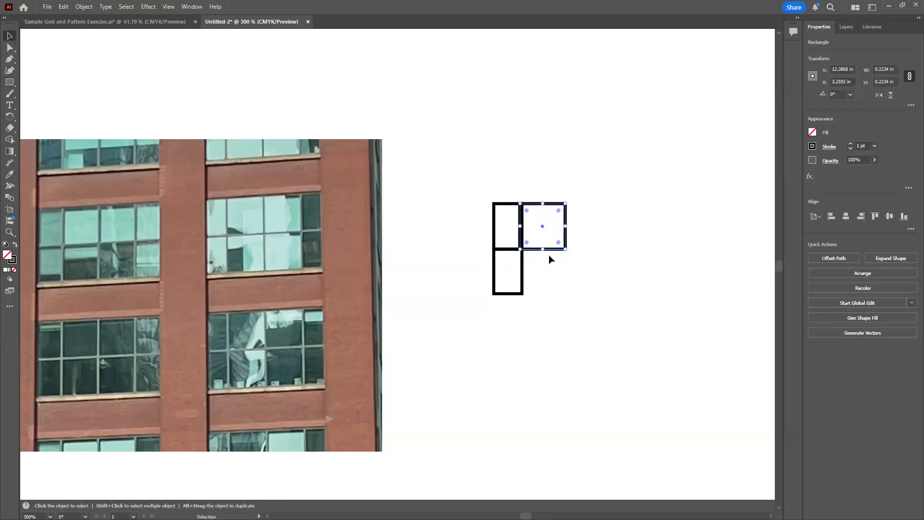
pyautogui.moveTo(563, 248); pyautogui.dragTo(522, 236)
pyautogui.click(592, 287)
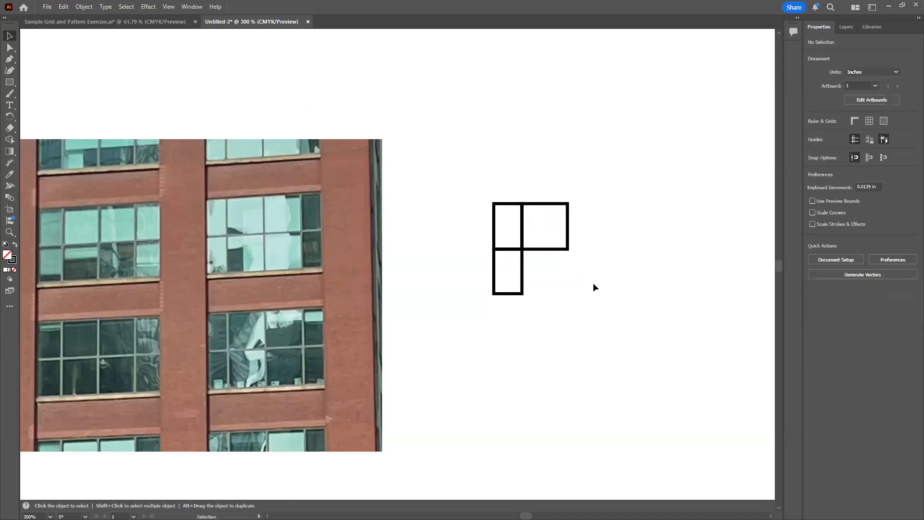
pyautogui.click(568, 233)
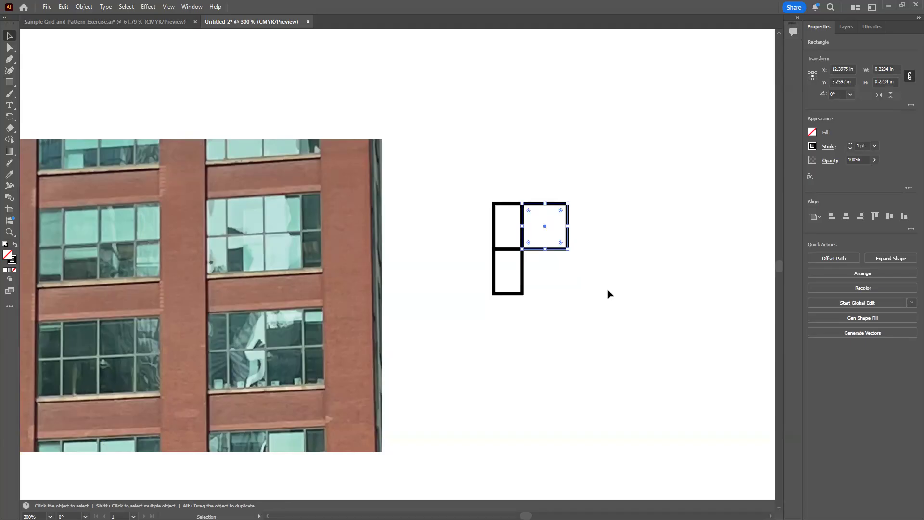
# Duplicate the square beside the upper rectangle and snap the copy directly below it, flush against the lower narrow rectangle's right edge
pyautogui.moveTo(556, 249); pyautogui.dragTo(574, 279)
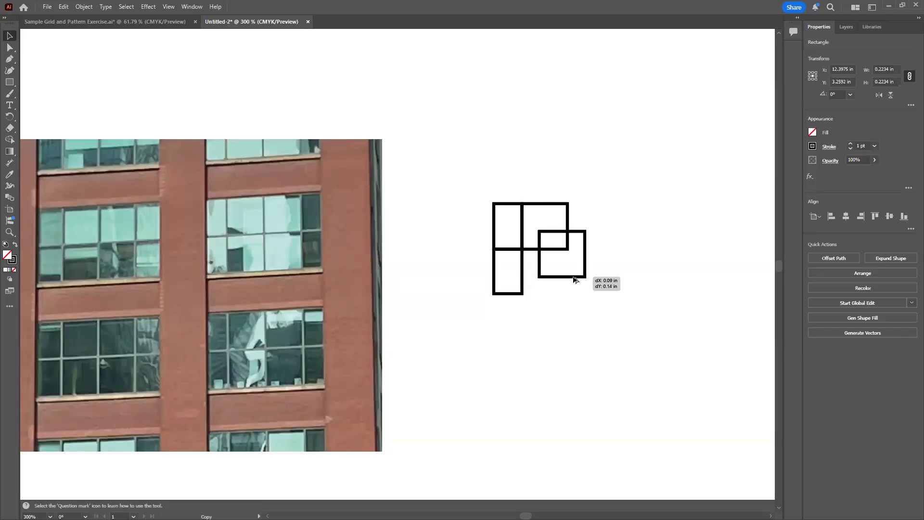
pyautogui.moveTo(574, 279); pyautogui.dragTo(571, 311)
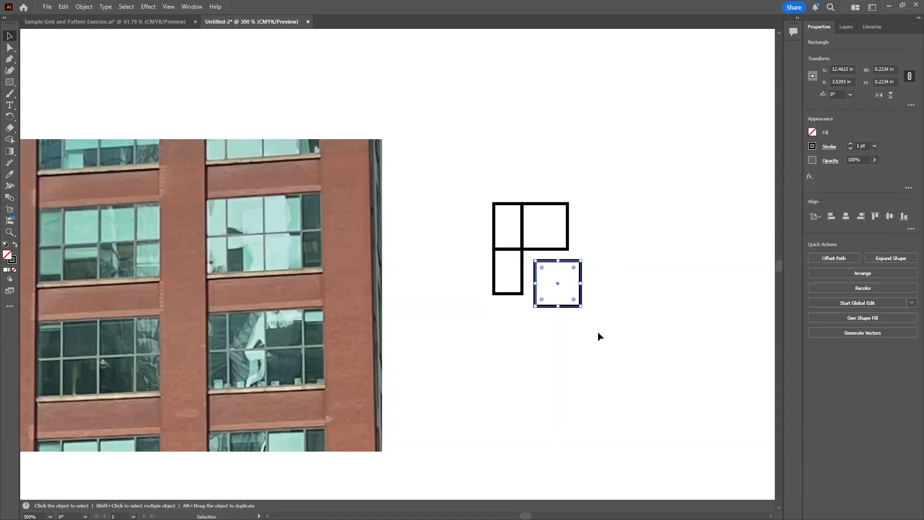
pyautogui.press('a')
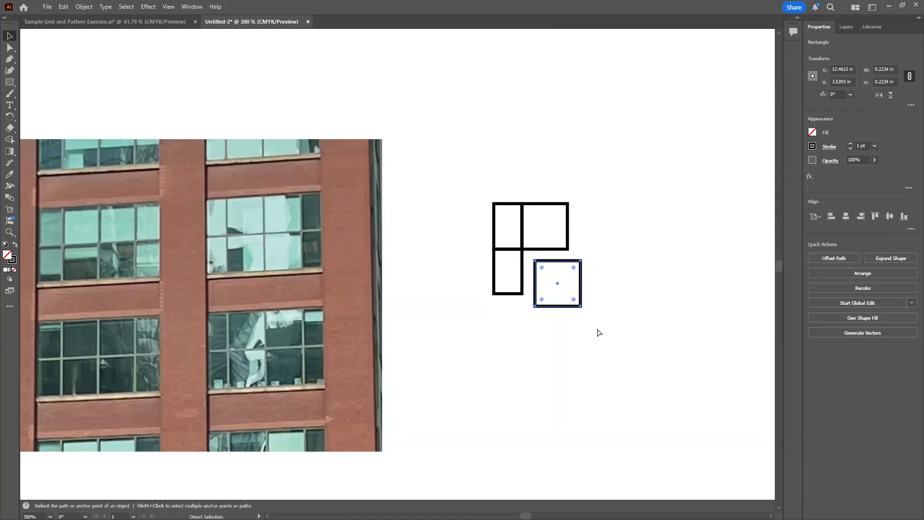
pyautogui.hotkey('ctrl', '=')
pyautogui.hotkey('ctrl', '=')
pyautogui.hotkey('ctrl', '=')
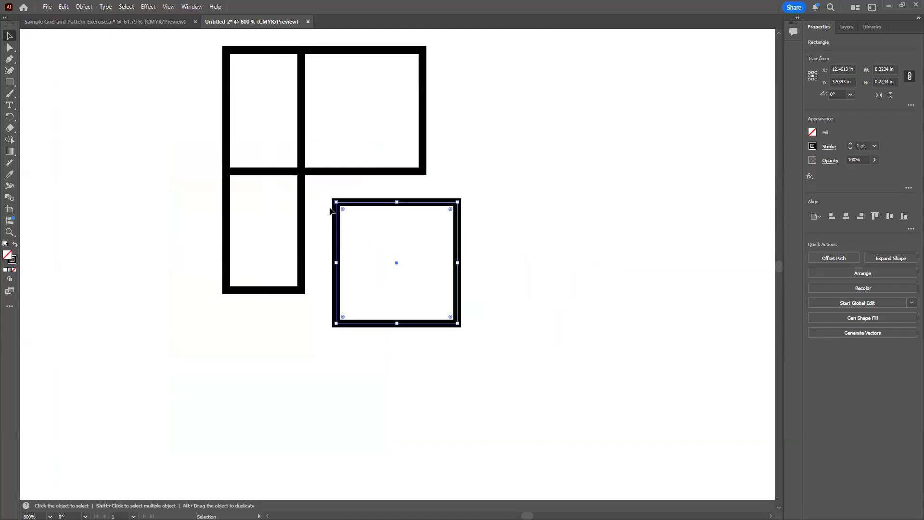
pyautogui.moveTo(330, 210); pyautogui.dragTo(411, 250)
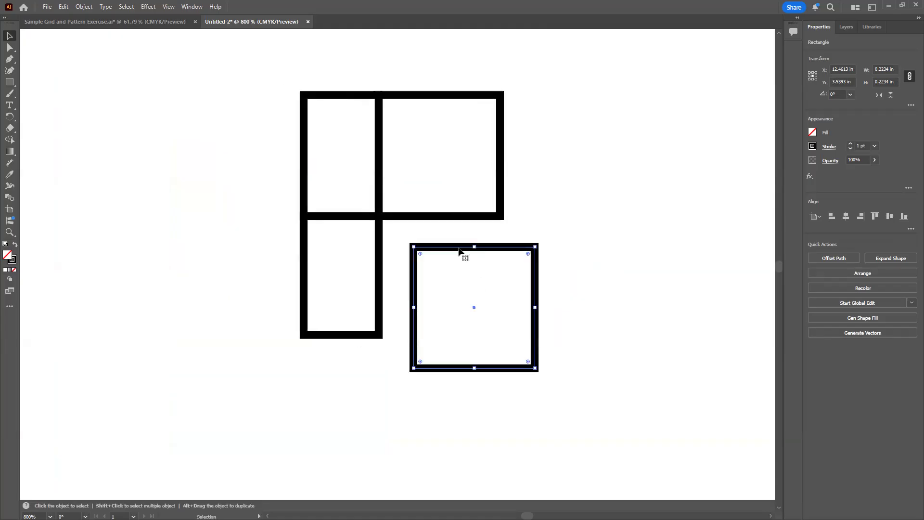
pyautogui.moveTo(459, 248); pyautogui.dragTo(462, 220)
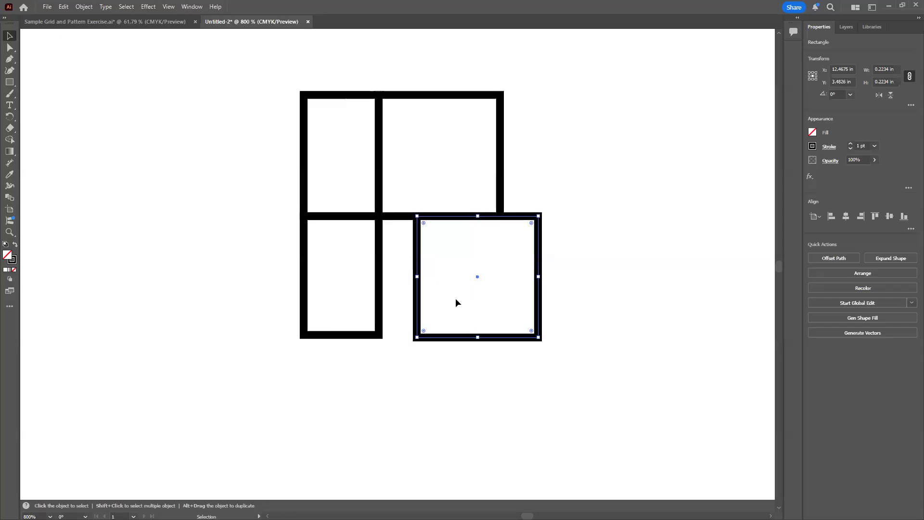
pyautogui.moveTo(418, 254); pyautogui.dragTo(380, 260)
# Stretch the lower narrow rectangle's bottom edge down to line up with the bottom of the lower square
pyautogui.click(346, 336)
pyautogui.moveTo(341, 334); pyautogui.dragTo(342, 341)
pyautogui.click(488, 391)
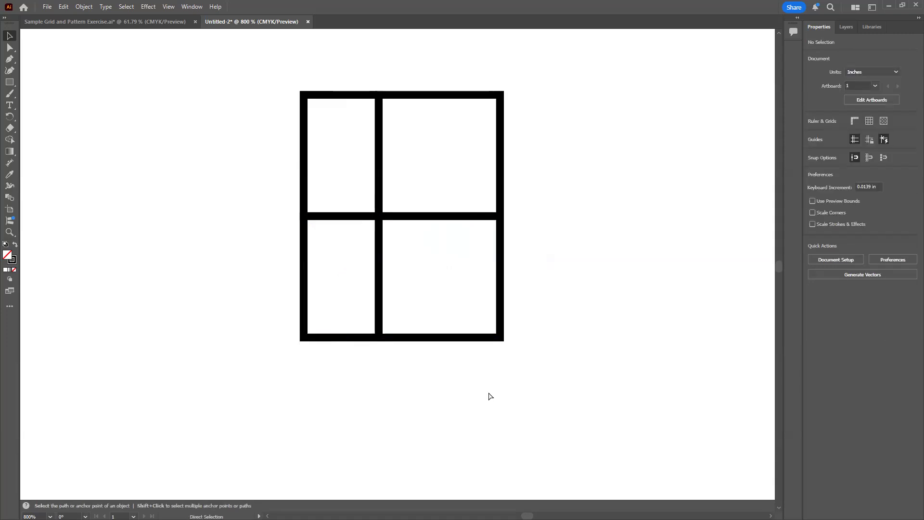
# Fill the upper narrow rectangle of the grid with a green swatch
pyautogui.hotkey('ctrl', '-')
pyautogui.hotkey('ctrl', '-')
pyautogui.hotkey('ctrl', '-')
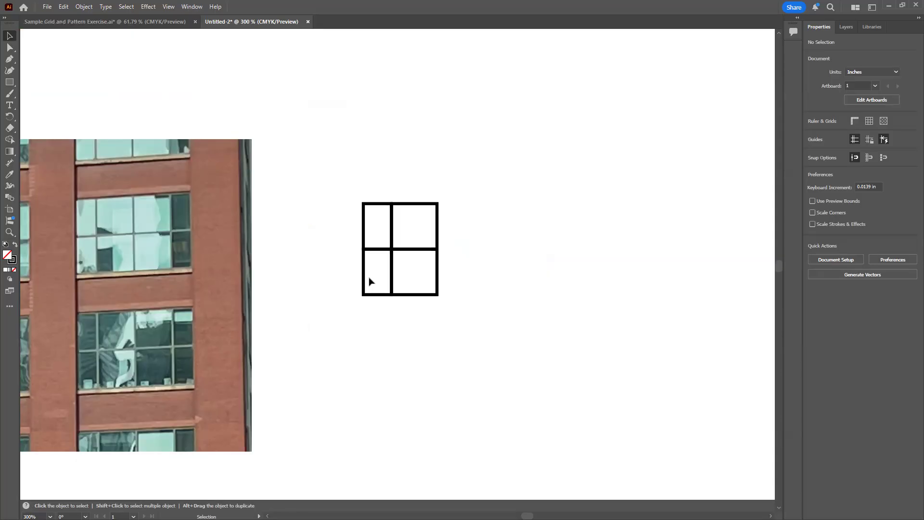
pyautogui.click(372, 206)
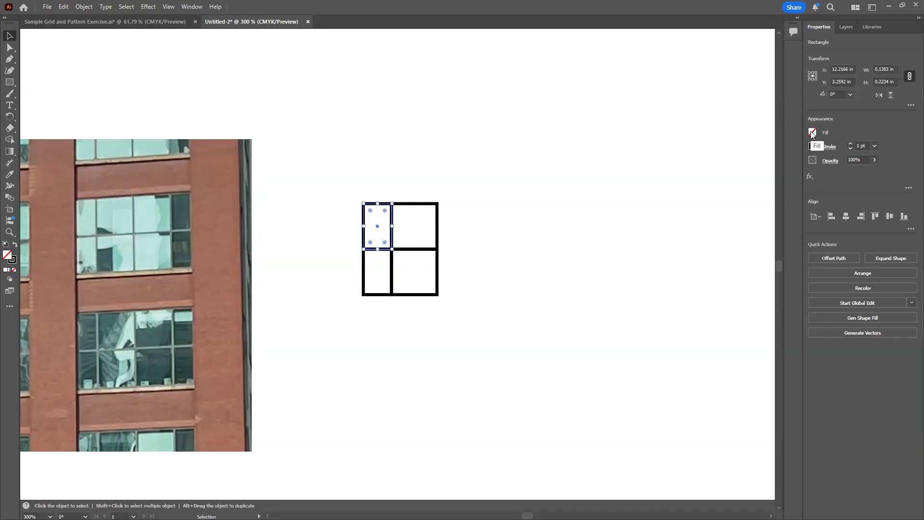
pyautogui.click(812, 133)
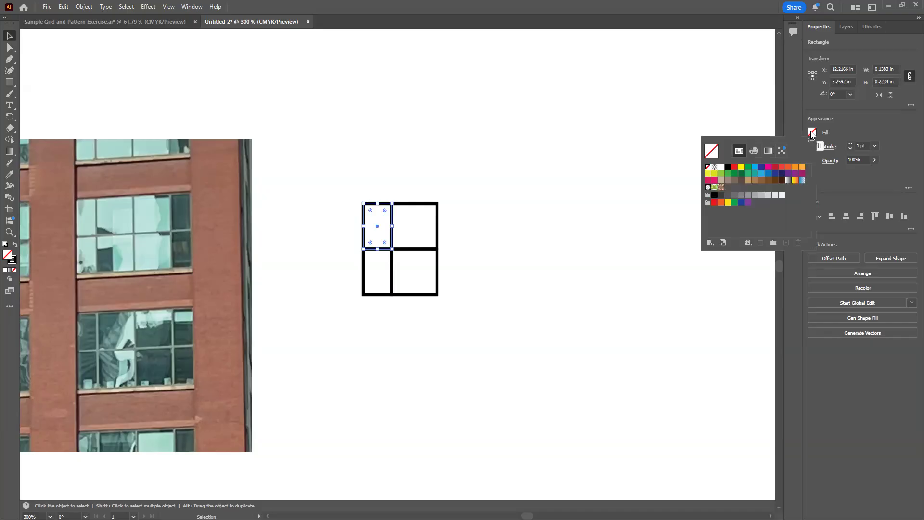
pyautogui.click(728, 173)
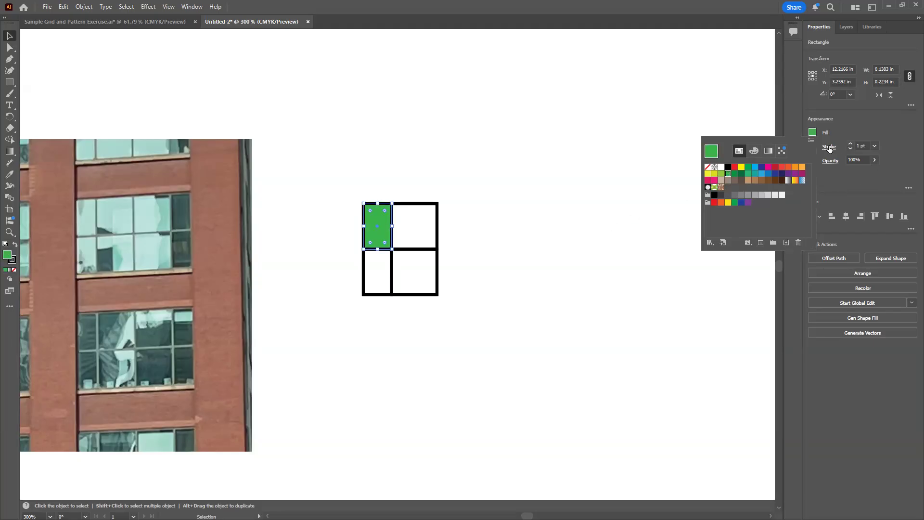
pyautogui.click(858, 126)
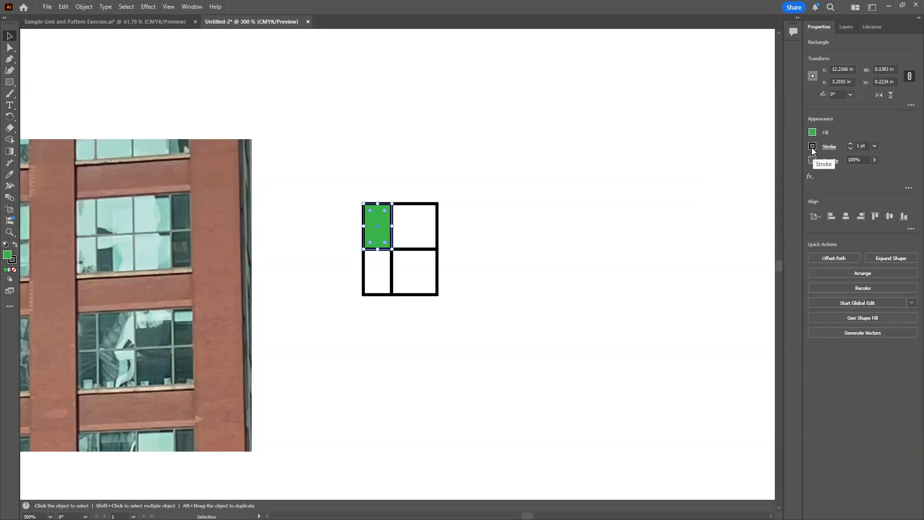
# Give the green rectangle a medium grey stroke and reduce its weight to 0.5 pt
pyautogui.click(811, 147)
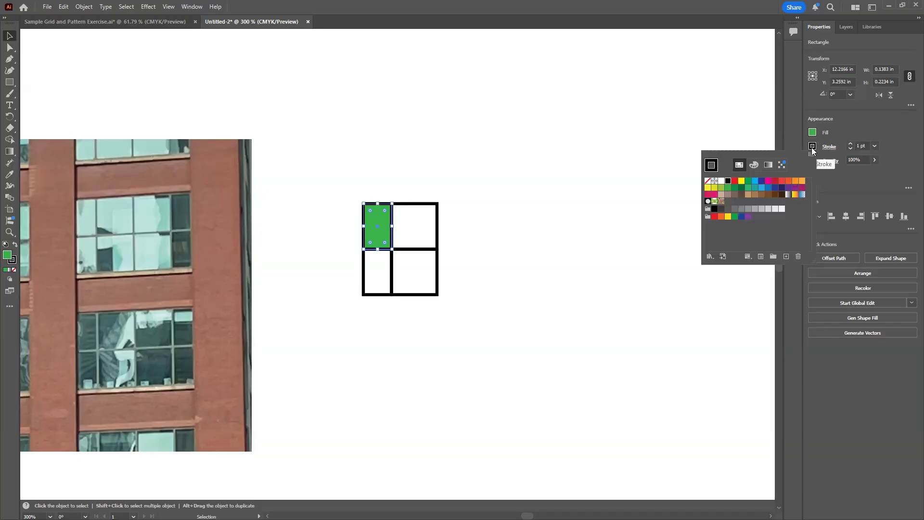
pyautogui.click(748, 210)
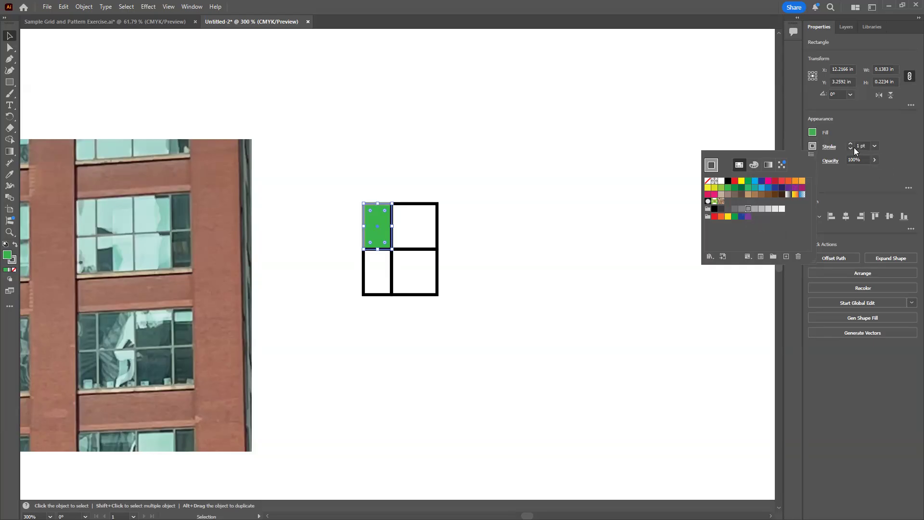
pyautogui.click(901, 148)
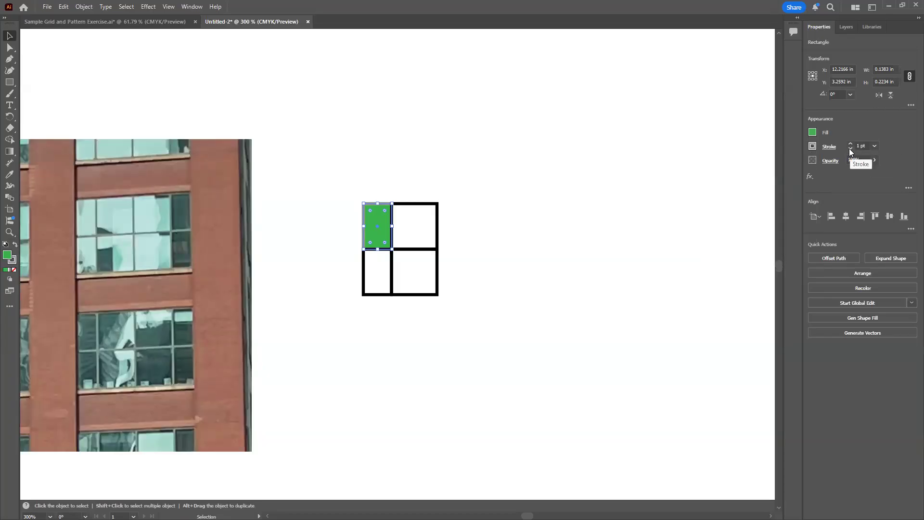
pyautogui.click(850, 148)
pyautogui.click(850, 149)
pyautogui.click(497, 267)
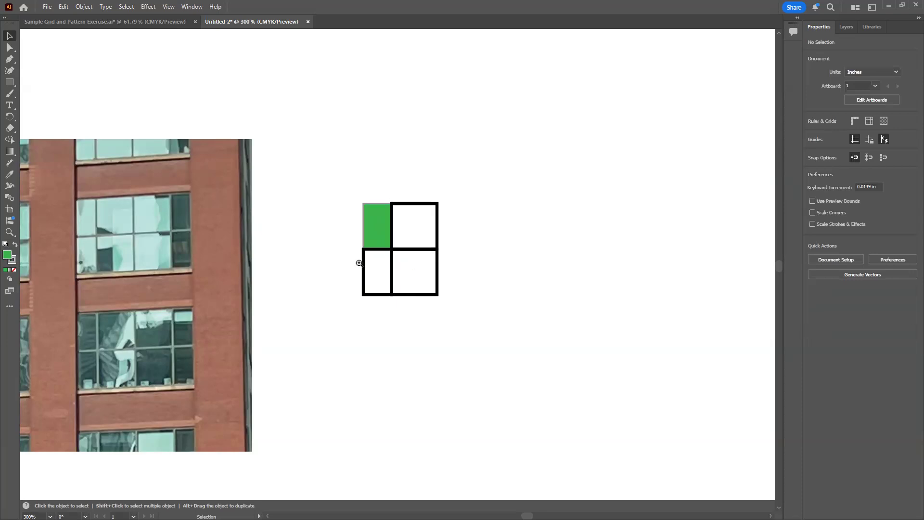
# Examine up close how the green rectangle's thin grey outline compares with the black outlines around it and with the photo's window frames
pyautogui.press('z')
pyautogui.moveTo(341, 188); pyautogui.dragTo(446, 282)
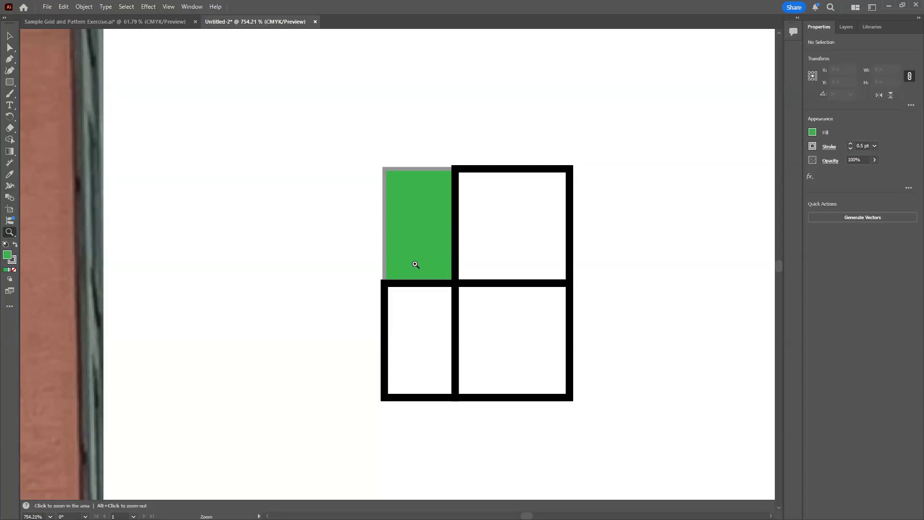
pyautogui.press('space')
pyautogui.moveTo(379, 295); pyautogui.dragTo(557, 276)
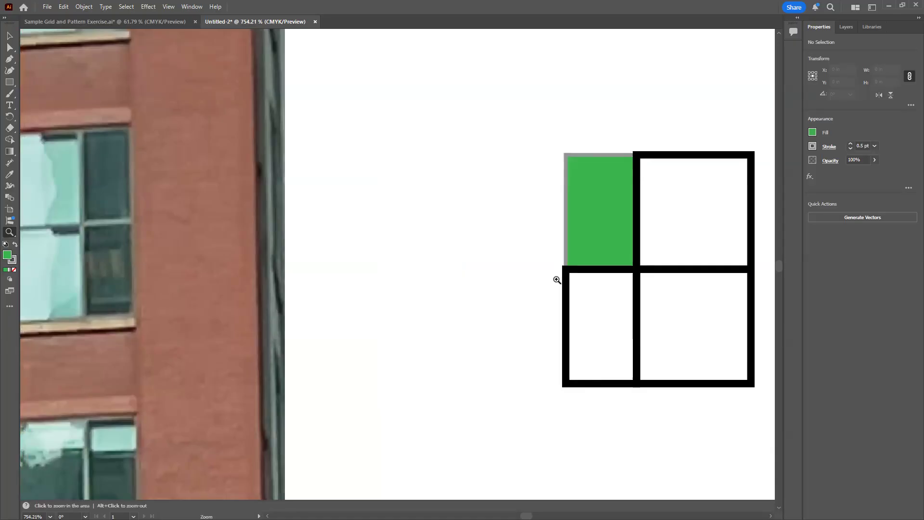
pyautogui.moveTo(543, 267); pyautogui.dragTo(478, 269)
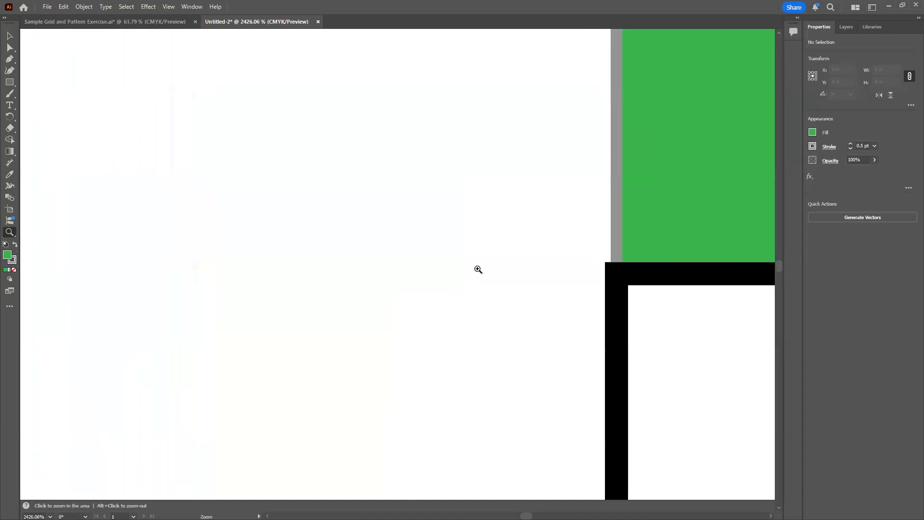
pyautogui.hotkey('ctrl', '-')
pyautogui.hotkey('ctrl', '-')
pyautogui.hotkey('ctrl', '-')
pyautogui.hotkey('ctrl', '-')
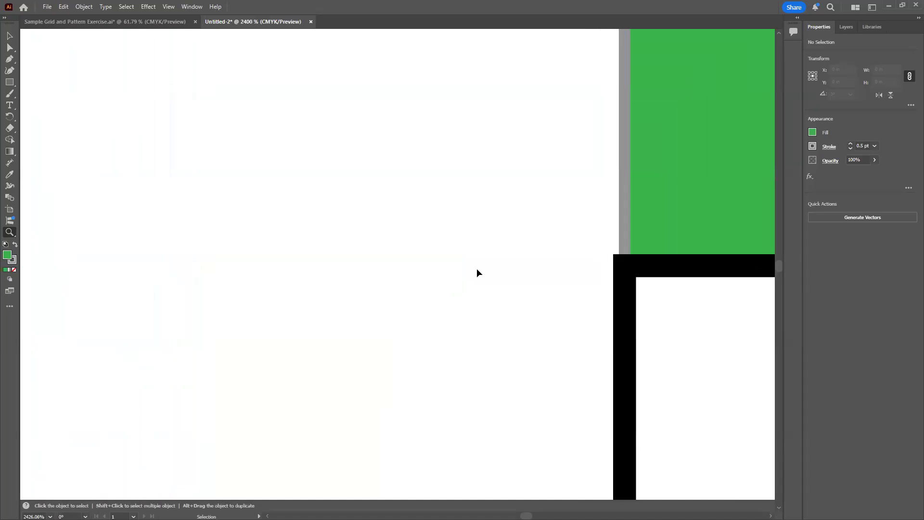
pyautogui.hotkey('ctrl', '-')
pyautogui.hotkey('ctrl', '-')
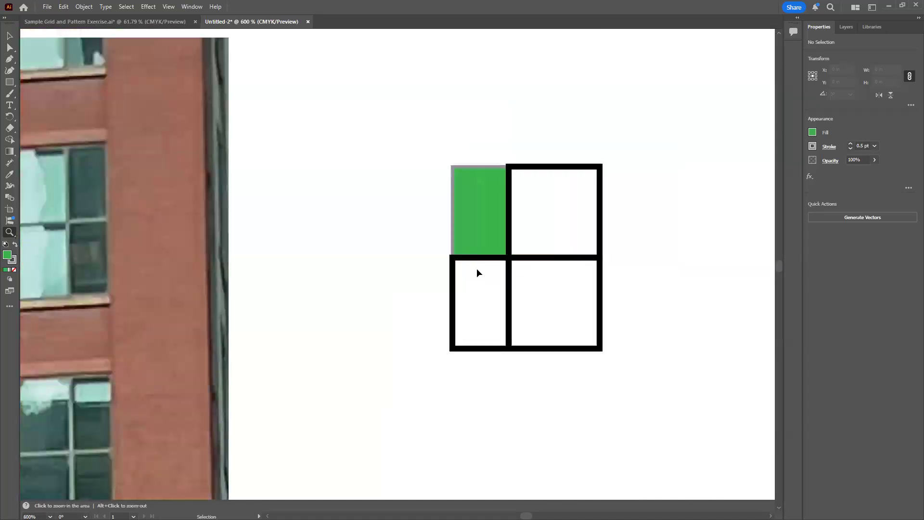
pyautogui.moveTo(452, 340); pyautogui.dragTo(538, 348)
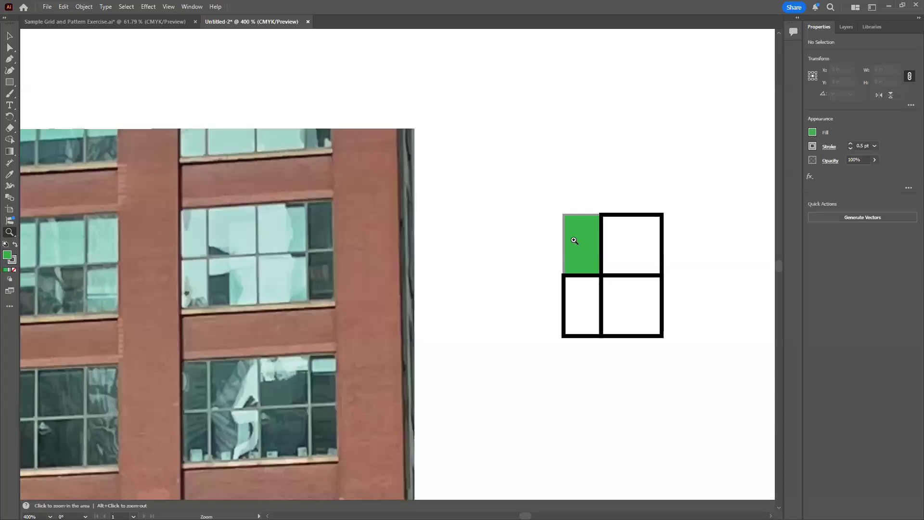
# Fill the green rectangle with the light teal 8ecfbc sampled from the photo's window glass, keeping the rectangle selected
pyautogui.click(10, 36)
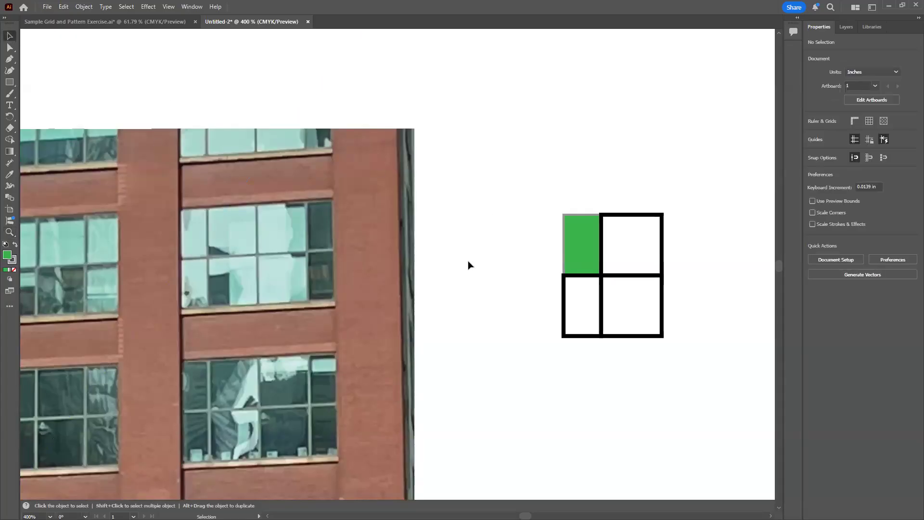
pyautogui.click(574, 238)
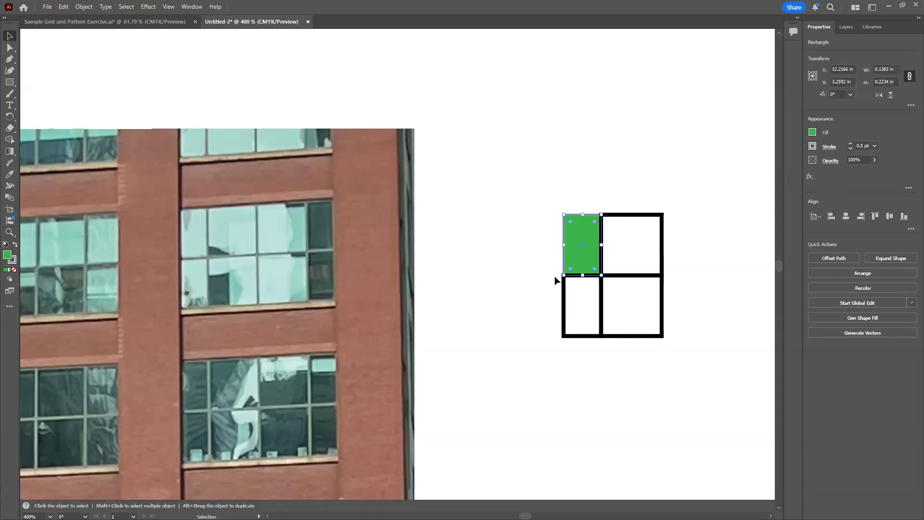
pyautogui.click(813, 133)
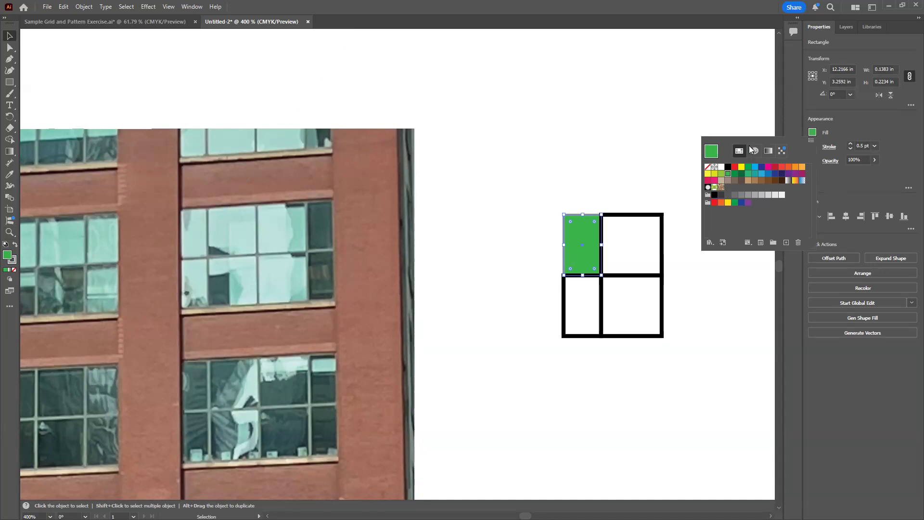
pyautogui.click(840, 132)
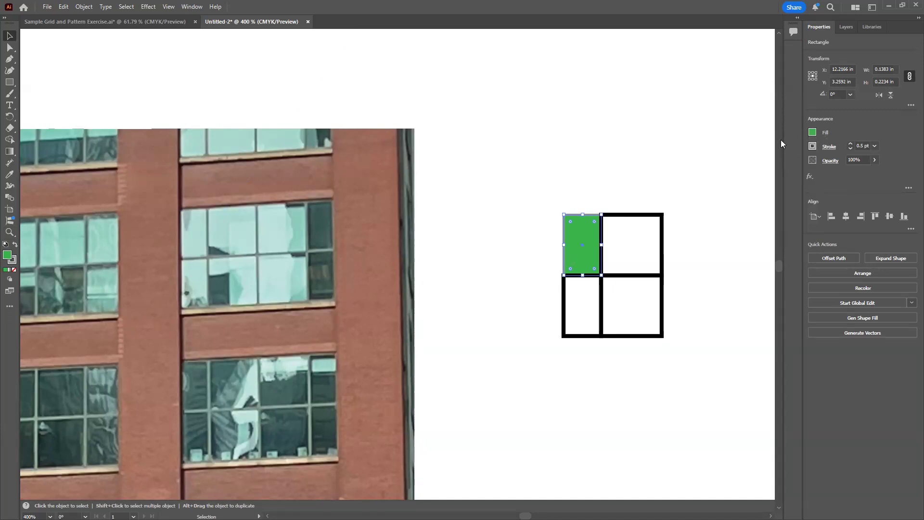
pyautogui.doubleClick(7, 256)
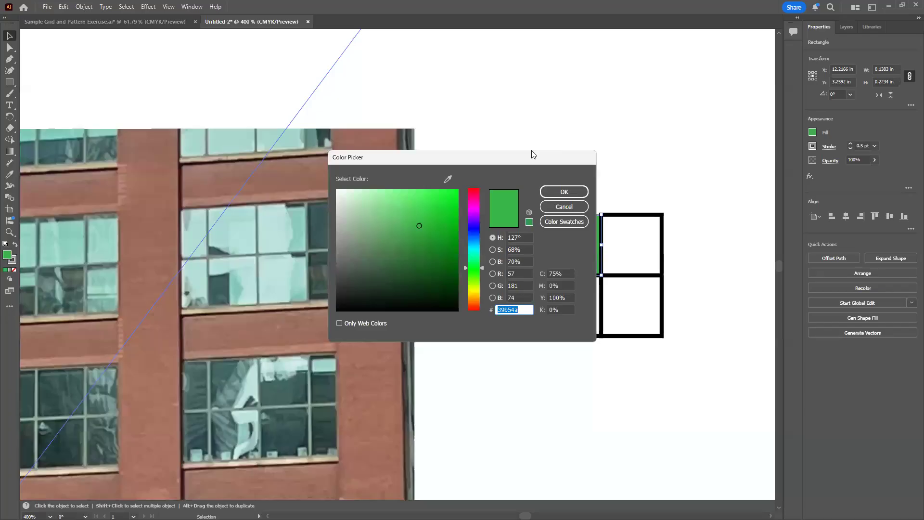
pyautogui.moveTo(531, 150); pyautogui.dragTo(664, 22)
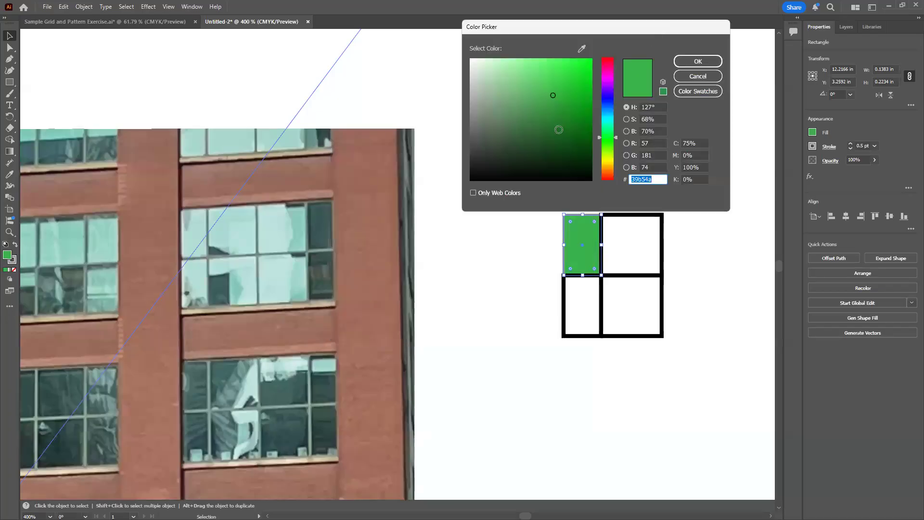
pyautogui.click(582, 49)
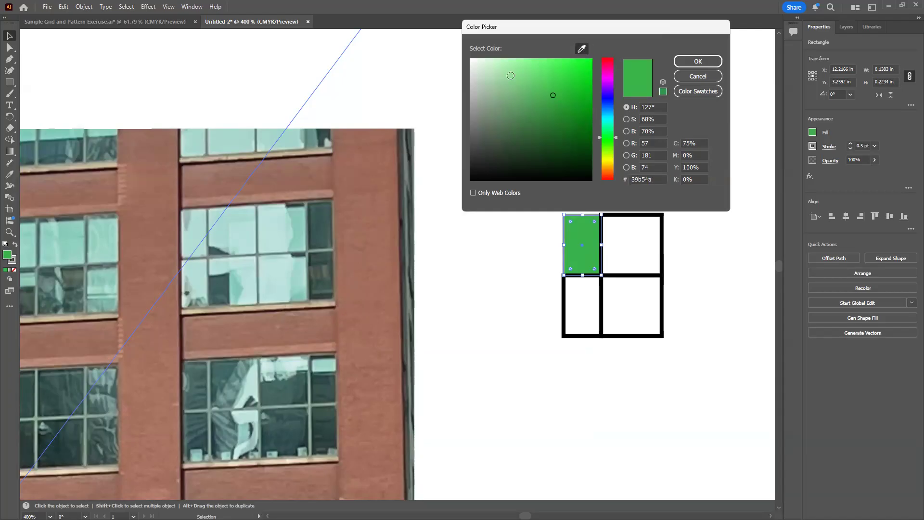
pyautogui.click(322, 216)
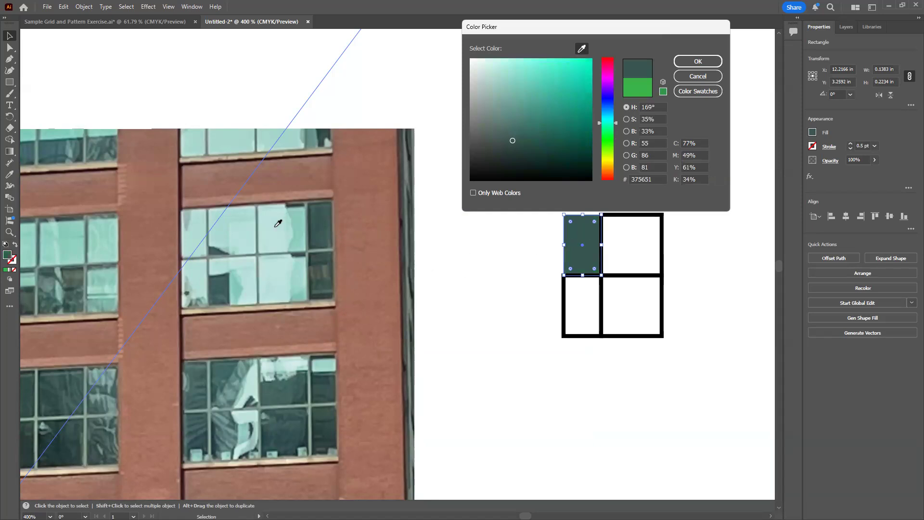
pyautogui.click(278, 227)
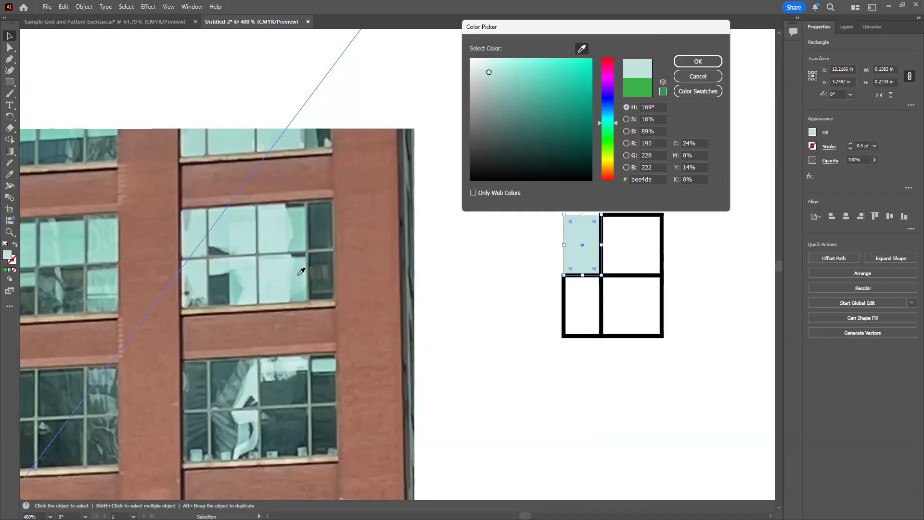
pyautogui.click(300, 224)
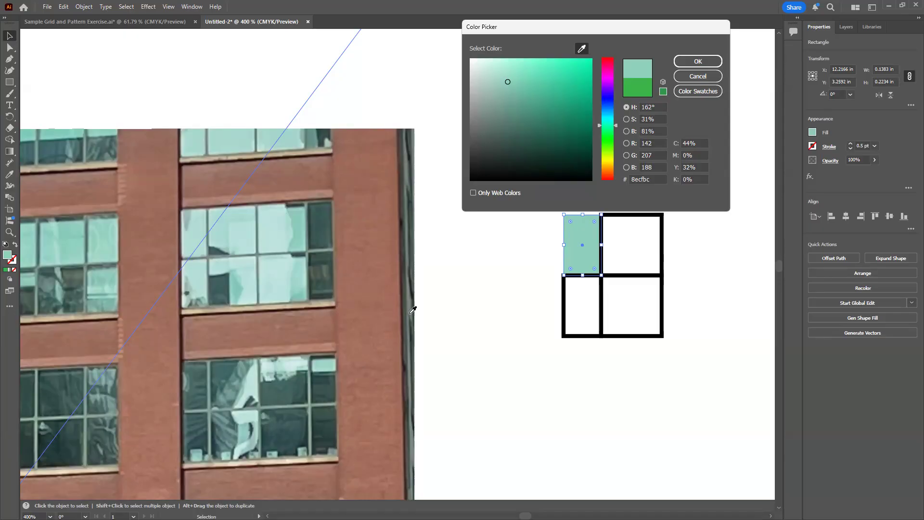
pyautogui.click(698, 64)
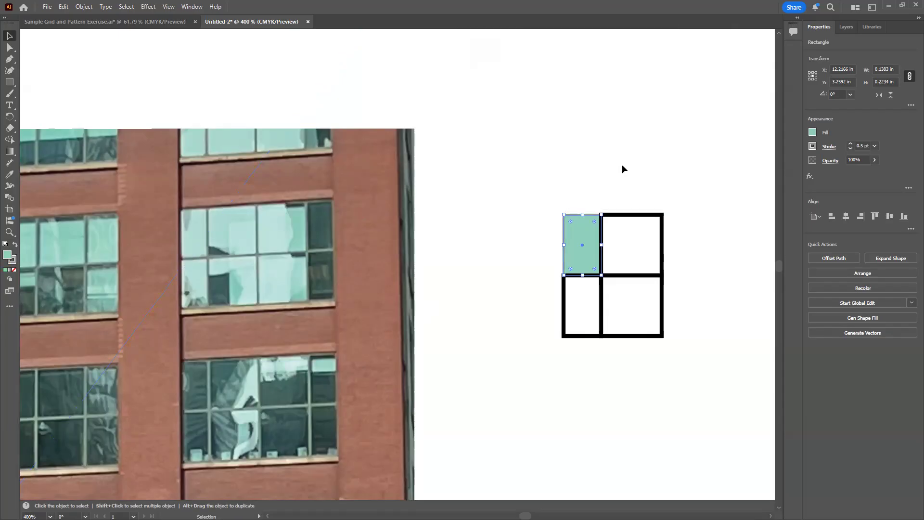
pyautogui.click(715, 225)
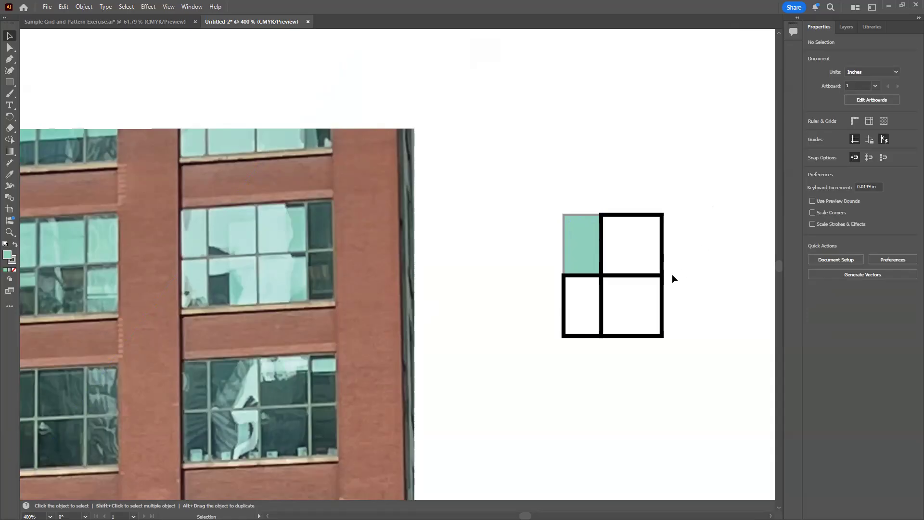
pyautogui.click(585, 245)
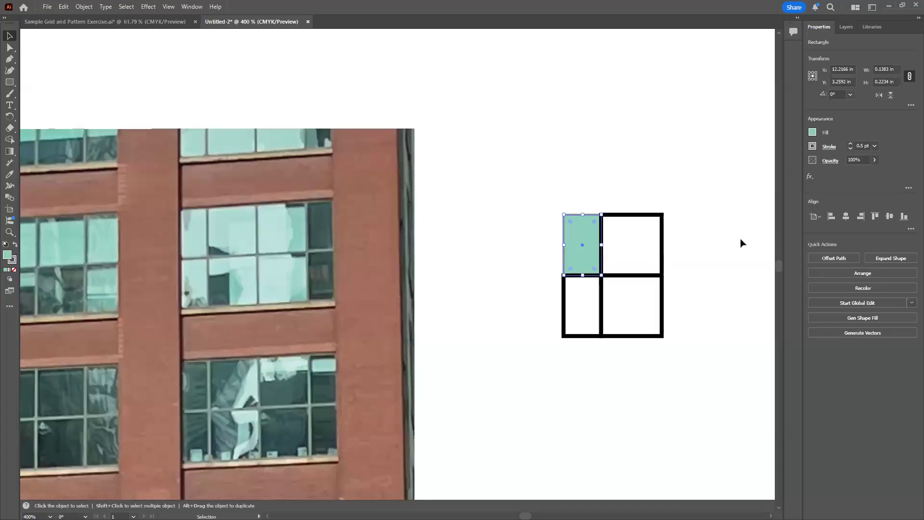
# Save the selected rectangle's light teal fill as a new swatch among the document swatches
pyautogui.click(812, 132)
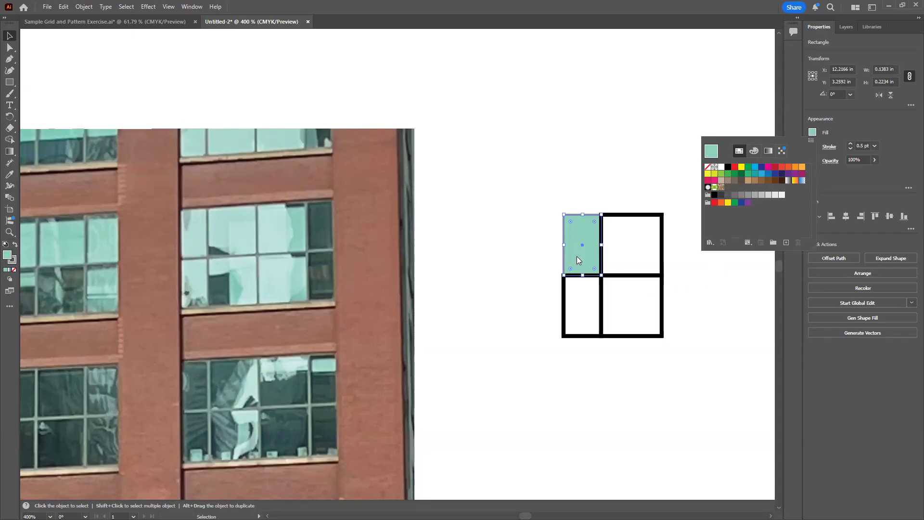
pyautogui.click(8, 255)
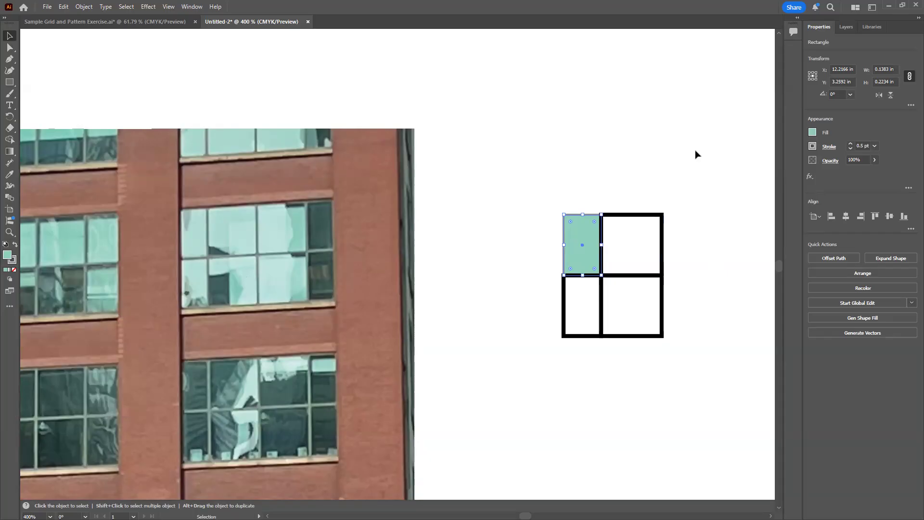
pyautogui.click(193, 8)
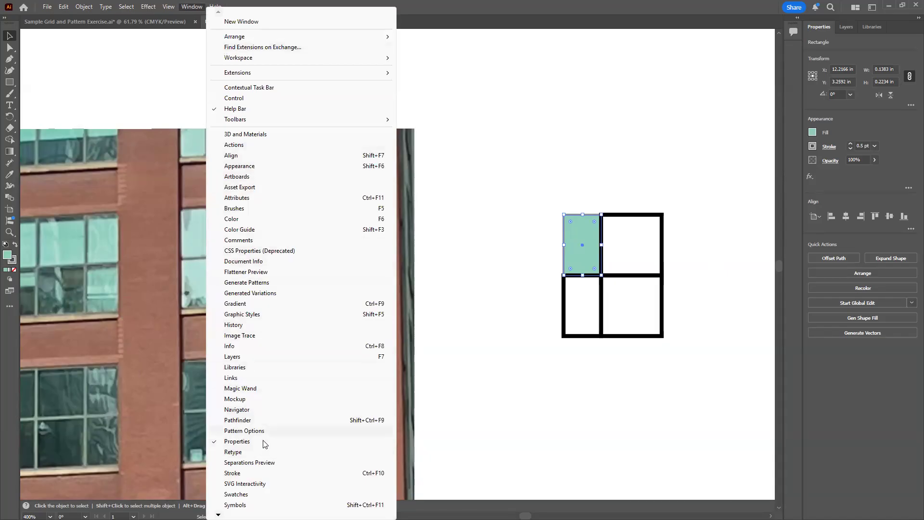
pyautogui.click(236, 494)
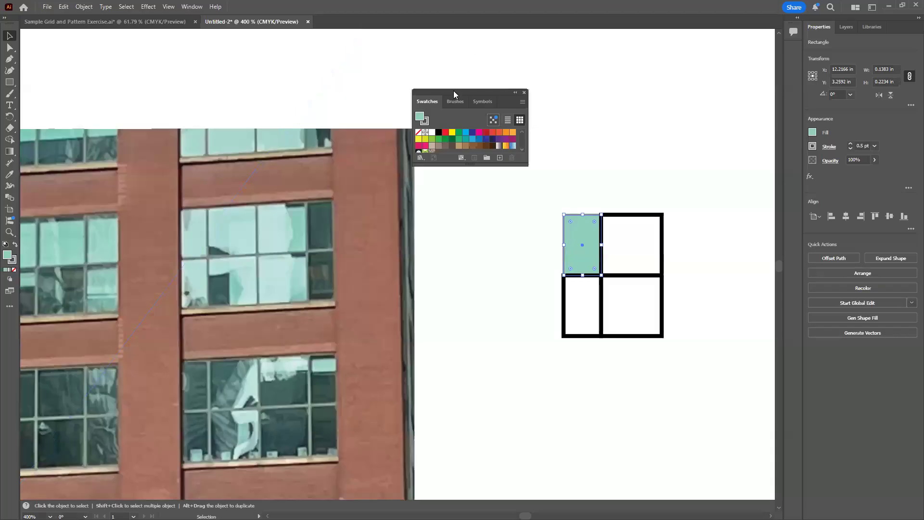
pyautogui.moveTo(524, 101); pyautogui.dragTo(727, 84)
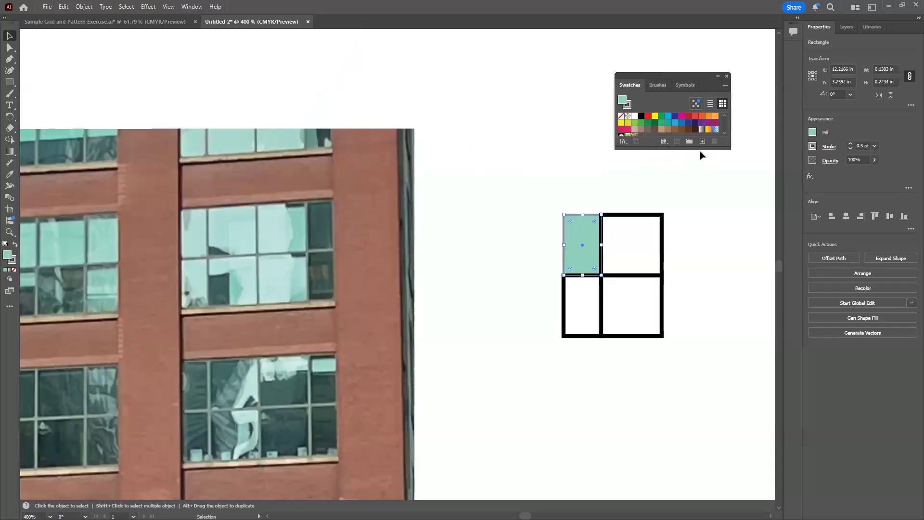
pyautogui.moveTo(697, 147); pyautogui.dragTo(698, 206)
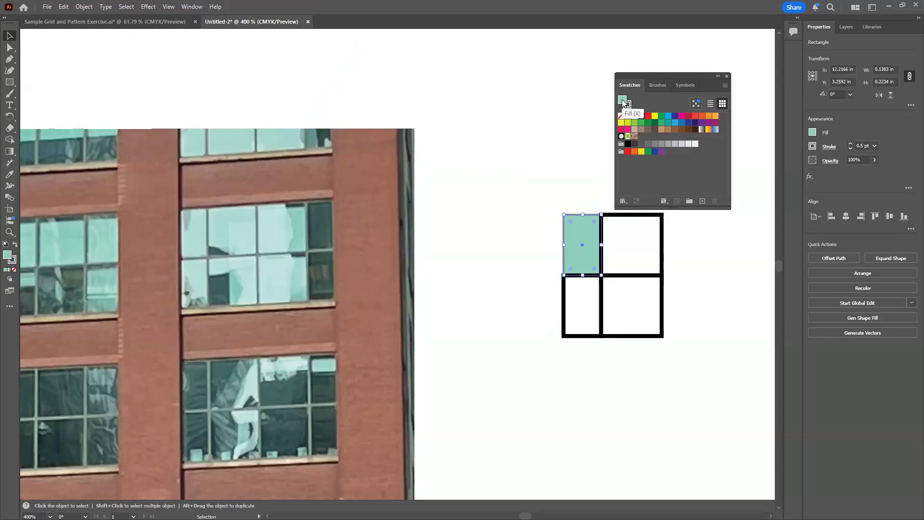
pyautogui.moveTo(623, 103)
pyautogui.mouseDown()
pyautogui.moveTo(646, 128)
pyautogui.moveTo(642, 140)
pyautogui.mouseUp()
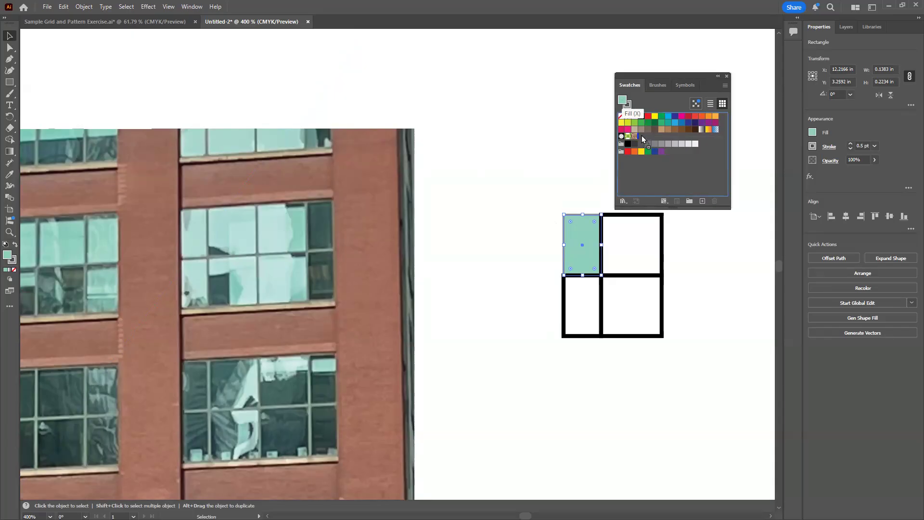
pyautogui.moveTo(642, 135); pyautogui.dragTo(668, 160)
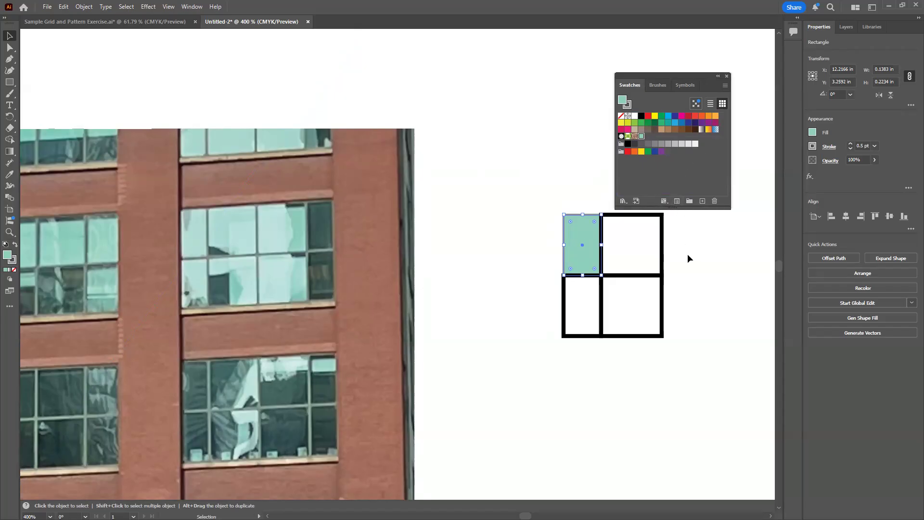
# Fill all four rectangles of the window grid with the saved light teal swatch
pyautogui.click(683, 274)
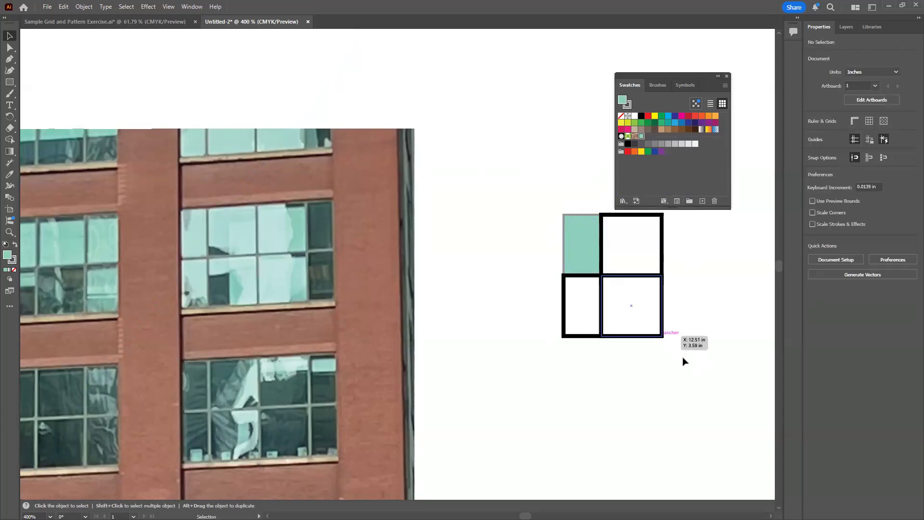
pyautogui.moveTo(700, 363); pyautogui.dragTo(574, 239)
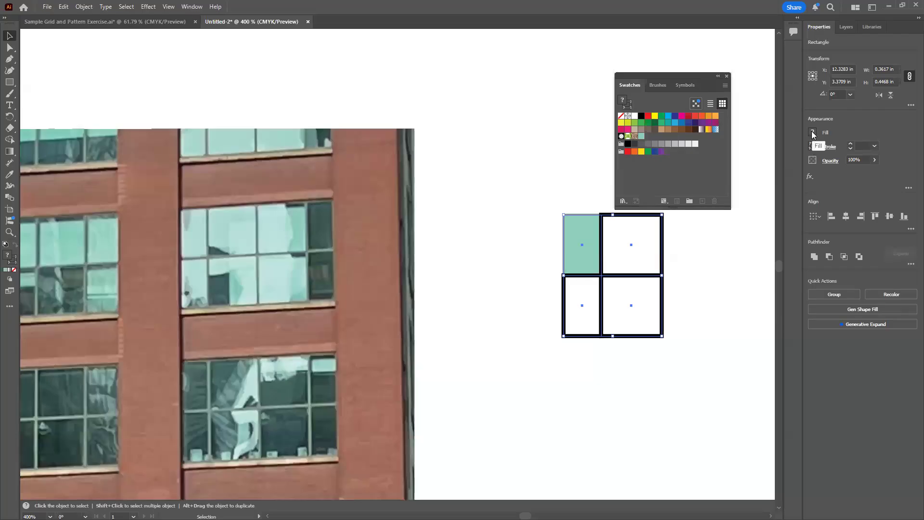
pyautogui.click(642, 139)
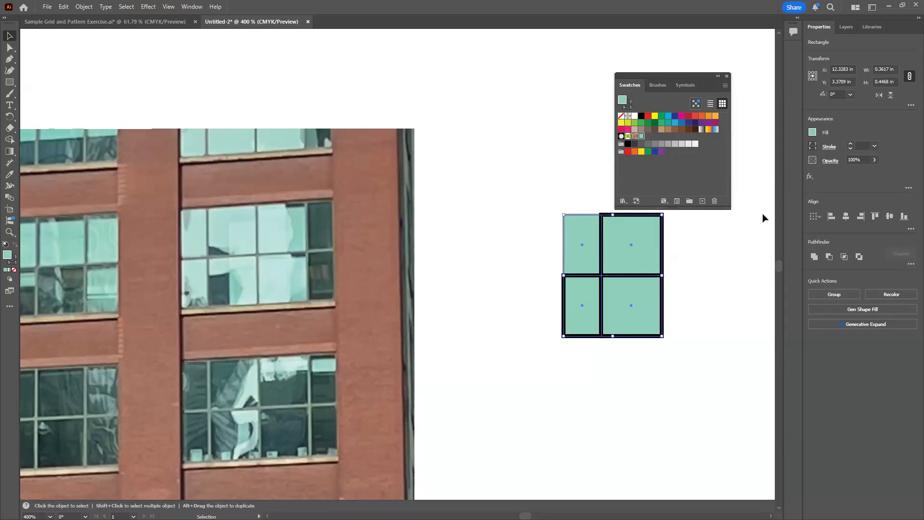
# Give all four grid rectangles a medium grey stroke with a weight of 0.5 pt, leaving nothing selected
pyautogui.click(813, 146)
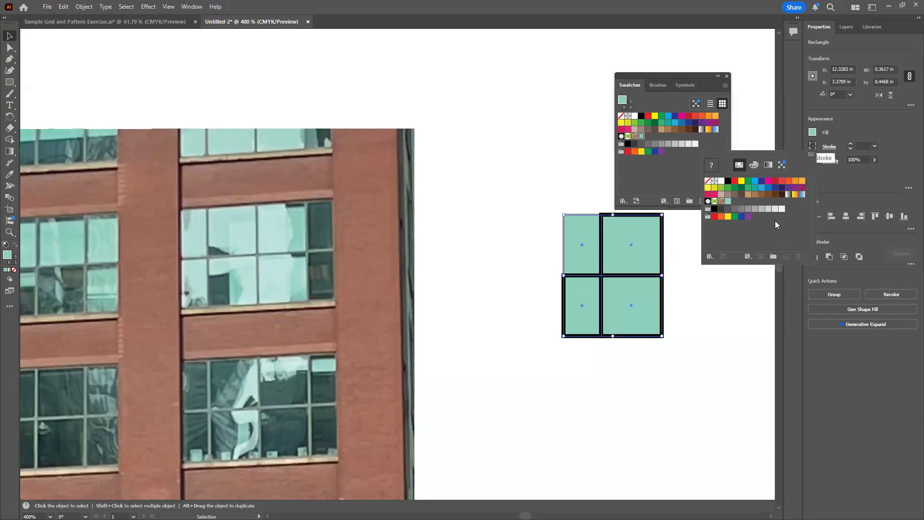
pyautogui.click(754, 209)
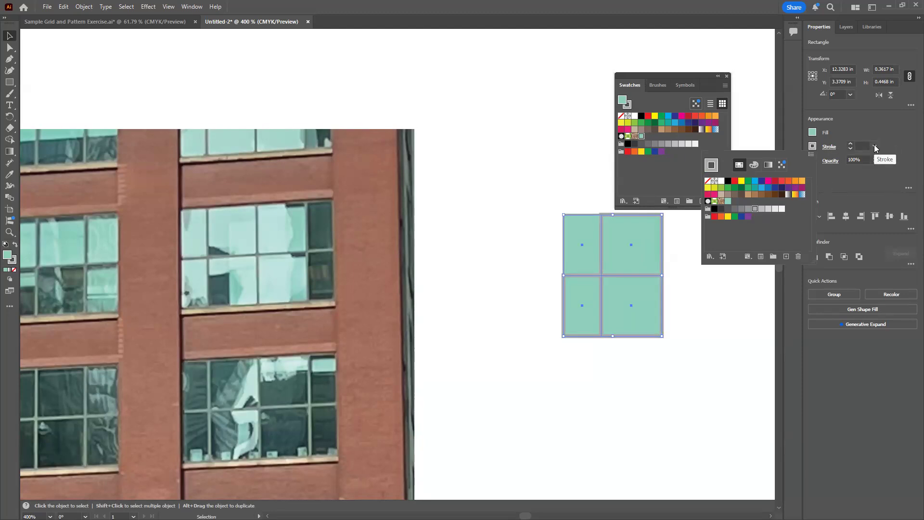
pyautogui.click(874, 147)
pyautogui.click(874, 147)
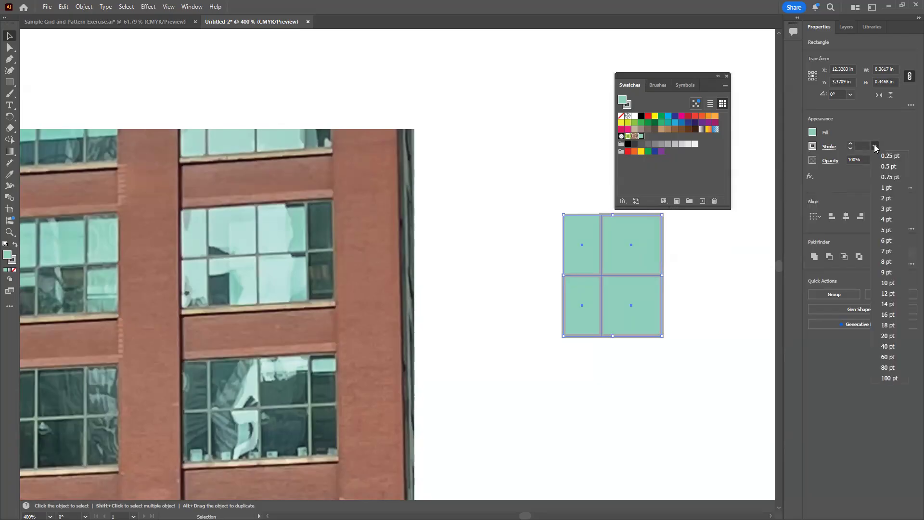
pyautogui.click(888, 166)
pyautogui.click(707, 286)
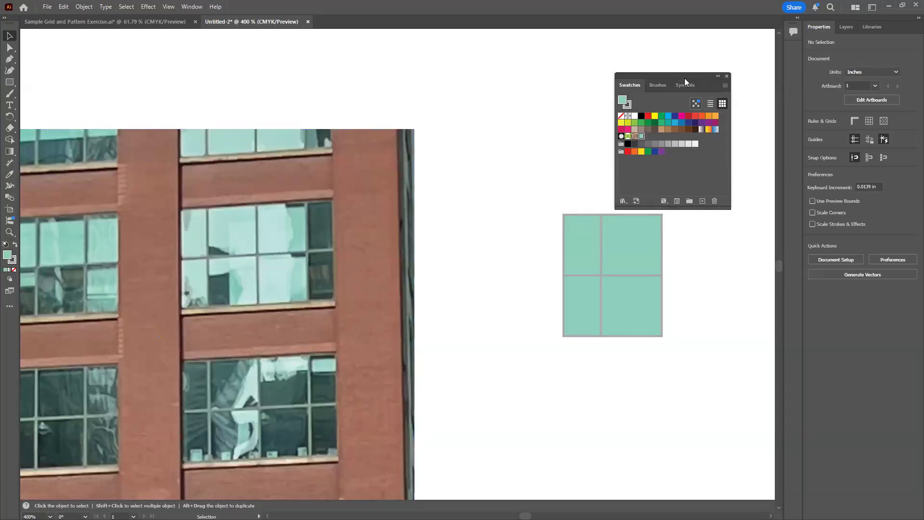
# Move the swatches clear of the artwork and duplicate the whole four-pane grid about 0.67 in to its right on the same level
pyautogui.moveTo(682, 74); pyautogui.dragTo(871, 296)
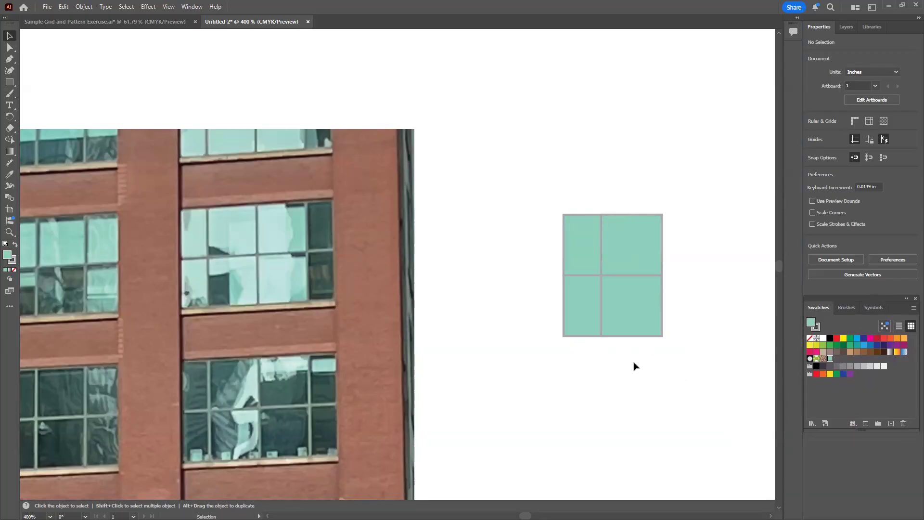
pyautogui.hscroll(3, 551, 361)
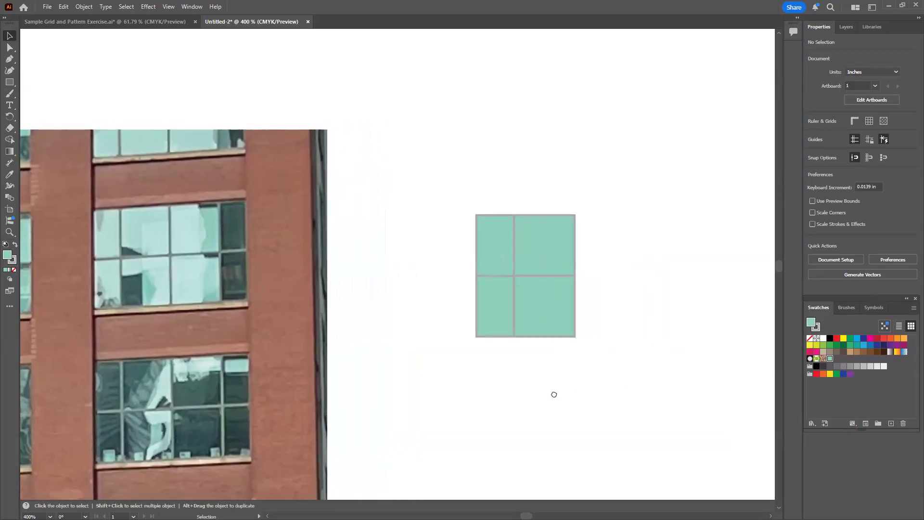
pyautogui.hscroll(3, 543, 375)
pyautogui.scroll(-1, 542, 375)
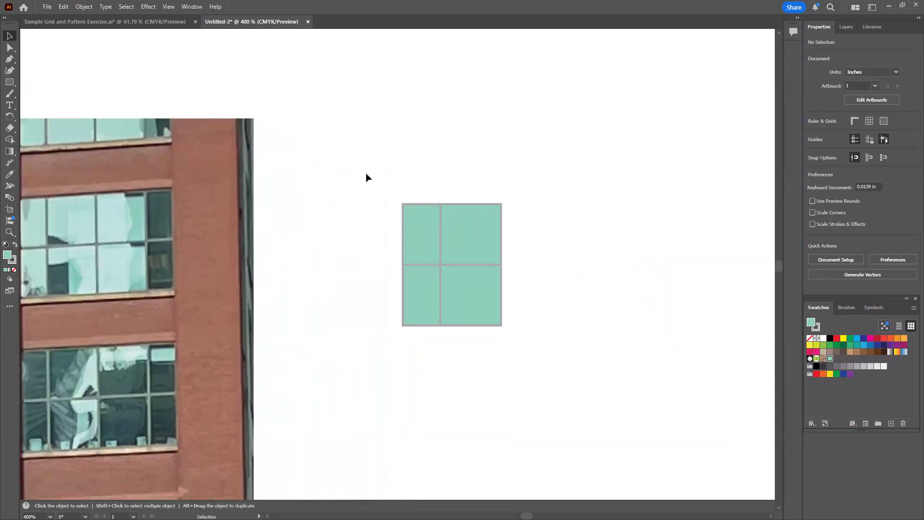
pyautogui.moveTo(371, 180); pyautogui.dragTo(522, 365)
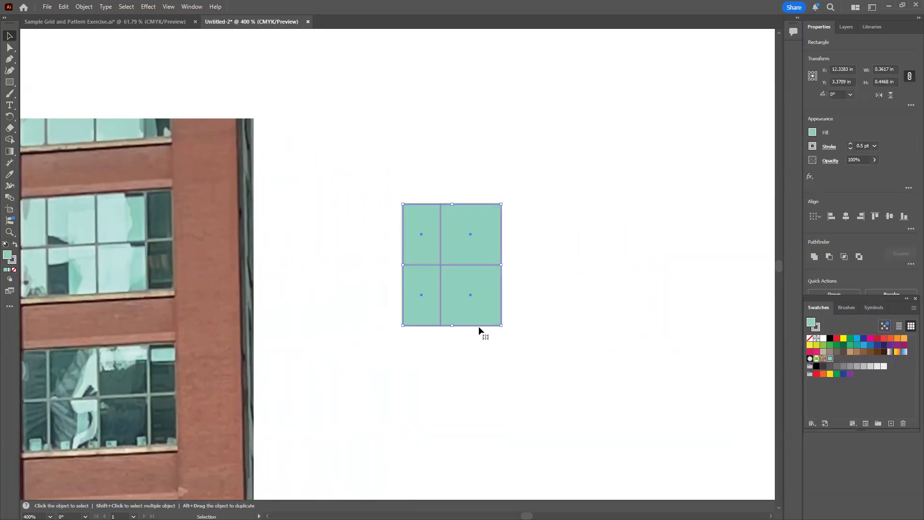
pyautogui.moveTo(478, 326); pyautogui.dragTo(661, 330)
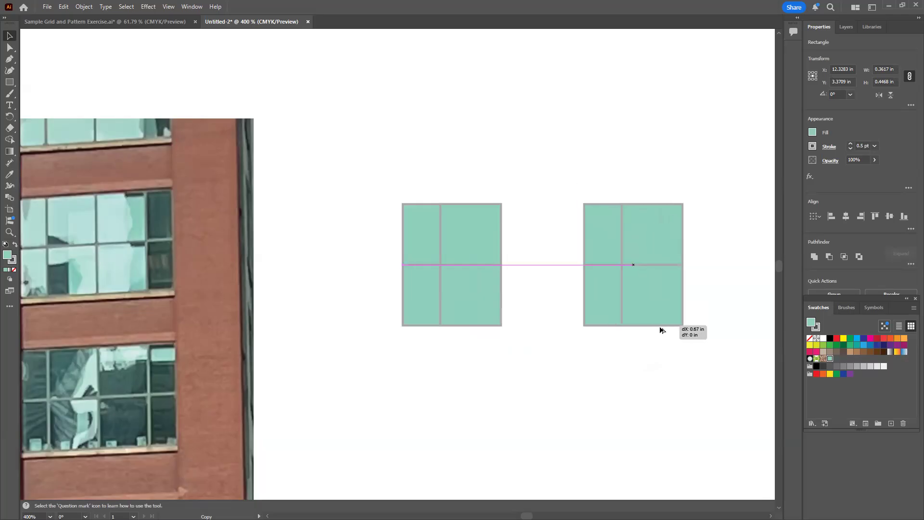
pyautogui.moveTo(660, 330); pyautogui.dragTo(661, 331)
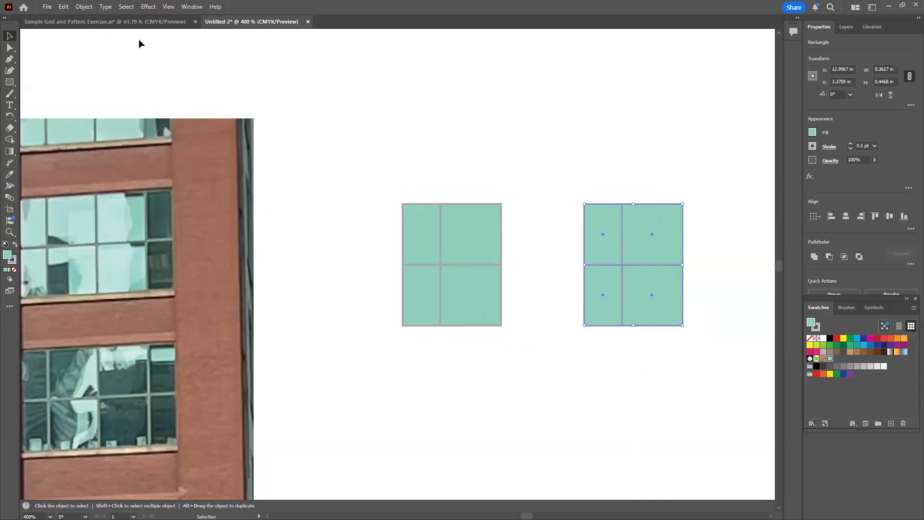
# Reflect the copied grid across the vertical axis and snap it against the original grid's right edge to form an eight-pane window
pyautogui.click(84, 7)
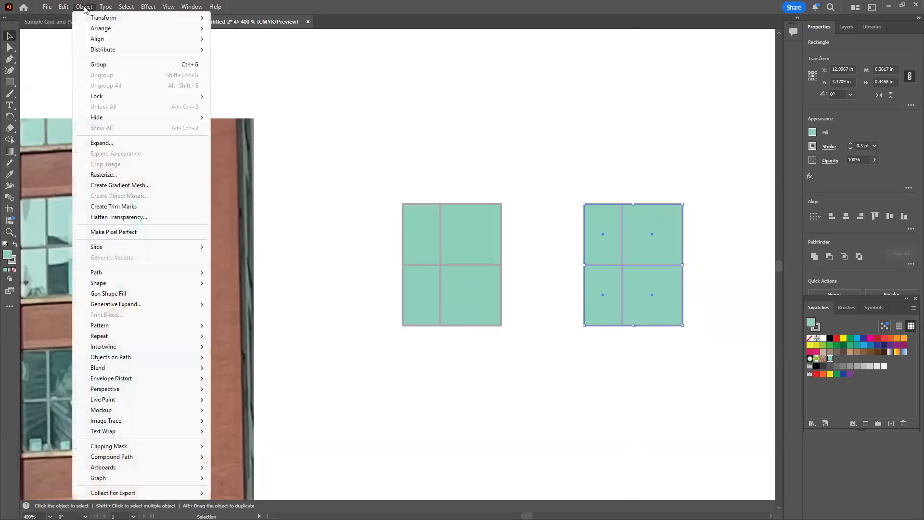
pyautogui.moveTo(94, 20)
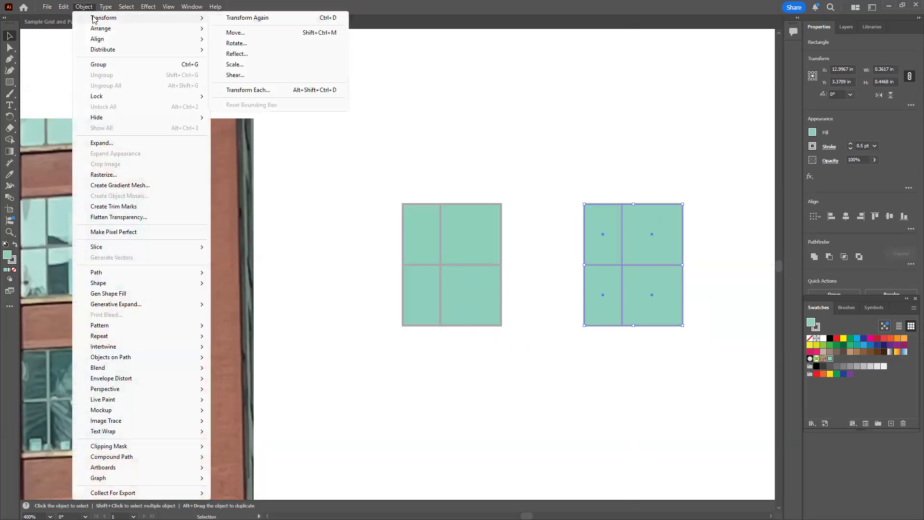
pyautogui.click(237, 54)
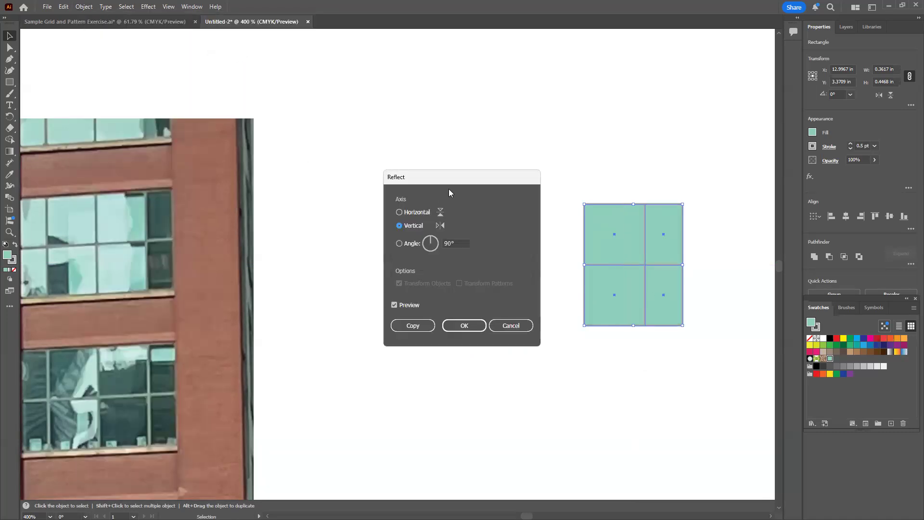
pyautogui.moveTo(459, 176); pyautogui.dragTo(311, 138)
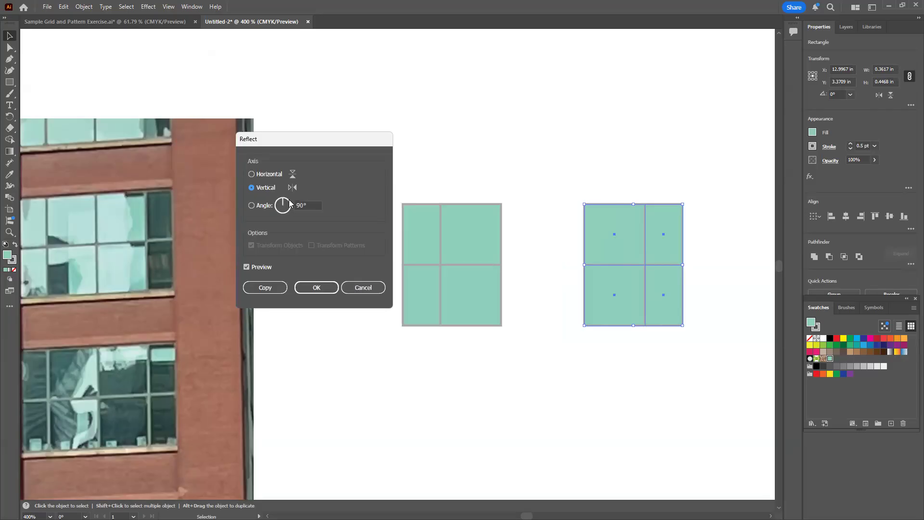
pyautogui.click(316, 288)
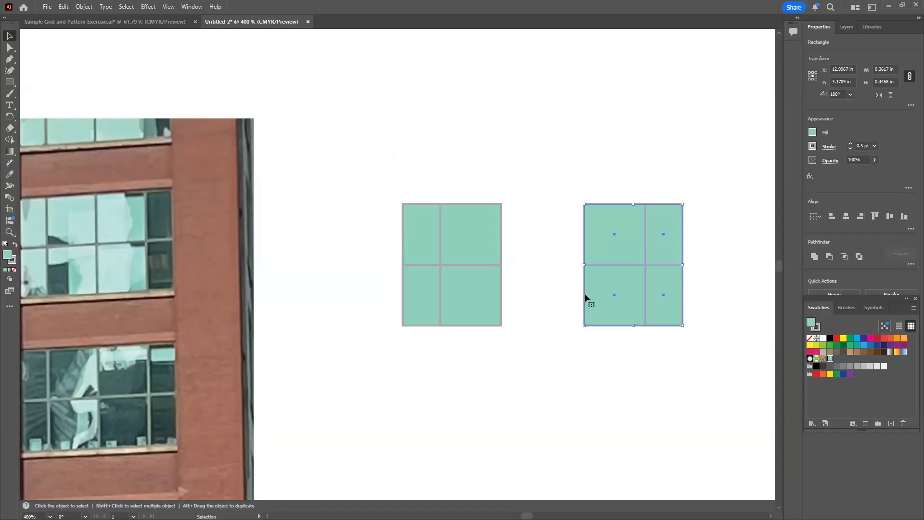
pyautogui.moveTo(584, 293); pyautogui.dragTo(500, 293)
pyautogui.click(552, 386)
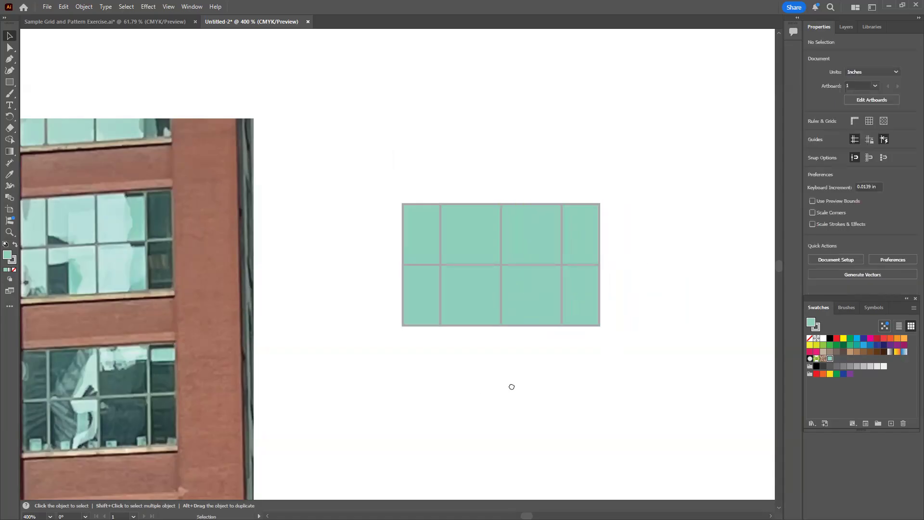
# Compare the eight-pane window with the windows in the photo and examine the ledge beneath them
pyautogui.hscroll(-3, 510, 384)
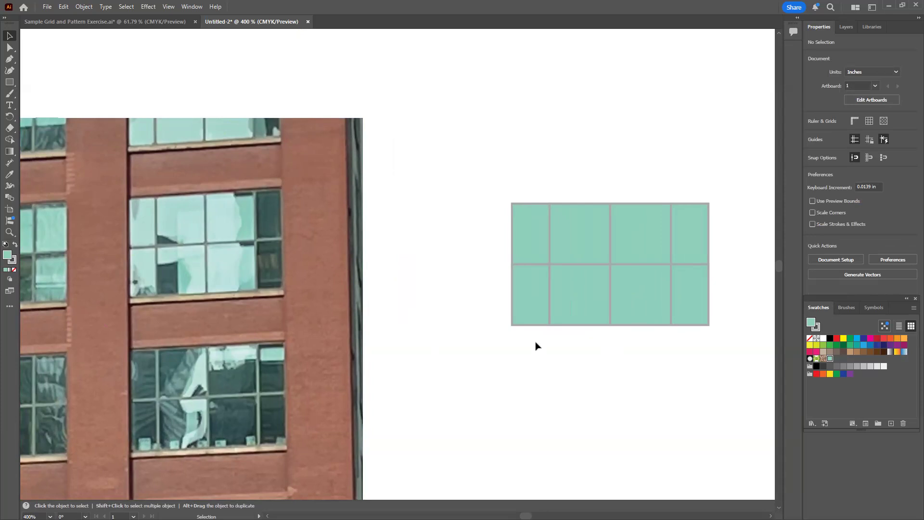
pyautogui.press('a')
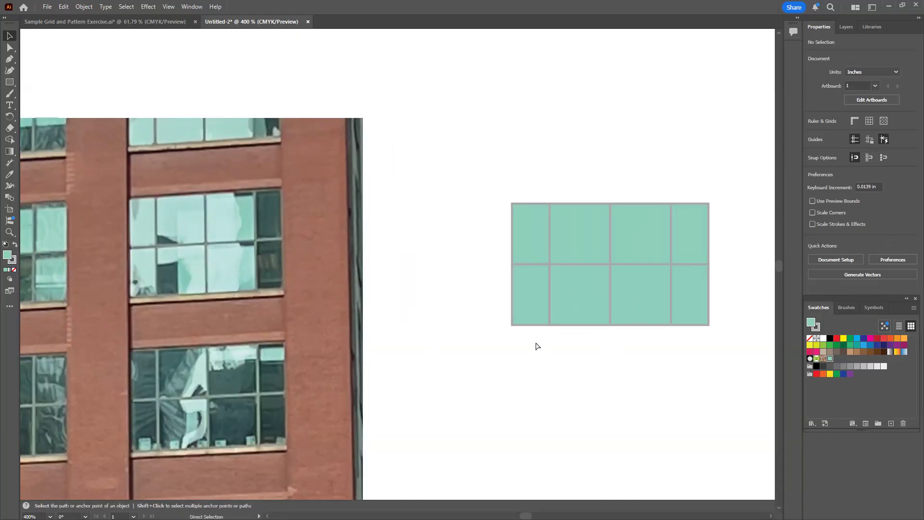
pyautogui.hotkey('ctrl', '-')
pyautogui.press('v')
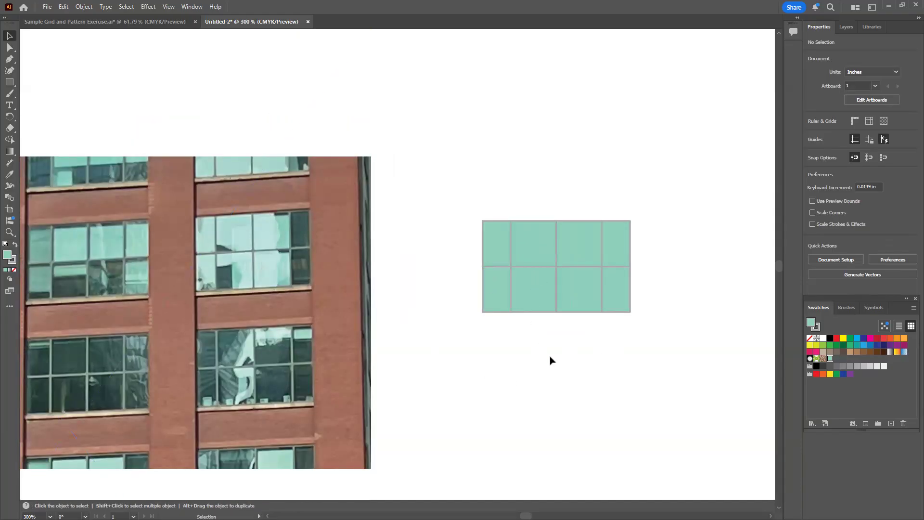
pyautogui.press('space')
pyautogui.moveTo(365, 335); pyautogui.dragTo(434, 319)
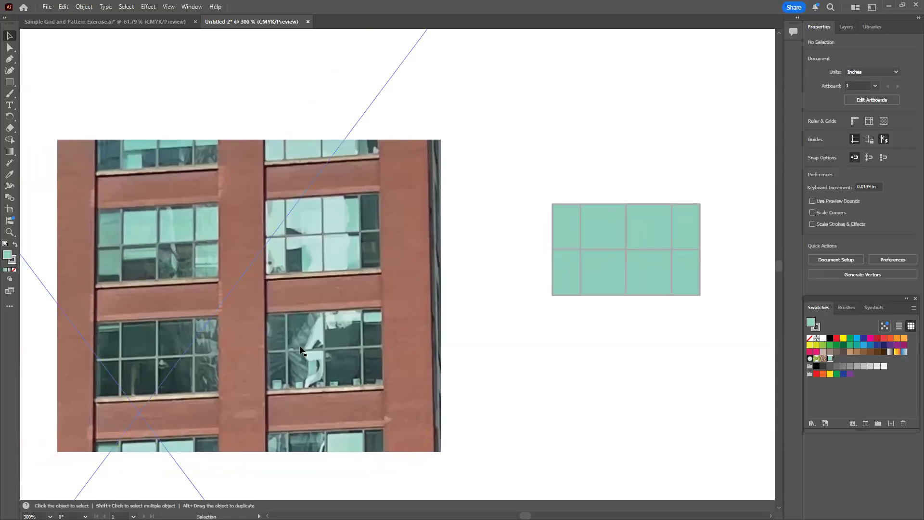
pyautogui.click(564, 272)
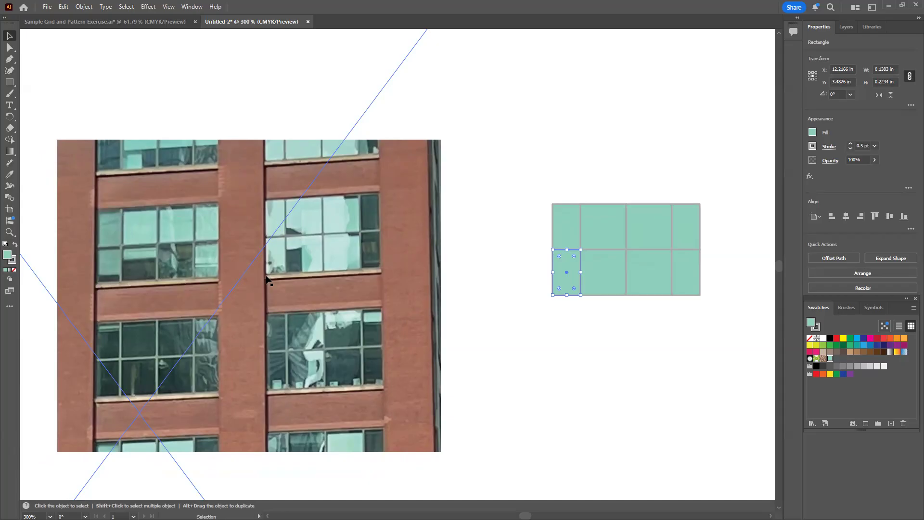
pyautogui.click(582, 332)
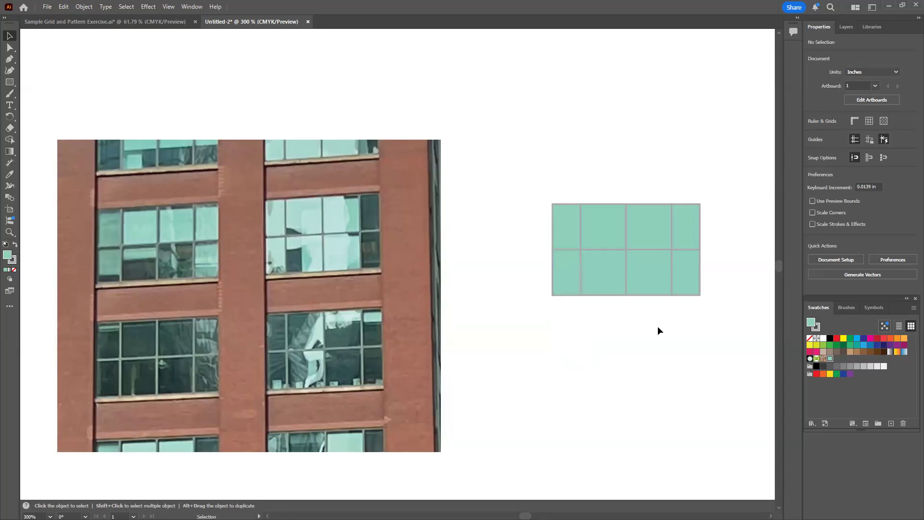
# Draw a thin rectangle about 0.72 in wide and 0.05 in high along the window's bottom edge as its ledge
pyautogui.click(11, 84)
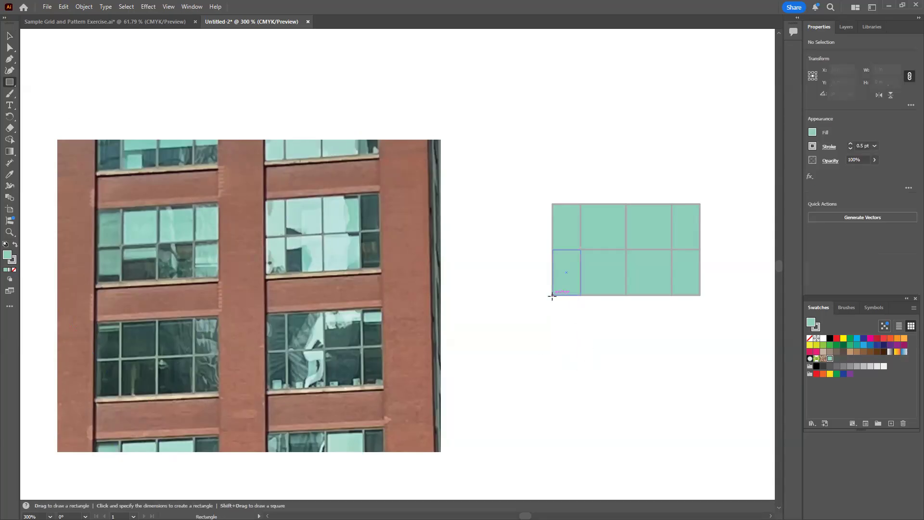
pyautogui.moveTo(552, 295); pyautogui.dragTo(700, 305)
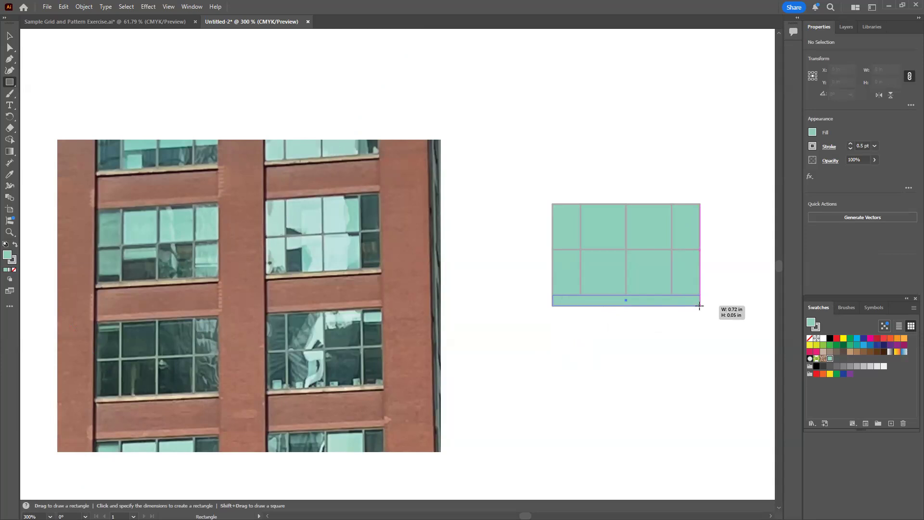
# Finish the ledge rectangle beneath the window and fill it with the beige tone daceb2 sampled from the photo's ledges
pyautogui.moveTo(700, 305); pyautogui.dragTo(699, 305)
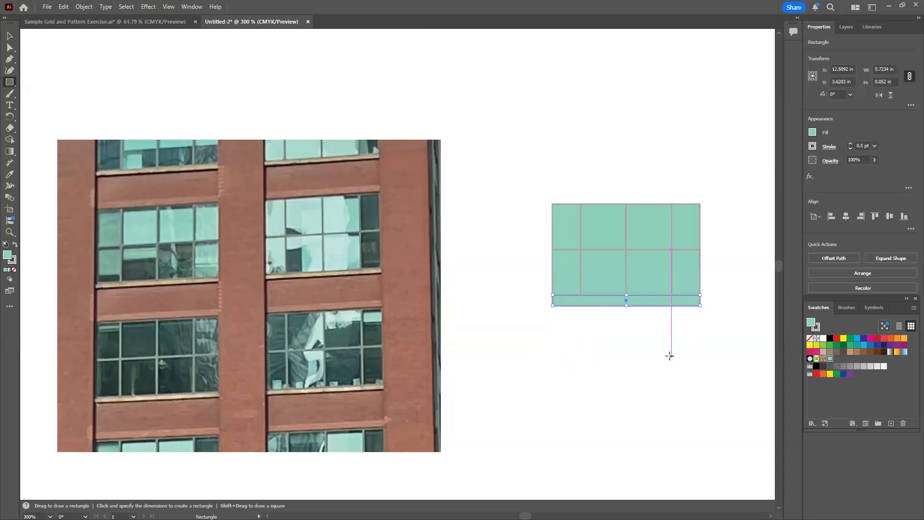
pyautogui.doubleClick(7, 255)
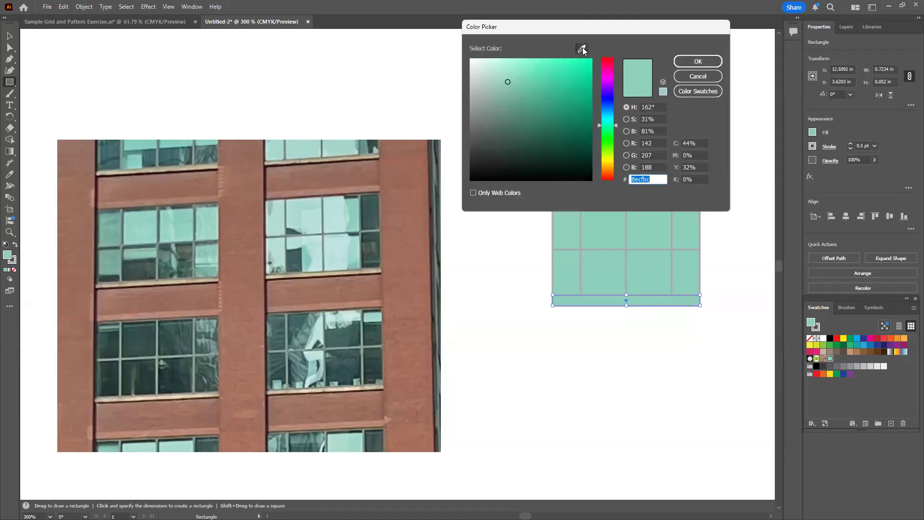
pyautogui.click(582, 49)
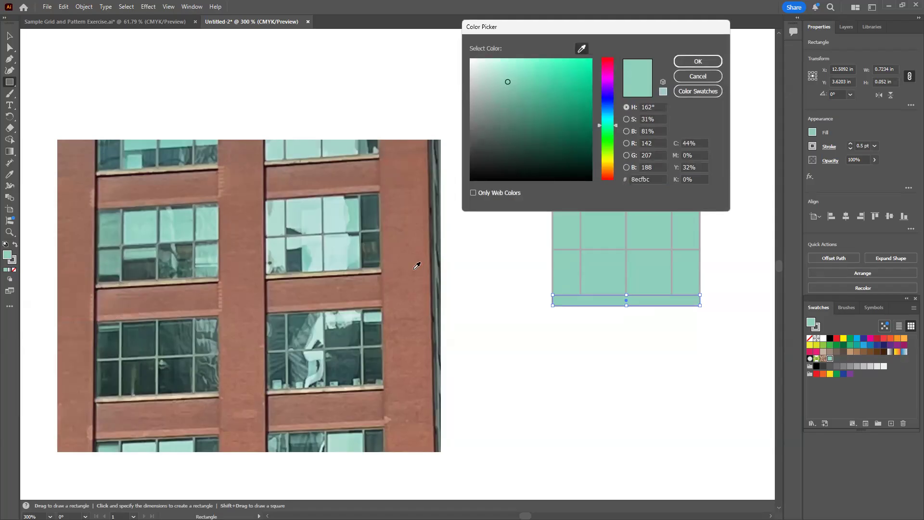
pyautogui.click(173, 392)
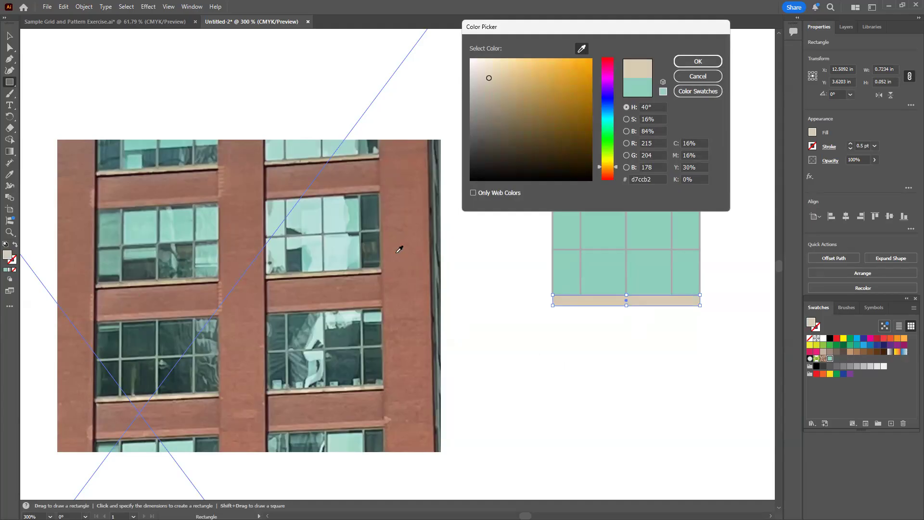
pyautogui.click(372, 270)
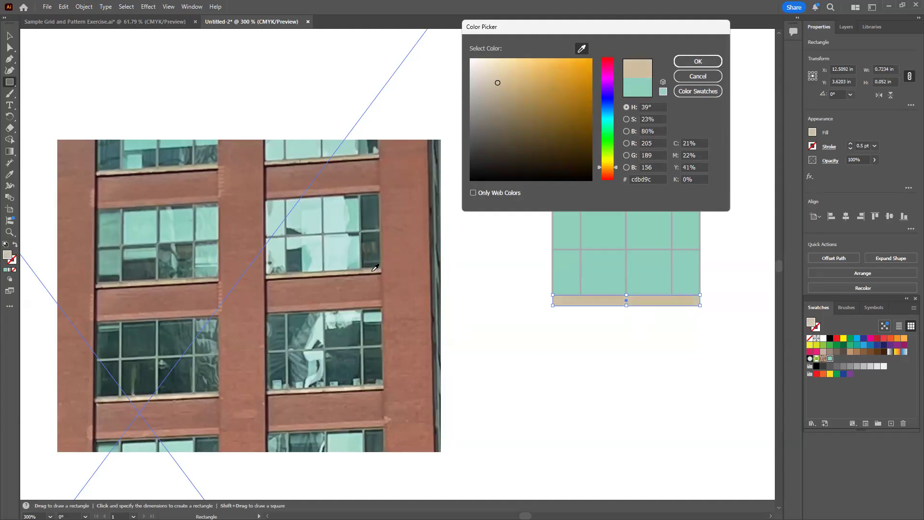
pyautogui.click(390, 399)
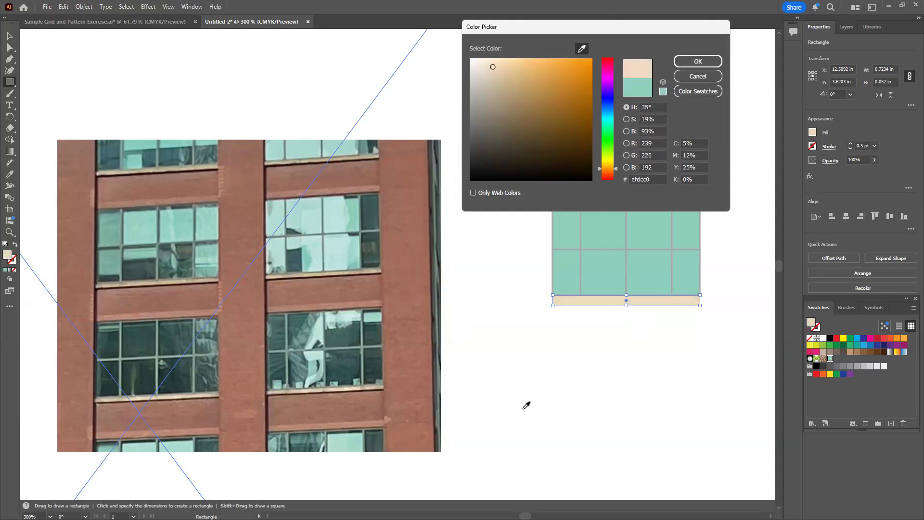
pyautogui.click(166, 280)
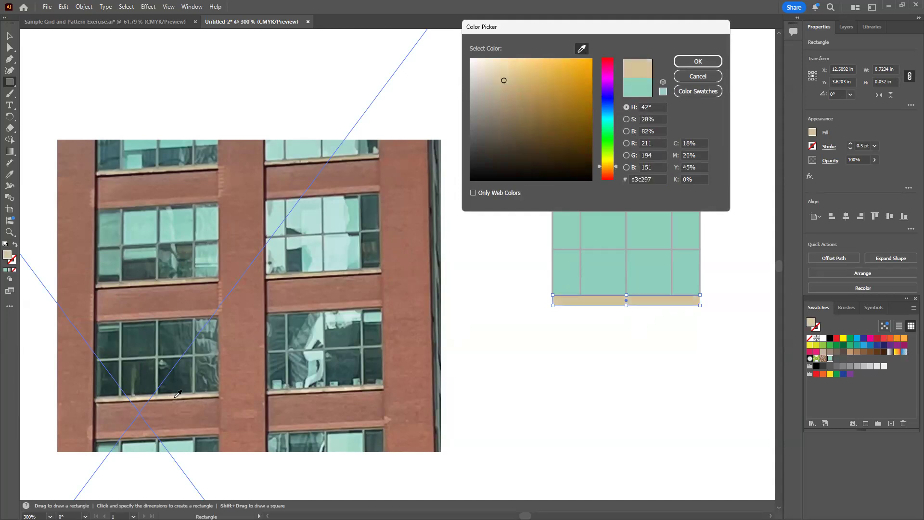
pyautogui.click(344, 389)
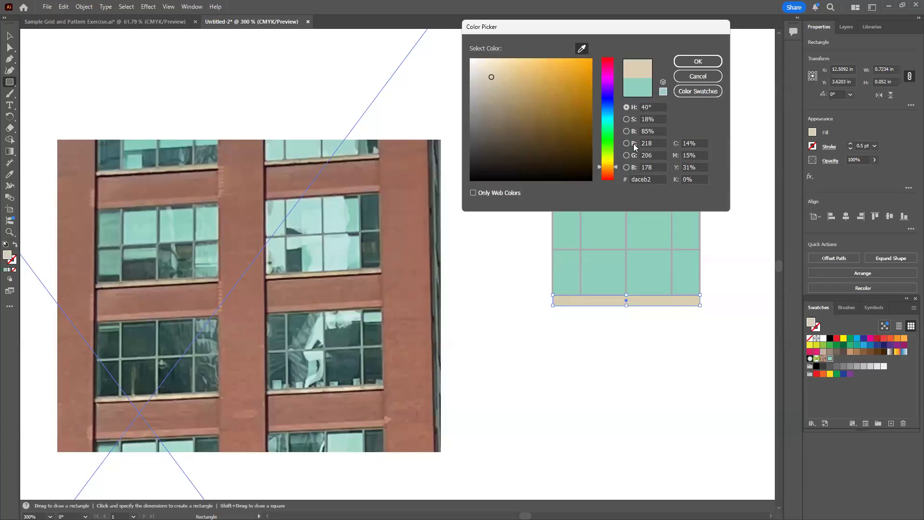
# Soften the ledge's fill by setting saturation to 10% and brightness to 94%, giving the colour efe8d8
pyautogui.click(626, 119)
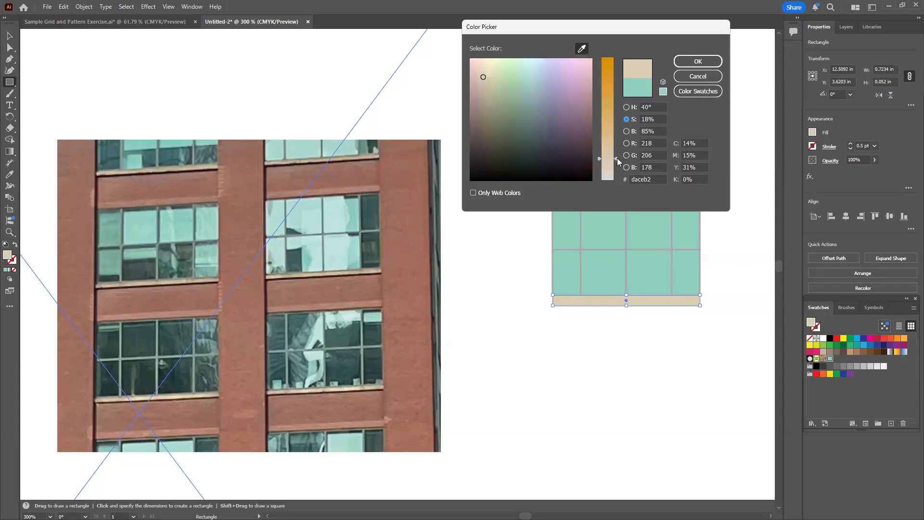
pyautogui.moveTo(616, 158)
pyautogui.mouseDown()
pyautogui.moveTo(618, 168)
pyautogui.moveTo(617, 105)
pyautogui.moveTo(617, 166)
pyautogui.mouseUp()
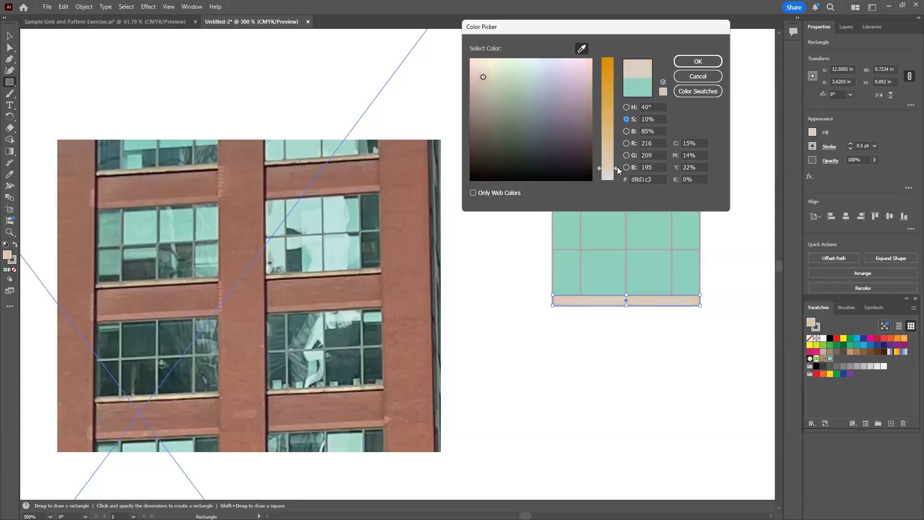
pyautogui.click(626, 108)
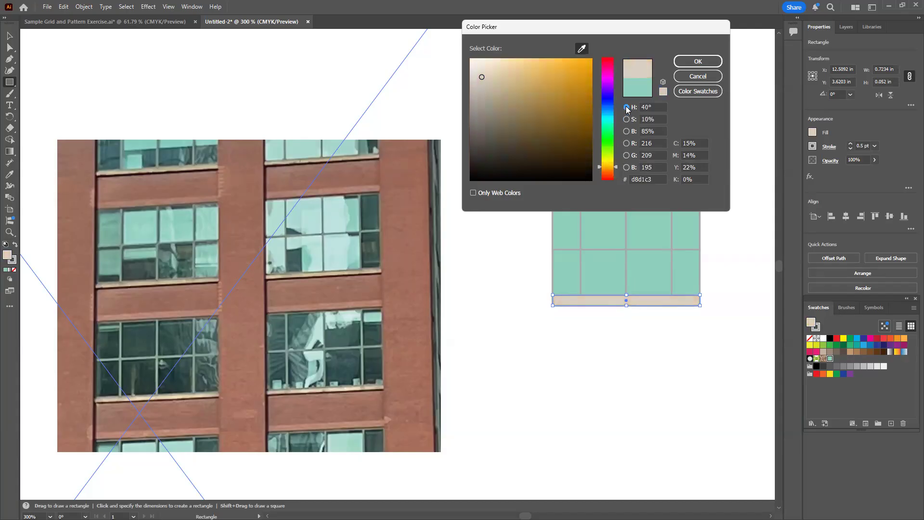
pyautogui.click(626, 132)
pyautogui.moveTo(615, 77)
pyautogui.mouseDown()
pyautogui.moveTo(616, 63)
pyautogui.moveTo(621, 135)
pyautogui.moveTo(617, 61)
pyautogui.mouseUp()
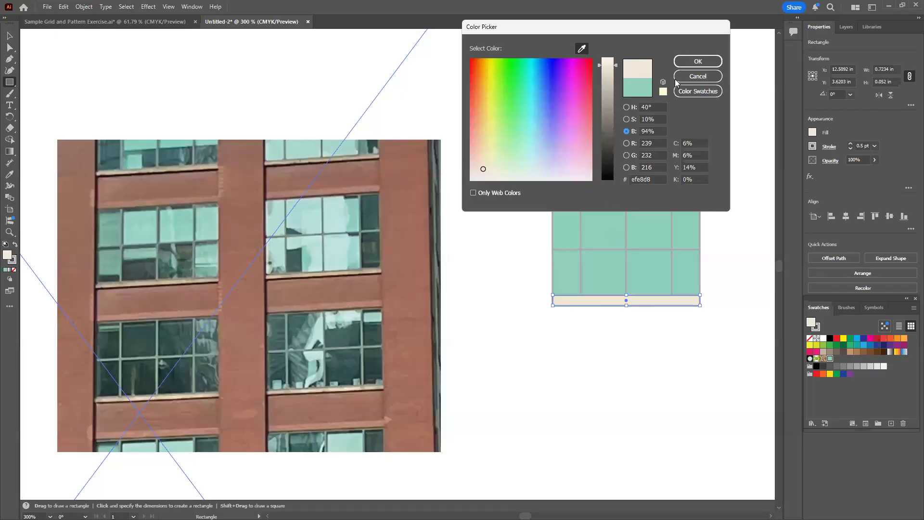
pyautogui.click(698, 63)
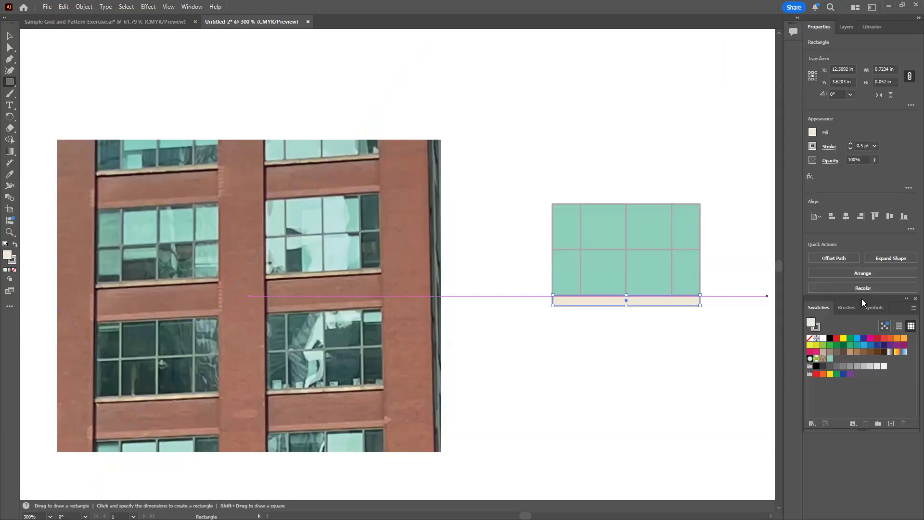
# Save the ledge's cream fill as a new swatch and park the swatches clear of the artwork
pyautogui.moveTo(861, 298); pyautogui.dragTo(734, 300)
pyautogui.moveTo(599, 304); pyautogui.dragTo(92, 129)
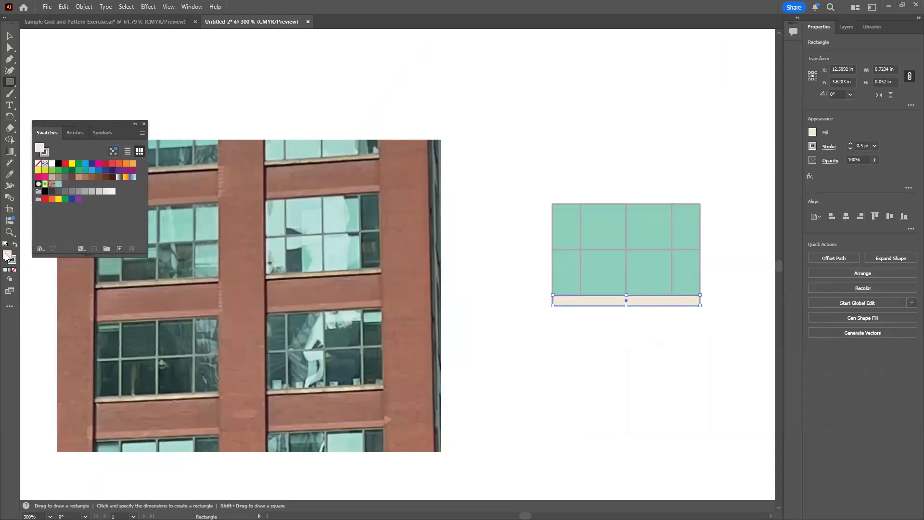
pyautogui.moveTo(7, 257); pyautogui.dragTo(67, 183)
pyautogui.moveTo(96, 122); pyautogui.dragTo(864, 354)
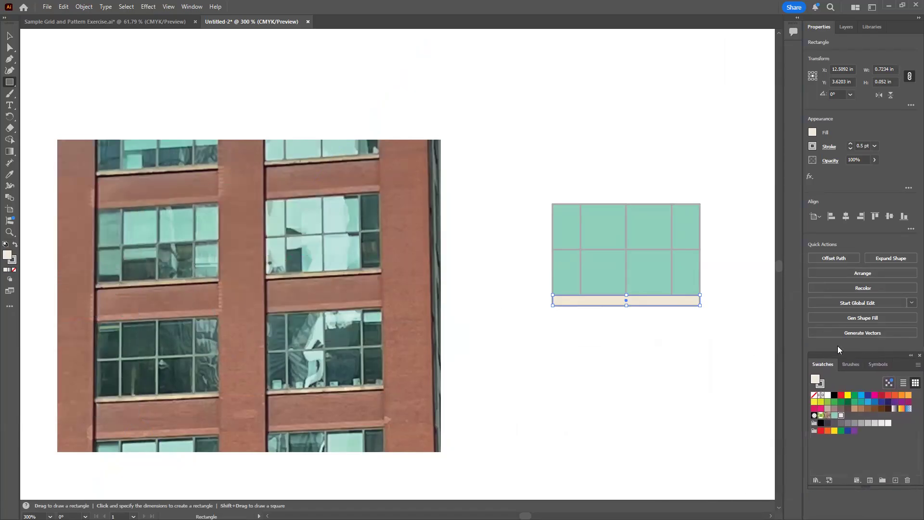
# Thin the ledge from its lower edge to a height of about 0.036 in
pyautogui.click(649, 357)
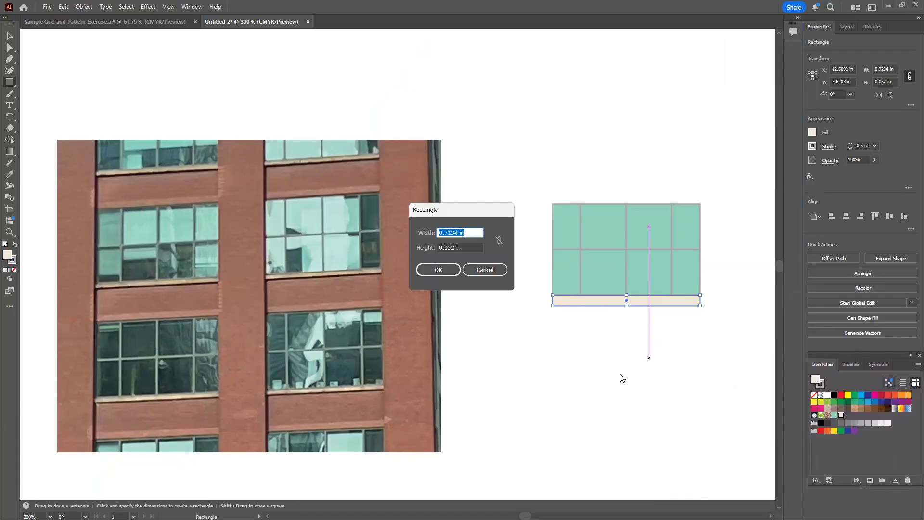
pyautogui.click(480, 271)
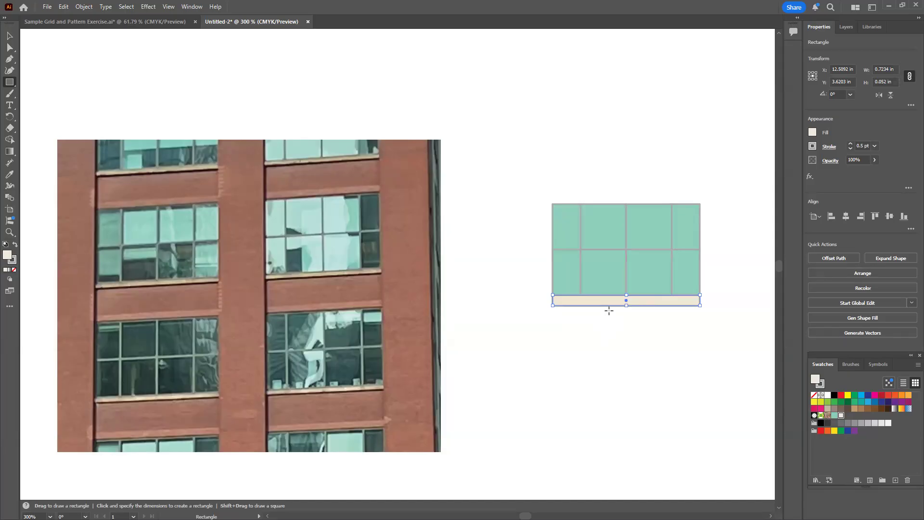
pyautogui.moveTo(627, 305); pyautogui.dragTo(626, 302)
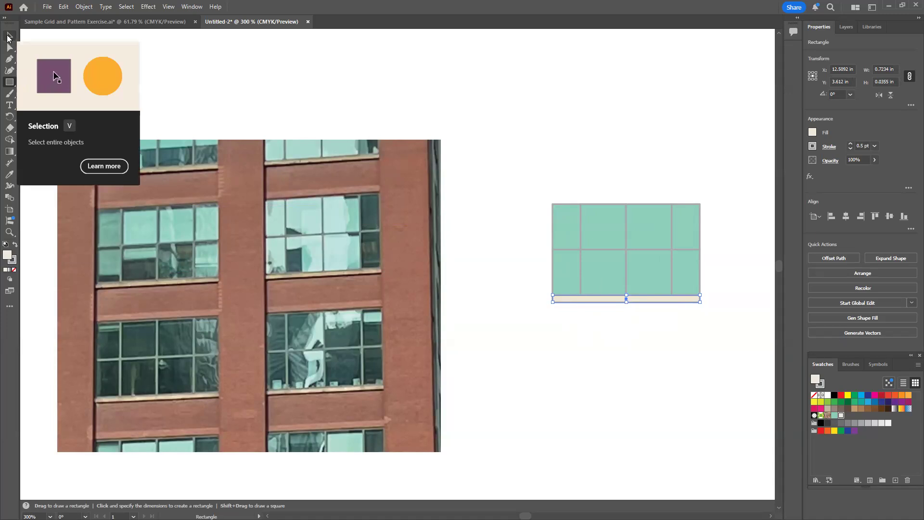
# Duplicate the ledge onto the window's upper edge and stretch the copy upward to about 0.053 in high
pyautogui.press('v')
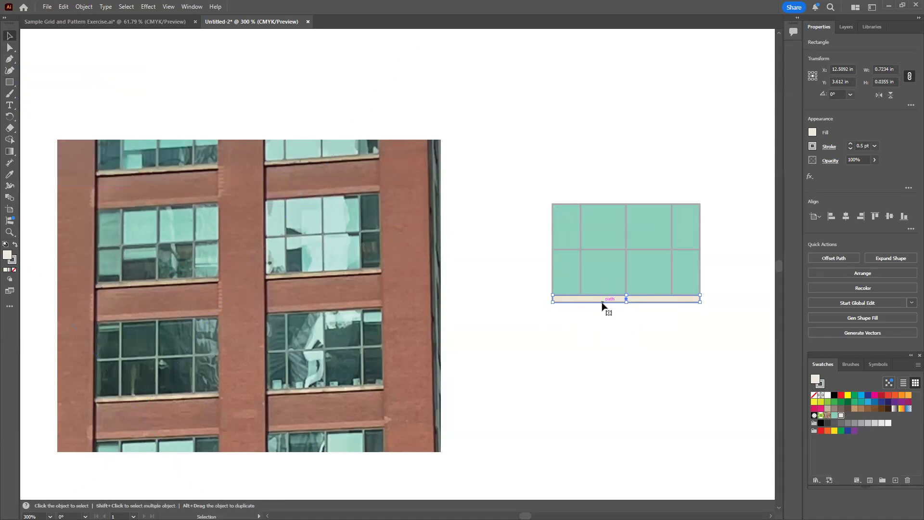
pyautogui.moveTo(613, 296); pyautogui.dragTo(602, 207)
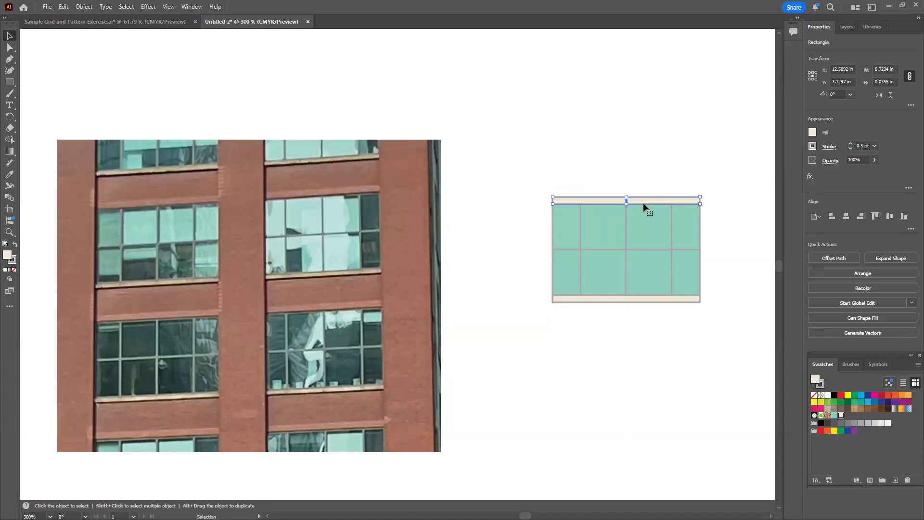
pyautogui.hotkey('ctrl', '=')
pyautogui.press('space')
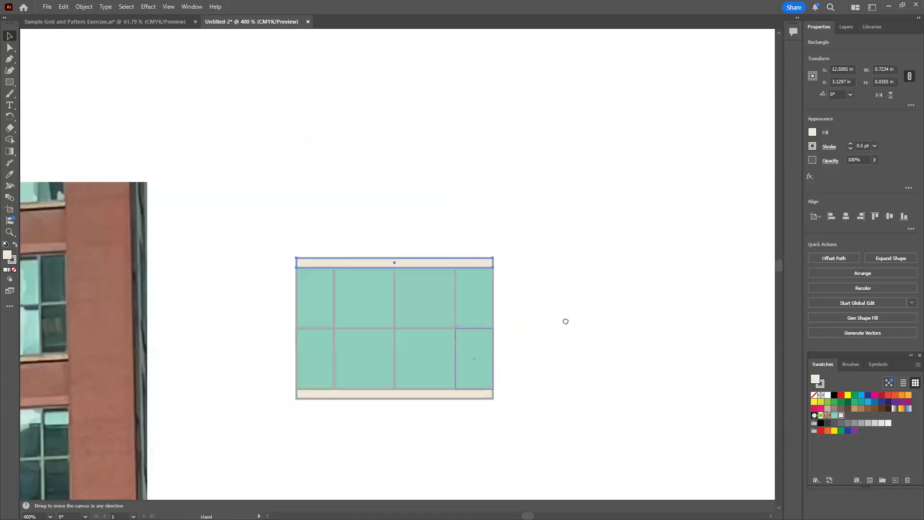
pyautogui.moveTo(565, 321); pyautogui.dragTo(632, 305)
pyautogui.moveTo(574, 203); pyautogui.dragTo(575, 199)
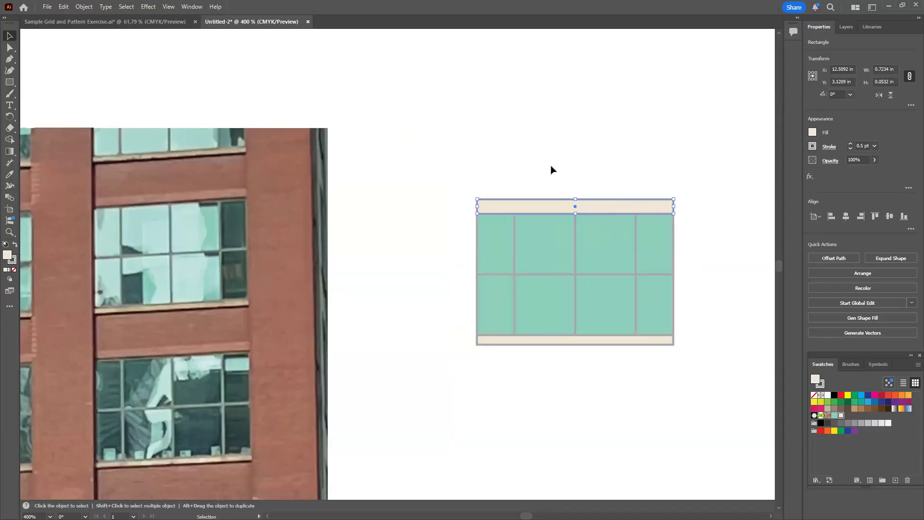
# Fill the band above the window with the brick tone bd8773 sampled from the photo
pyautogui.doubleClick(6, 256)
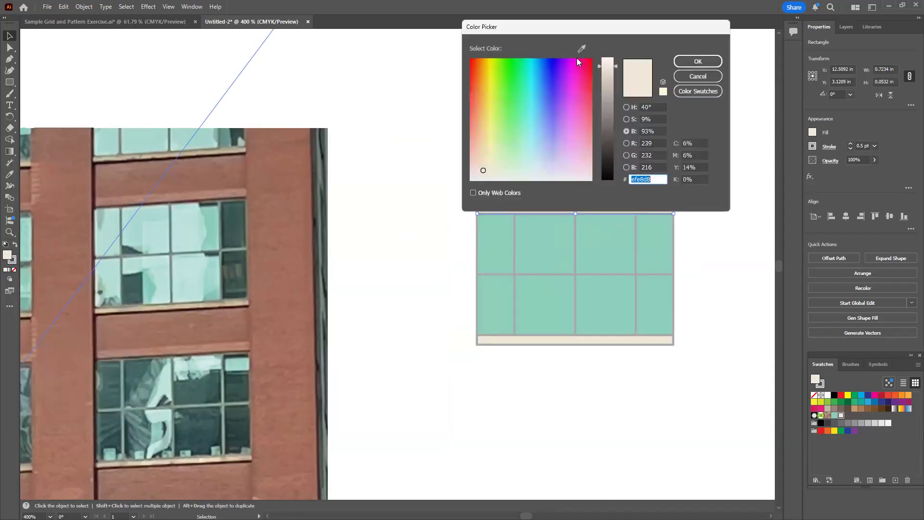
pyautogui.click(581, 49)
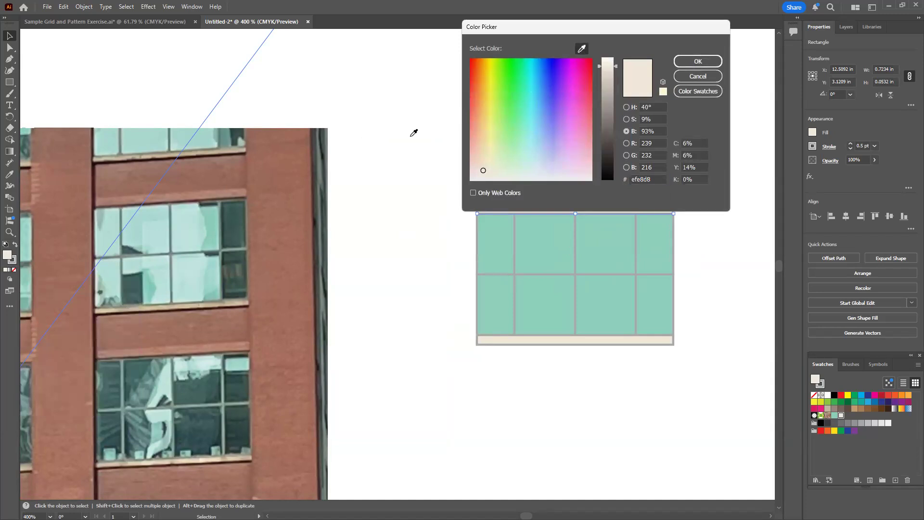
pyautogui.click(237, 341)
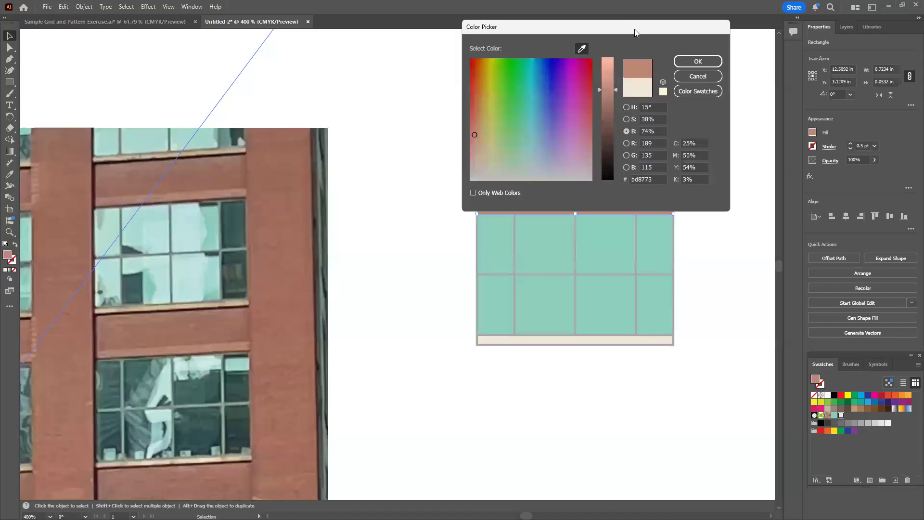
pyautogui.moveTo(634, 29); pyautogui.dragTo(551, 261)
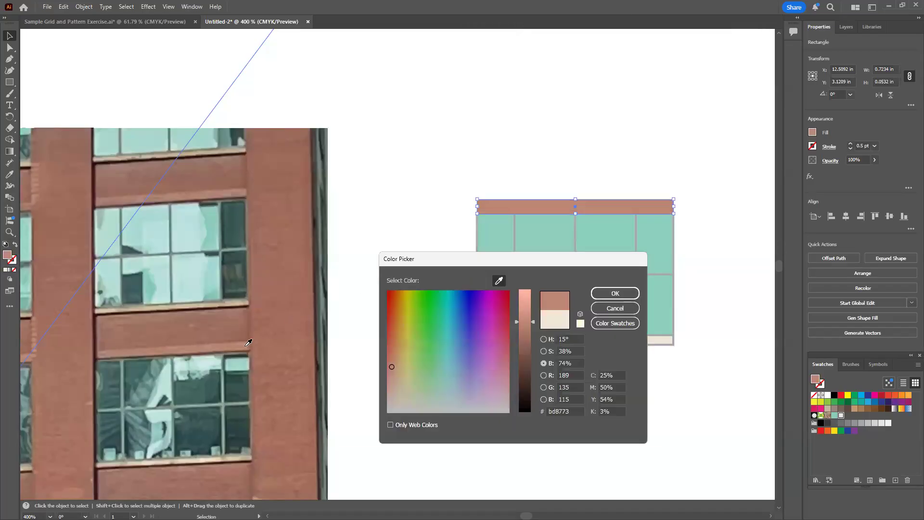
pyautogui.click(616, 293)
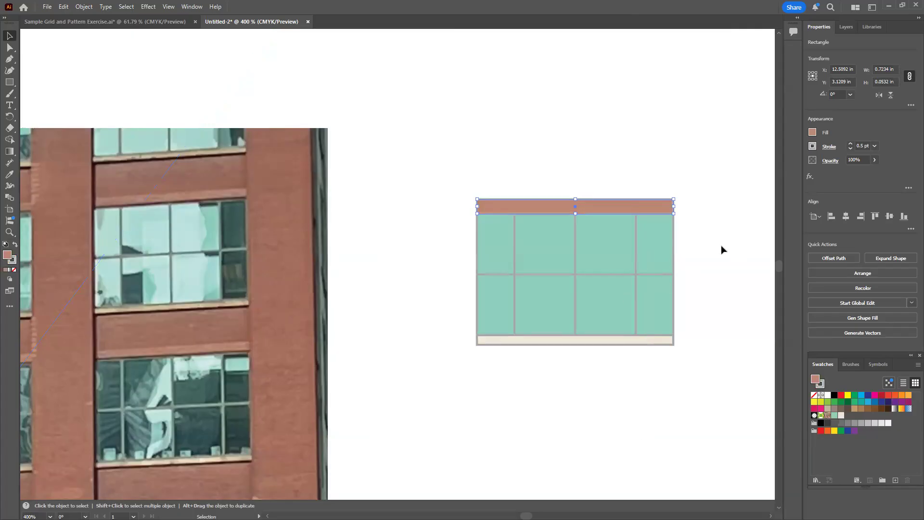
pyautogui.click(720, 249)
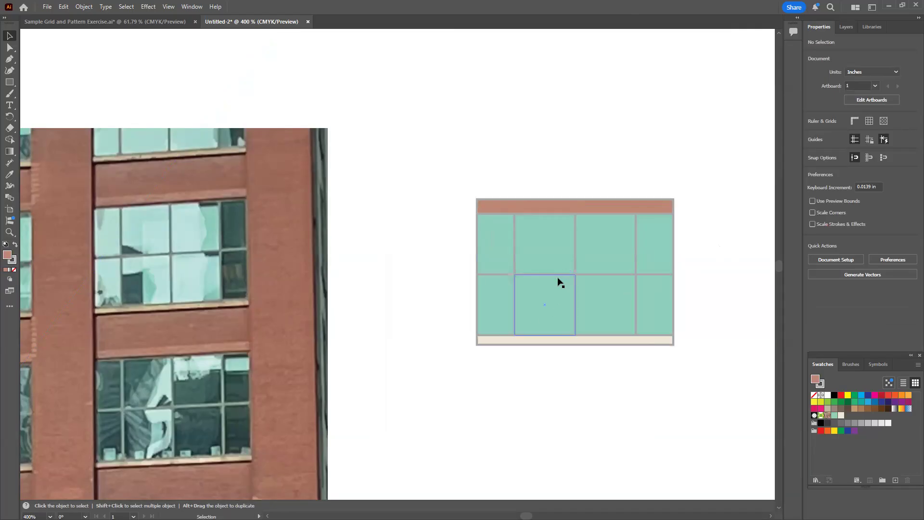
# Remove the outline from the cream ledge beneath the window
pyautogui.click(574, 342)
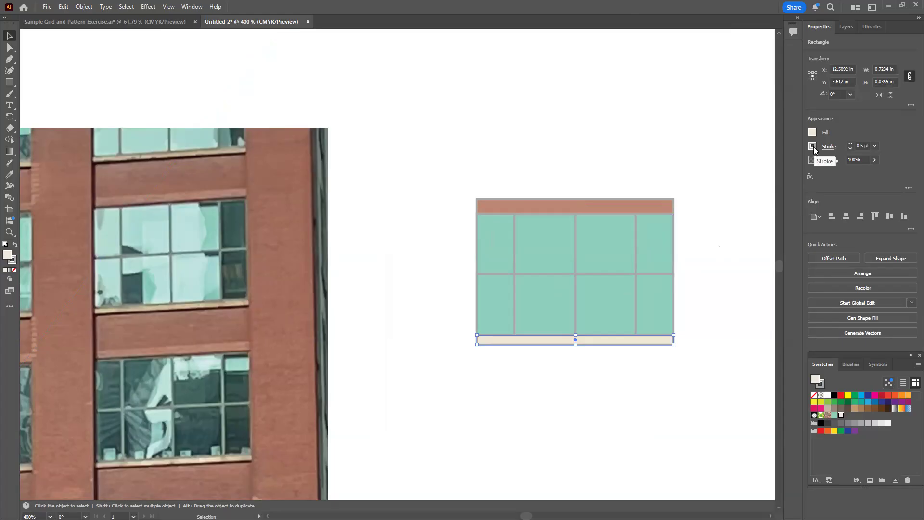
pyautogui.click(813, 146)
pyautogui.click(707, 182)
pyautogui.click(700, 328)
pyautogui.click(715, 380)
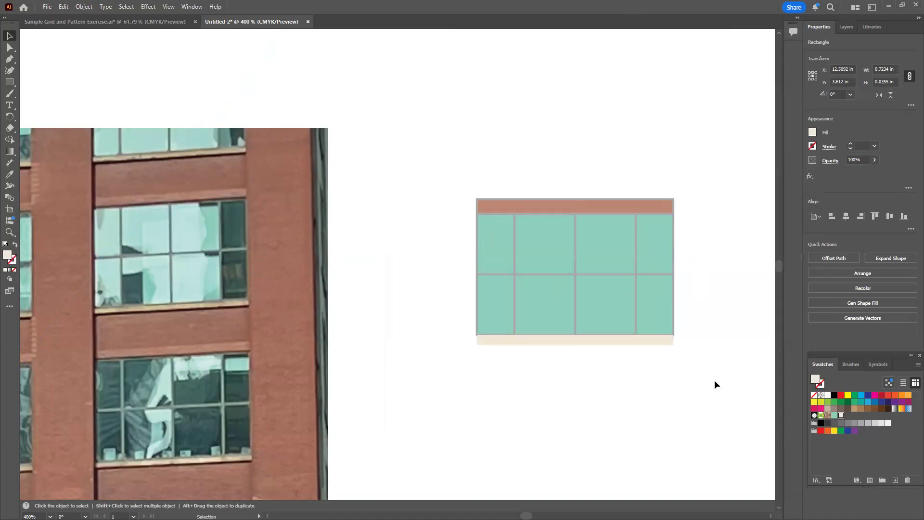
# Give the cream ledge beneath the window a grey outline with a stroke weight of 0.25 pt
pyautogui.click(637, 342)
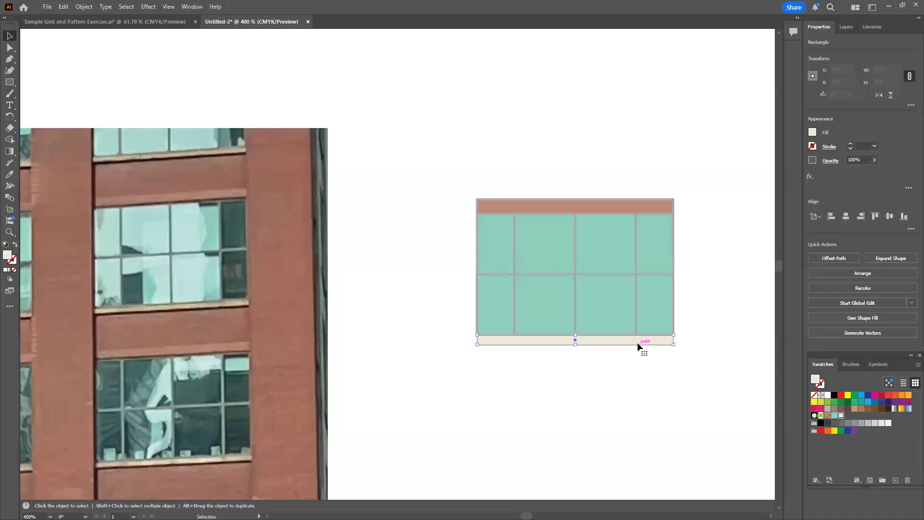
pyautogui.click(812, 146)
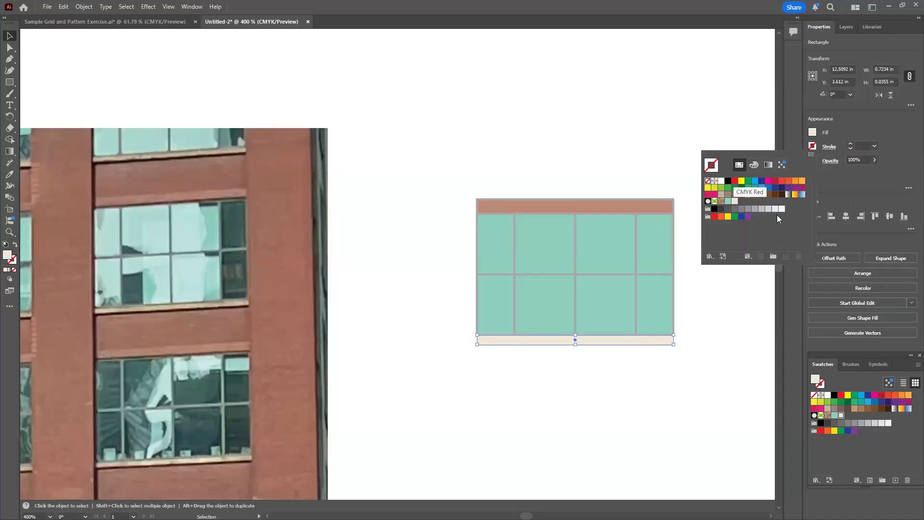
pyautogui.click(741, 209)
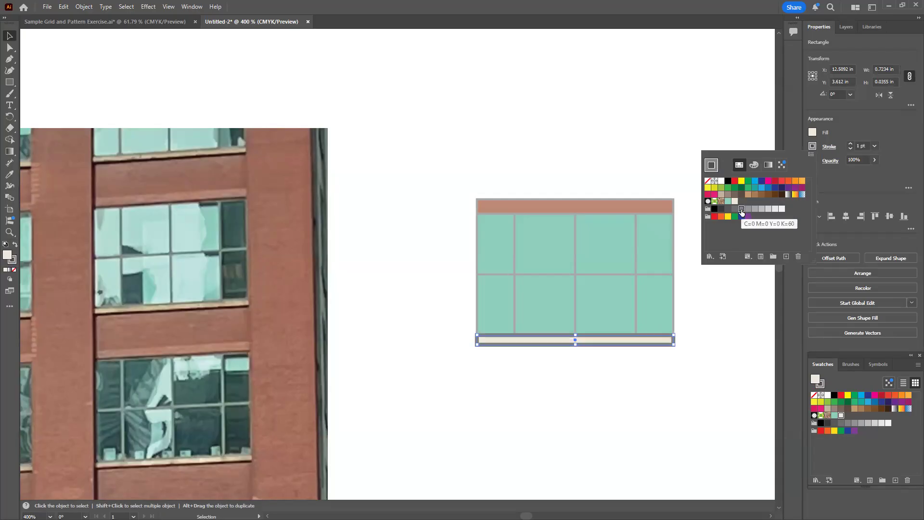
pyautogui.click(850, 149)
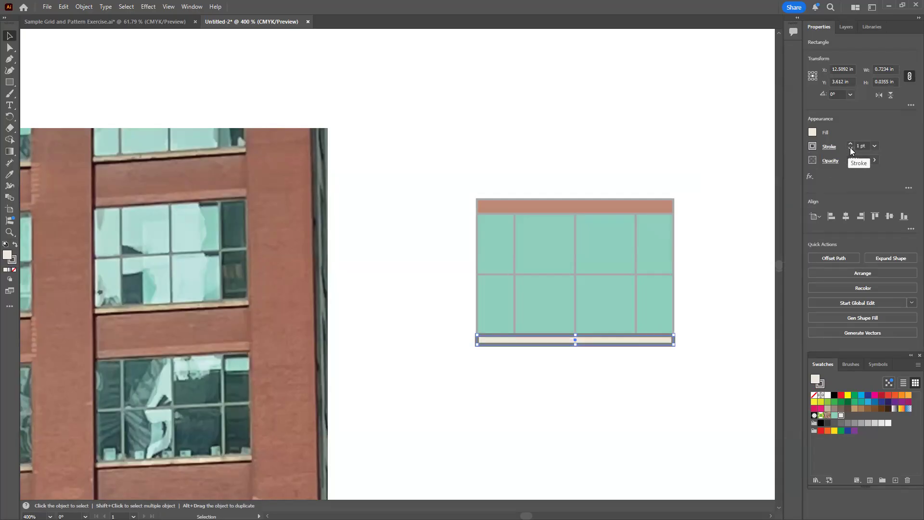
pyautogui.click(850, 149)
pyautogui.click(850, 149)
pyautogui.click(851, 149)
pyautogui.click(850, 148)
pyautogui.click(850, 143)
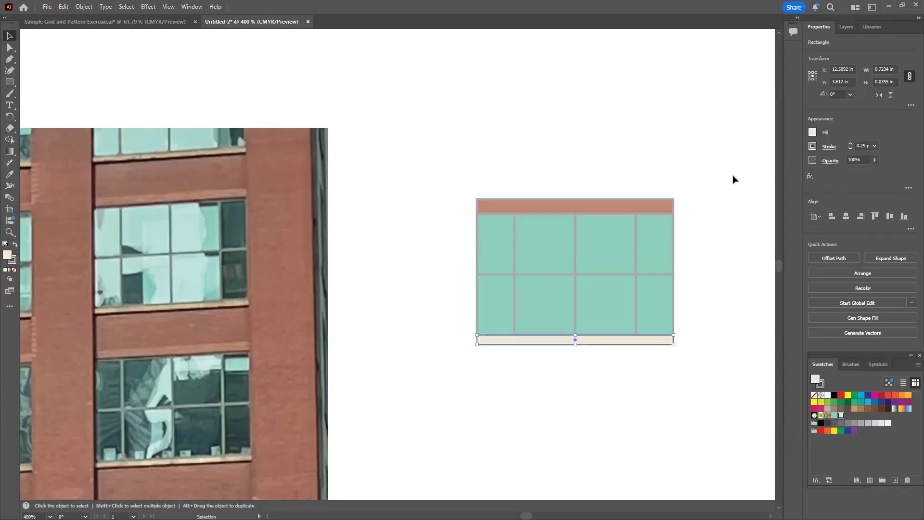
# Remove the outline from the brick-coloured band above the window
pyautogui.click(707, 357)
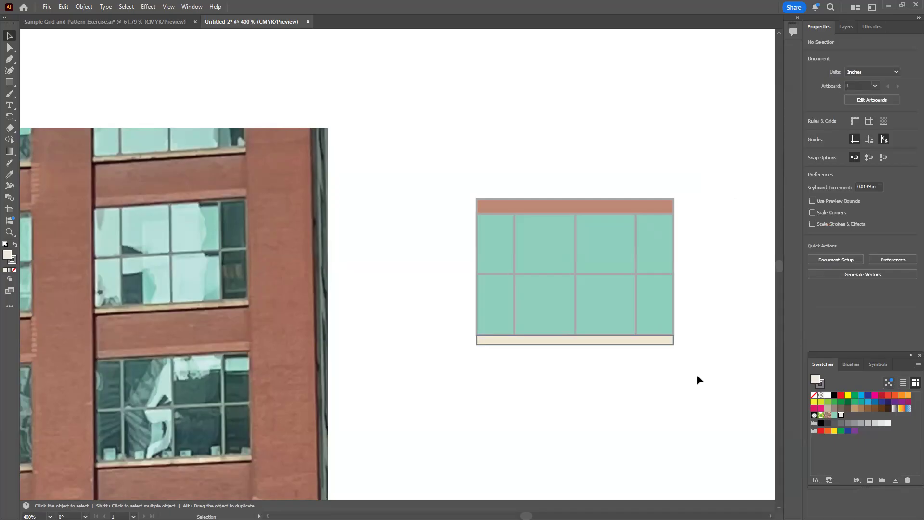
pyautogui.click(647, 199)
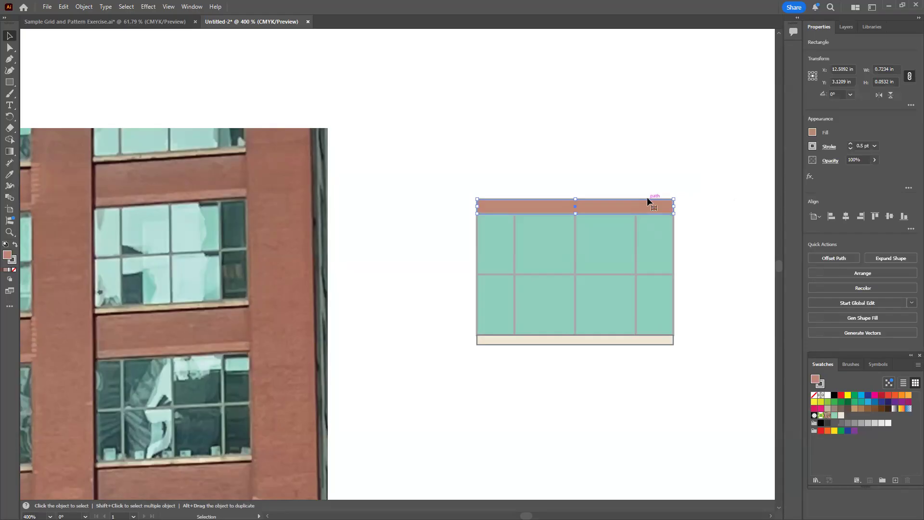
pyautogui.click(812, 147)
pyautogui.click(707, 180)
pyautogui.click(696, 168)
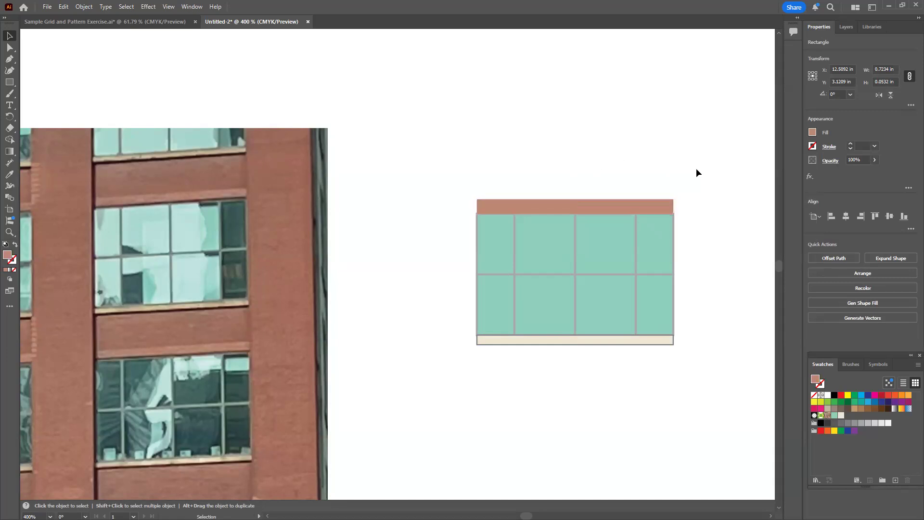
# Try to stretch the brick band's right end out to the outer edge of the grey window frame
pyautogui.press('z')
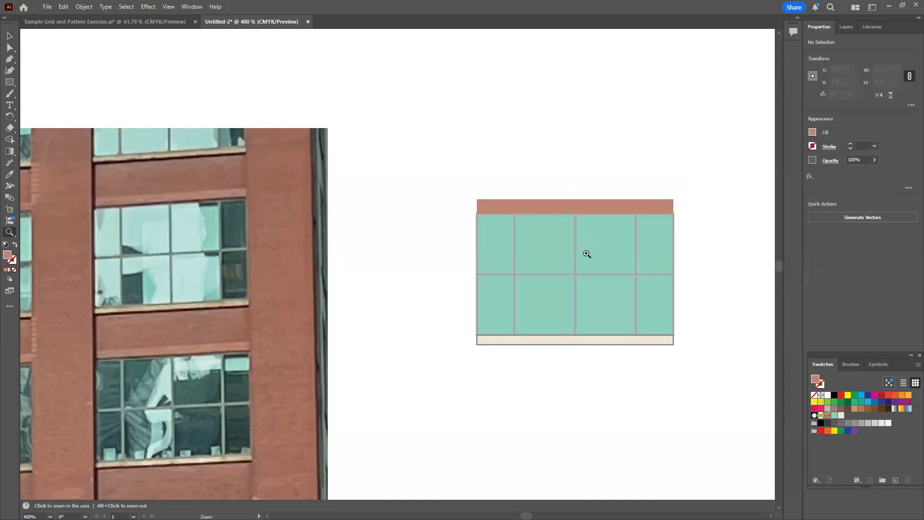
pyautogui.click(615, 254)
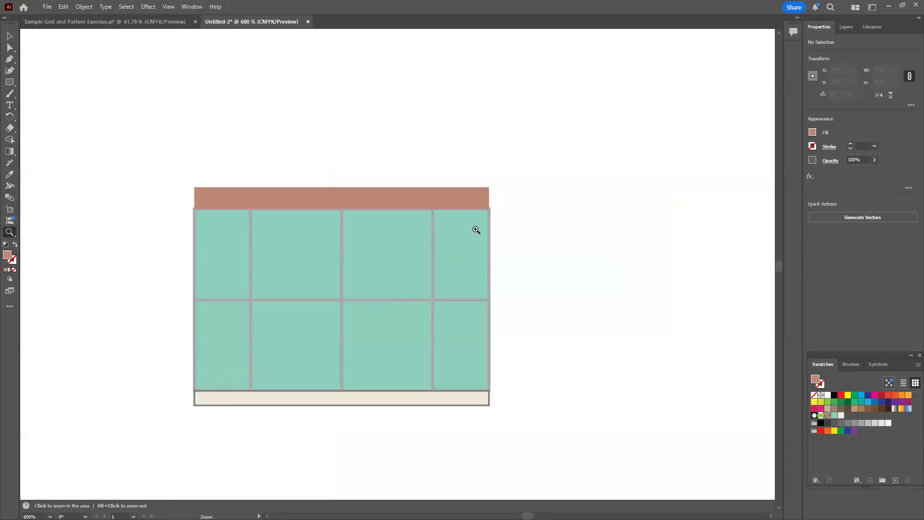
pyautogui.click(484, 201)
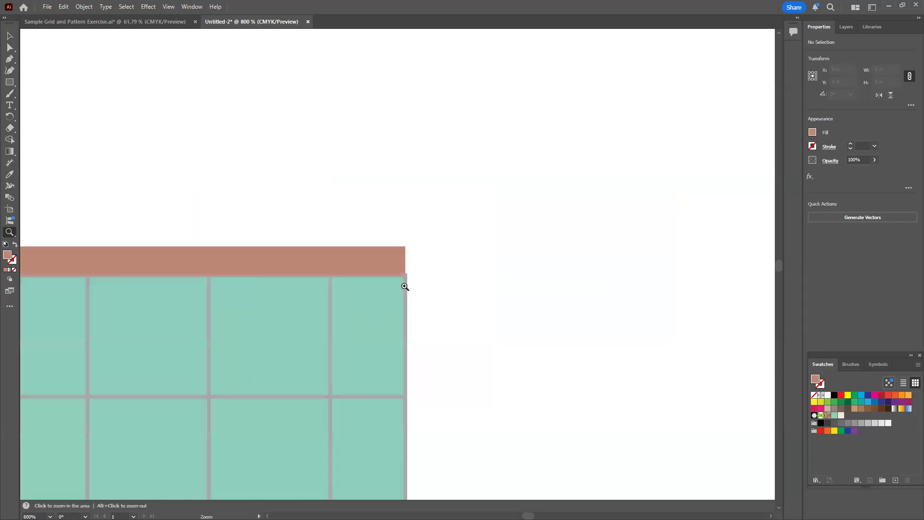
pyautogui.click(404, 286)
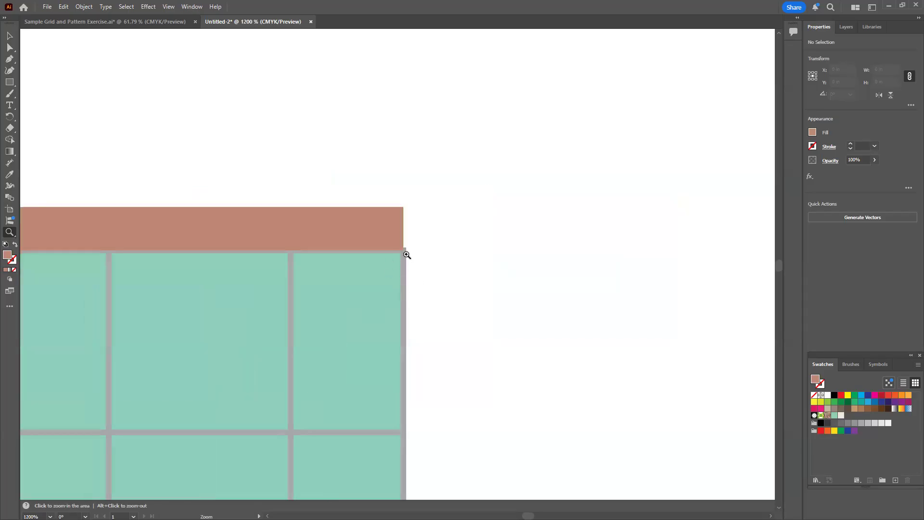
pyautogui.click(10, 35)
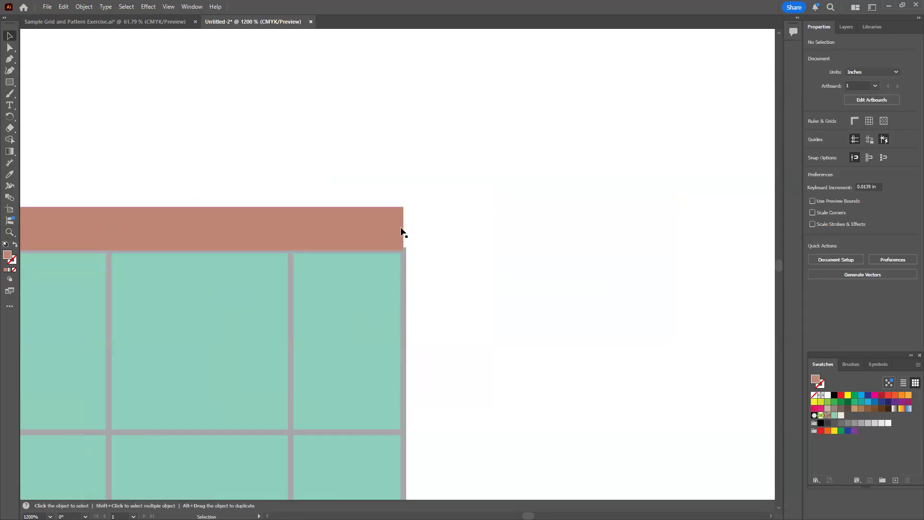
pyautogui.click(402, 222)
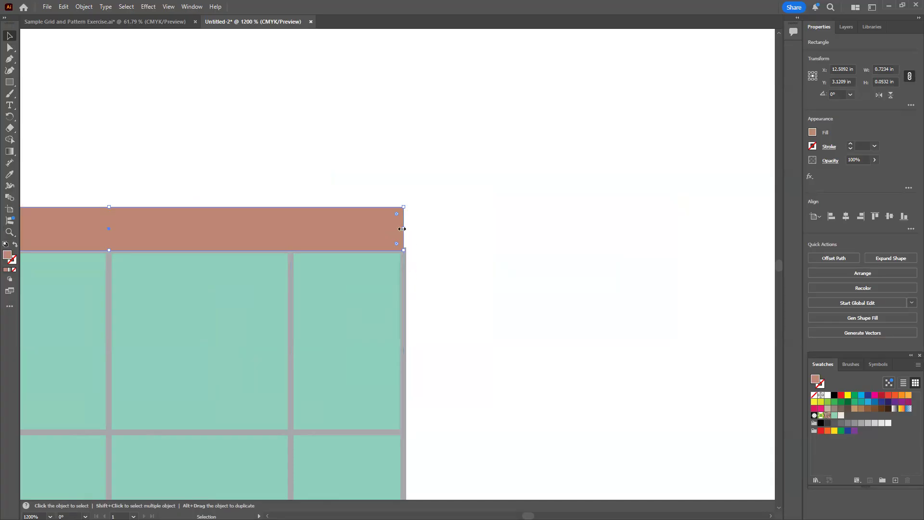
pyautogui.moveTo(402, 229); pyautogui.dragTo(405, 230)
pyautogui.click(469, 261)
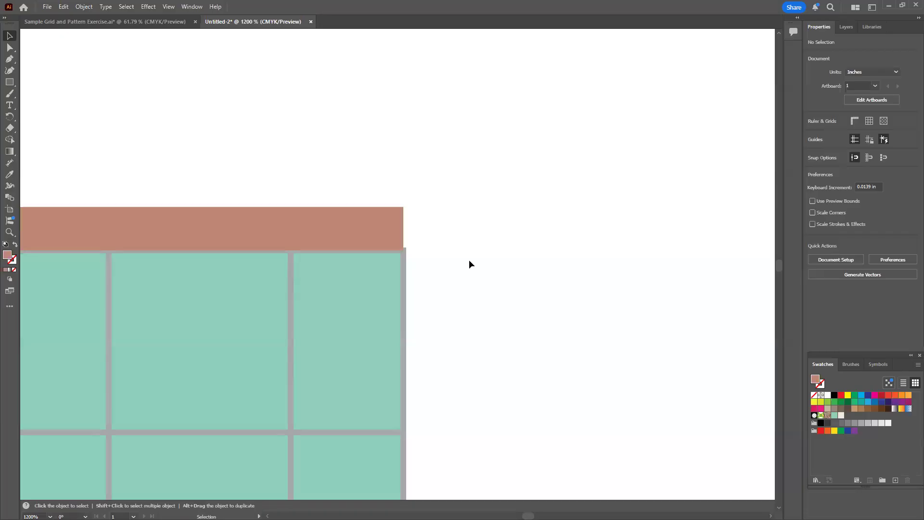
# Send the brick band backward one level in the stacking order
pyautogui.click(380, 227)
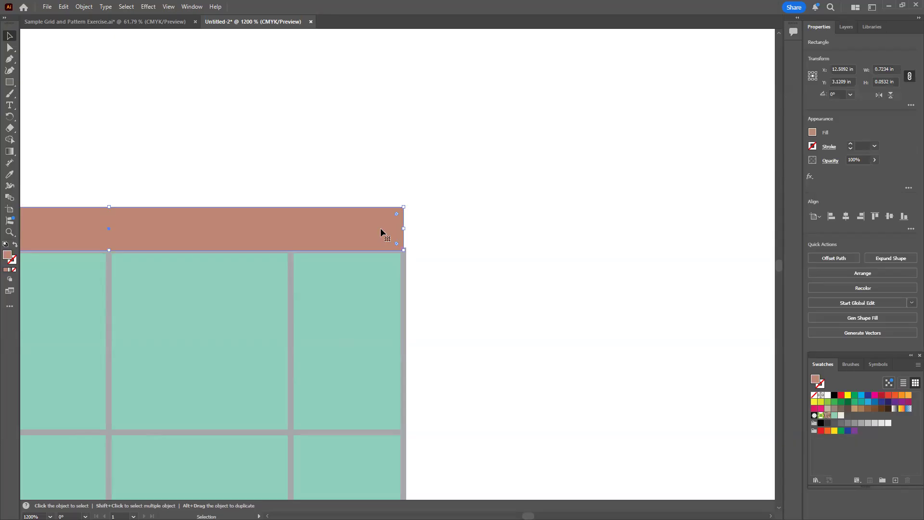
pyautogui.rightClick(353, 233)
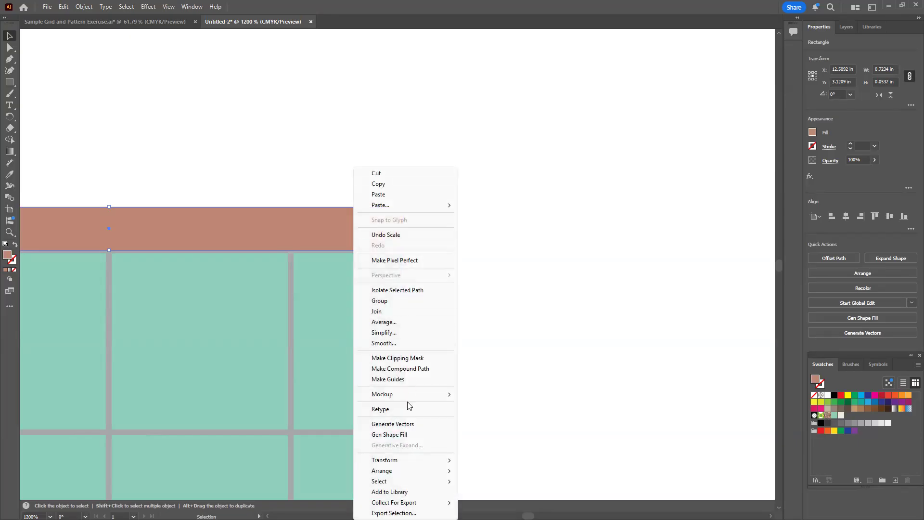
pyautogui.moveTo(403, 475)
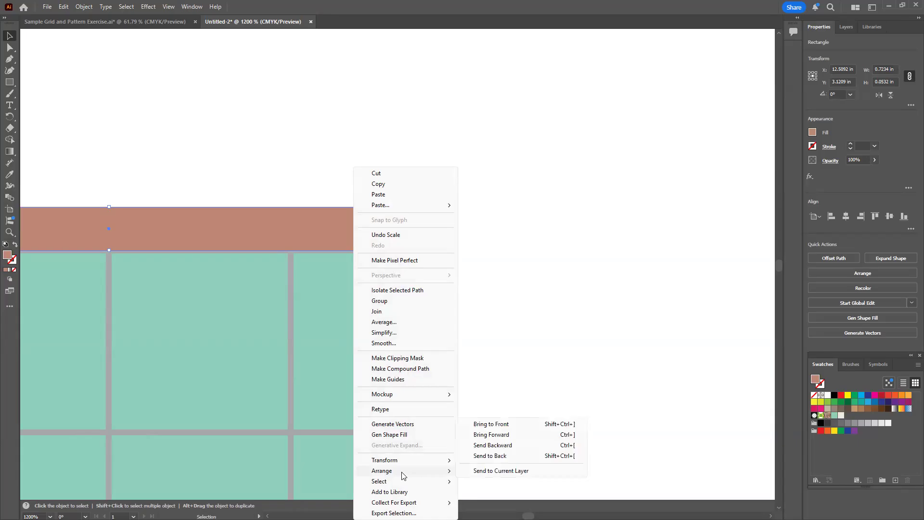
pyautogui.click(506, 446)
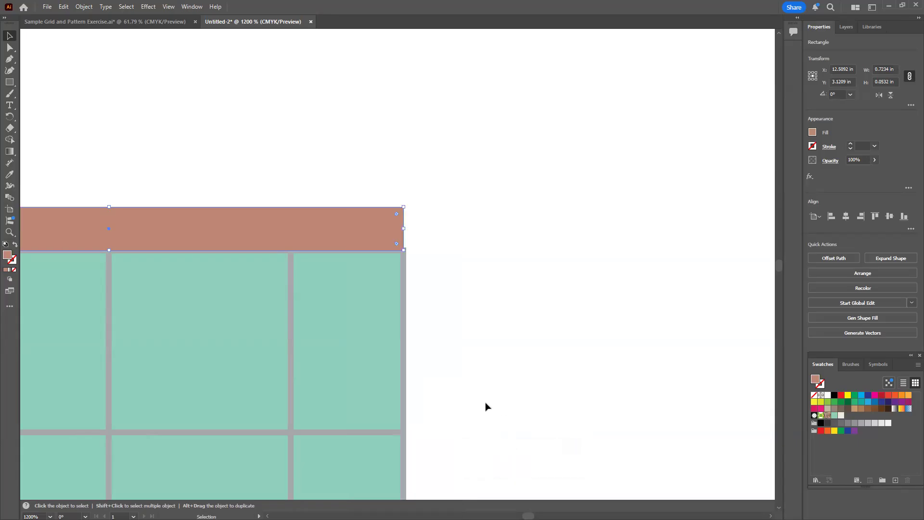
pyautogui.click(478, 339)
# Move the brick band below all the teal window panes in the layer's stacking order, just above the clip group
pyautogui.moveTo(447, 324); pyautogui.dragTo(546, 294)
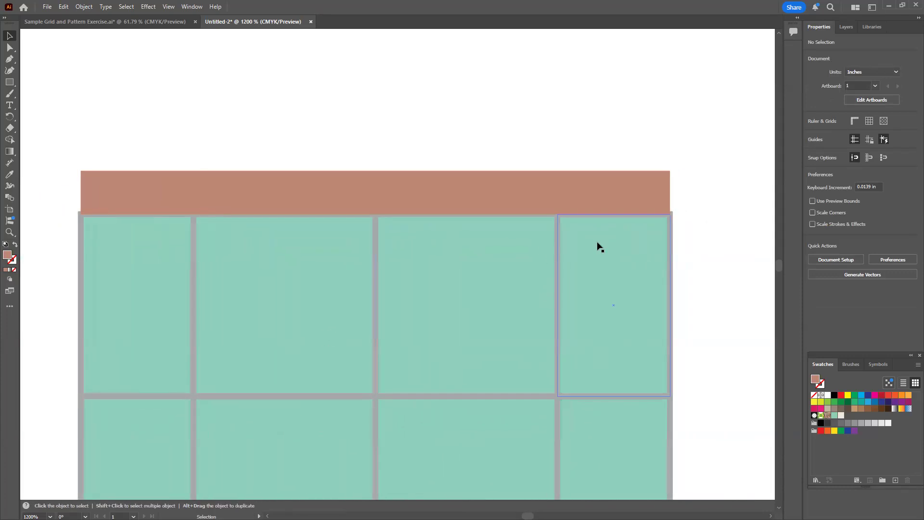
pyautogui.click(846, 27)
pyautogui.click(833, 59)
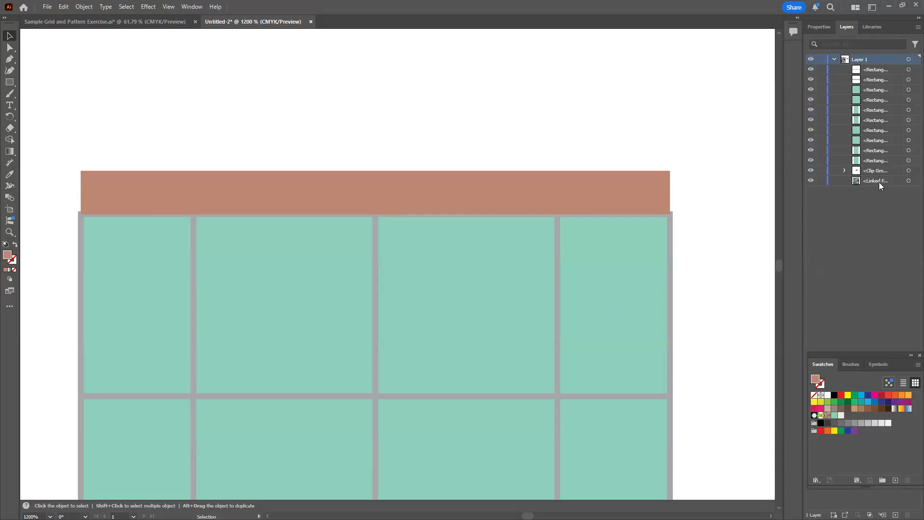
pyautogui.click(611, 199)
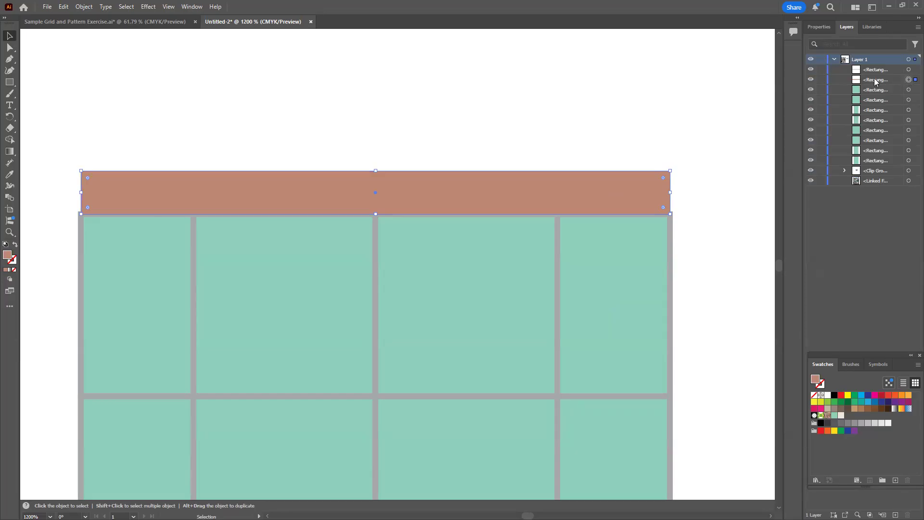
pyautogui.moveTo(874, 80); pyautogui.dragTo(864, 166)
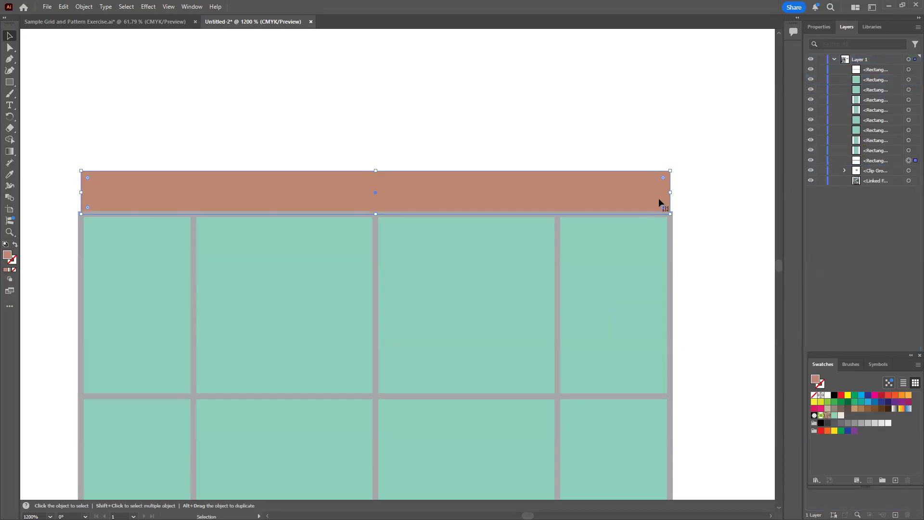
pyautogui.click(691, 197)
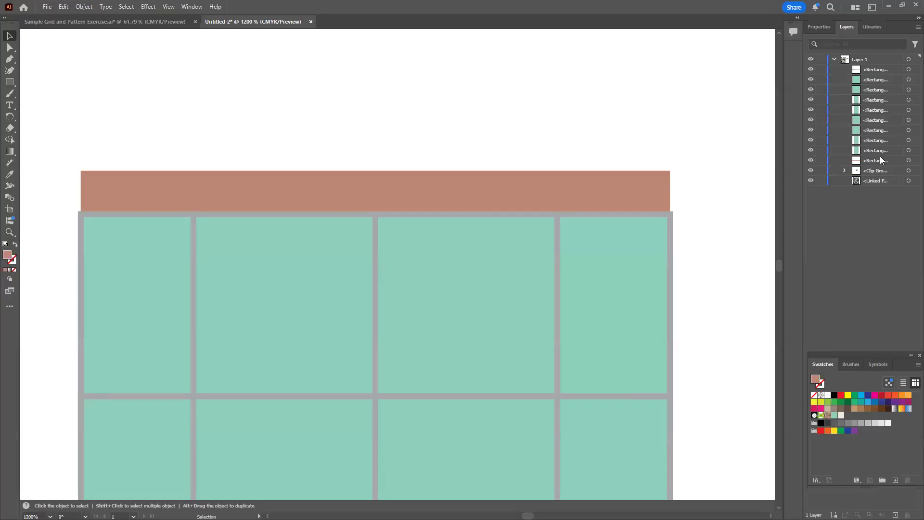
# Move the cream ledge below all the window panes and the brick band in the layer's stacking order
pyautogui.press('space')
pyautogui.moveTo(567, 311); pyautogui.dragTo(560, 120)
pyautogui.click(654, 418)
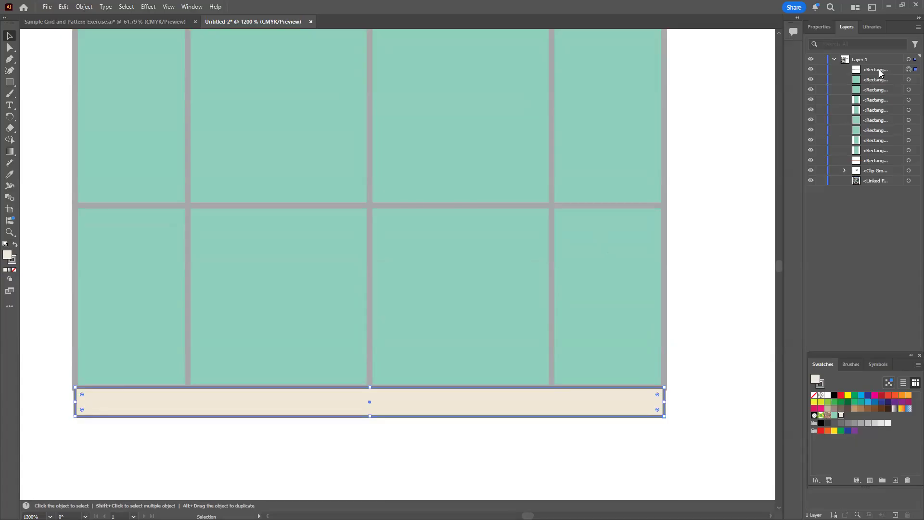
pyautogui.moveTo(879, 68); pyautogui.dragTo(874, 166)
pyautogui.click(707, 373)
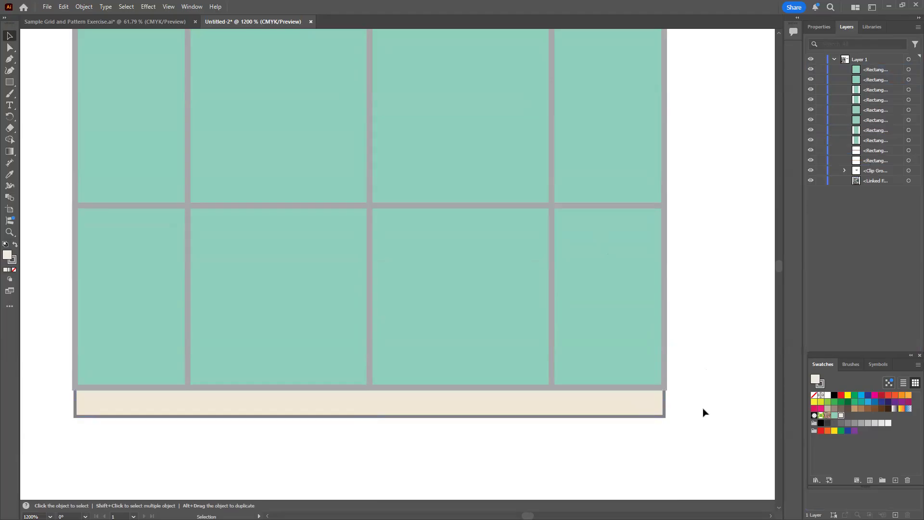
# Increase the cream ledge's stroke weight by one increment to match the thickness of the window frame's outline
pyautogui.click(664, 412)
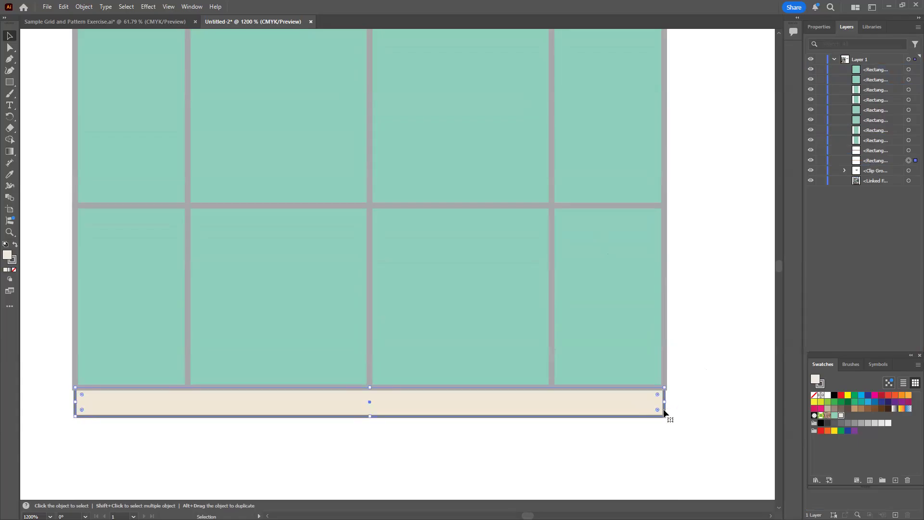
pyautogui.click(819, 26)
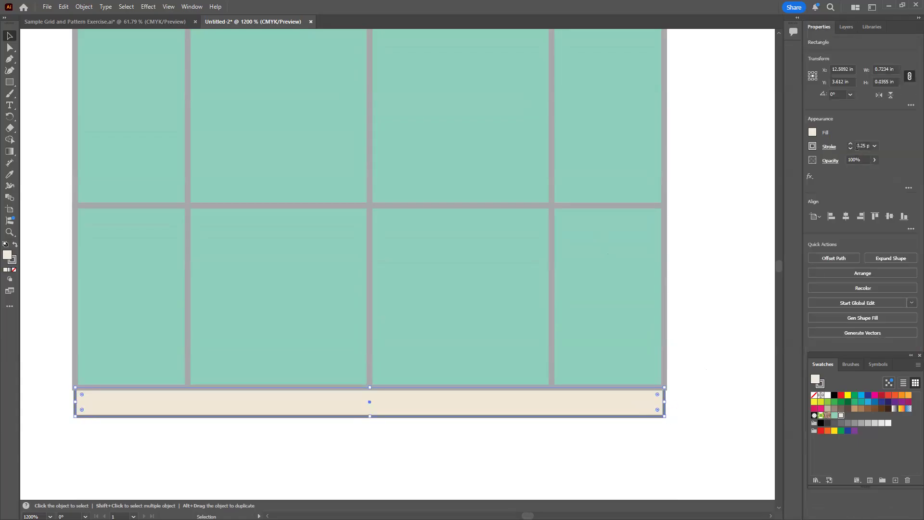
pyautogui.click(850, 145)
pyautogui.click(673, 405)
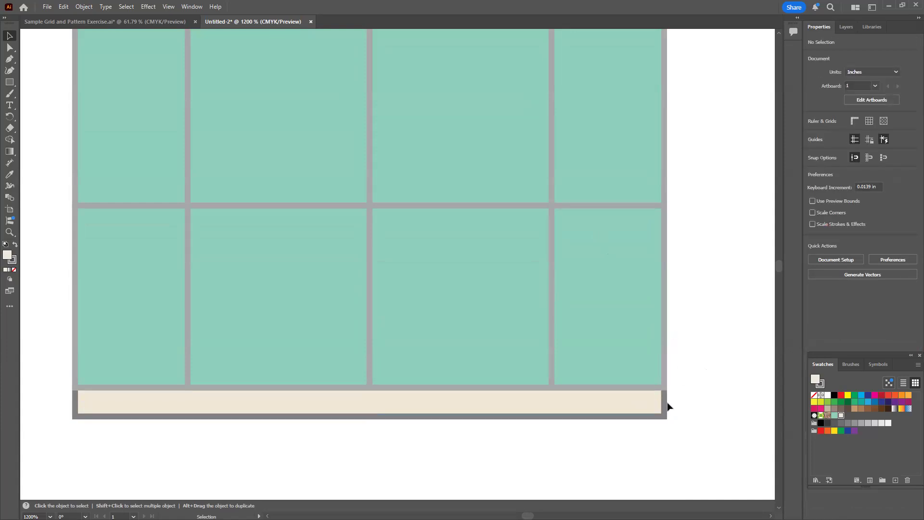
# Save the brick band's fill colour as a new swatch
pyautogui.scroll(5, 561, 232)
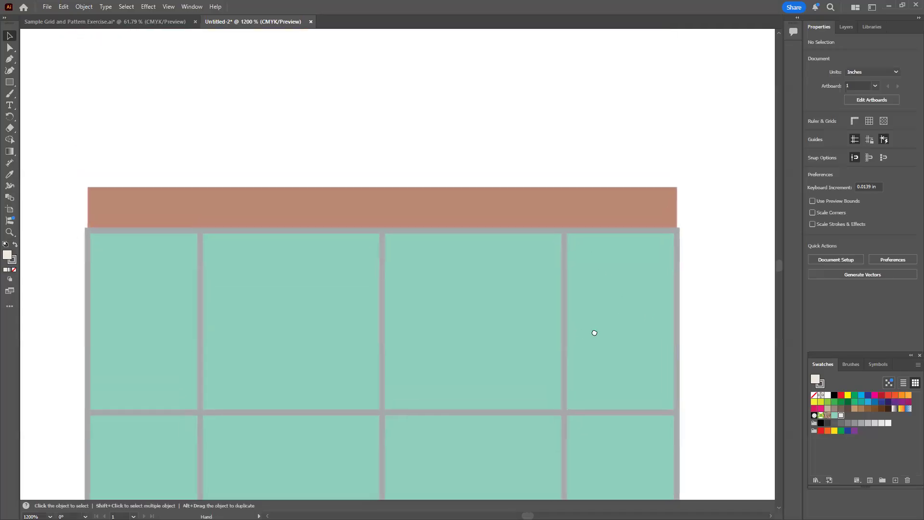
pyautogui.moveTo(594, 332); pyautogui.dragTo(596, 336)
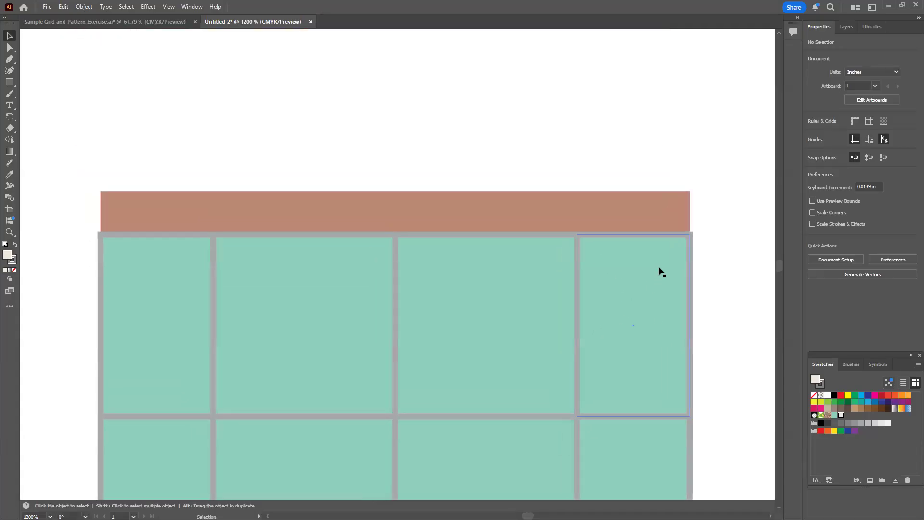
pyautogui.click(675, 212)
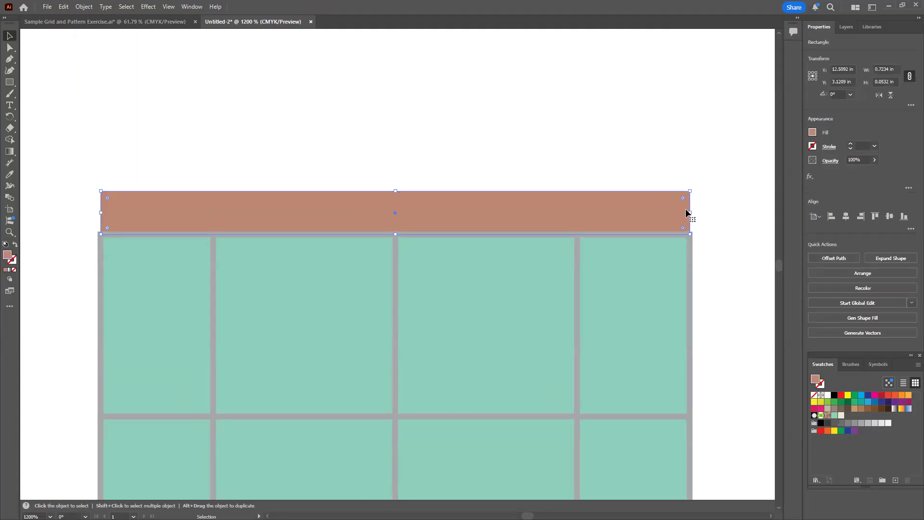
pyautogui.click(812, 146)
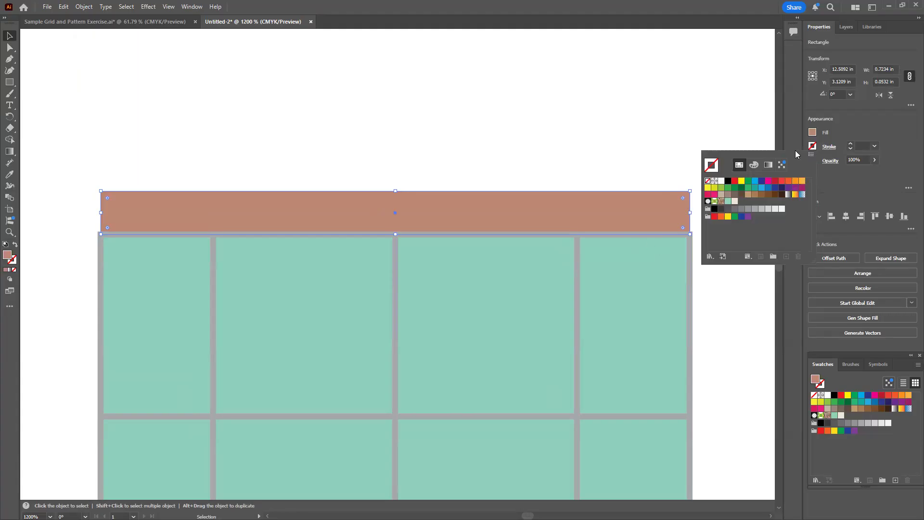
pyautogui.click(860, 127)
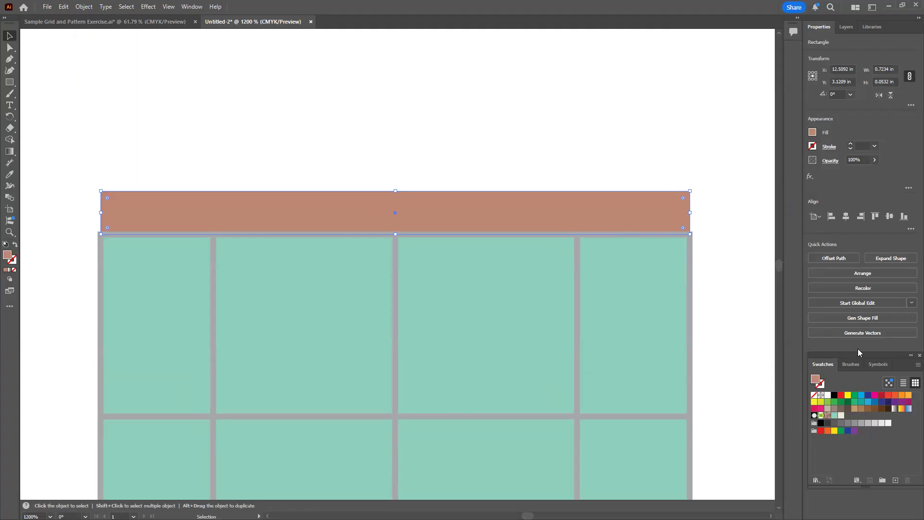
pyautogui.moveTo(868, 360); pyautogui.dragTo(127, 214)
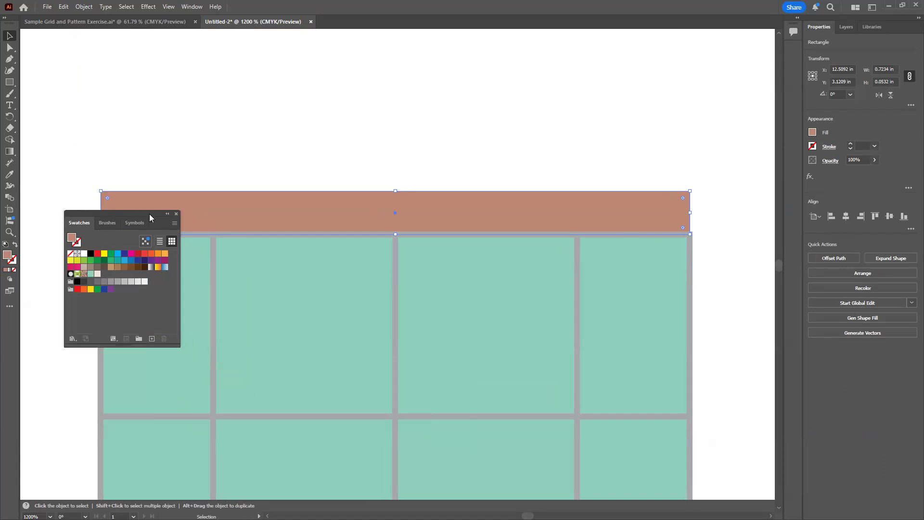
pyautogui.moveTo(129, 214); pyautogui.dragTo(126, 154)
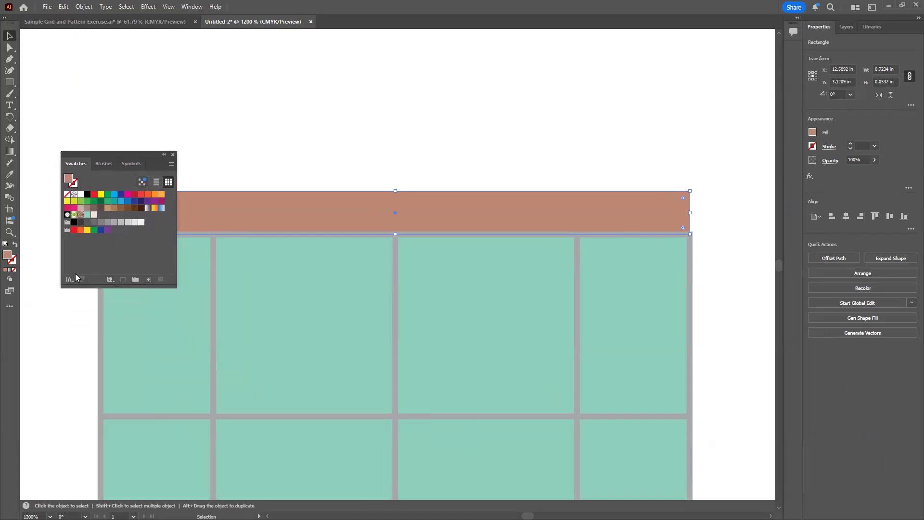
pyautogui.moveTo(7, 255); pyautogui.dragTo(100, 215)
pyautogui.moveTo(143, 154)
pyautogui.mouseDown()
pyautogui.moveTo(606, 269)
pyautogui.moveTo(750, 282)
pyautogui.moveTo(859, 358)
pyautogui.moveTo(885, 353)
pyautogui.mouseUp()
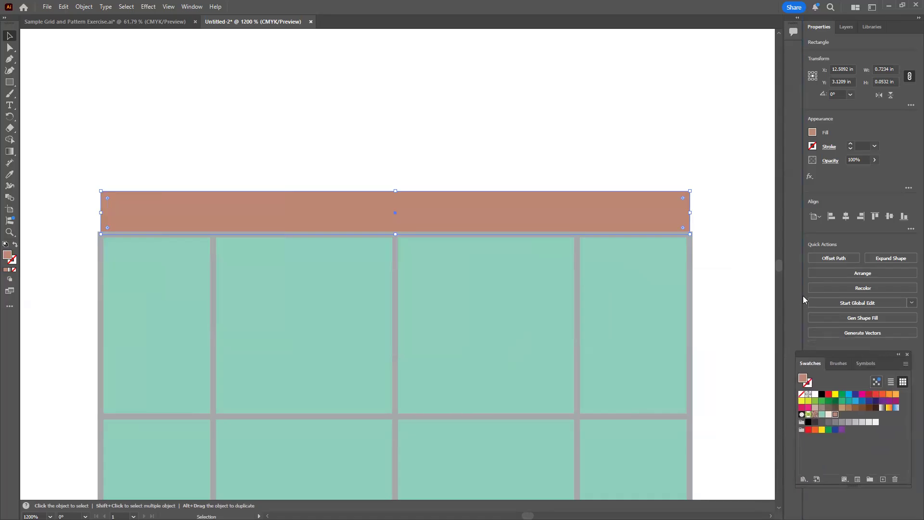
# Outline the brick band with the saved swatch C=25 M=50 Y=54 K=3 and reduce its stroke weight one increment from 1 pt
pyautogui.click(813, 146)
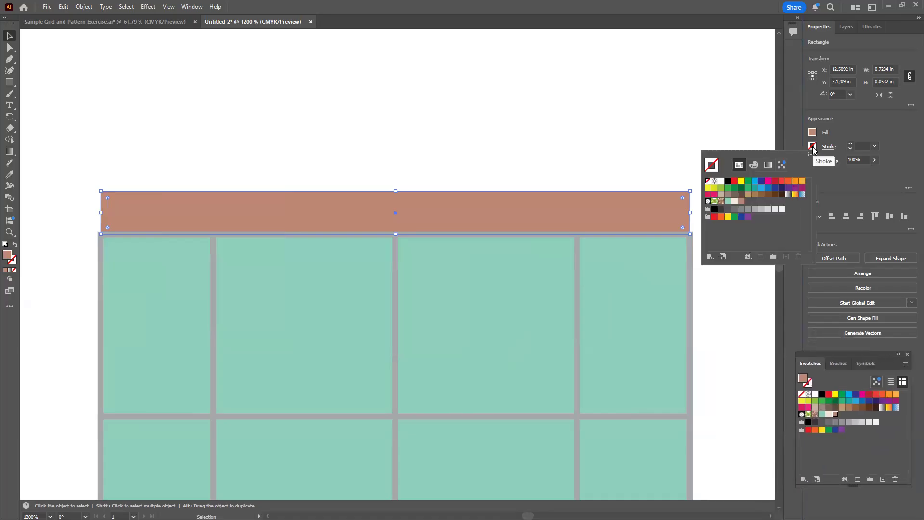
pyautogui.click(742, 202)
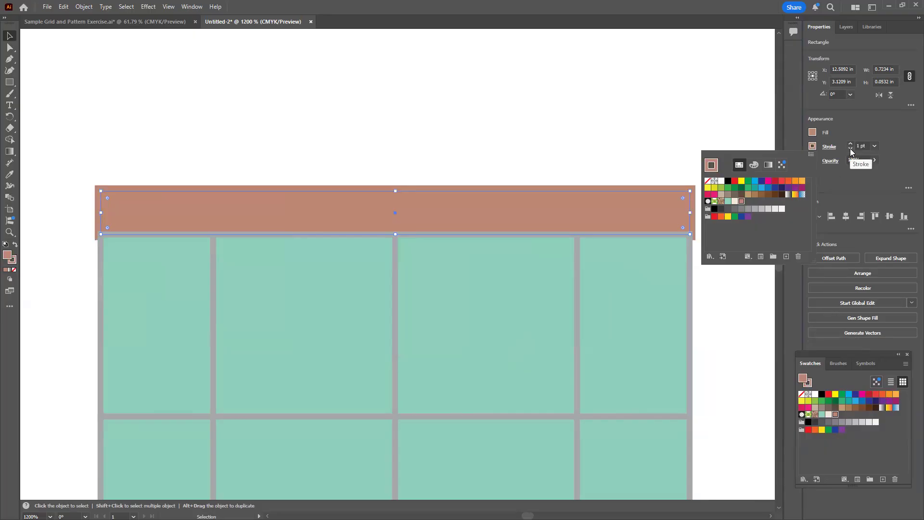
pyautogui.click(851, 150)
pyautogui.click(723, 176)
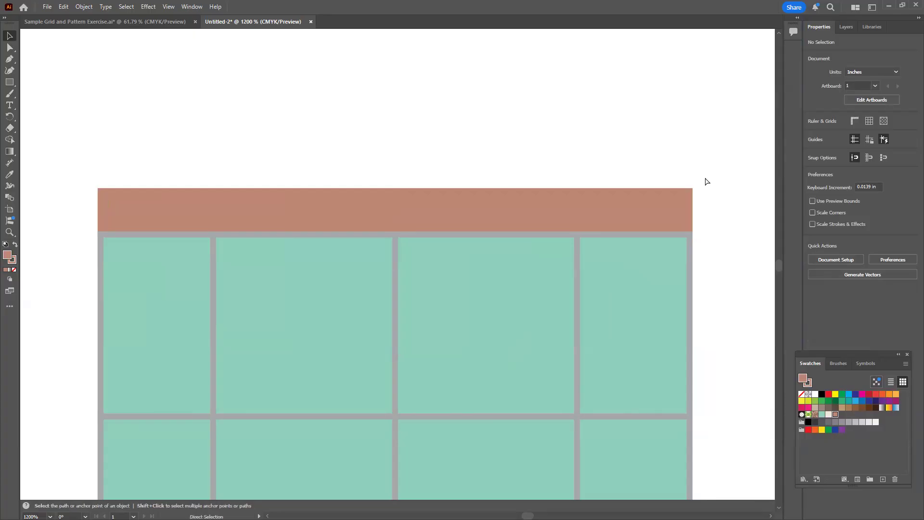
# Duplicate the brick band straight above the window and stretch the copy to about 0.15 in tall, resting on the original band
pyautogui.hotkey('ctrl', '-')
pyautogui.hotkey('ctrl', '-')
pyautogui.hotkey('ctrl', '-')
pyautogui.hotkey('ctrl', '-')
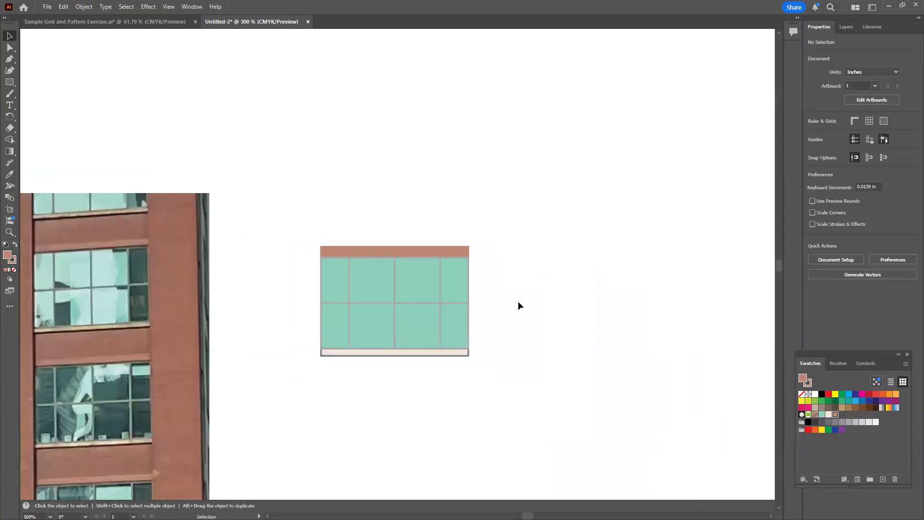
pyautogui.moveTo(463, 433); pyautogui.dragTo(559, 359)
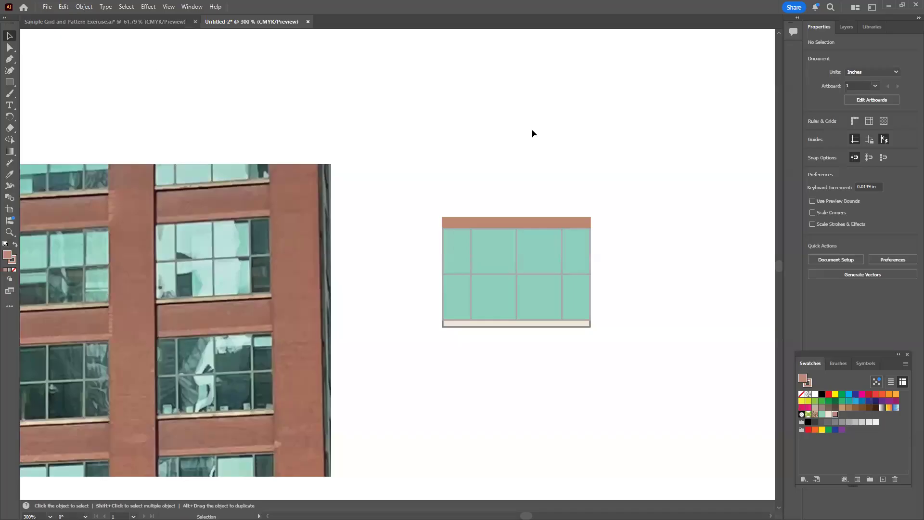
pyautogui.click(537, 216)
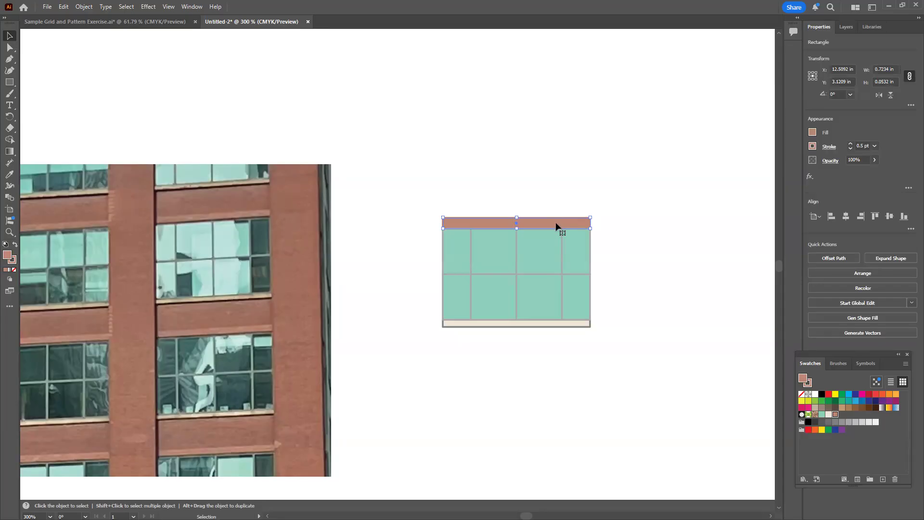
pyautogui.moveTo(555, 224); pyautogui.dragTo(559, 186)
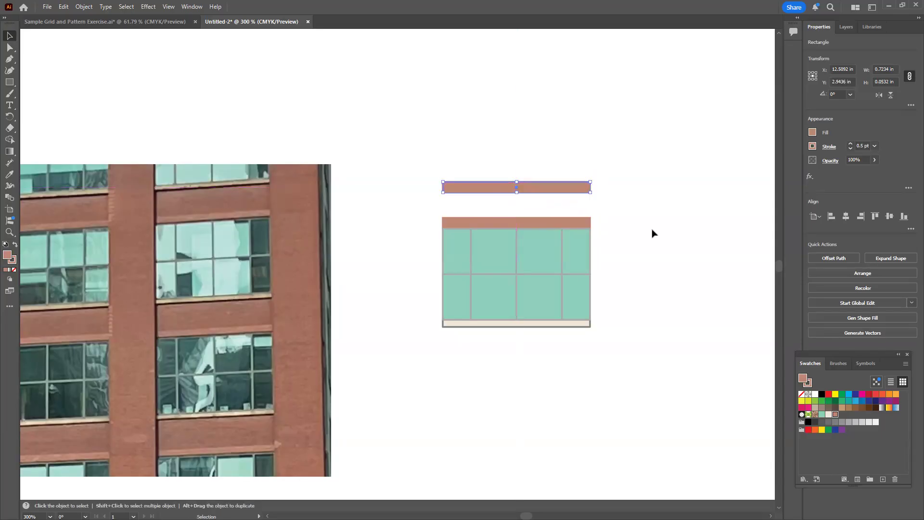
pyautogui.moveTo(516, 195)
pyautogui.mouseDown()
pyautogui.moveTo(517, 217)
pyautogui.moveTo(516, 192)
pyautogui.mouseUp()
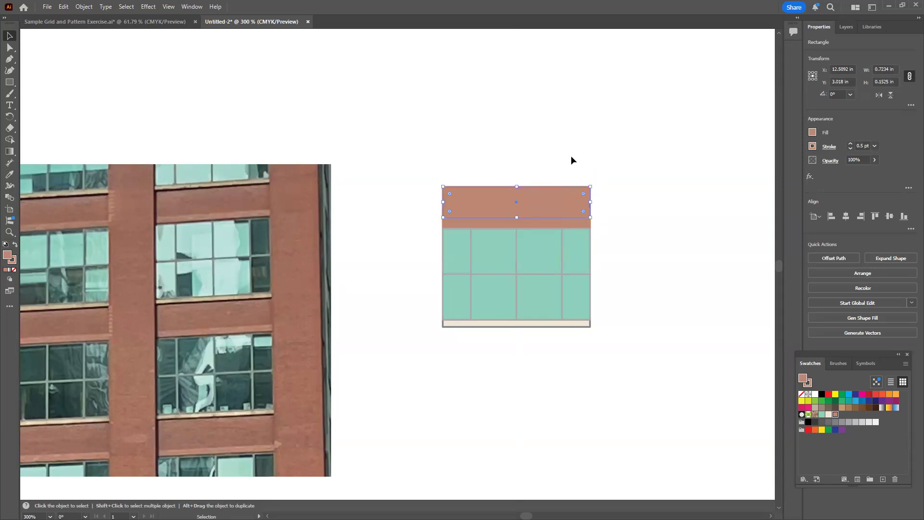
pyautogui.click(572, 159)
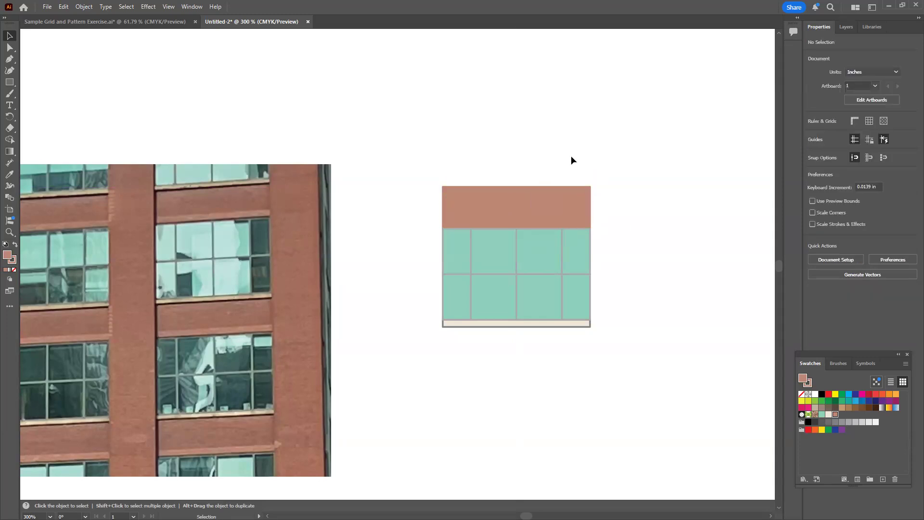
# Fill the taller upper band with a brick tone sampled from the photo's pillar, lightened to 68% brightness (ad7161)
pyautogui.click(556, 200)
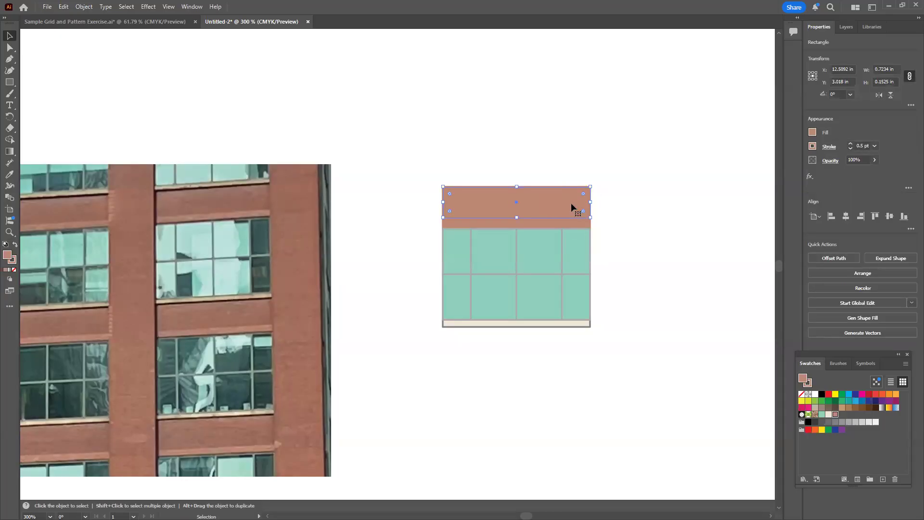
pyautogui.doubleClick(7, 255)
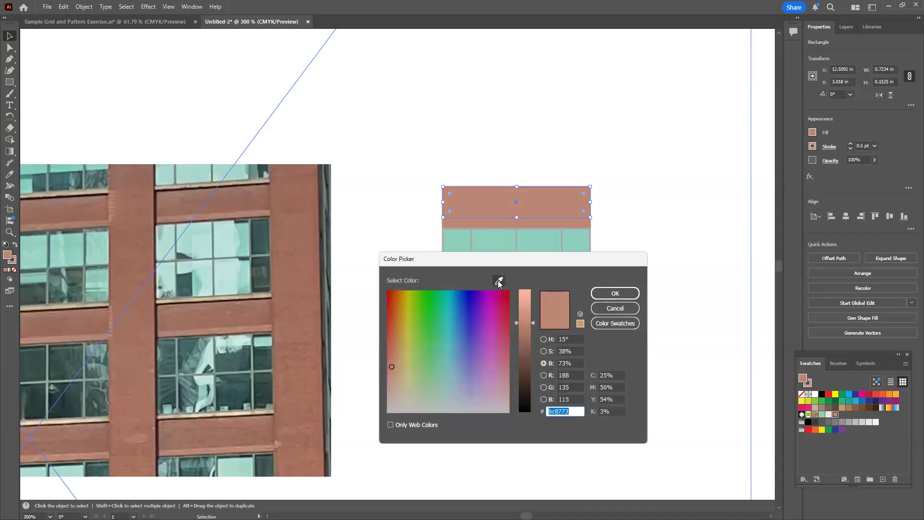
pyautogui.click(499, 281)
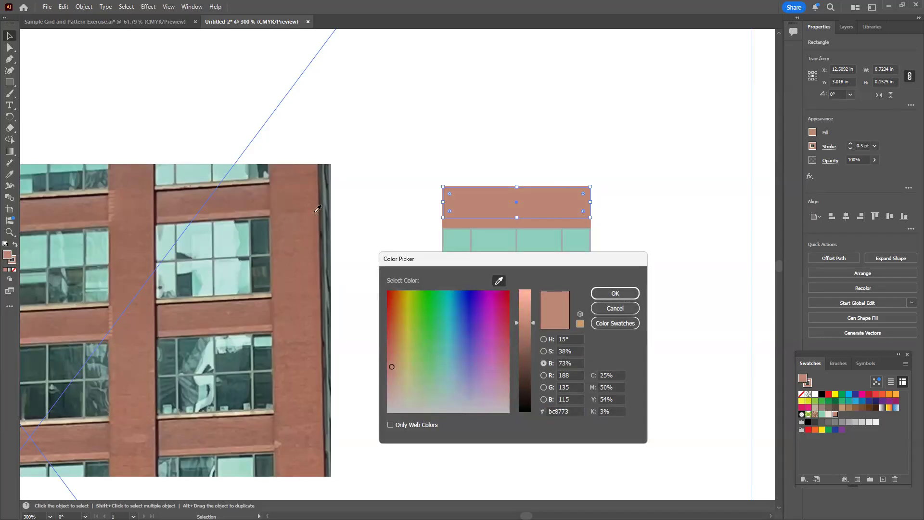
pyautogui.click(298, 198)
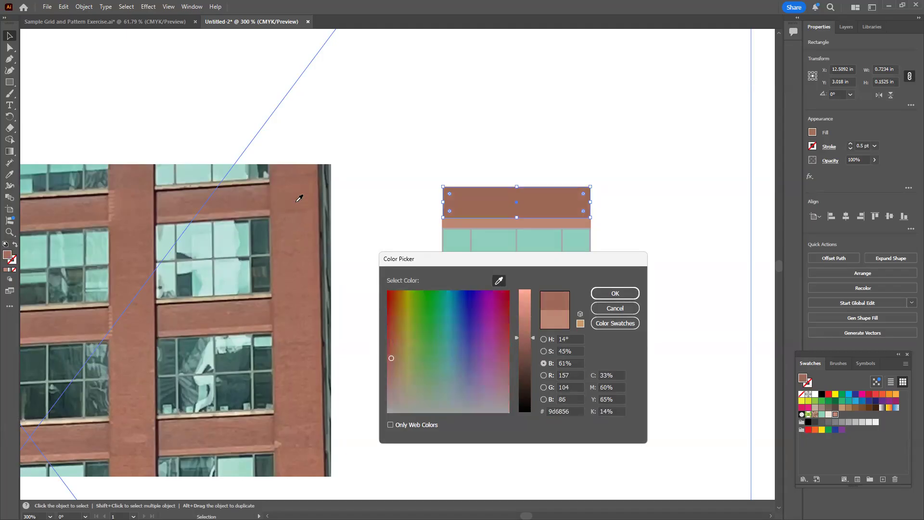
pyautogui.click(254, 192)
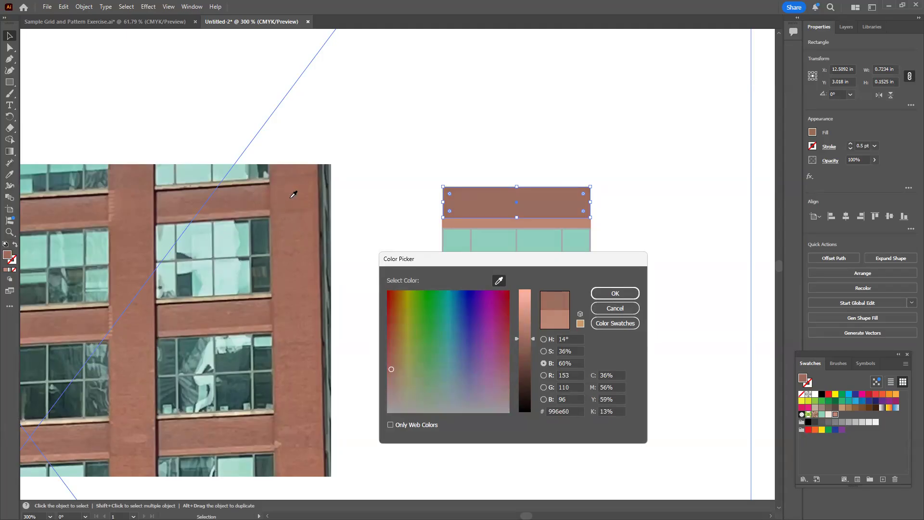
pyautogui.click(298, 180)
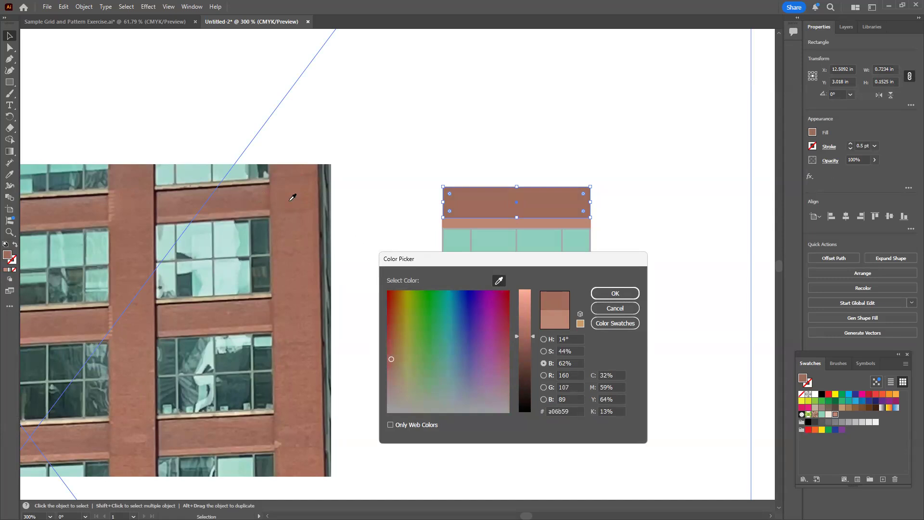
pyautogui.moveTo(533, 335); pyautogui.dragTo(533, 325)
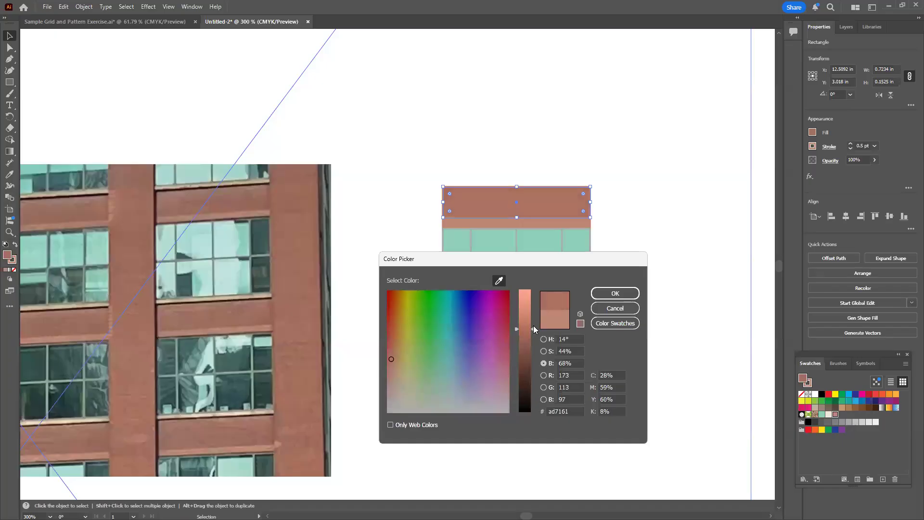
pyautogui.click(615, 293)
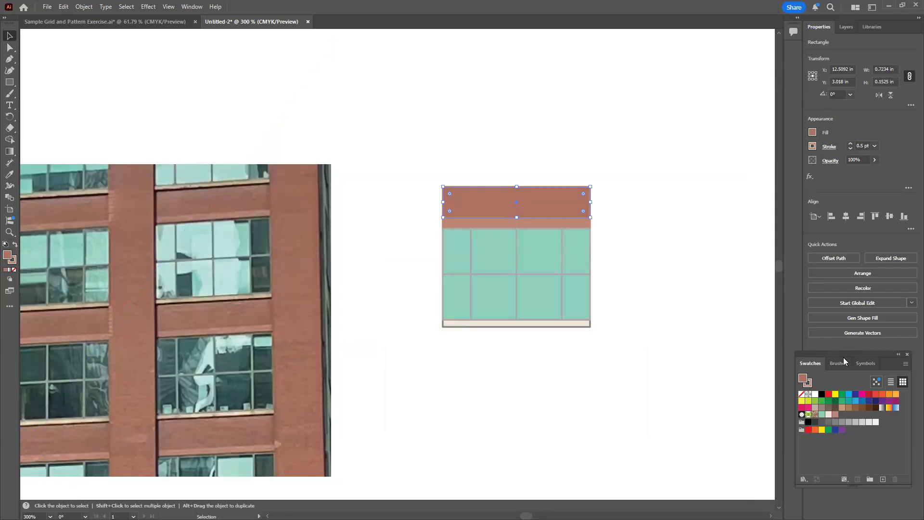
# Save the upper band's fill colour as a new swatch and apply that swatch to the band's stroke
pyautogui.moveTo(843, 355); pyautogui.dragTo(181, 237)
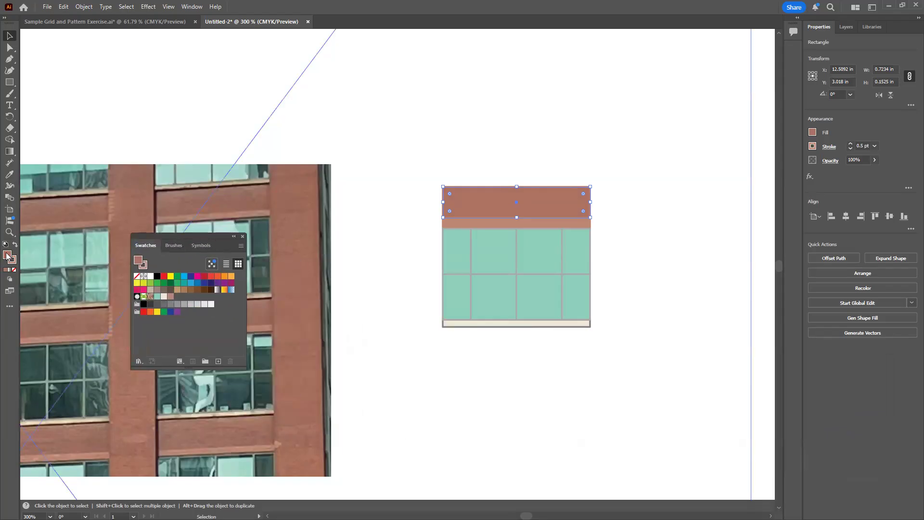
pyautogui.moveTo(7, 255); pyautogui.dragTo(209, 328)
pyautogui.moveTo(209, 235)
pyautogui.mouseDown()
pyautogui.moveTo(736, 276)
pyautogui.moveTo(868, 373)
pyautogui.mouseUp()
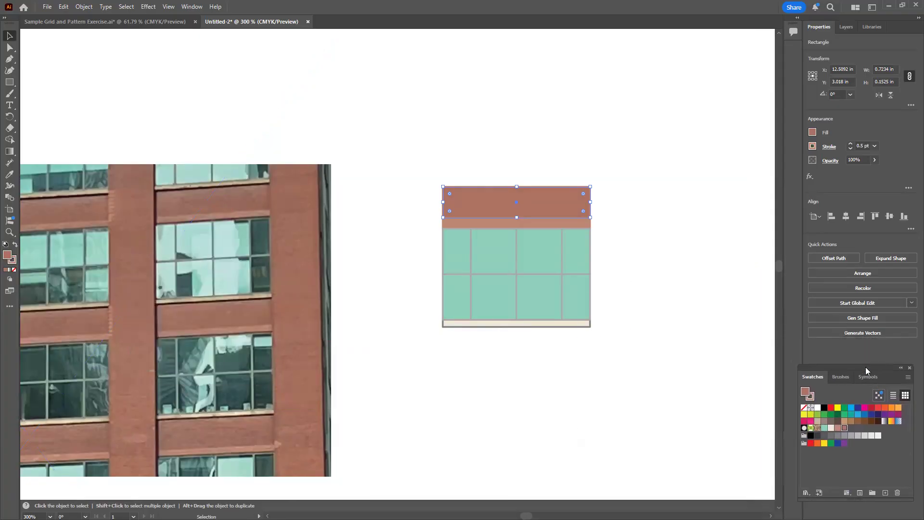
pyautogui.click(811, 147)
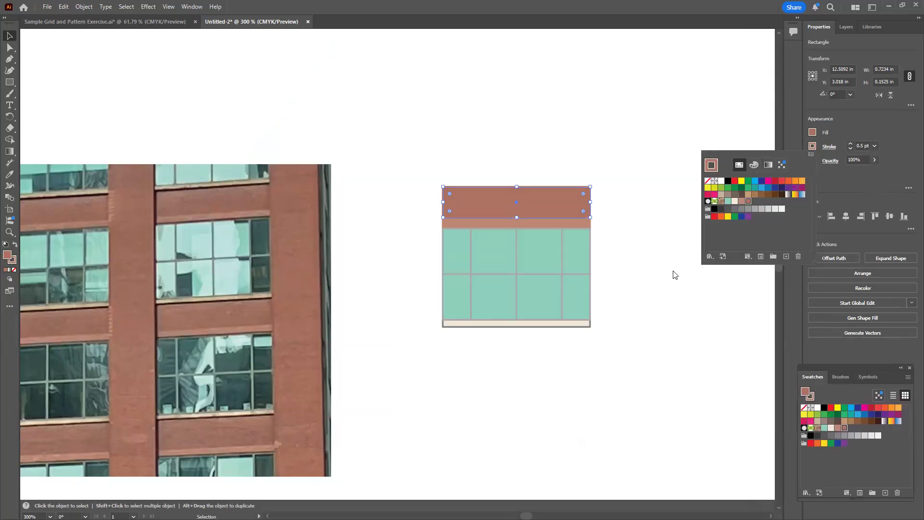
pyautogui.click(651, 280)
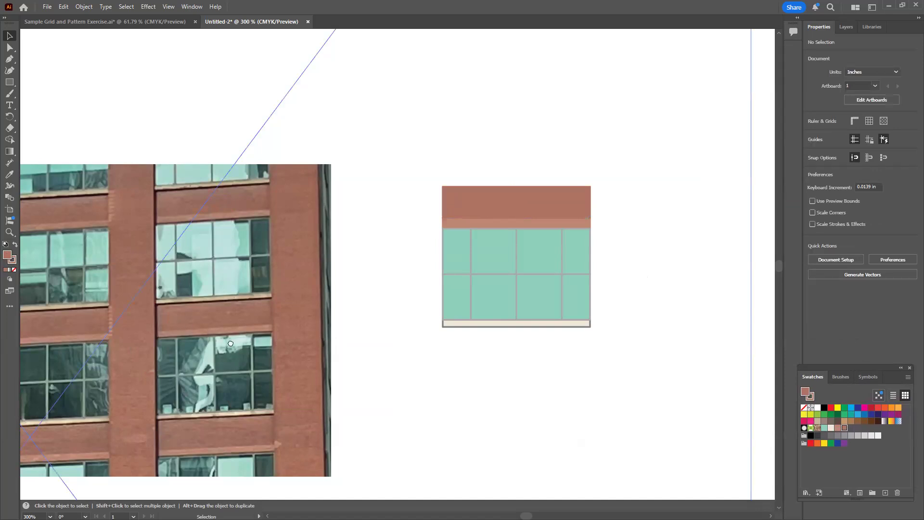
# Draw a brick pillar rectangle about 0.26 in wide and 0.70 in tall against the window unit's right edge
pyautogui.moveTo(230, 343); pyautogui.dragTo(342, 339)
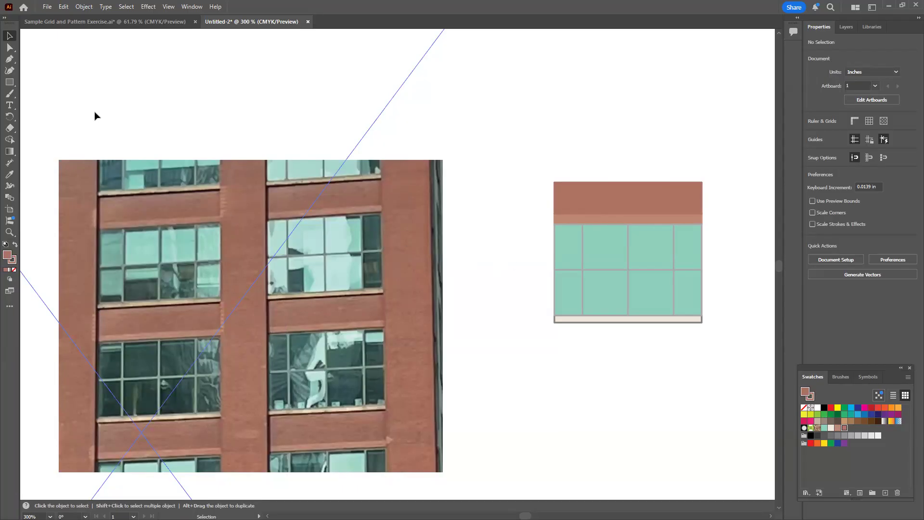
pyautogui.click(10, 82)
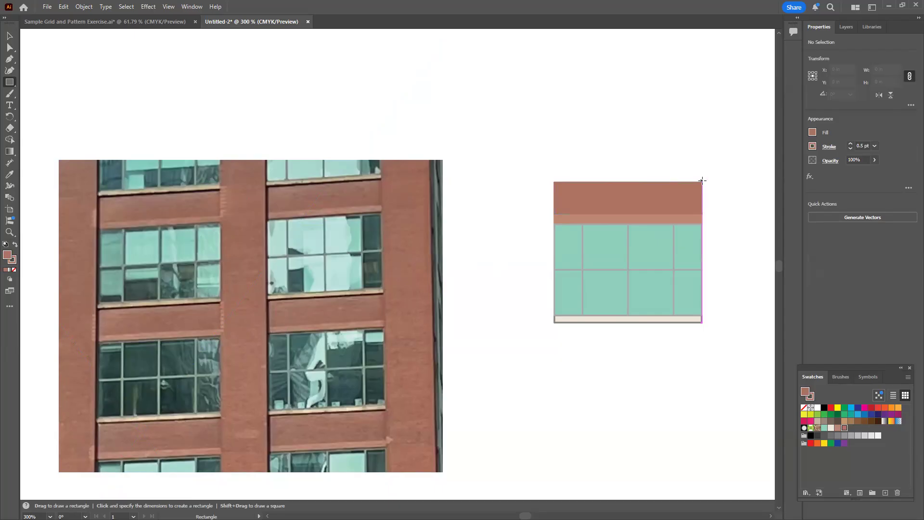
pyautogui.moveTo(702, 180); pyautogui.dragTo(752, 321)
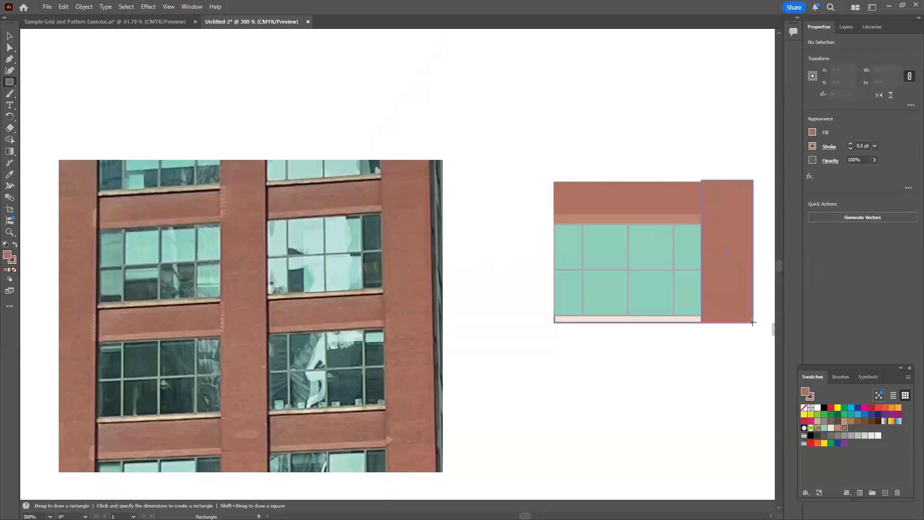
pyautogui.moveTo(752, 321); pyautogui.dragTo(755, 323)
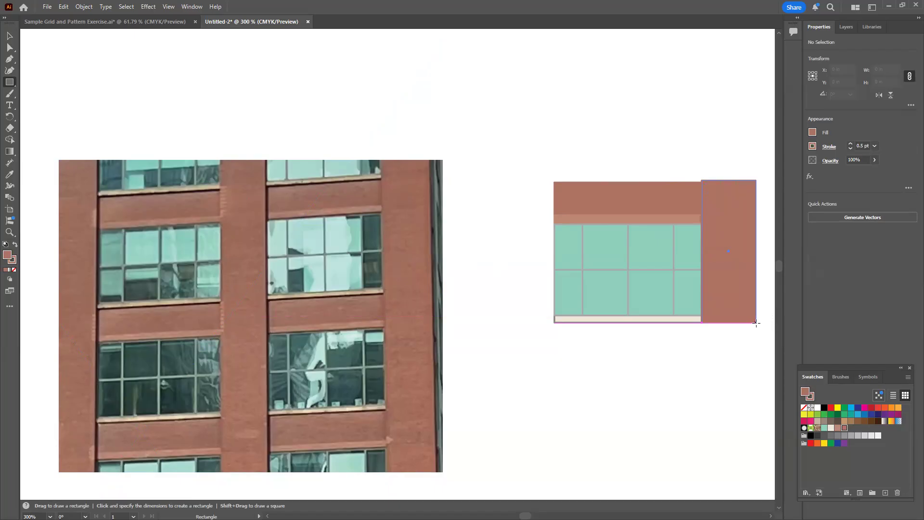
pyautogui.moveTo(756, 323); pyautogui.dragTo(756, 323)
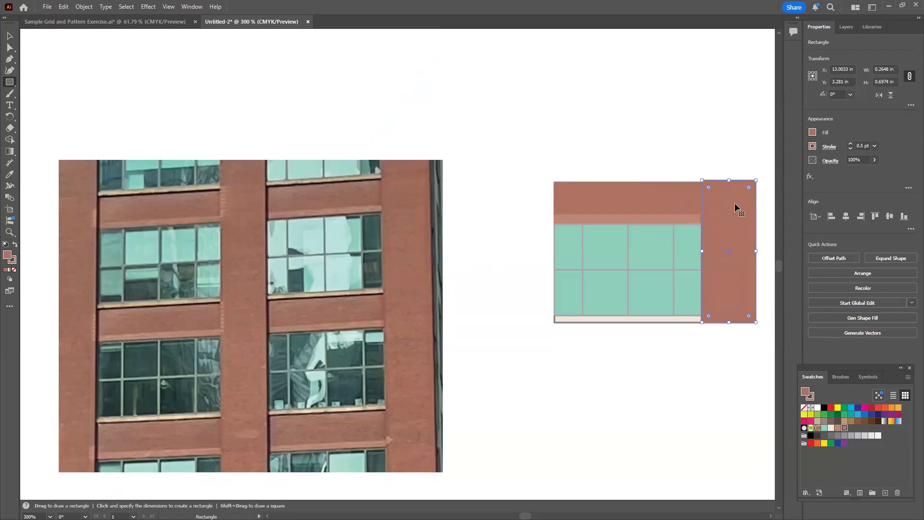
# Lower the pillar's top edge to align with the upper brick band, making the pillar about 0.69 in tall
pyautogui.hotkey('ctrl', '=')
pyautogui.hotkey('ctrl', '=')
pyautogui.hotkey('ctrl', '=')
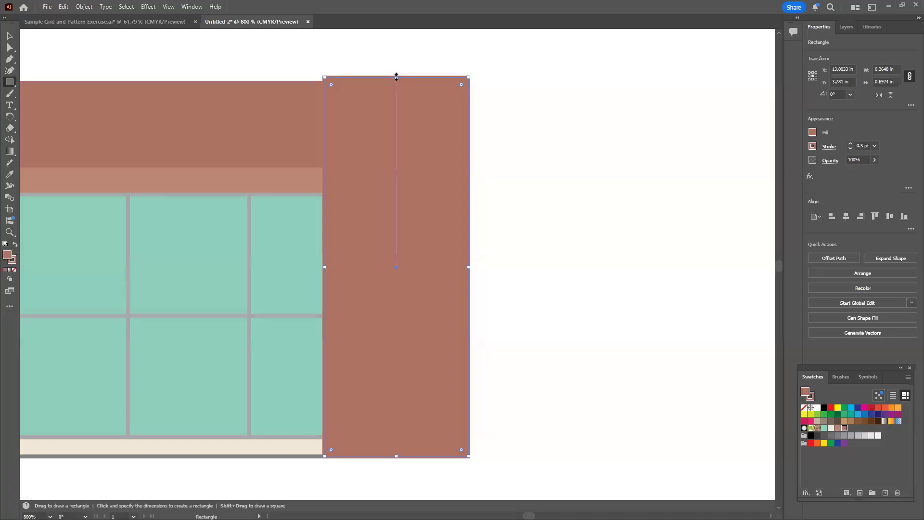
pyautogui.moveTo(396, 79); pyautogui.dragTo(394, 82)
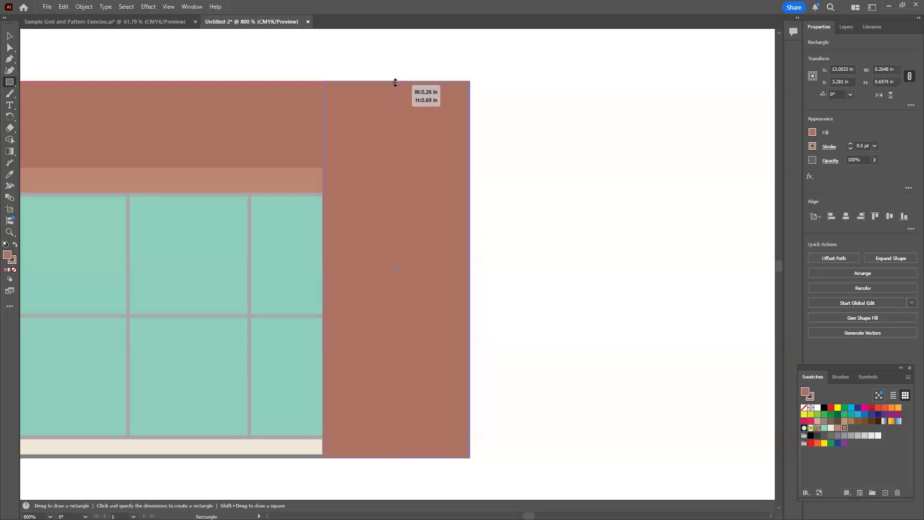
pyautogui.moveTo(449, 95); pyautogui.dragTo(476, 107)
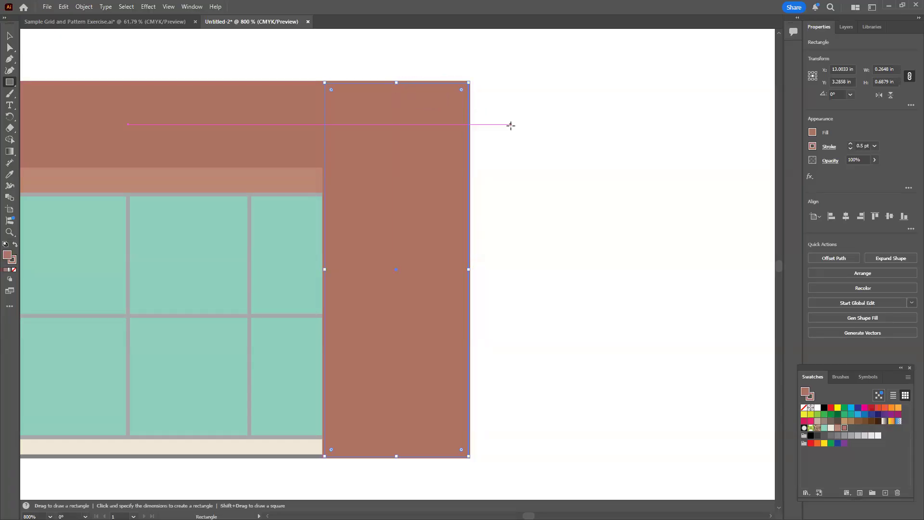
pyautogui.click(511, 125)
pyautogui.click(492, 269)
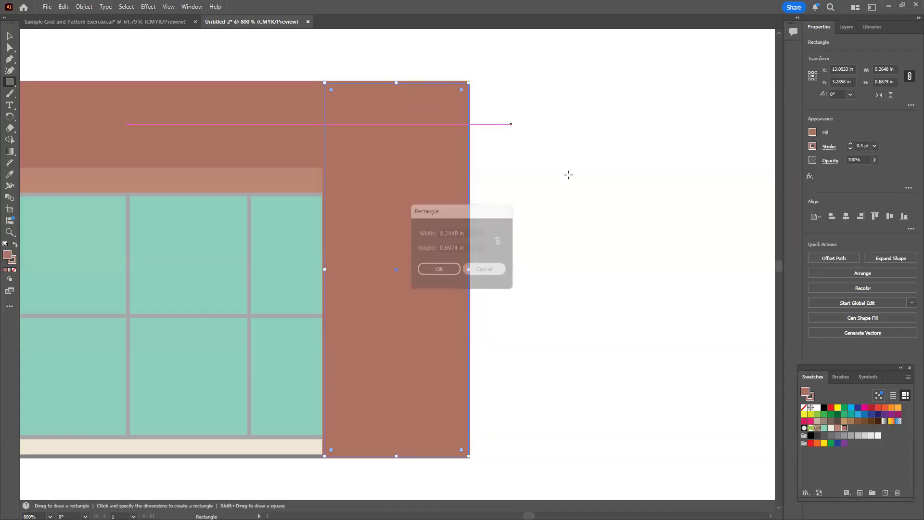
pyautogui.click(9, 36)
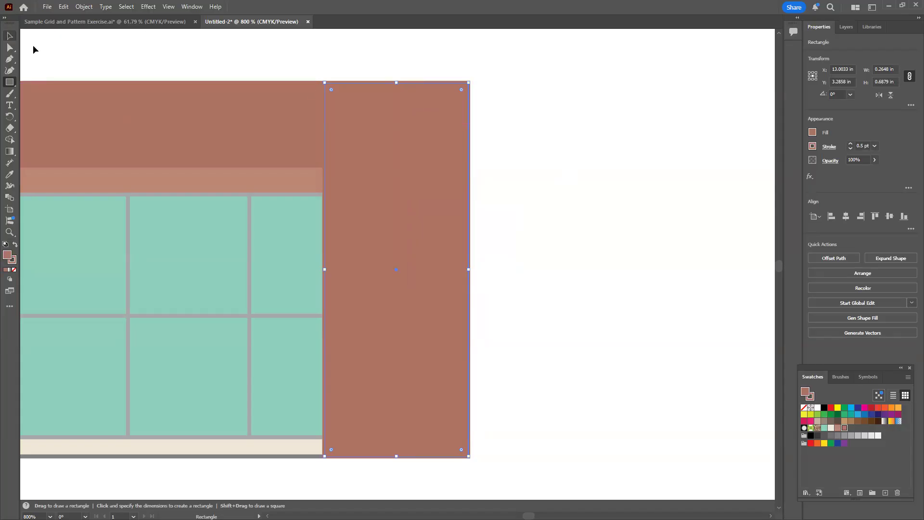
pyautogui.click(510, 154)
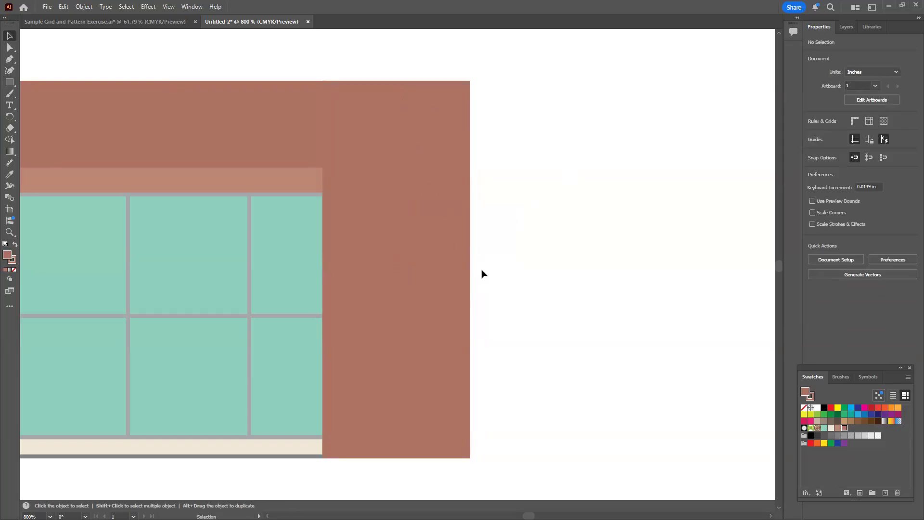
pyautogui.click(427, 149)
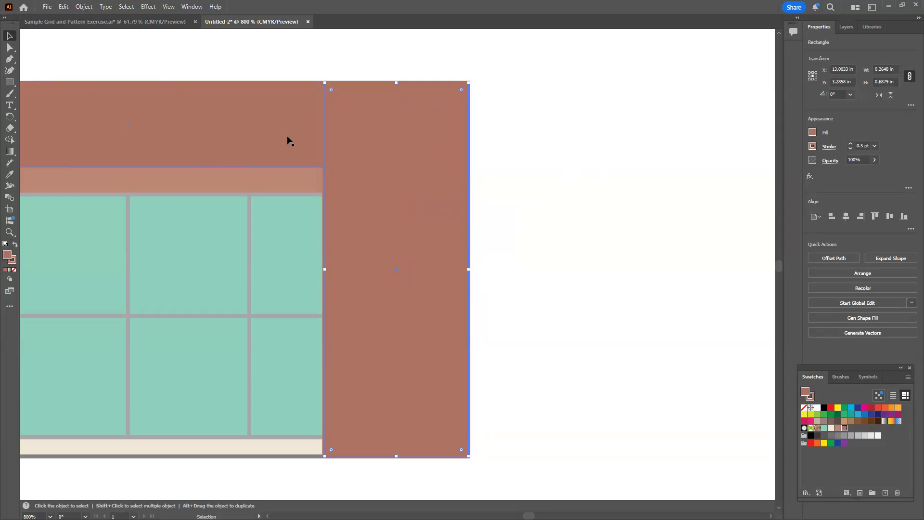
pyautogui.click(600, 158)
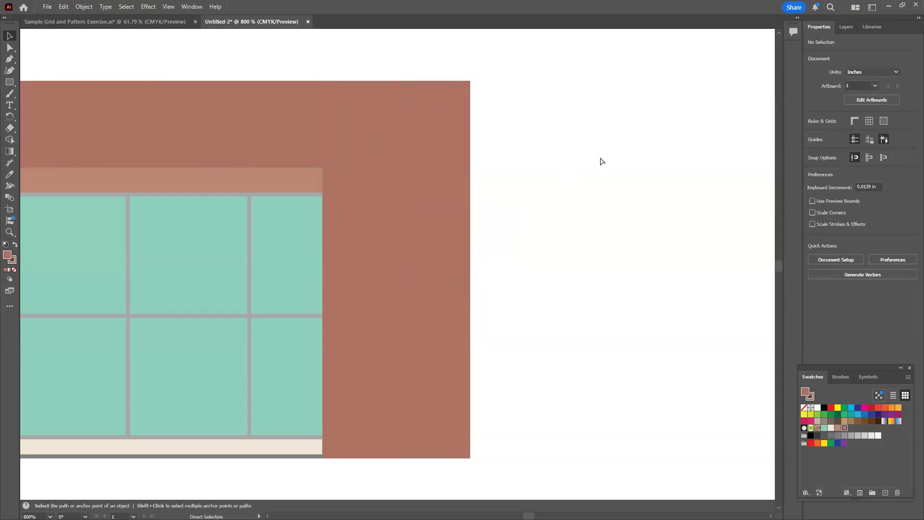
# Compare the whole window unit with the finished tile and pattern in the Sample Grid and Pattern Exercise document, and return to Untitled-2
pyautogui.hotkey('ctrl', '-')
pyautogui.hotkey('ctrl', '-')
pyautogui.hotkey('ctrl', '-')
pyautogui.hotkey('ctrl', '-')
pyautogui.moveTo(324, 323); pyautogui.dragTo(503, 311)
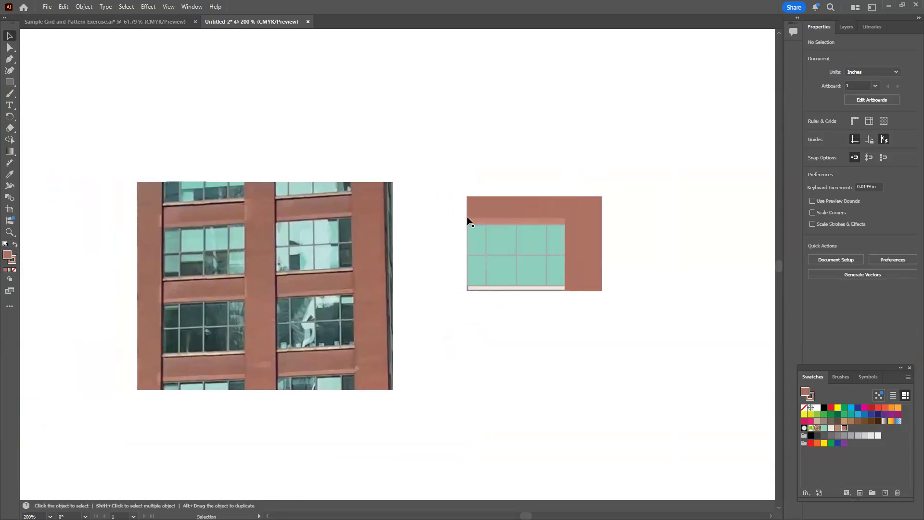
pyautogui.click(82, 22)
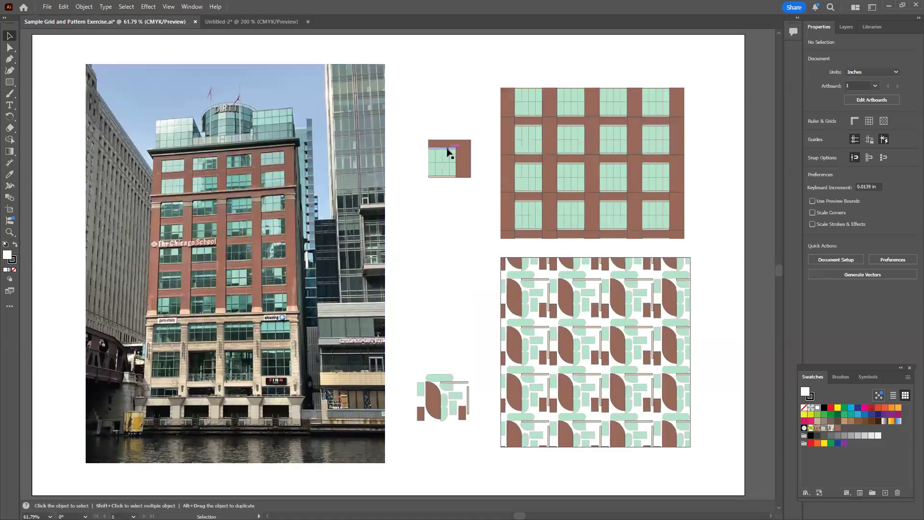
pyautogui.click(214, 22)
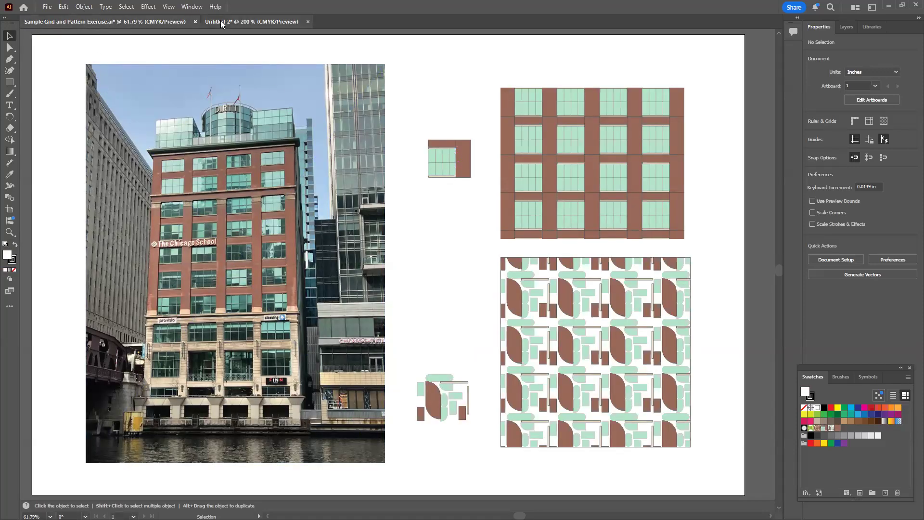
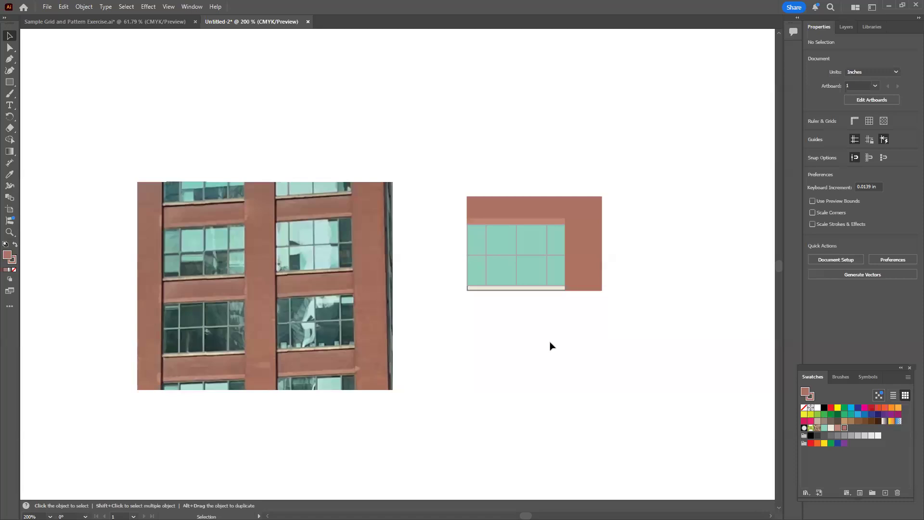
# Delete the cropped photo detail beside the window unit, keeping the full building photo
pyautogui.hotkey('ctrl', ';')
pyautogui.hotkey('ctrl', ';')
pyautogui.press('a')
pyautogui.hotkey('ctrl', '0')
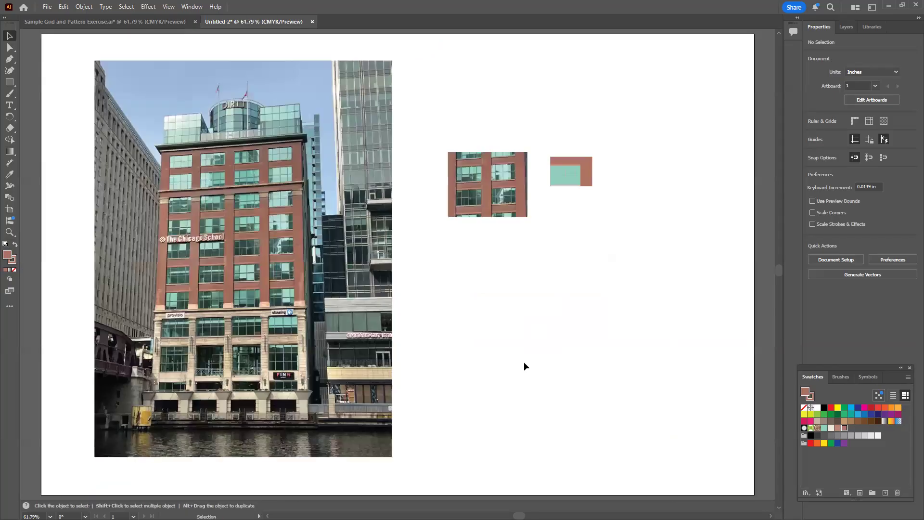
pyautogui.click(462, 186)
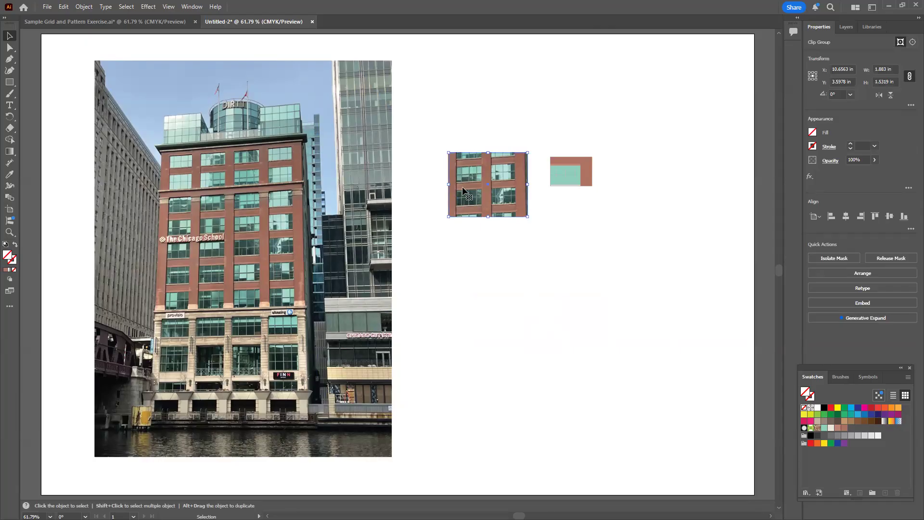
pyautogui.press('Delete')
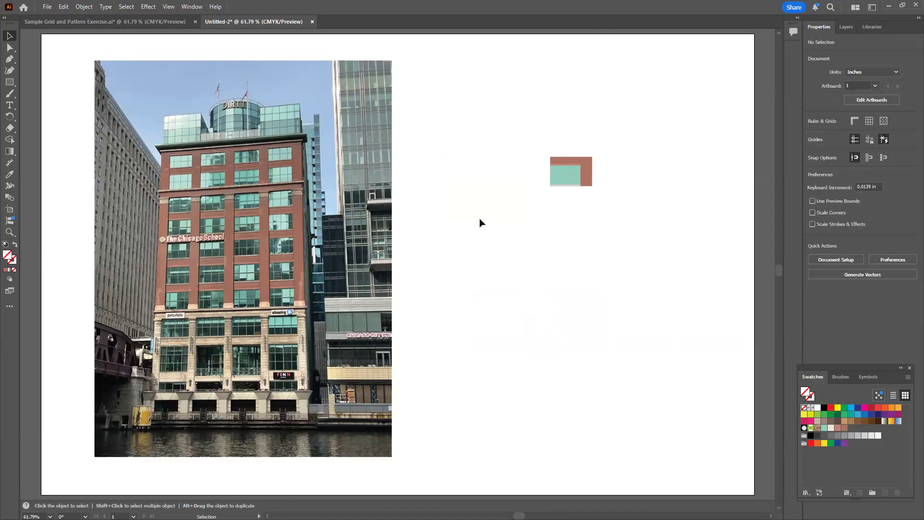
# Group all pieces of the window unit and move the group closer to the building photo
pyautogui.click(384, 261)
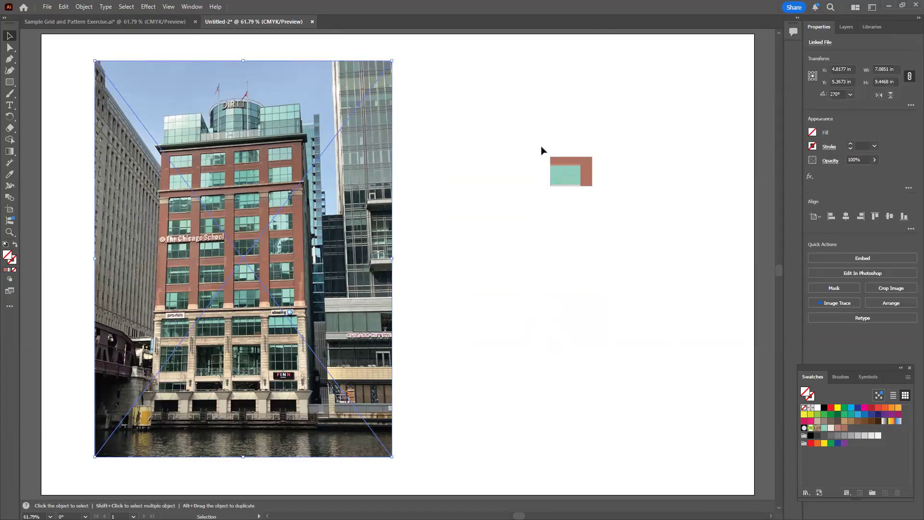
pyautogui.moveTo(533, 143); pyautogui.dragTo(619, 226)
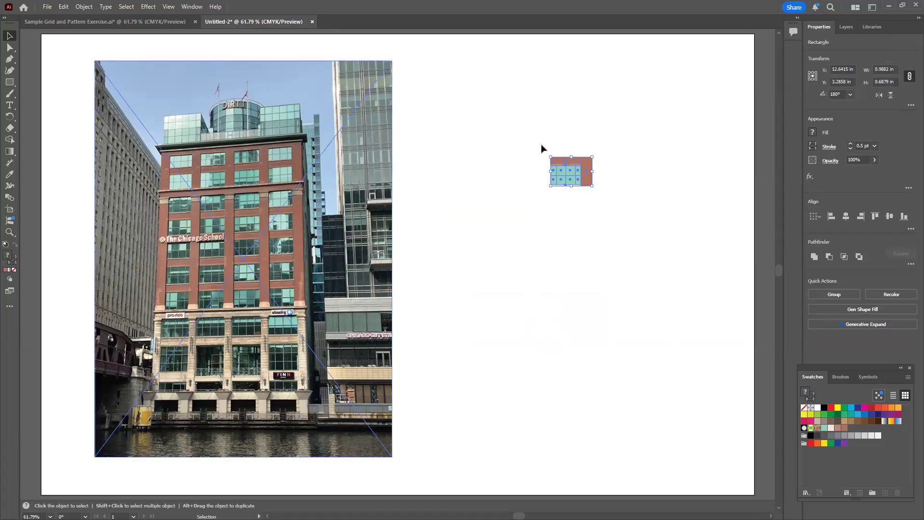
pyautogui.rightClick(570, 176)
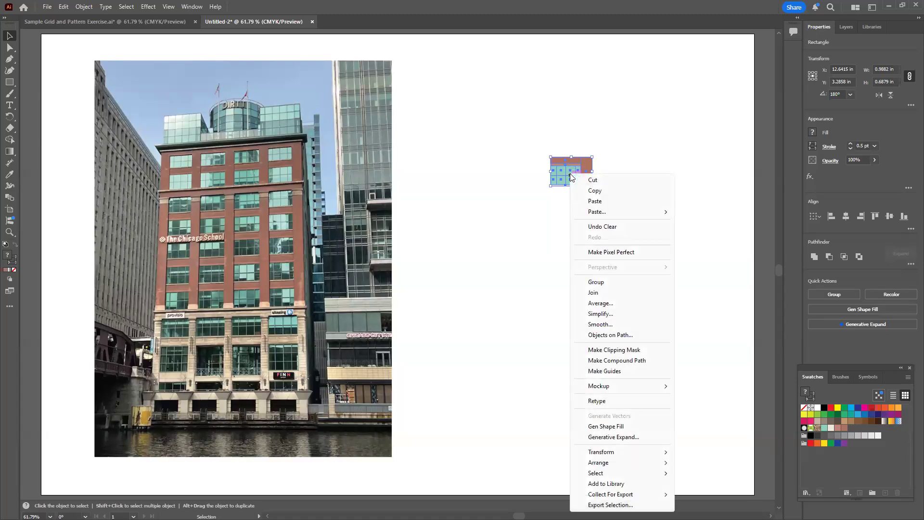
pyautogui.click(595, 282)
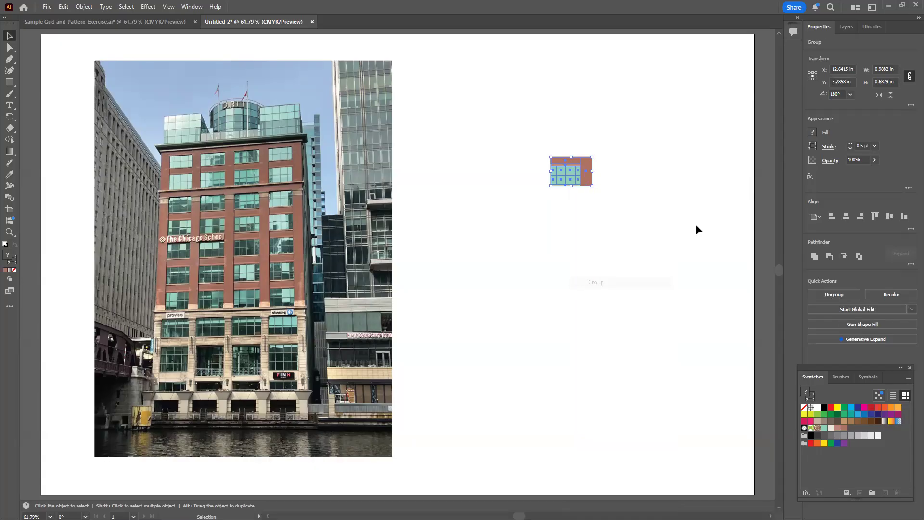
pyautogui.moveTo(579, 176); pyautogui.dragTo(449, 162)
pyautogui.click(540, 243)
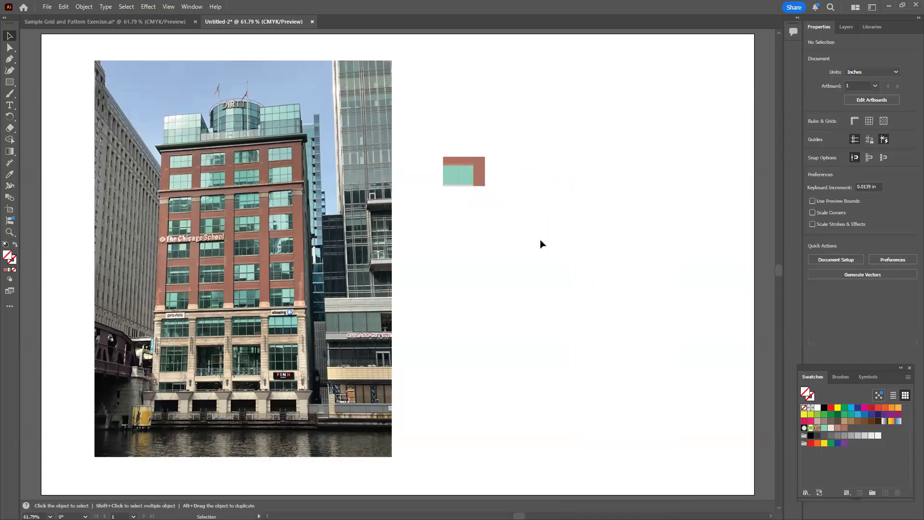
# Scale the window group up proportionally to about 1.35 by 0.94 in and move it up beside the photo's upper edge
pyautogui.click(463, 172)
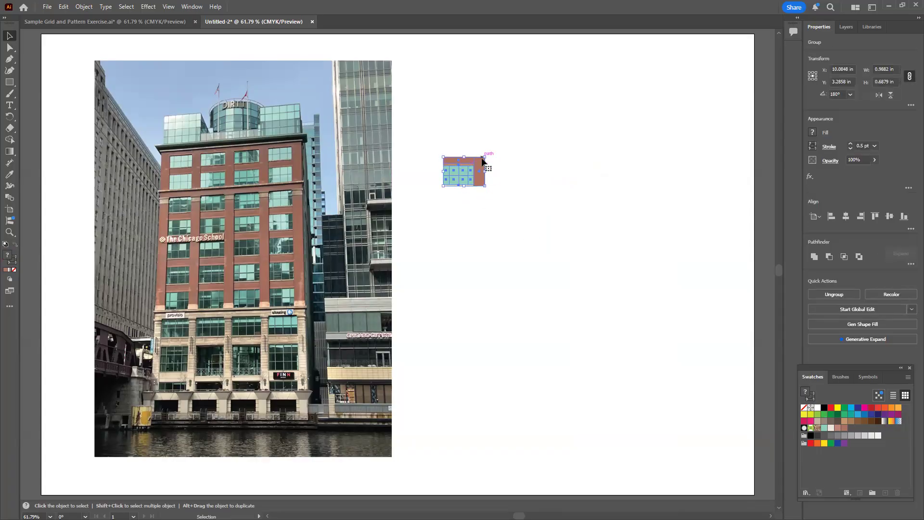
pyautogui.moveTo(493, 150)
pyautogui.mouseDown()
pyautogui.moveTo(495, 136)
pyautogui.moveTo(509, 143)
pyautogui.moveTo(509, 133)
pyautogui.moveTo(501, 146)
pyautogui.mouseUp()
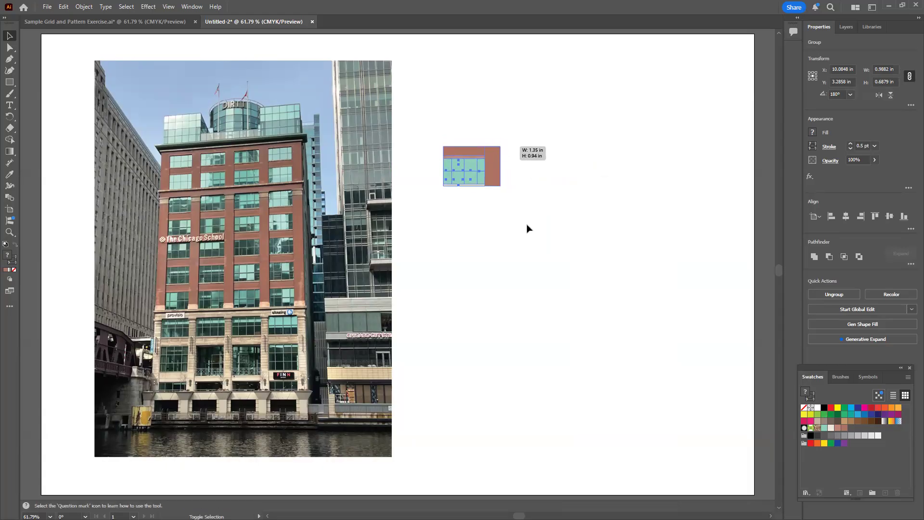
pyautogui.click(543, 283)
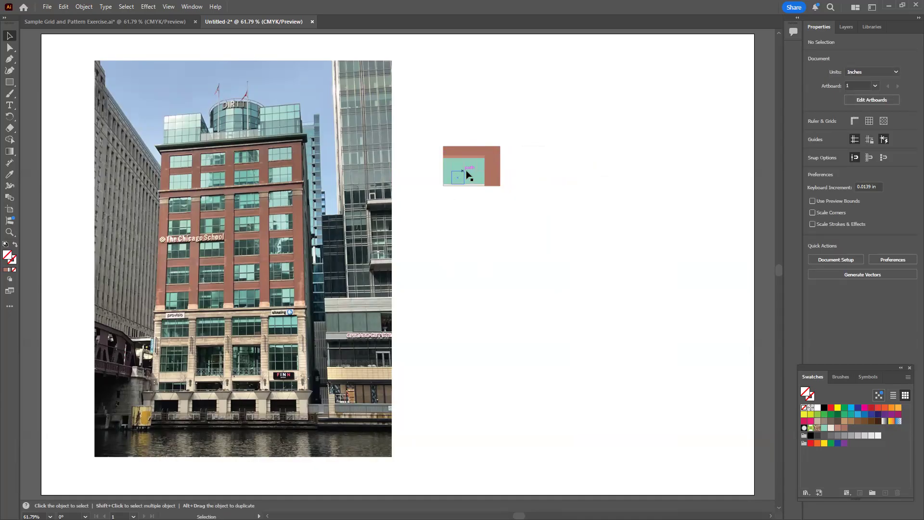
pyautogui.moveTo(454, 181); pyautogui.dragTo(440, 143)
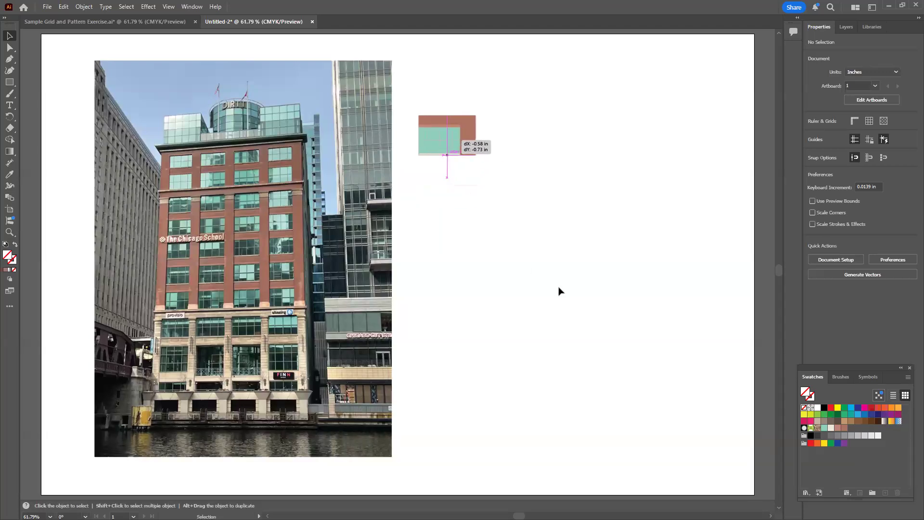
pyautogui.click(559, 288)
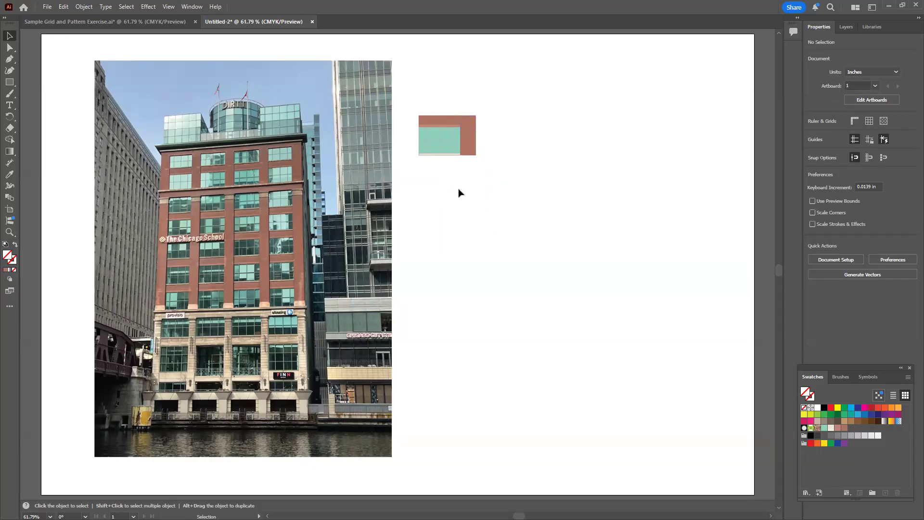
# Paste a copy of the window group in the empty artboard area and shift the original about 0.18 in left and 0.21 in down
pyautogui.click(443, 134)
pyautogui.press('a')
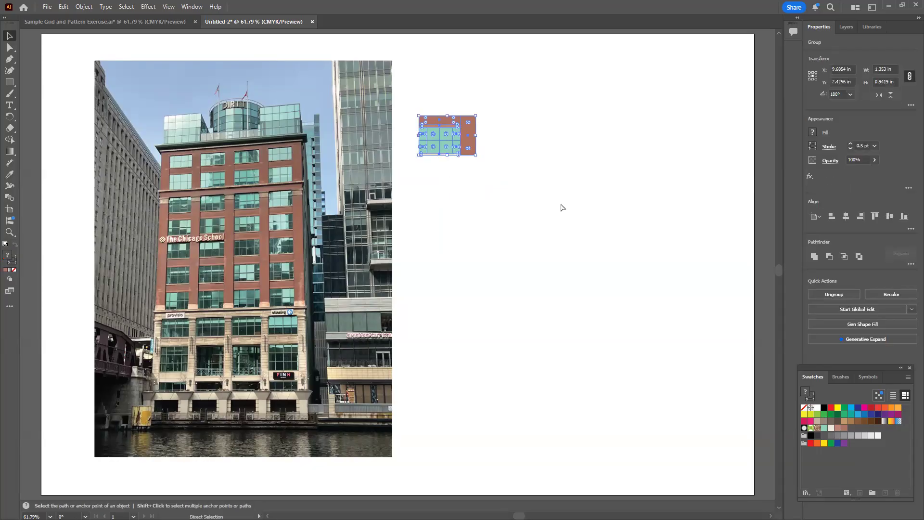
pyautogui.press('v')
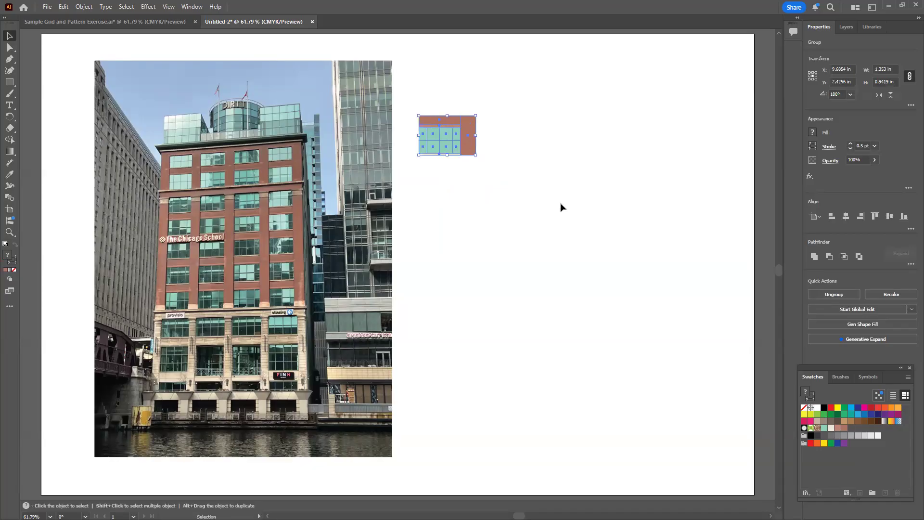
pyautogui.press('a')
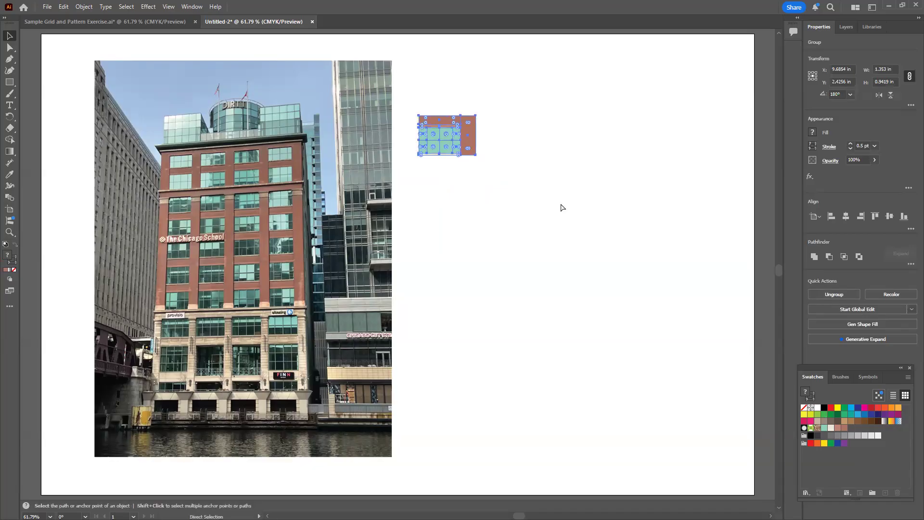
pyautogui.hotkey('ctrl', 'v')
pyautogui.press('v')
pyautogui.moveTo(388, 284); pyautogui.dragTo(543, 190)
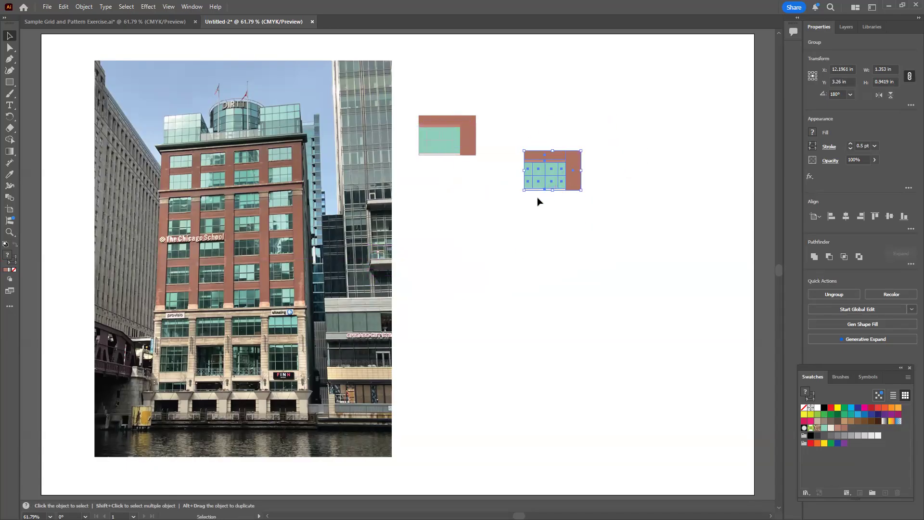
pyautogui.moveTo(445, 139); pyautogui.dragTo(436, 147)
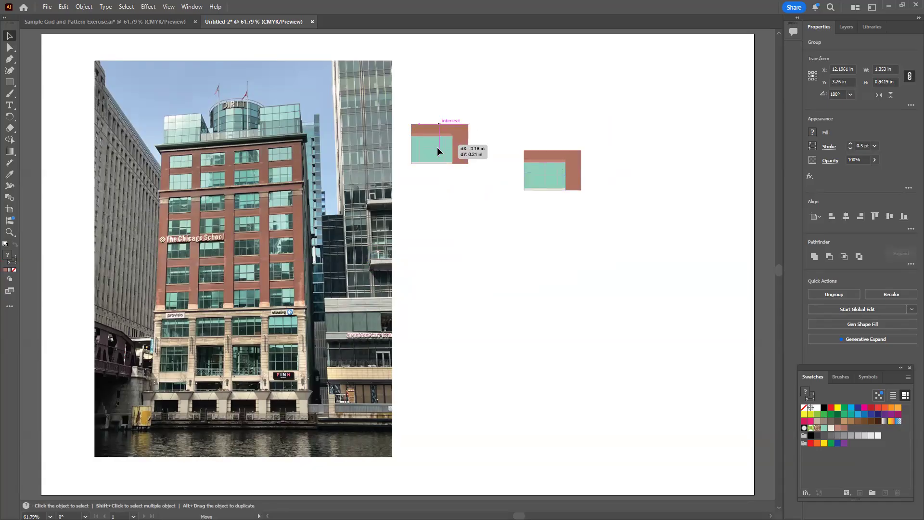
pyautogui.click(482, 240)
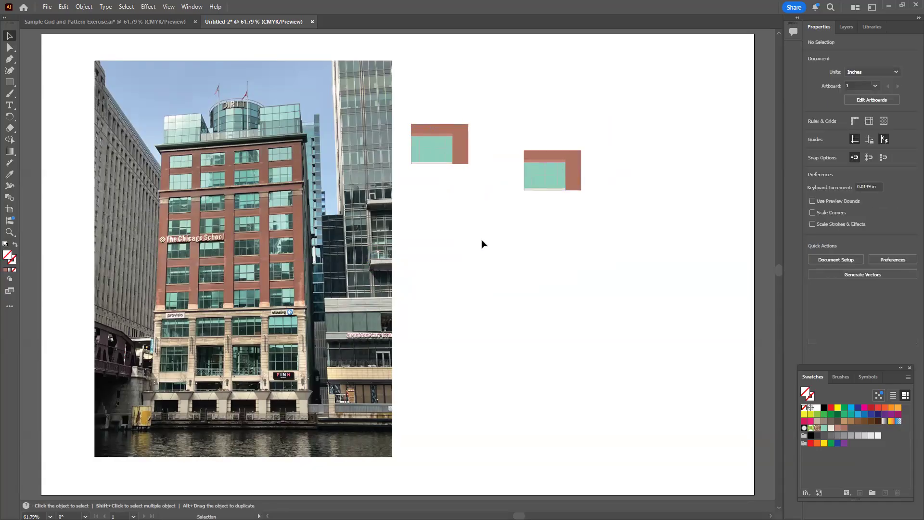
# Turn the copied window group into a grid repeat and extend it to about 4.96 in wide by 5.24 in tall
pyautogui.click(540, 175)
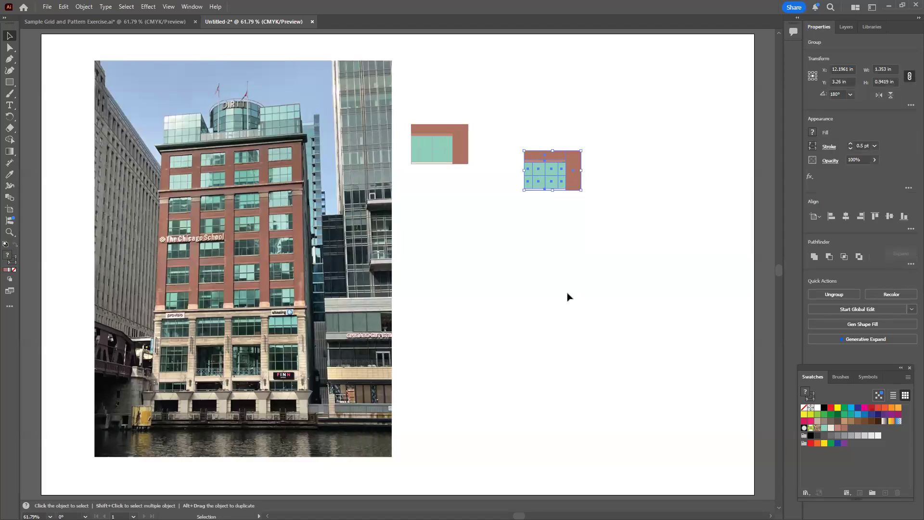
pyautogui.click(84, 6)
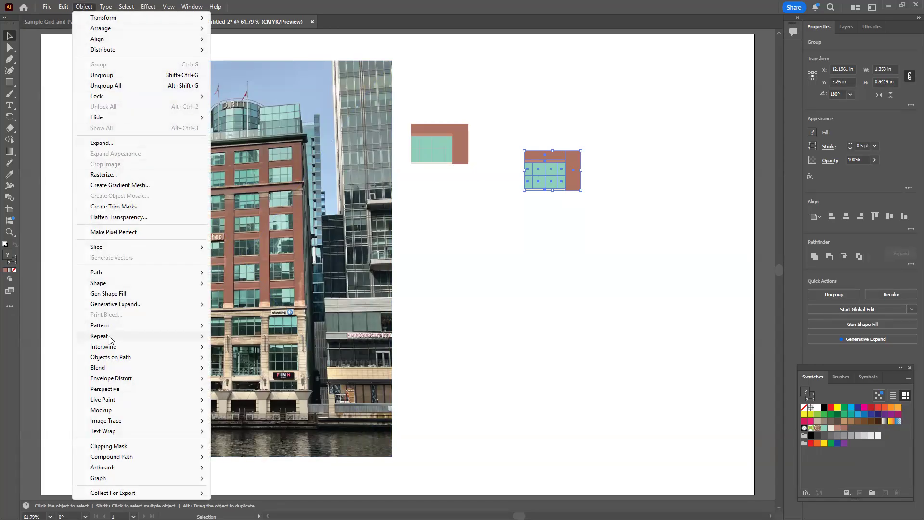
pyautogui.moveTo(109, 339)
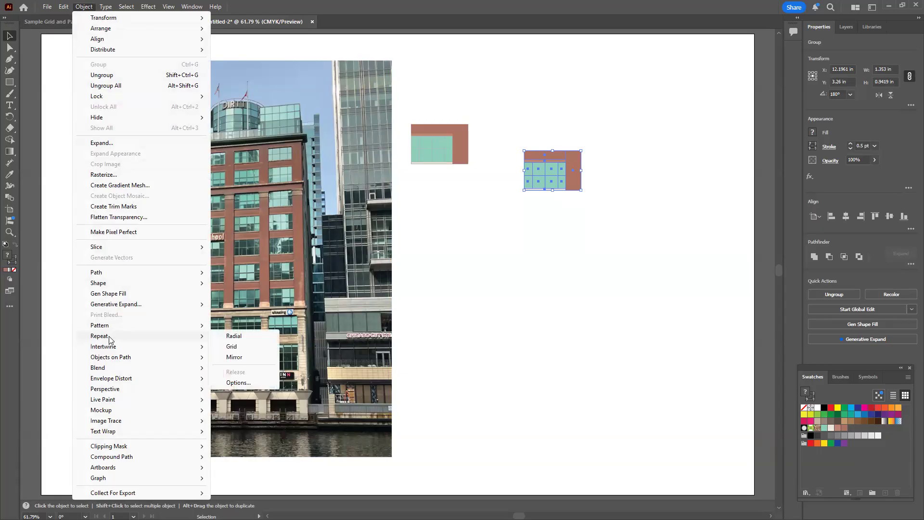
pyautogui.click(233, 346)
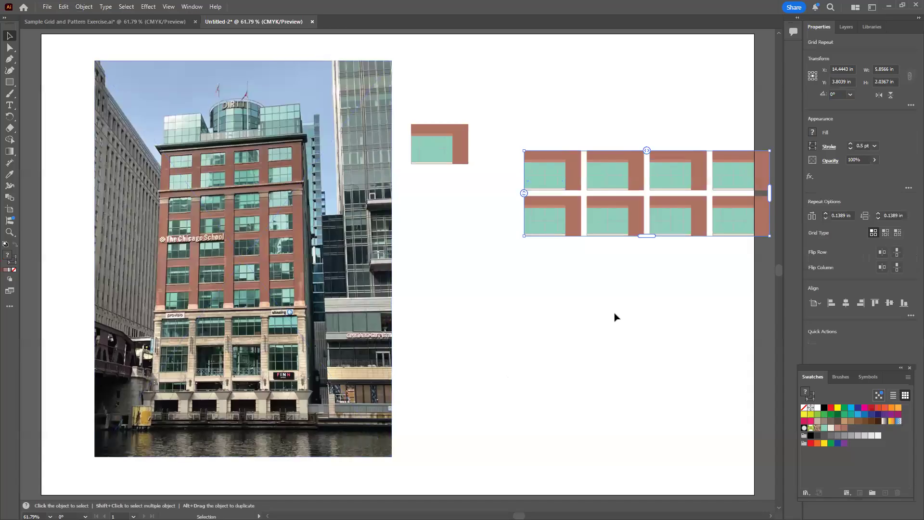
pyautogui.moveTo(647, 237); pyautogui.dragTo(646, 370)
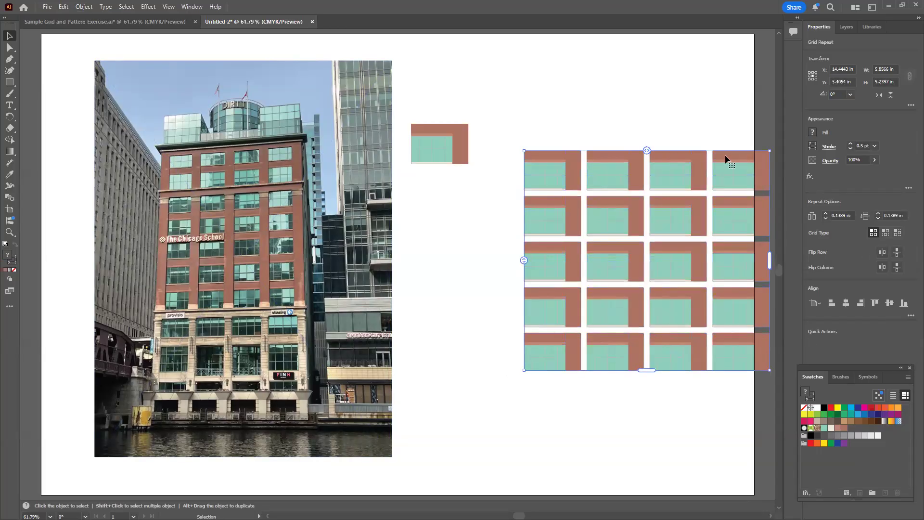
pyautogui.moveTo(769, 260); pyautogui.dragTo(732, 249)
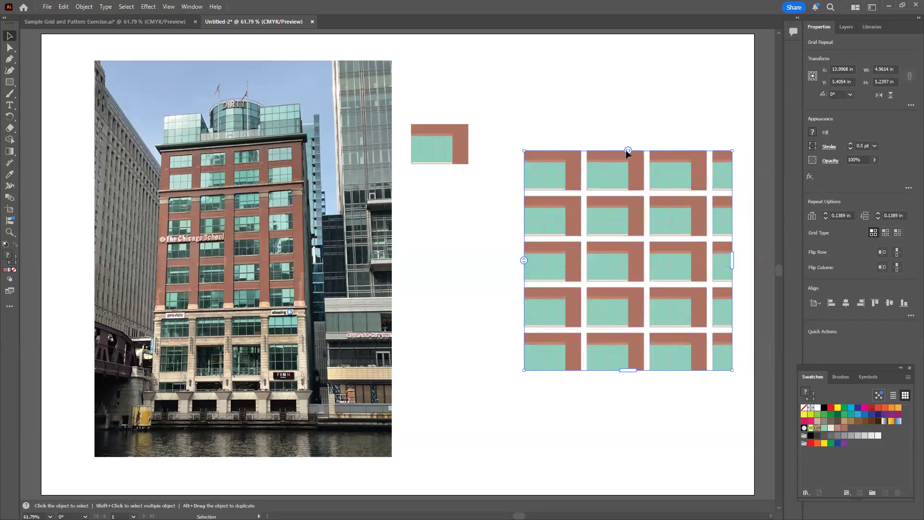
# Set the grid repeat's horizontal and vertical spacing to 0 in so the window tiles abut
pyautogui.moveTo(628, 150); pyautogui.dragTo(634, 152)
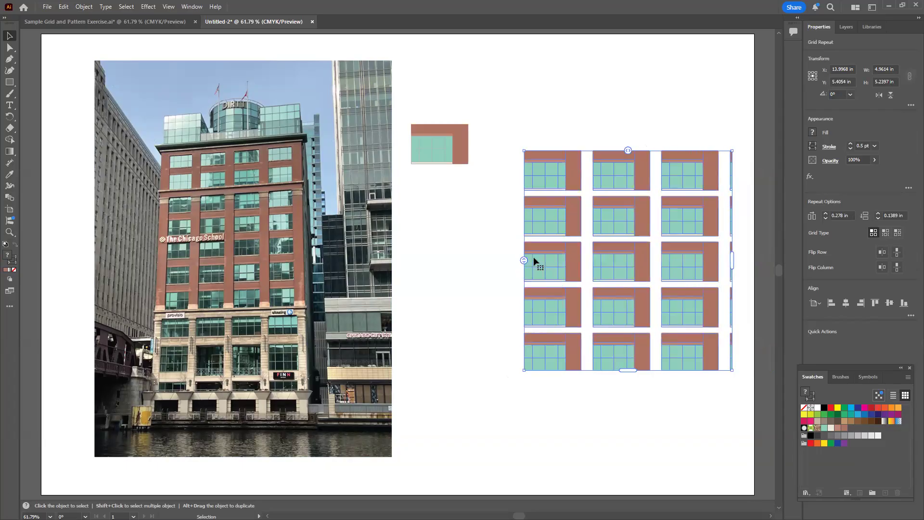
pyautogui.moveTo(524, 260); pyautogui.dragTo(519, 264)
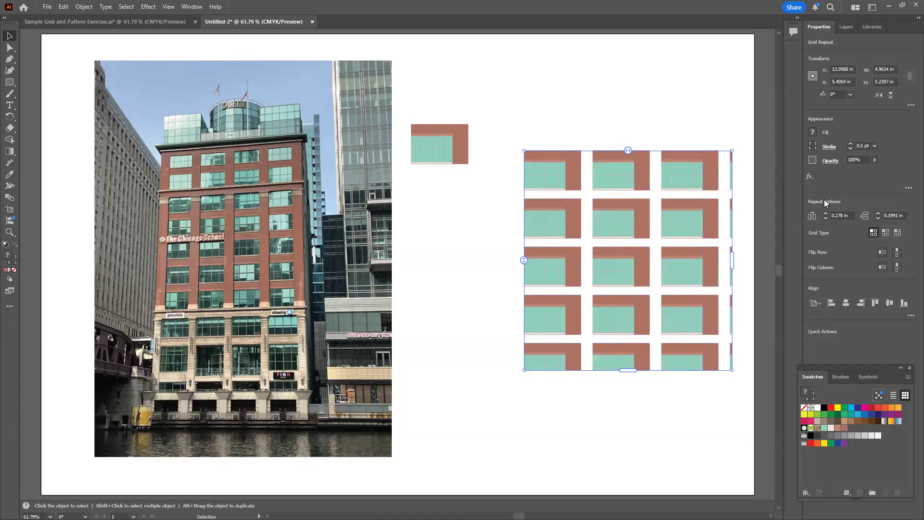
pyautogui.click(841, 217)
pyautogui.moveTo(850, 215); pyautogui.dragTo(799, 218)
pyautogui.write('0')
pyautogui.click(896, 215)
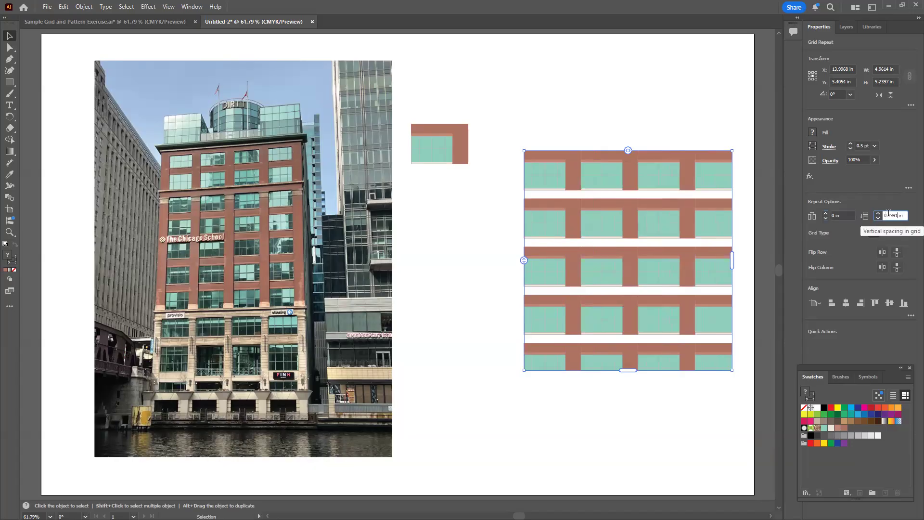
pyautogui.doubleClick(888, 214)
pyautogui.write('0')
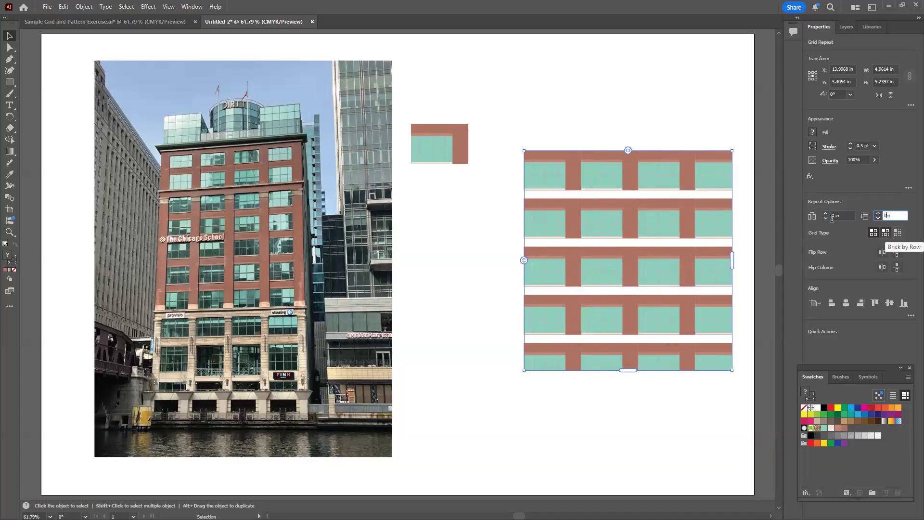
pyautogui.press('Return')
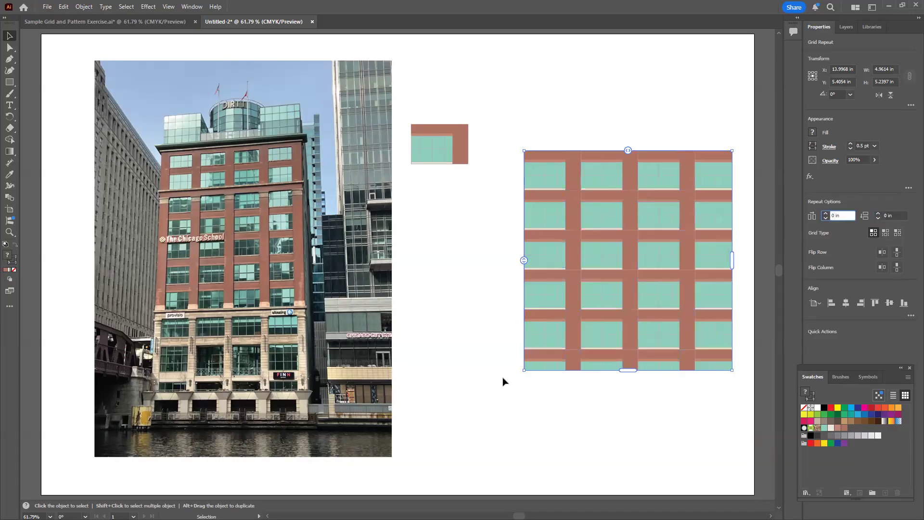
# Move the window grid up to align with the building photo's top edge and enlarge it slightly
pyautogui.click(468, 382)
pyautogui.moveTo(605, 280); pyautogui.dragTo(585, 183)
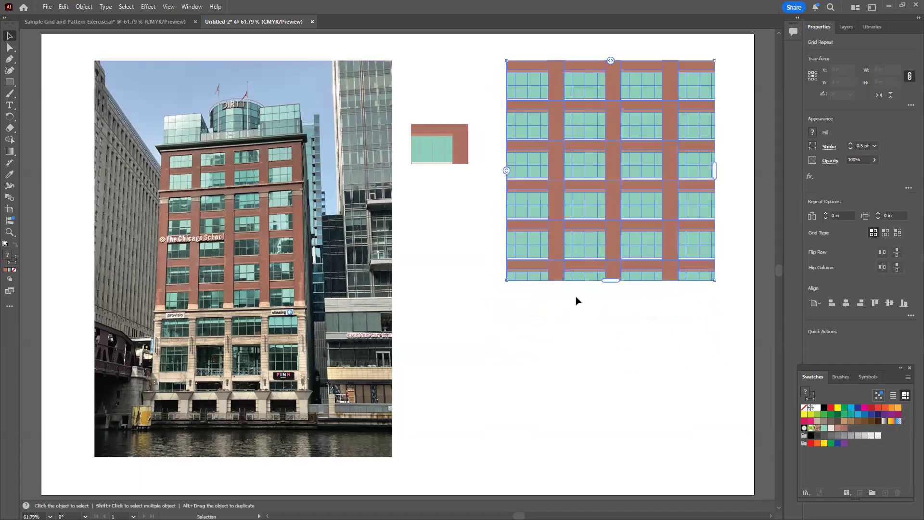
pyautogui.moveTo(715, 280); pyautogui.dragTo(707, 322)
pyautogui.click(664, 343)
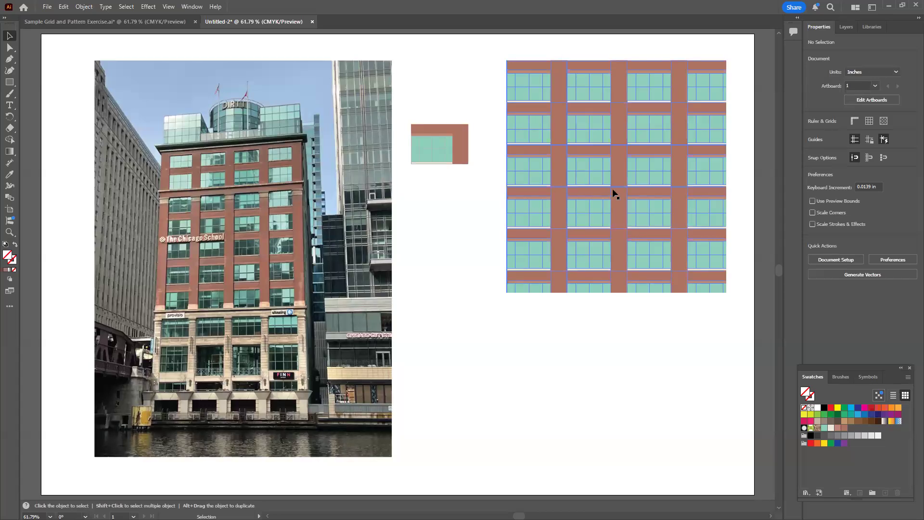
# Examine the joints between the repeated window tiles up close
pyautogui.press('z')
pyautogui.click(618, 162)
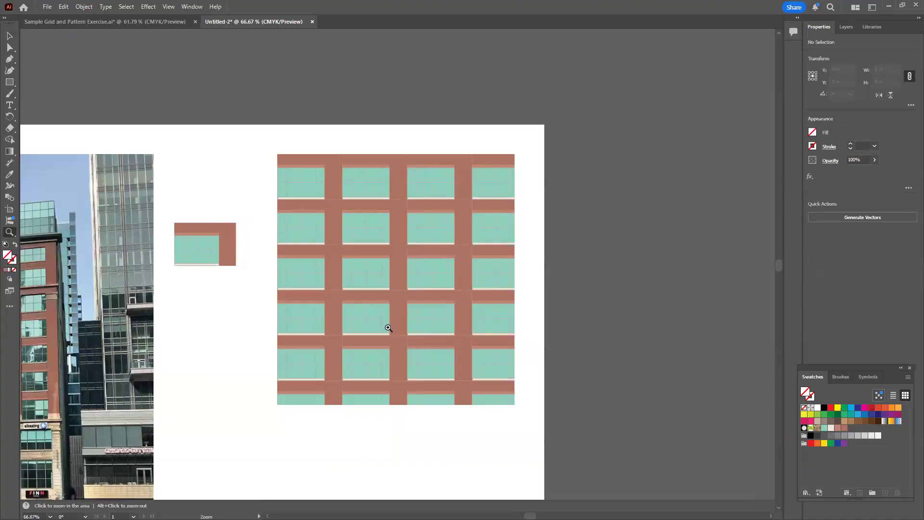
pyautogui.click(390, 332)
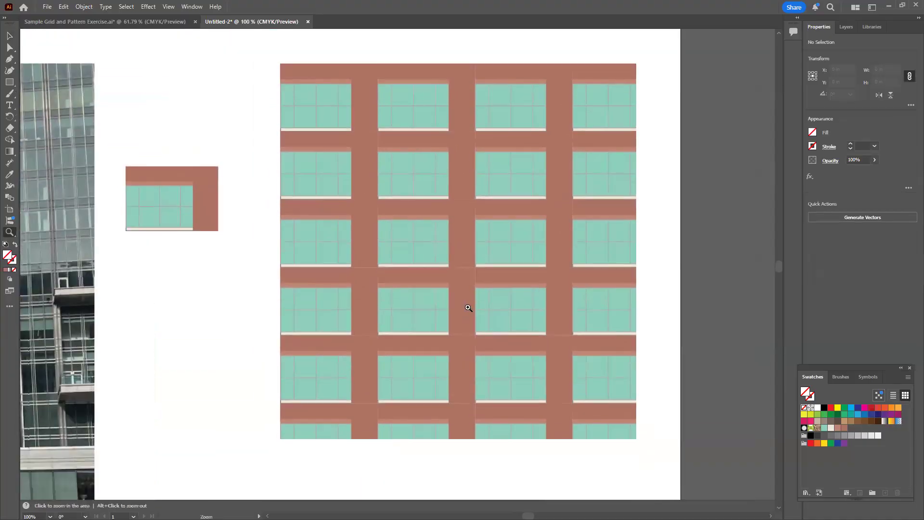
pyautogui.click(9, 35)
# Shift the source window tile inside the grid repeat right and slightly up so brick borders the grid's left edge
pyautogui.doubleClick(453, 259)
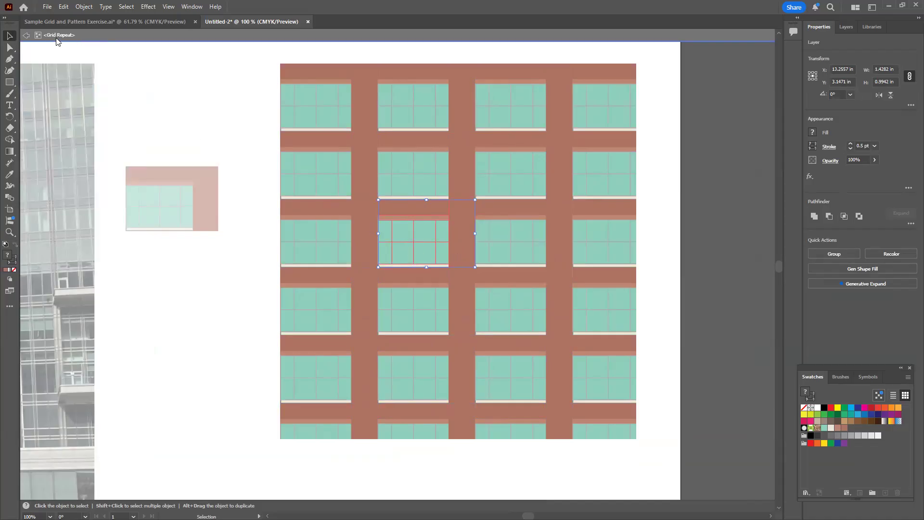
pyautogui.click(480, 243)
pyautogui.moveTo(464, 238)
pyautogui.mouseDown()
pyautogui.moveTo(484, 227)
pyautogui.moveTo(449, 227)
pyautogui.moveTo(485, 258)
pyautogui.moveTo(488, 232)
pyautogui.moveTo(465, 233)
pyautogui.moveTo(491, 238)
pyautogui.moveTo(478, 236)
pyautogui.mouseUp()
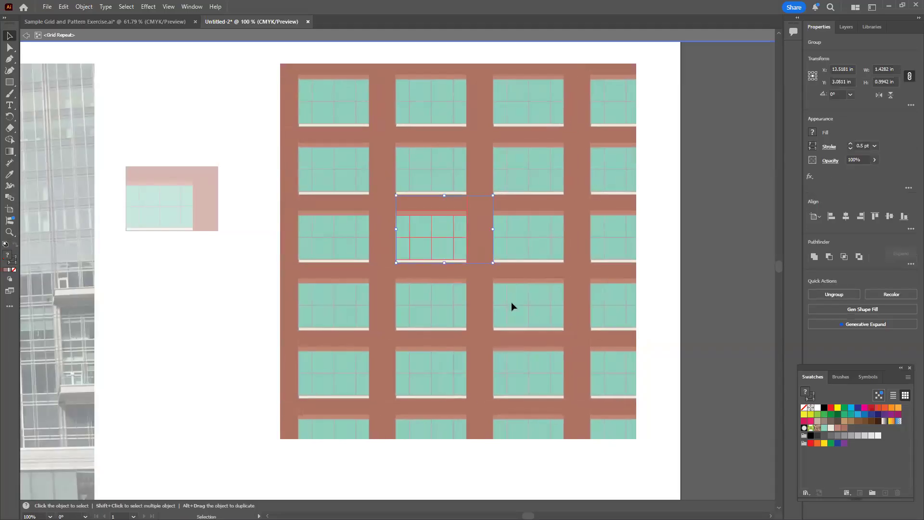
pyautogui.click(722, 232)
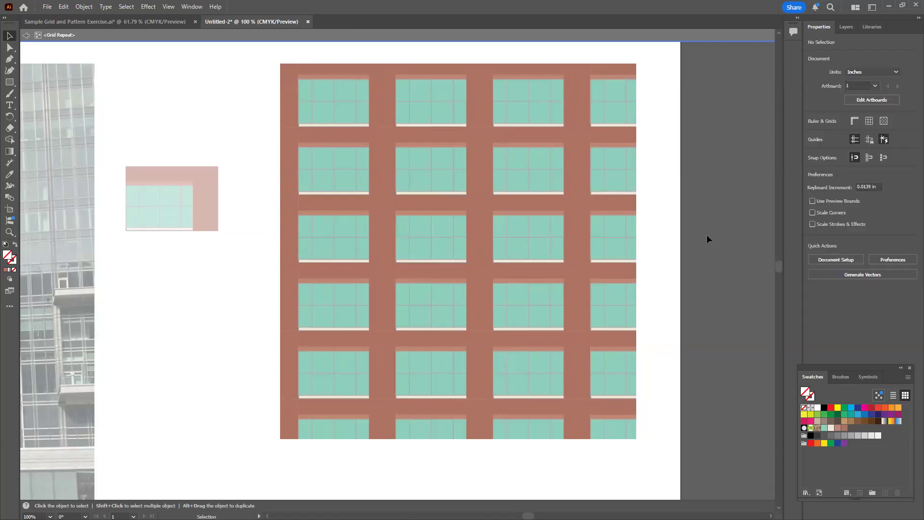
pyautogui.doubleClick(188, 345)
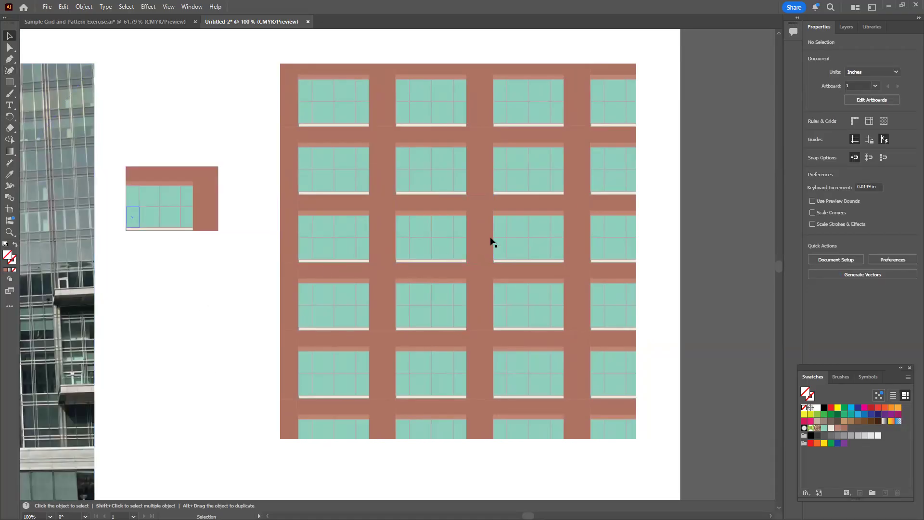
# Reposition the source tile inside the grid repeat so the top window row is whole and brick closes the right edge
pyautogui.doubleClick(513, 206)
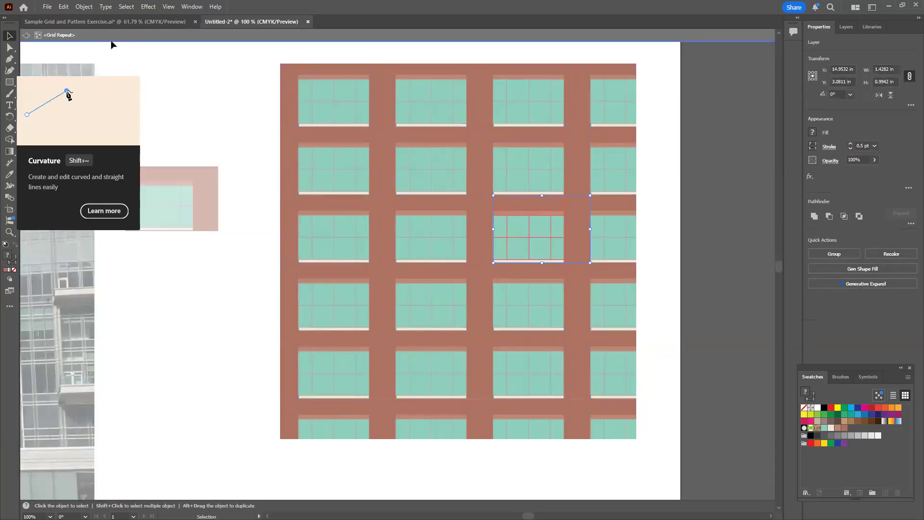
pyautogui.click(480, 169)
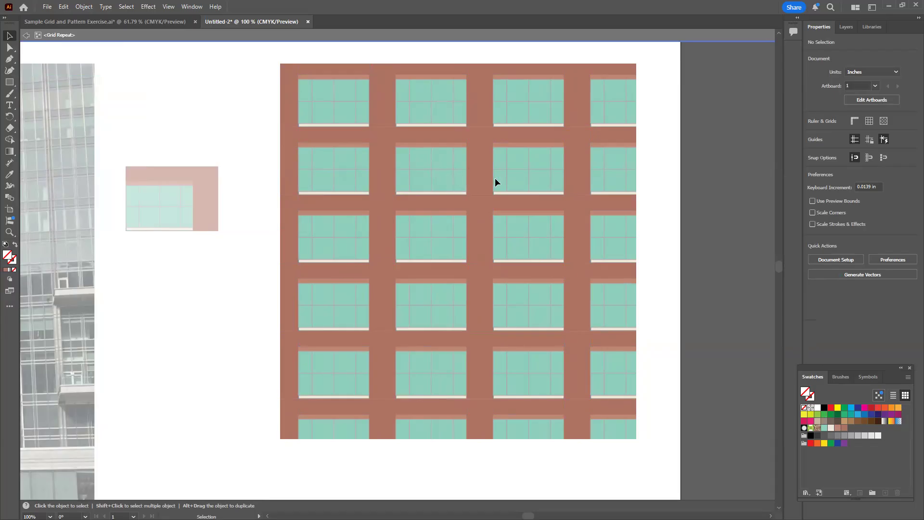
pyautogui.click(513, 212)
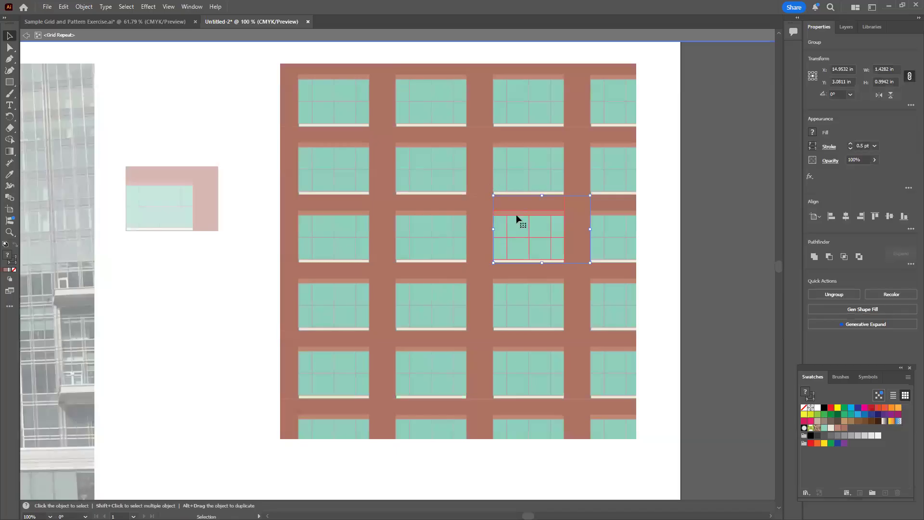
pyautogui.moveTo(516, 219); pyautogui.dragTo(487, 204)
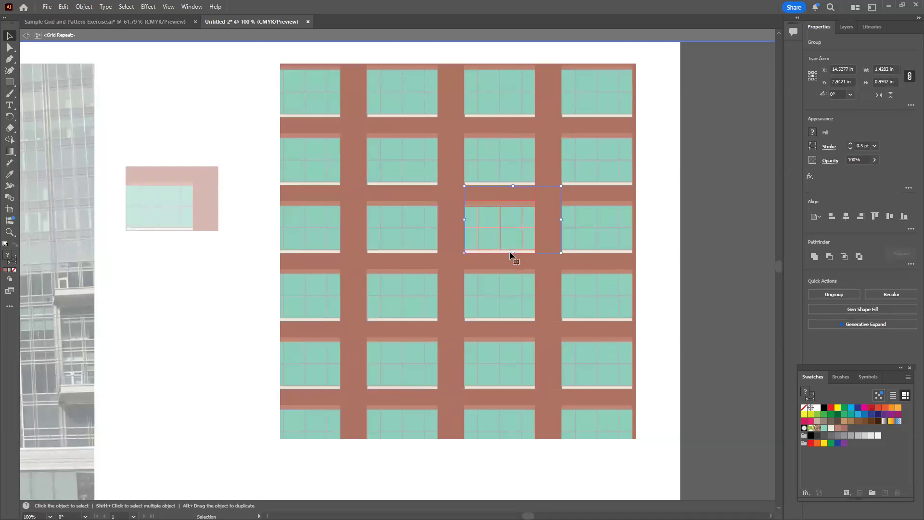
pyautogui.moveTo(499, 215); pyautogui.dragTo(463, 211)
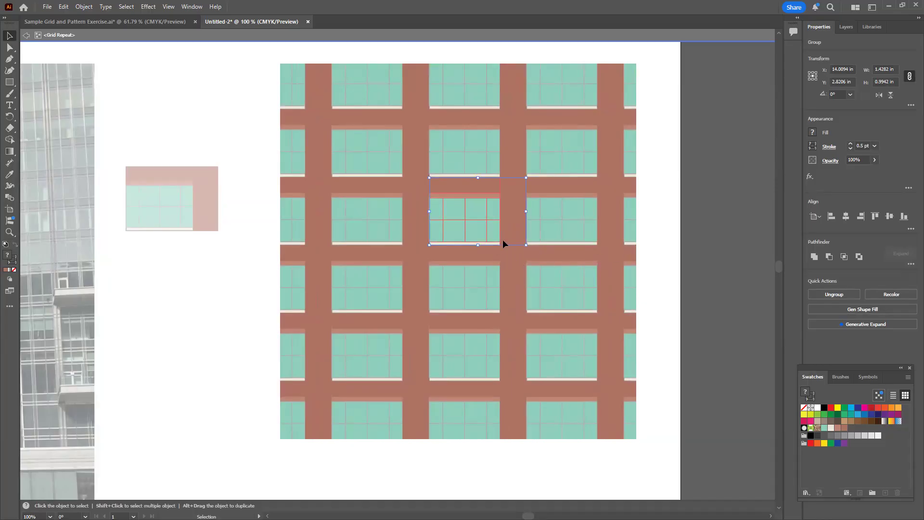
pyautogui.moveTo(491, 235); pyautogui.dragTo(511, 188)
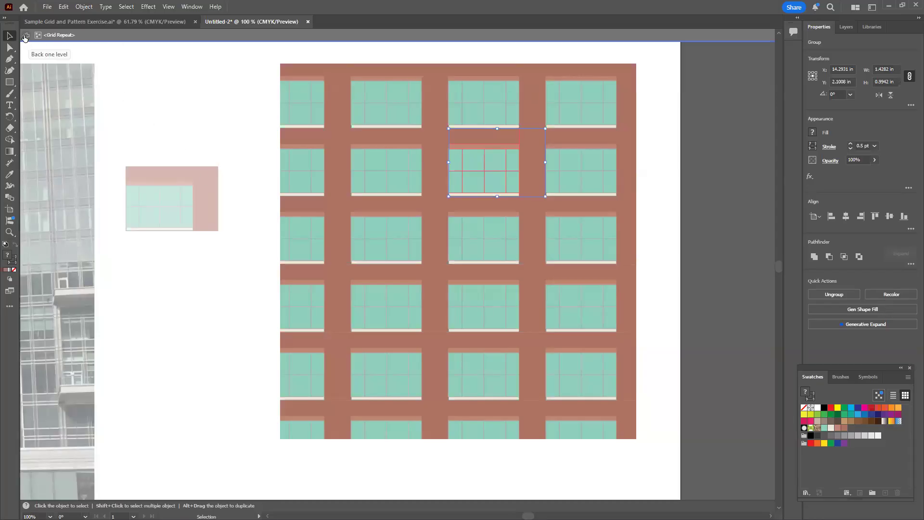
pyautogui.click(26, 38)
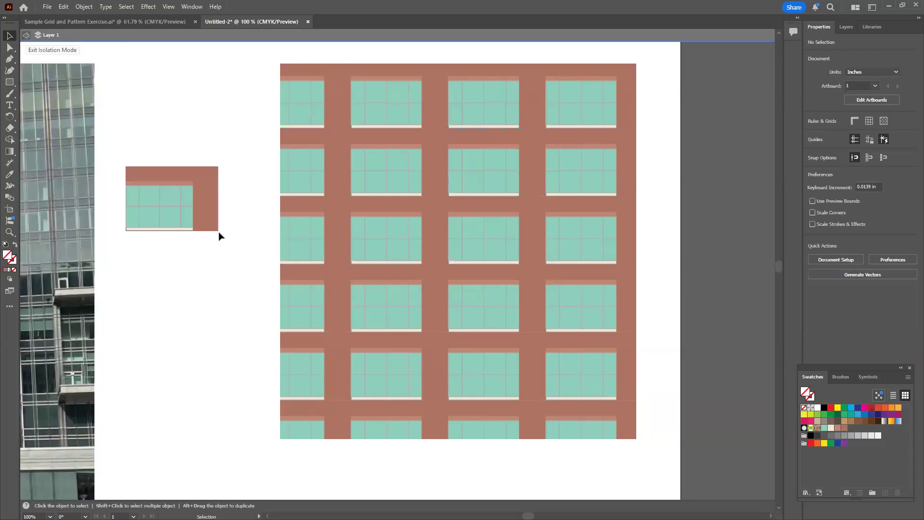
# Shorten the window grid repeat to about 5.2 in tall so it ends on a brick band below the fifth row
pyautogui.click(355, 225)
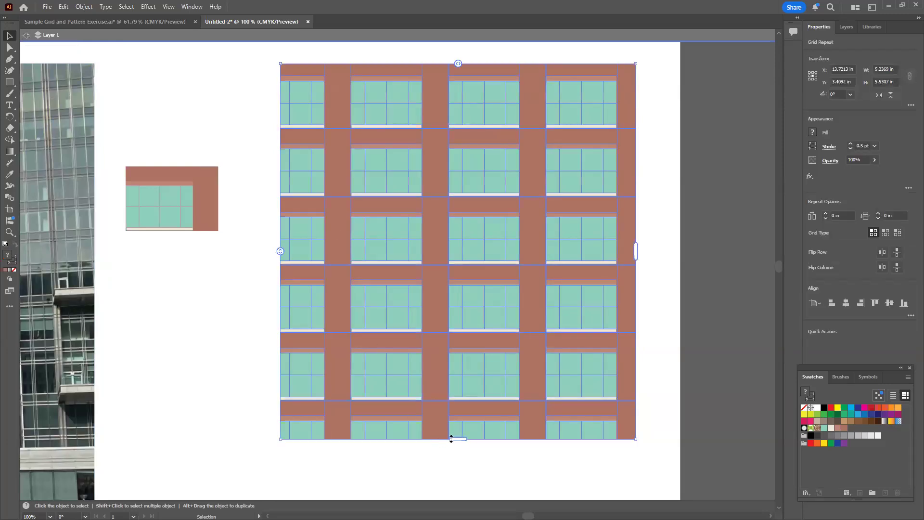
pyautogui.moveTo(454, 438); pyautogui.dragTo(451, 417)
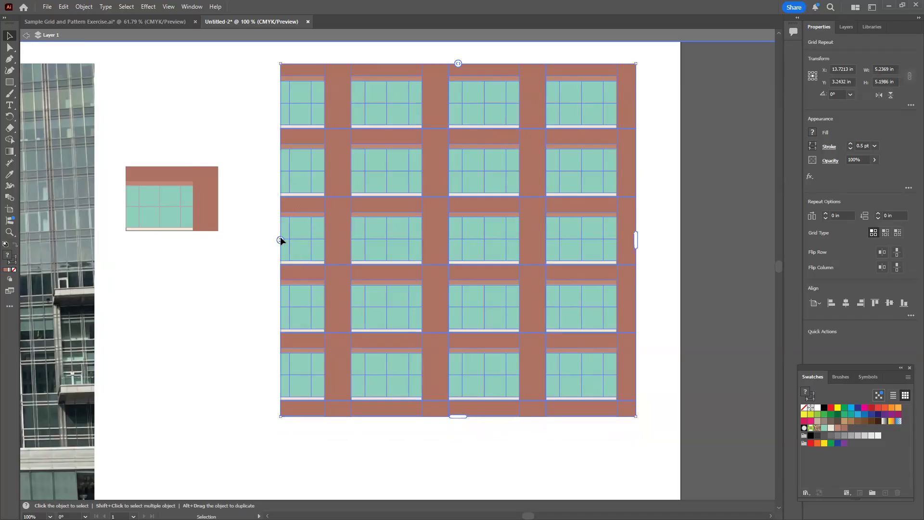
pyautogui.moveTo(635, 240)
pyautogui.mouseDown()
pyautogui.moveTo(617, 240)
pyautogui.moveTo(634, 242)
pyautogui.mouseUp()
# Shift the source tile horizontally inside the grid repeat so a brick column borders the facade's left edge
pyautogui.doubleClick(495, 230)
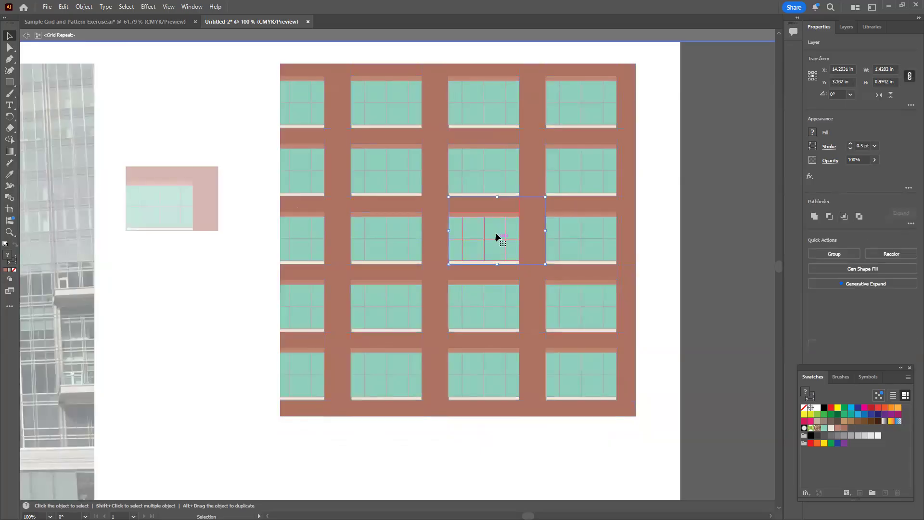
pyautogui.moveTo(497, 238); pyautogui.dragTo(452, 239)
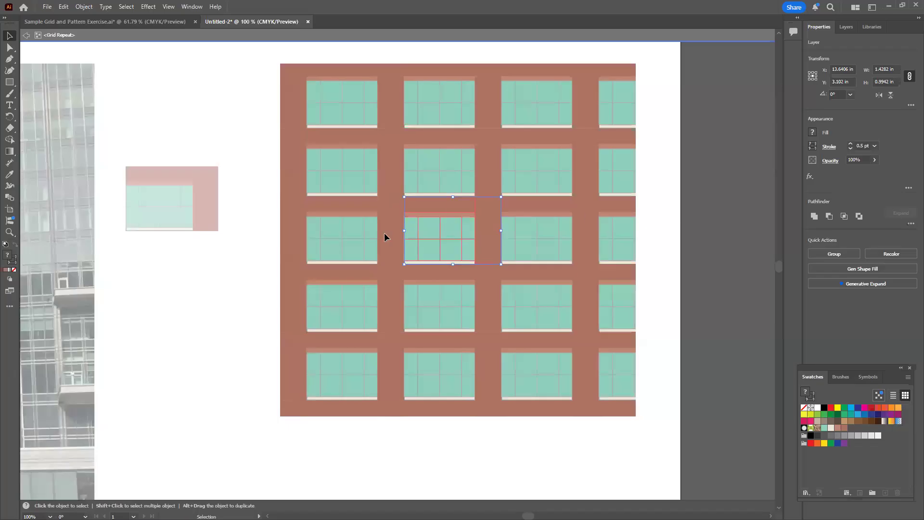
pyautogui.doubleClick(214, 319)
# Widen the grid repeat to about 6.12 in to show four full window columns and move it left onto the artboard
pyautogui.click(631, 235)
pyautogui.moveTo(636, 238); pyautogui.dragTo(696, 239)
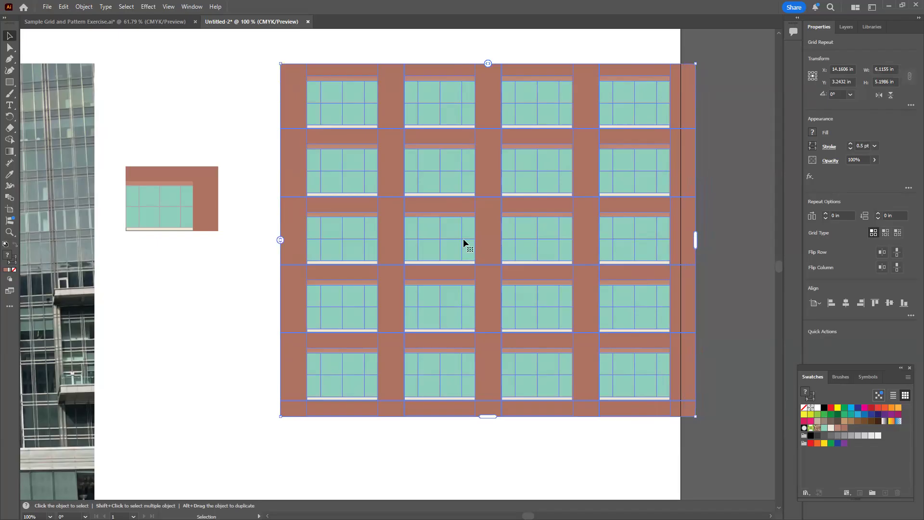
pyautogui.moveTo(462, 238); pyautogui.dragTo(416, 232)
pyautogui.click(715, 235)
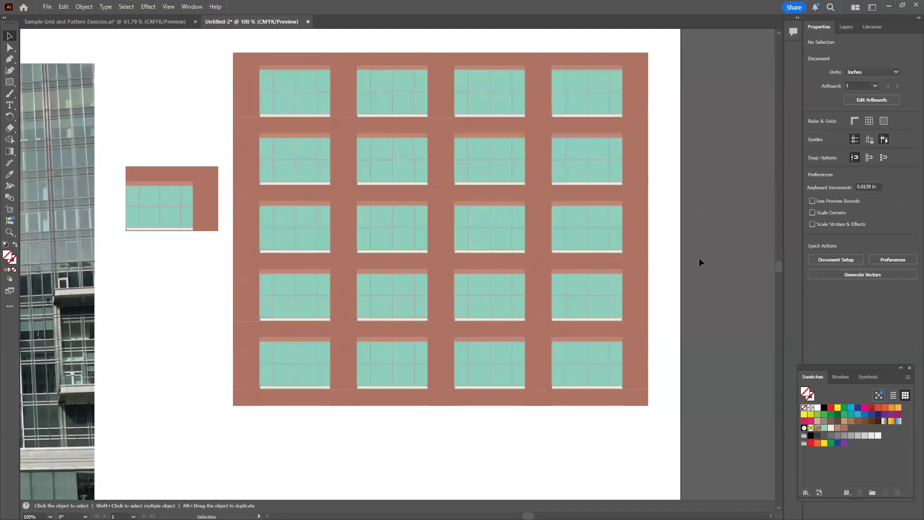
# Fill one upper windowpane of the grid's source tile with CMYK Green and return to the whole artwork
pyautogui.doubleClick(405, 235)
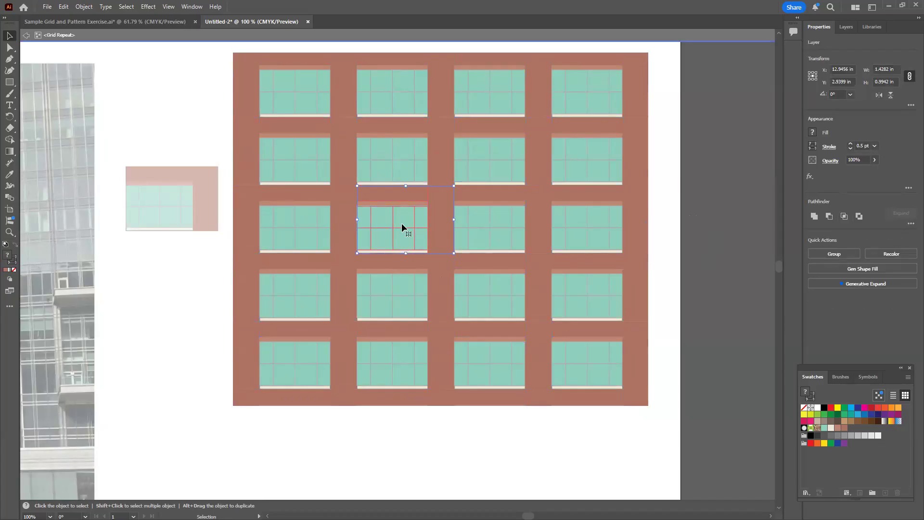
pyautogui.doubleClick(402, 232)
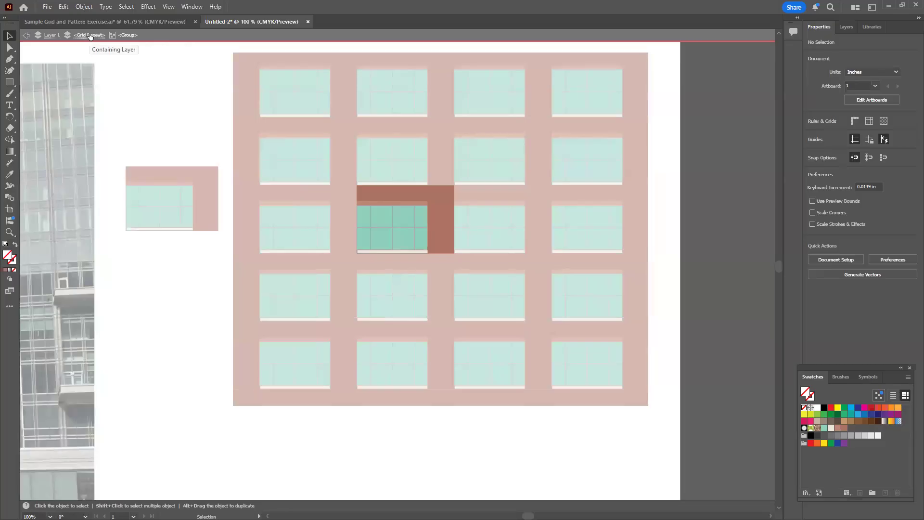
pyautogui.click(405, 224)
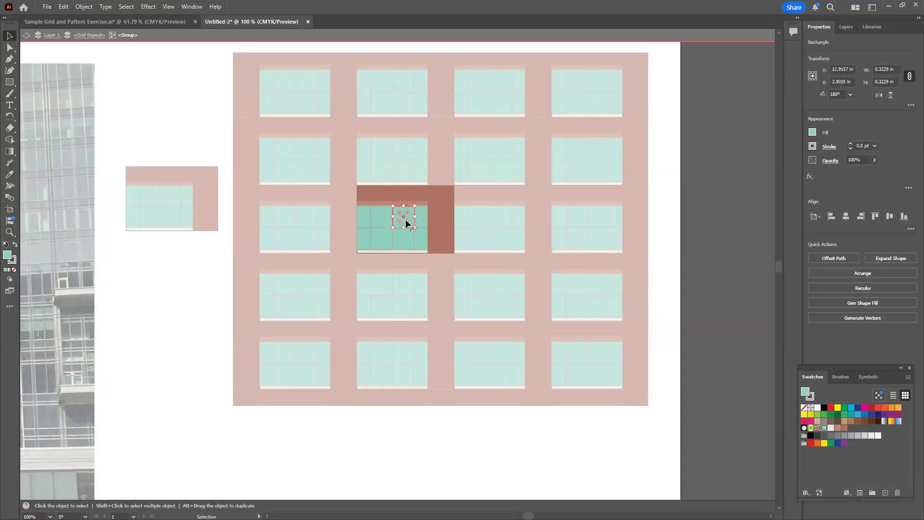
pyautogui.click(812, 133)
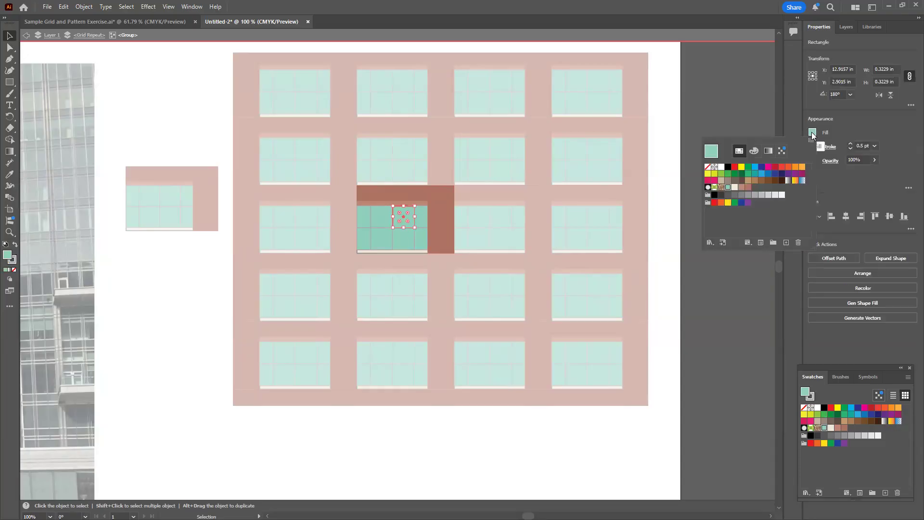
pyautogui.click(748, 168)
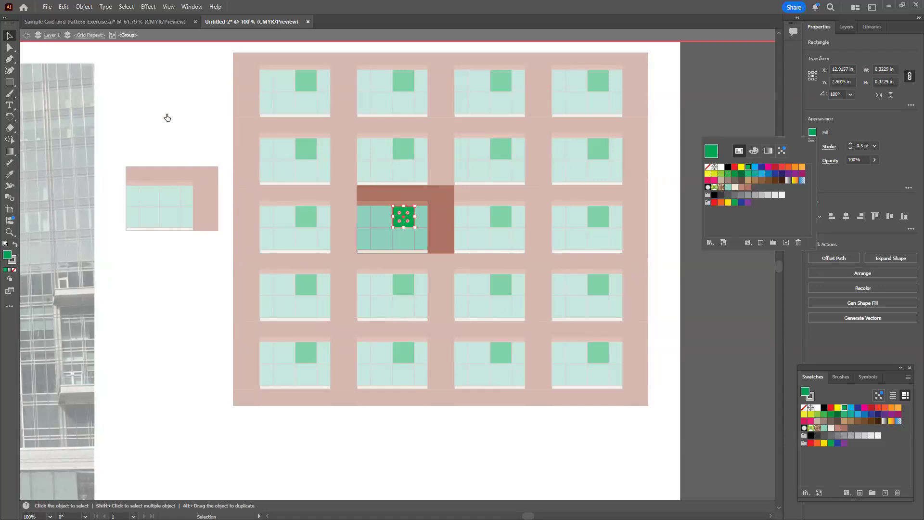
pyautogui.click(27, 37)
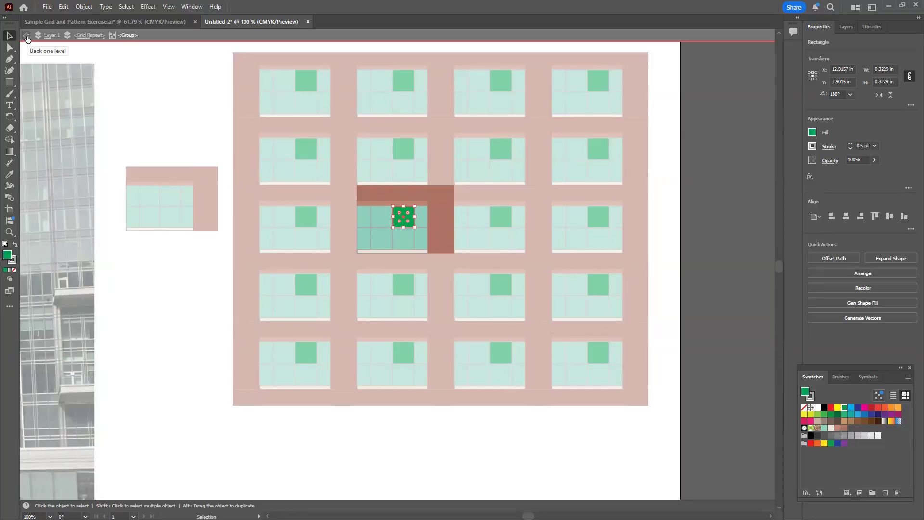
pyautogui.click(27, 38)
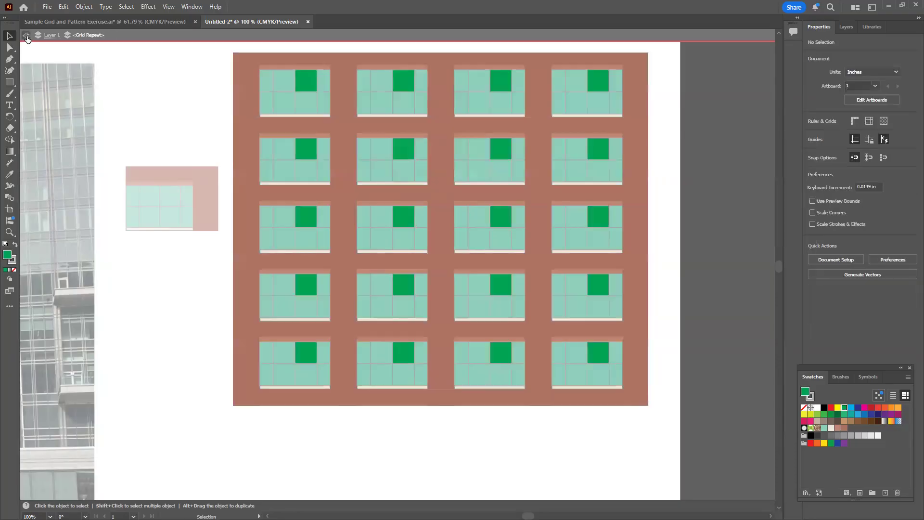
pyautogui.click(27, 37)
pyautogui.click(27, 37)
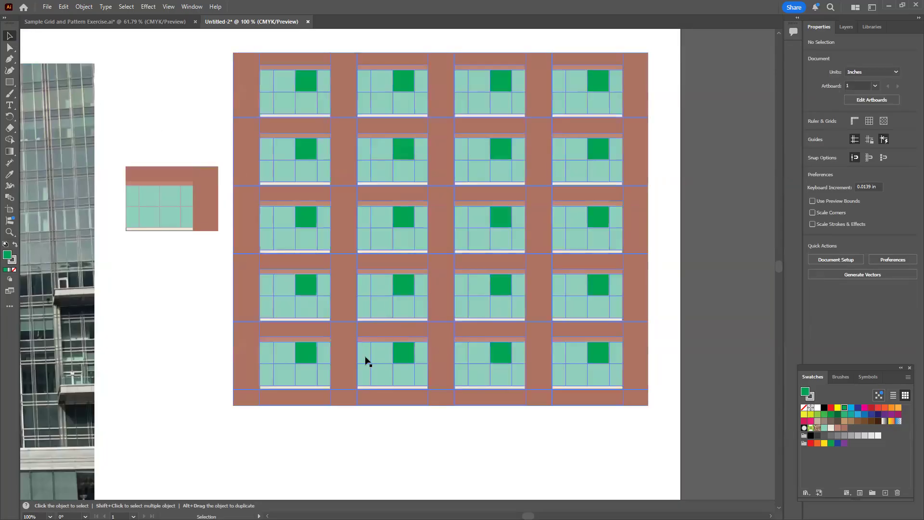
# Duplicate the standalone window group and place the copy in the empty area below the grid, beside the photo's lower right edge
pyautogui.moveTo(244, 367); pyautogui.dragTo(405, 387)
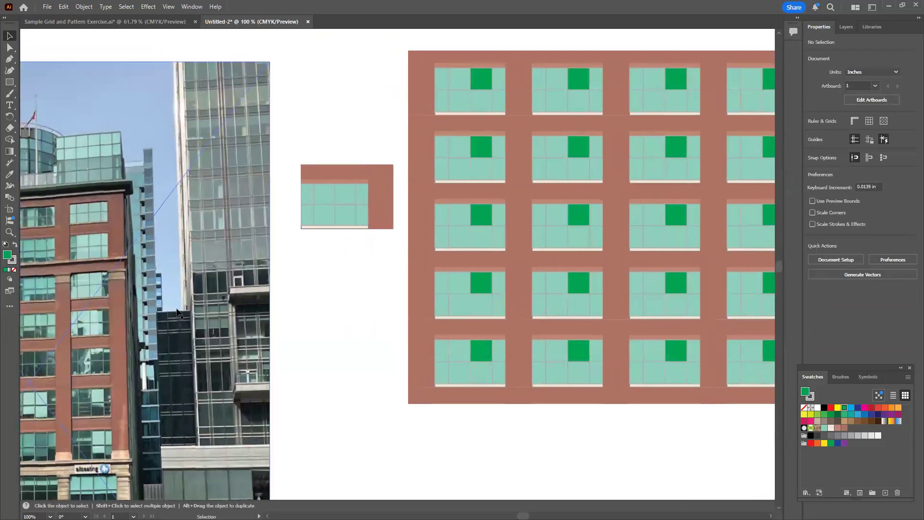
pyautogui.moveTo(84, 335); pyautogui.dragTo(175, 309)
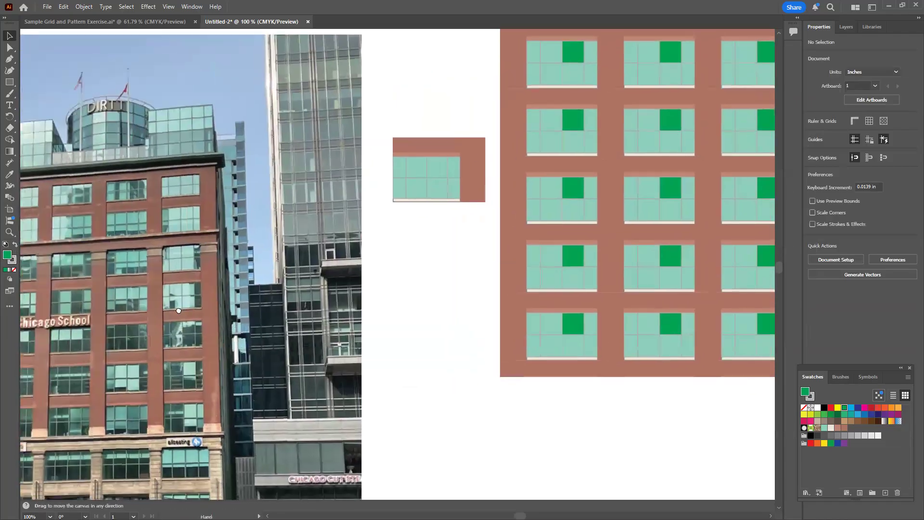
pyautogui.moveTo(361, 312); pyautogui.dragTo(182, 359)
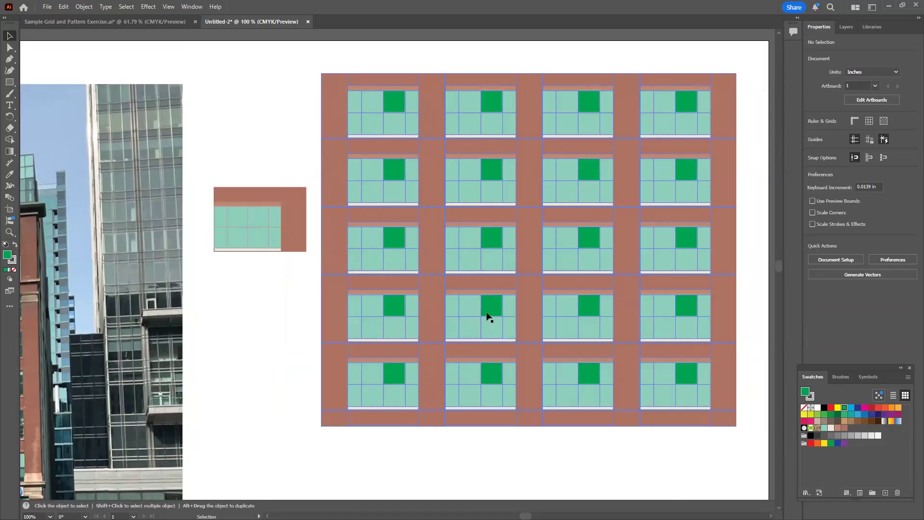
pyautogui.hotkey('ctrl', '0')
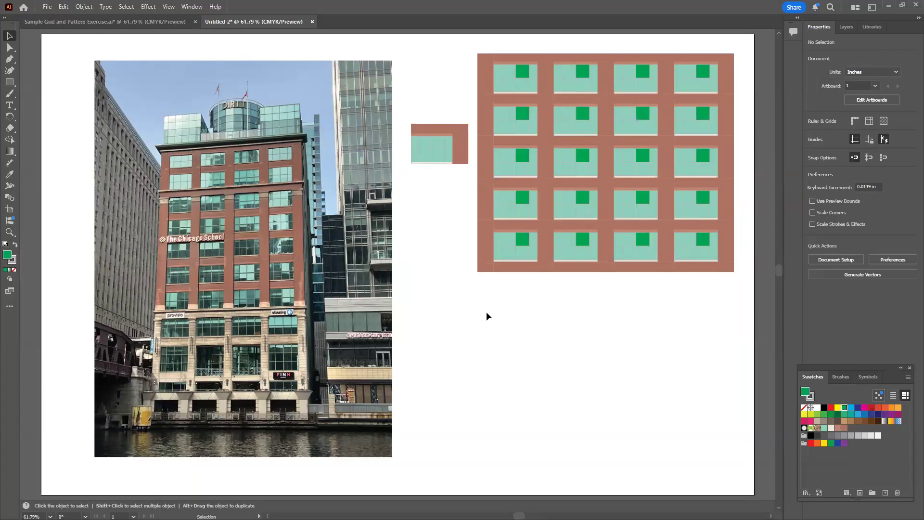
pyautogui.click(443, 154)
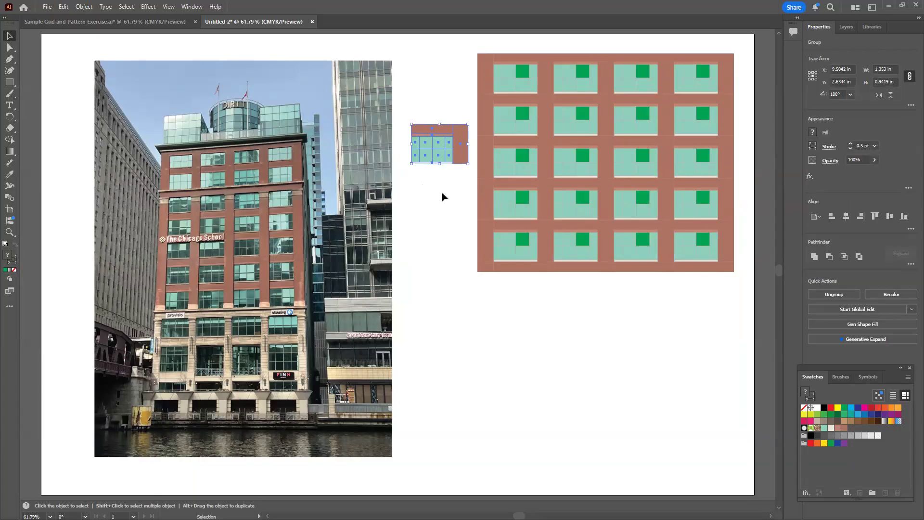
pyautogui.press('a')
pyautogui.hotkey('ctrl', 'v')
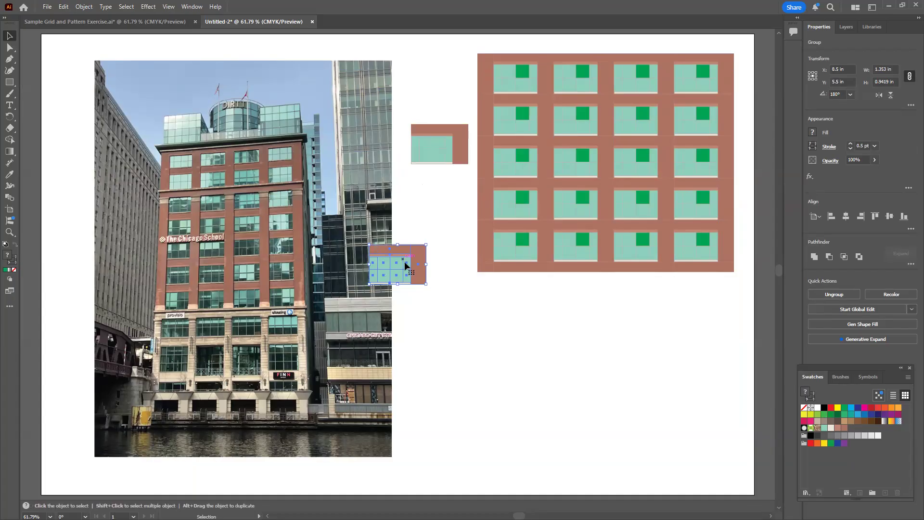
pyautogui.moveTo(410, 268); pyautogui.dragTo(451, 388)
pyautogui.click(519, 418)
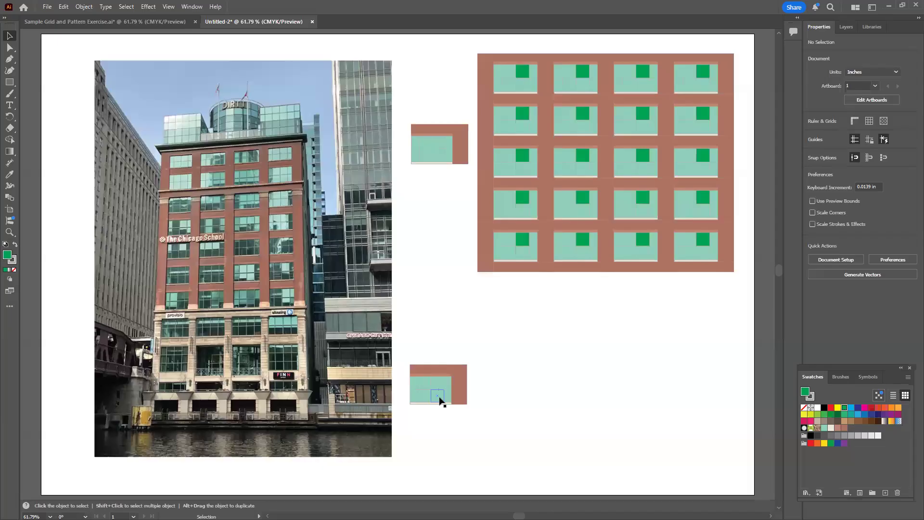
# Ungroup the window tile copy in the empty area below the grid so its rectangles are separate
pyautogui.press('z')
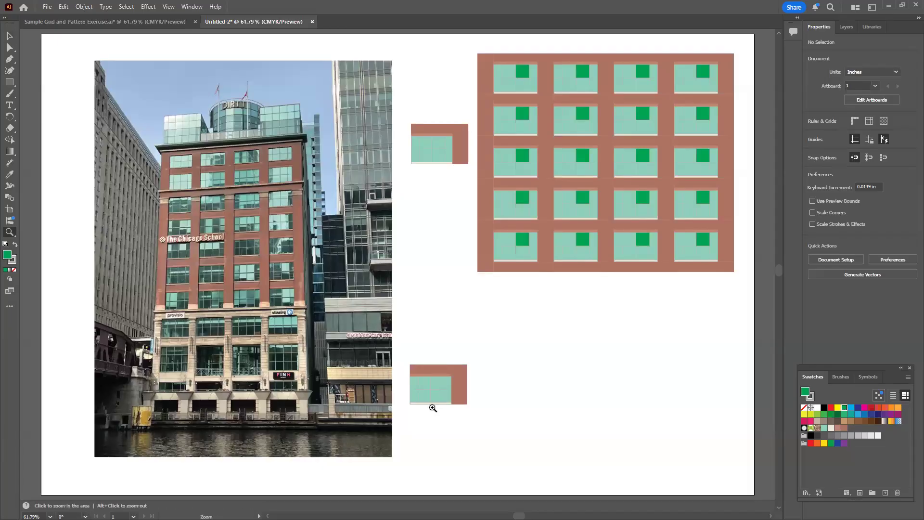
pyautogui.moveTo(443, 388); pyautogui.dragTo(698, 357)
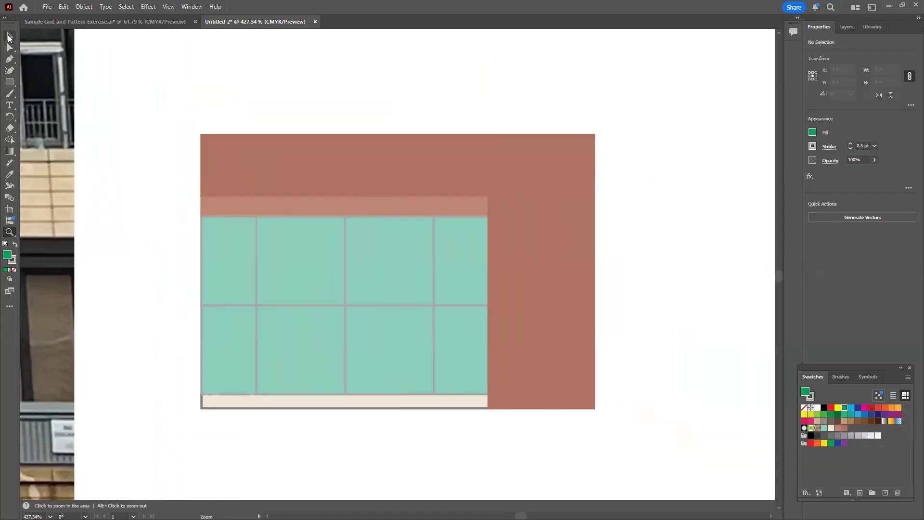
pyautogui.press('v')
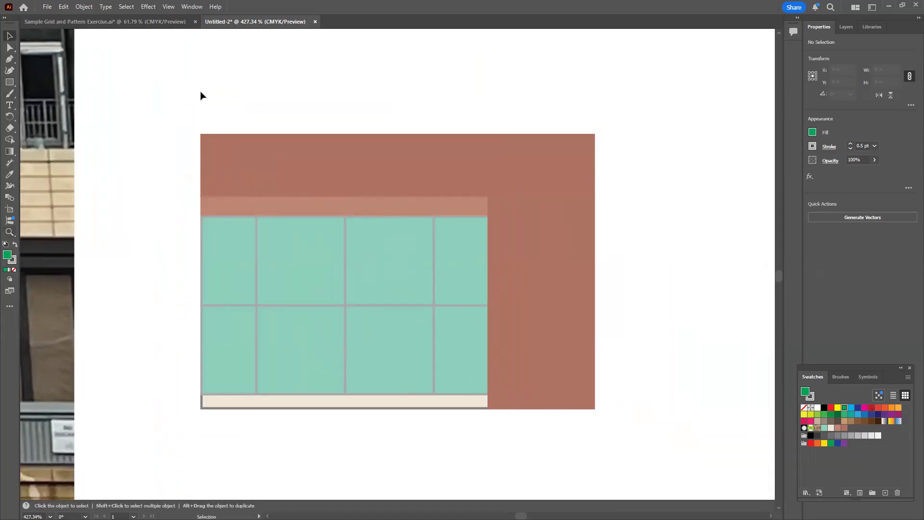
pyautogui.click(378, 305)
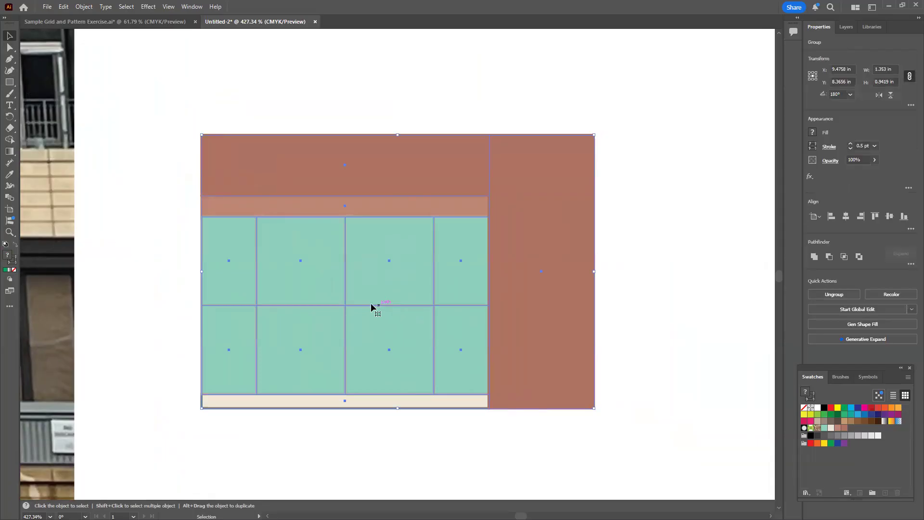
pyautogui.rightClick(344, 278)
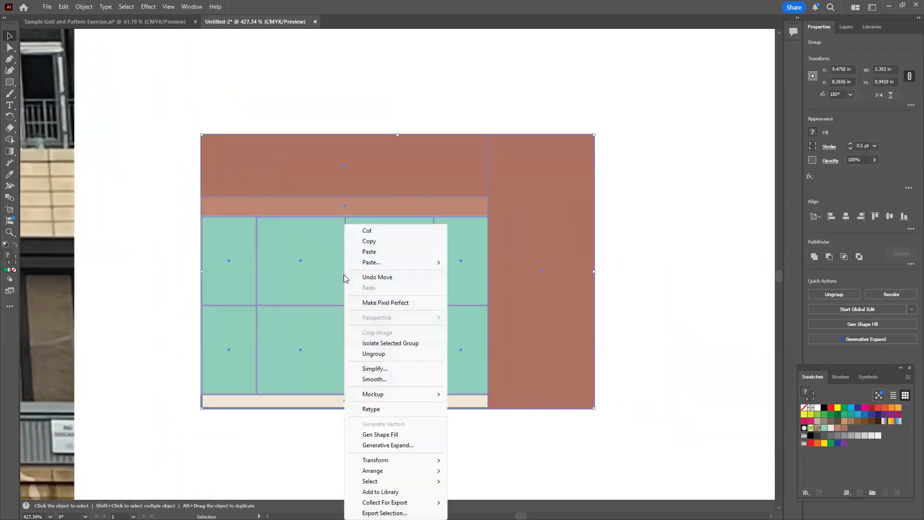
pyautogui.moveTo(397, 402)
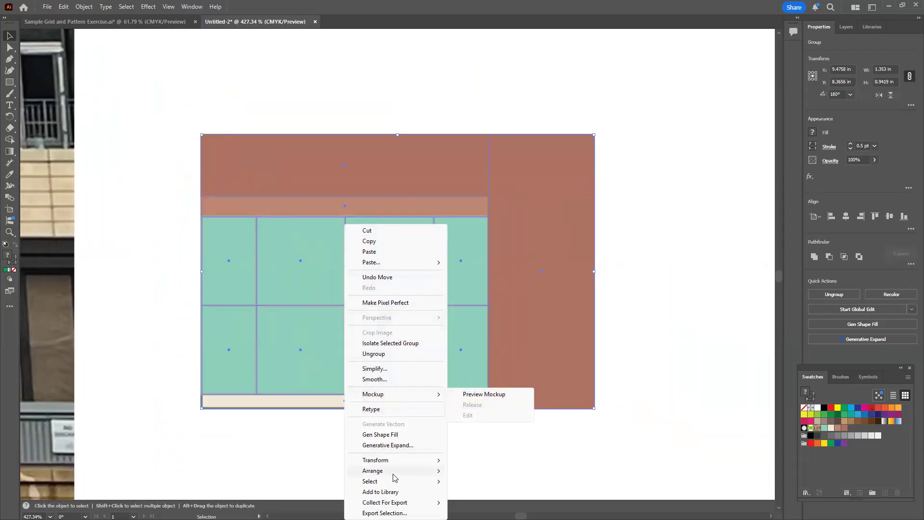
pyautogui.moveTo(392, 474)
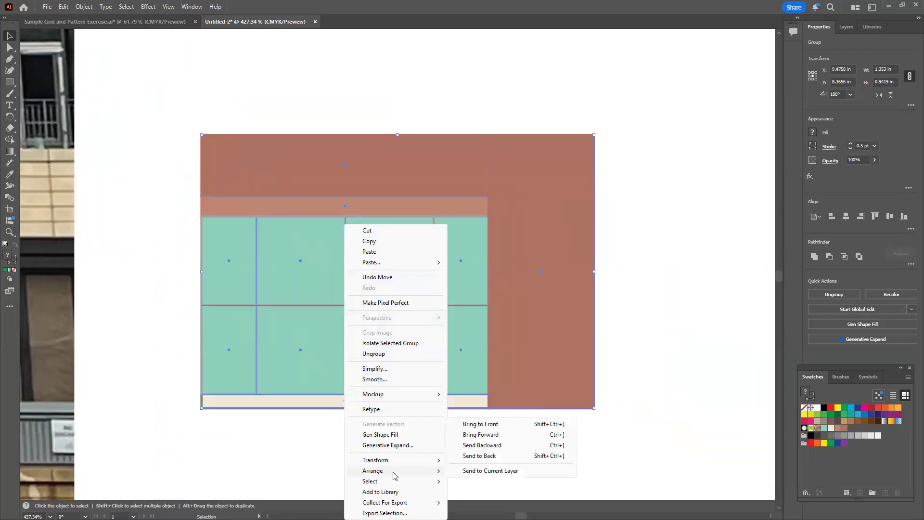
pyautogui.click(373, 353)
pyautogui.click(147, 221)
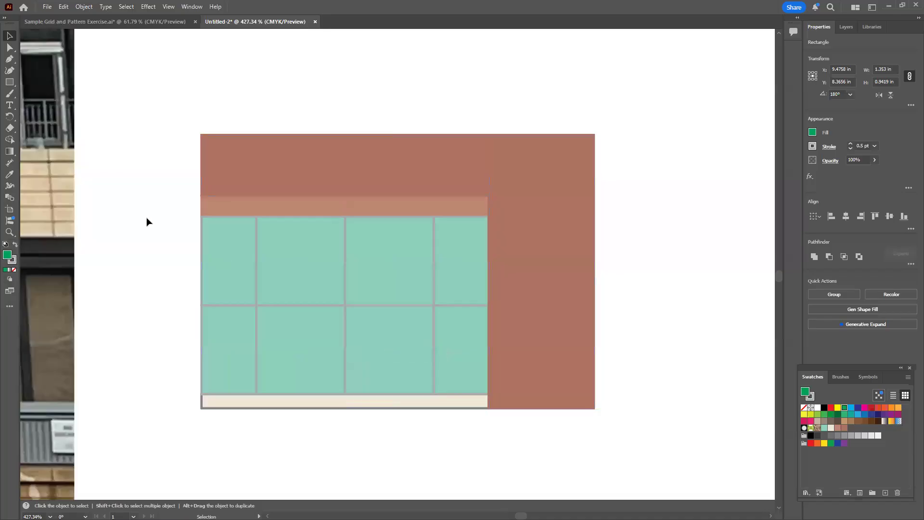
# Check that the copy's brick bars, lintel strip and upper windowpanes can each be selected individually
pyautogui.click(357, 170)
pyautogui.click(576, 213)
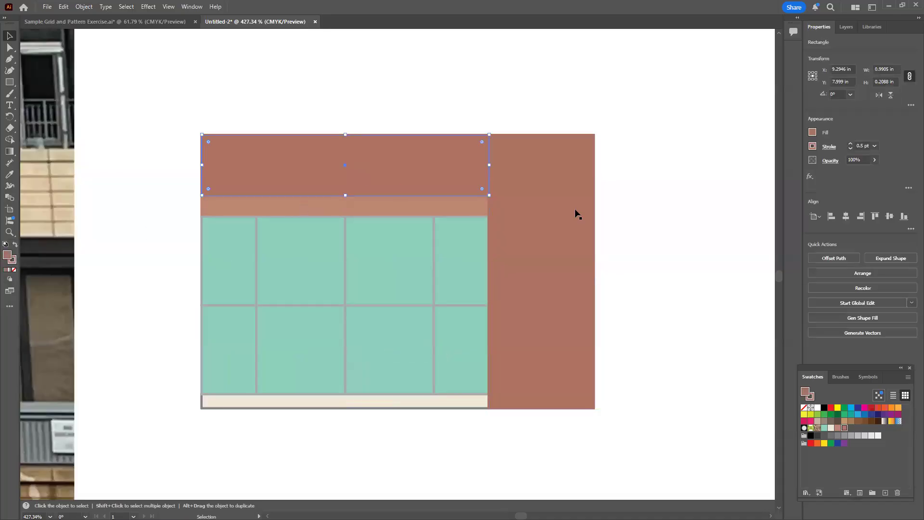
pyautogui.click(458, 215)
pyautogui.click(445, 279)
pyautogui.click(304, 261)
pyautogui.click(234, 261)
pyautogui.click(604, 360)
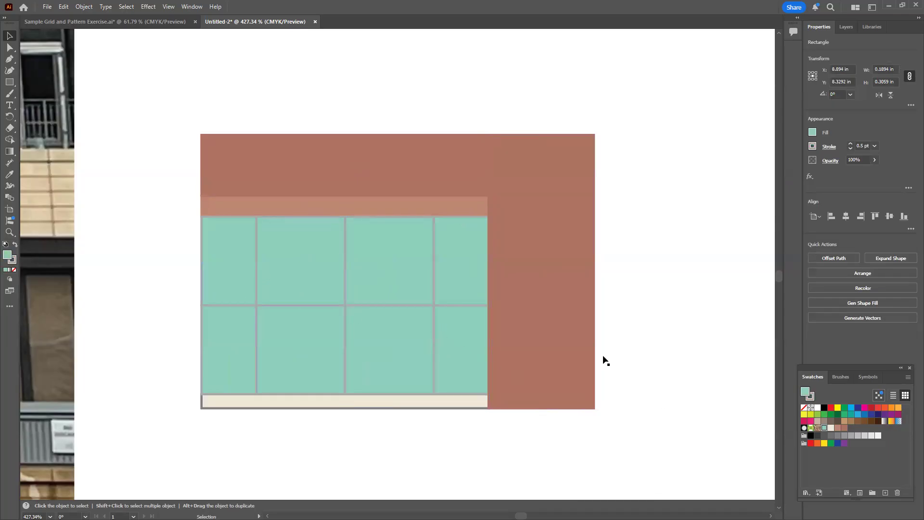
# Switch to the Sample Grid and Pattern Exercise document and examine its rearranged tile shapes alongside the repeated pattern
pyautogui.click(123, 22)
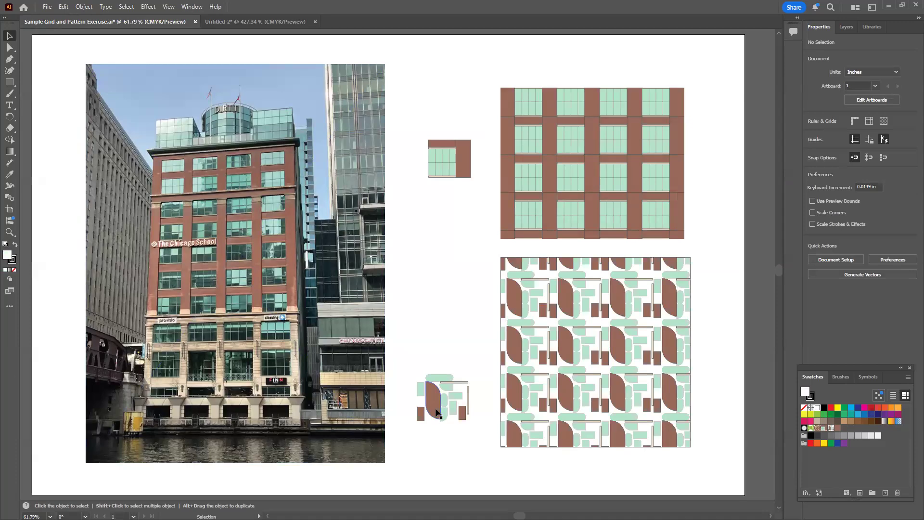
pyautogui.press('z')
pyautogui.moveTo(427, 413); pyautogui.dragTo(609, 374)
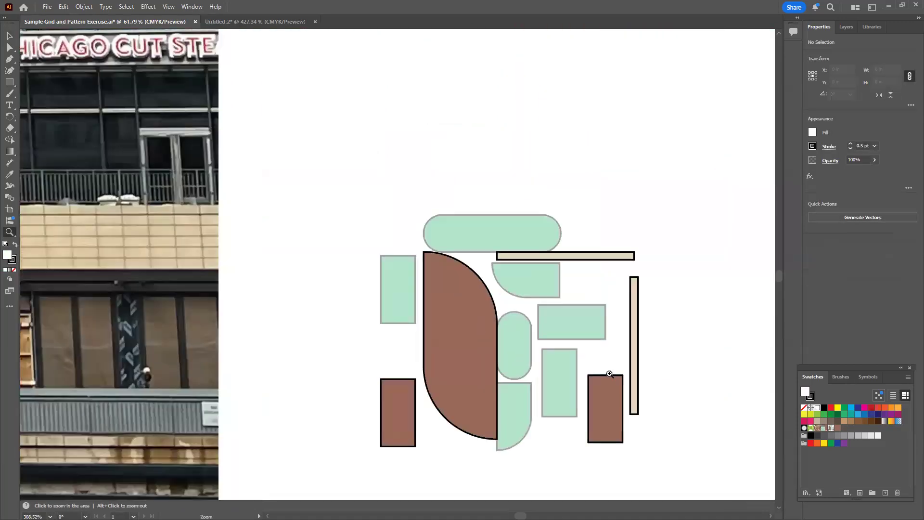
pyautogui.moveTo(471, 331); pyautogui.dragTo(270, 257)
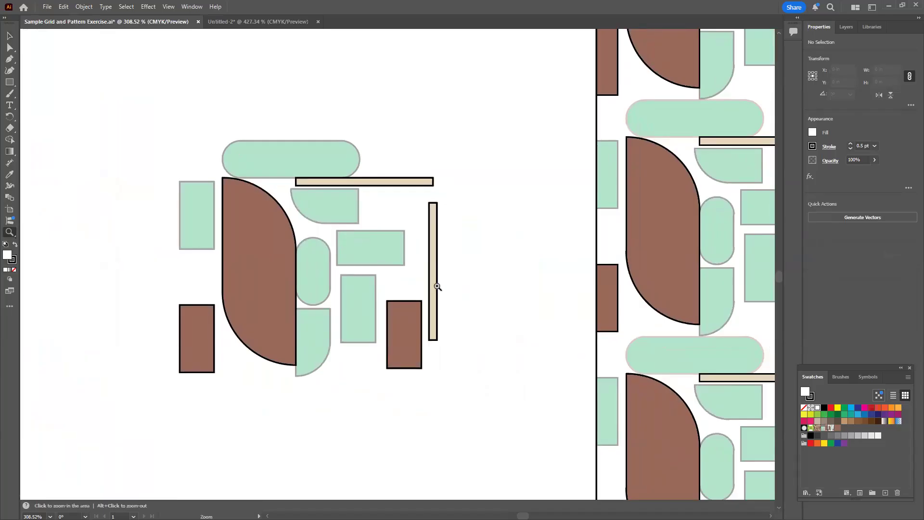
pyautogui.moveTo(647, 315); pyautogui.dragTo(237, 293)
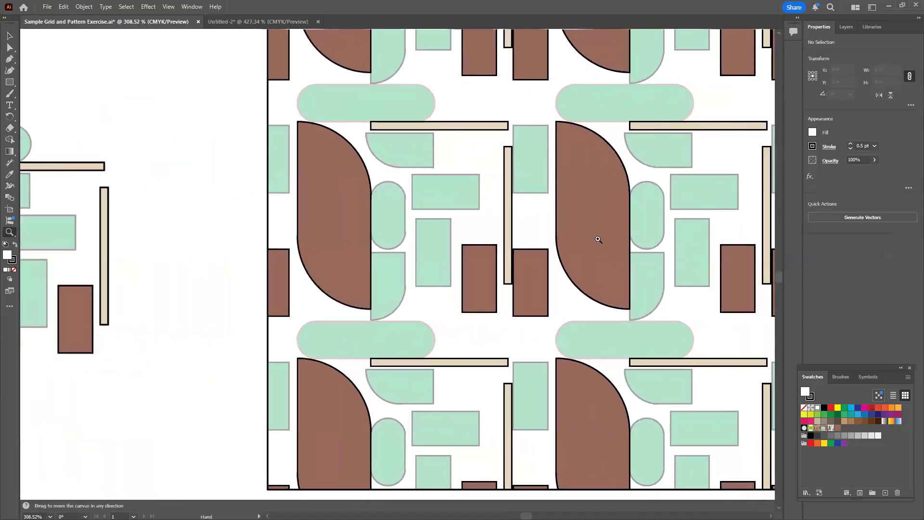
pyautogui.moveTo(393, 262); pyautogui.dragTo(664, 315)
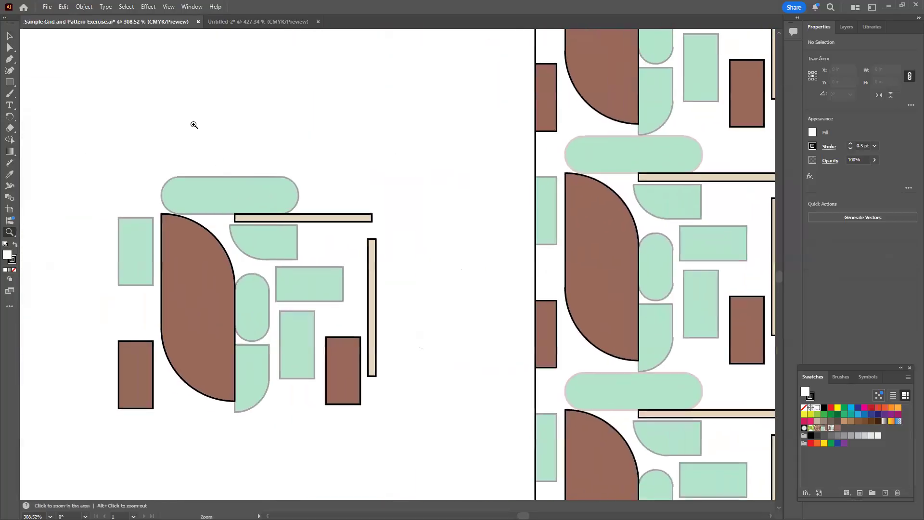
# Return to the Untitled-2 document and pull the brick column, top brick bar, lintel strip and cream sill away from the windowpanes
pyautogui.click(255, 23)
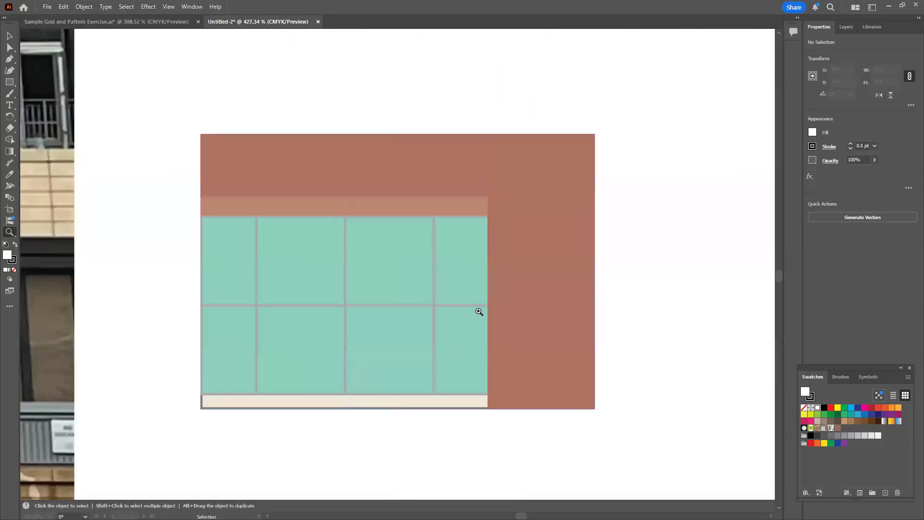
pyautogui.press('v')
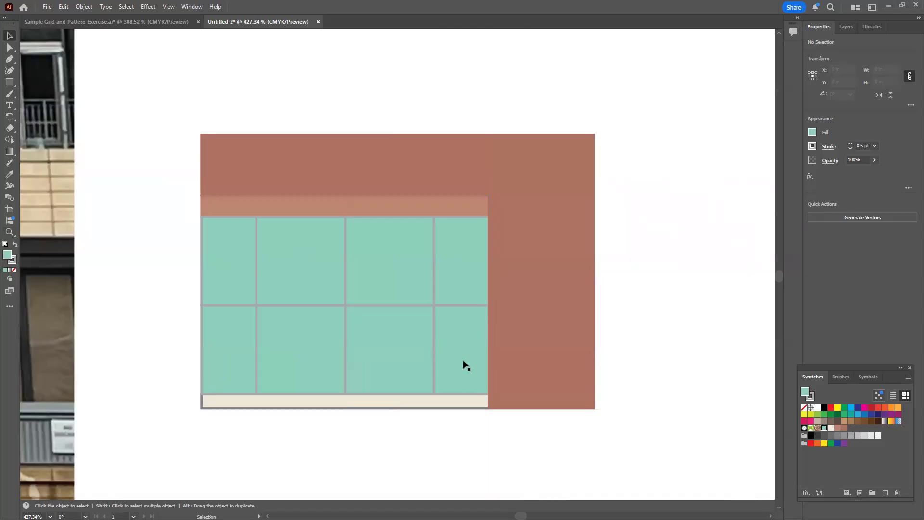
pyautogui.moveTo(553, 326); pyautogui.dragTo(619, 324)
pyautogui.moveTo(413, 160); pyautogui.dragTo(425, 97)
pyautogui.moveTo(418, 206); pyautogui.dragTo(439, 177)
pyautogui.moveTo(457, 404); pyautogui.dragTo(479, 442)
# Spread the green windowpanes apart into two loose rows with gaps between them
pyautogui.moveTo(477, 375); pyautogui.dragTo(515, 396)
pyautogui.moveTo(470, 301); pyautogui.dragTo(489, 286)
pyautogui.moveTo(403, 275); pyautogui.dragTo(407, 284)
pyautogui.moveTo(416, 358); pyautogui.dragTo(425, 370)
pyautogui.moveTo(278, 264); pyautogui.dragTo(190, 235)
pyautogui.moveTo(205, 343); pyautogui.dragTo(167, 362)
pyautogui.moveTo(290, 357); pyautogui.dragTo(281, 369)
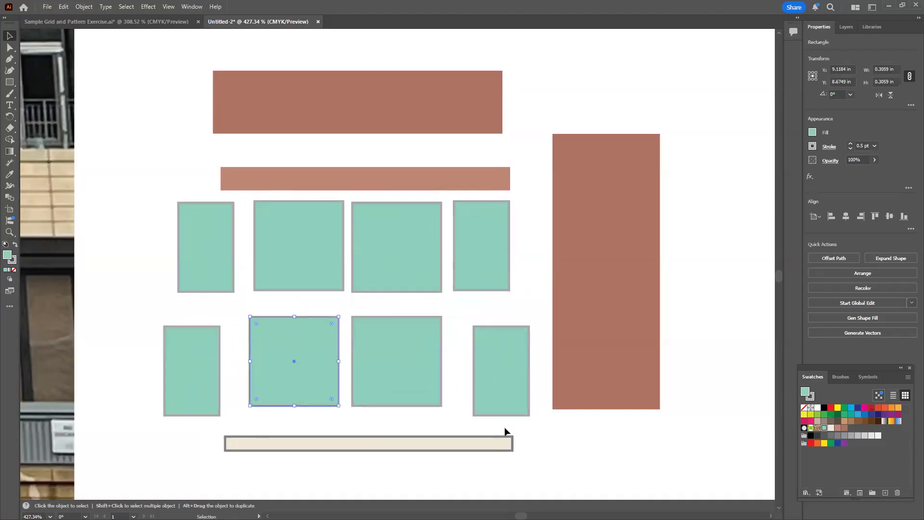
# Round all four corners of the tall brick rectangle and move it farther right, clear of the other shapes
pyautogui.click(586, 249)
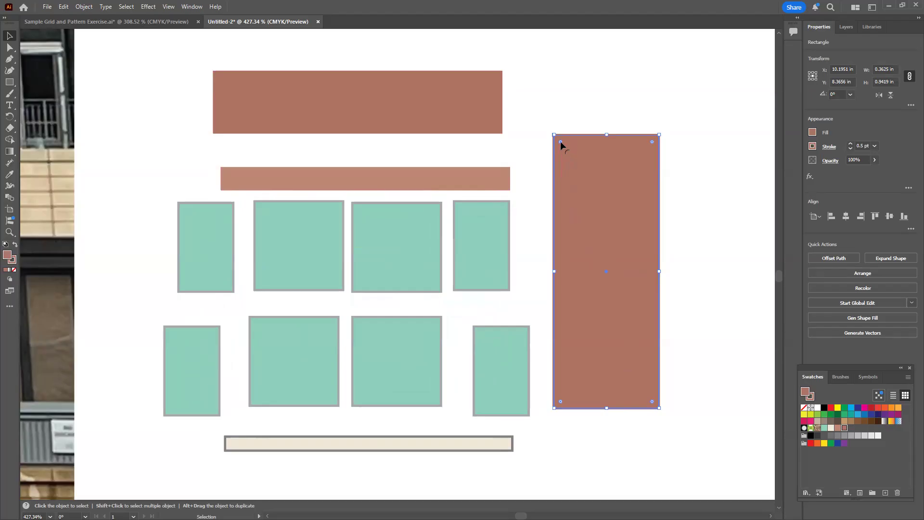
pyautogui.moveTo(560, 142); pyautogui.dragTo(583, 180)
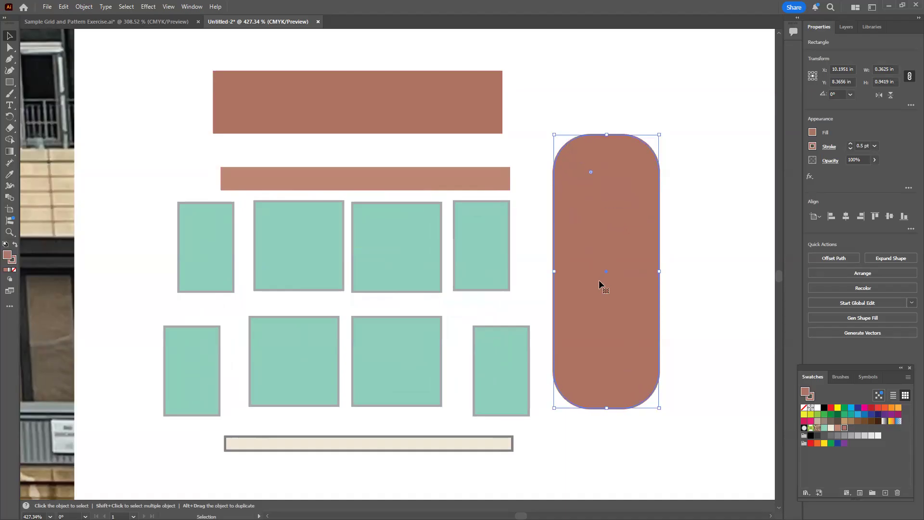
pyautogui.click(677, 258)
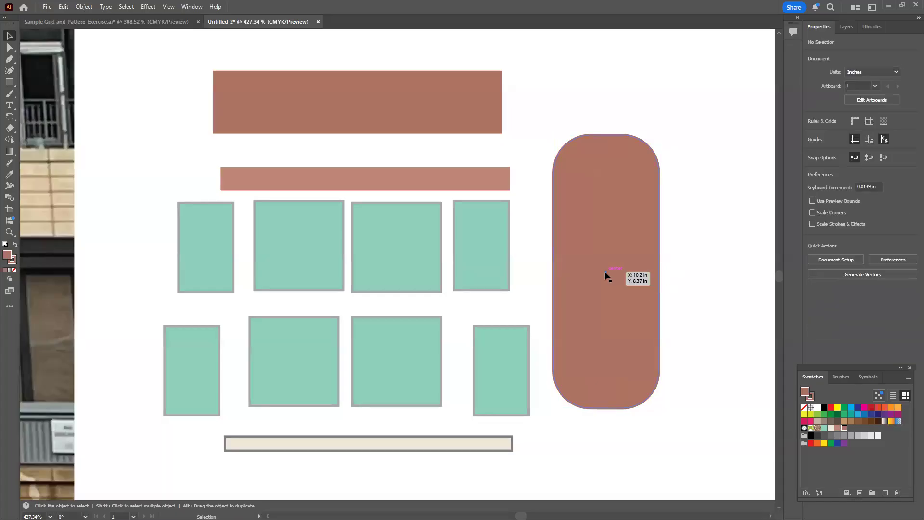
pyautogui.moveTo(604, 294); pyautogui.dragTo(715, 318)
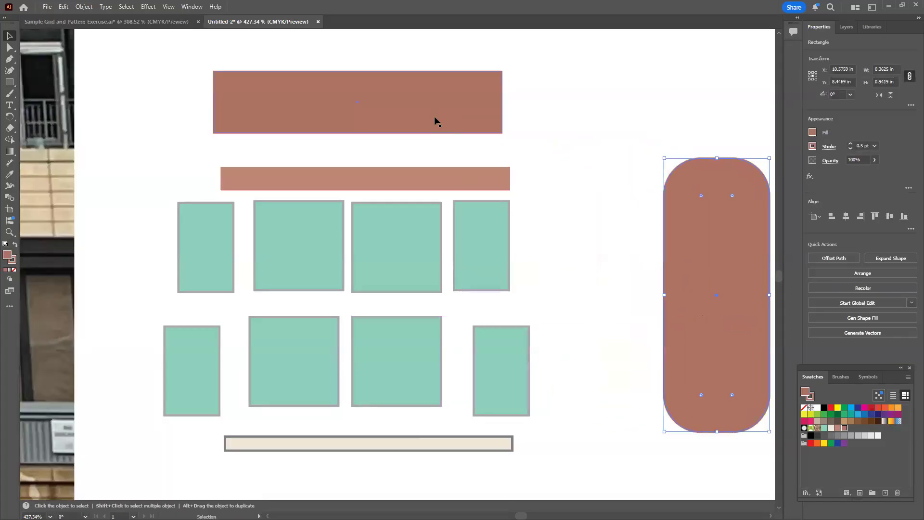
# Move the wide brick bar to the right and fully round only its upper-left and lower-right corners
pyautogui.moveTo(434, 116); pyautogui.dragTo(571, 121)
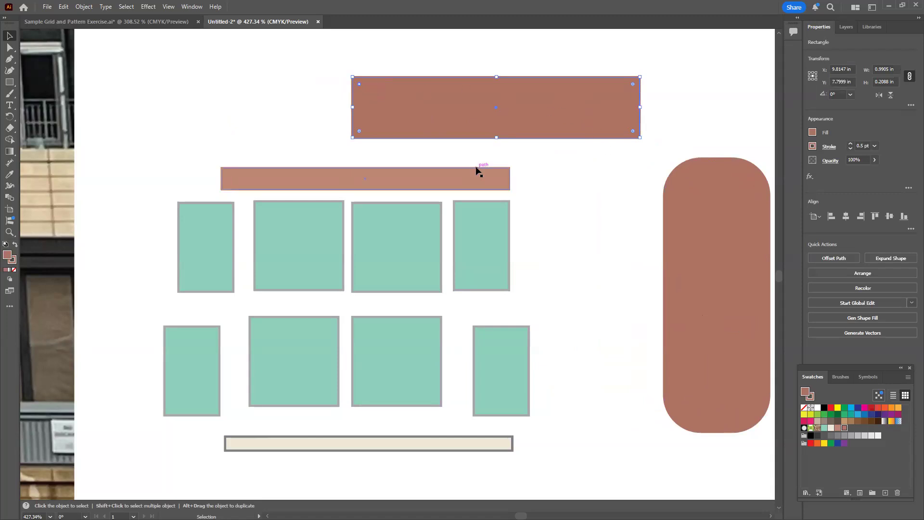
pyautogui.moveTo(359, 84); pyautogui.dragTo(442, 151)
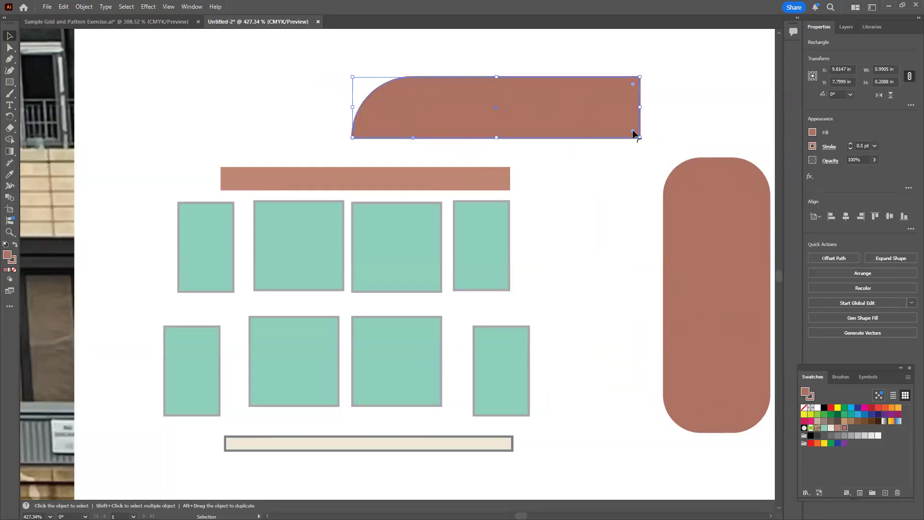
pyautogui.moveTo(633, 134); pyautogui.dragTo(539, 76)
pyautogui.click(604, 186)
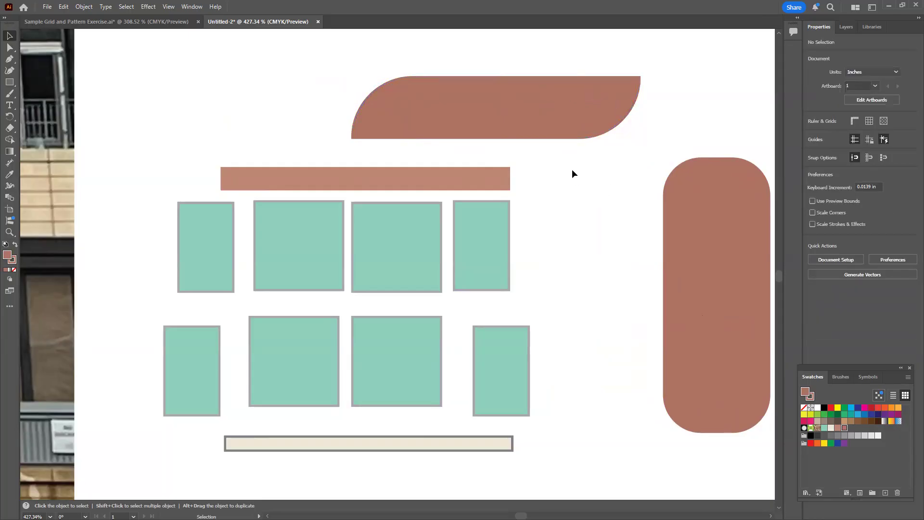
# Rotate the leaf-shaped brick bar to 270° and place it upright just left of the rounded brick rectangle
pyautogui.click(547, 119)
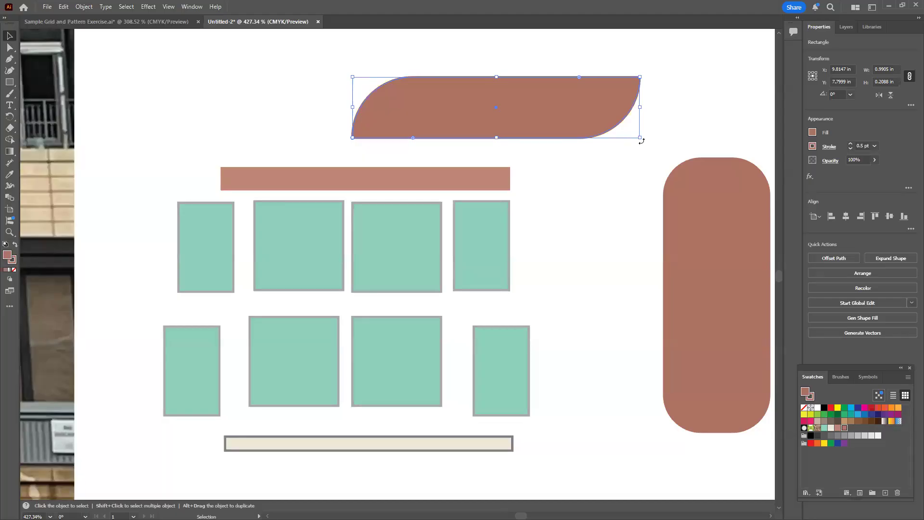
pyautogui.moveTo(643, 142); pyautogui.dragTo(570, 192)
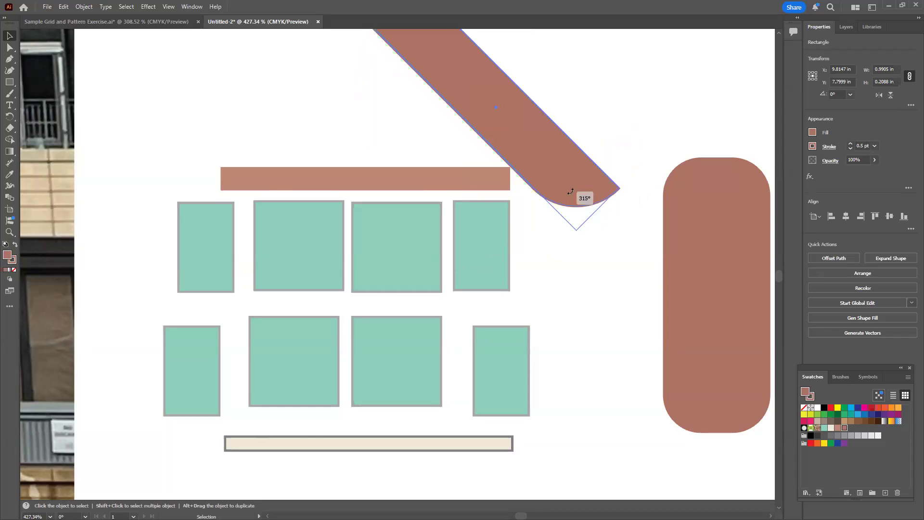
pyautogui.moveTo(571, 191); pyautogui.dragTo(477, 212)
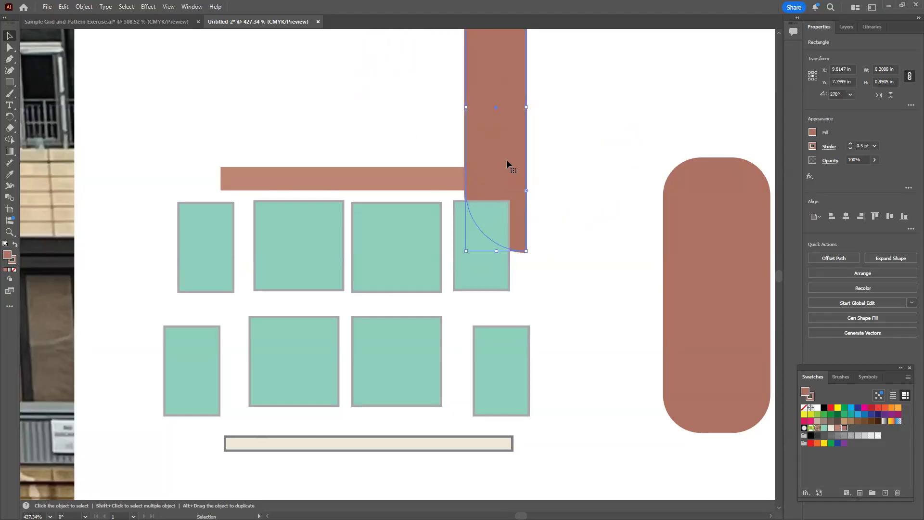
pyautogui.moveTo(504, 155); pyautogui.dragTo(500, 296)
pyautogui.moveTo(503, 250)
pyautogui.mouseDown()
pyautogui.moveTo(519, 302)
pyautogui.moveTo(510, 299)
pyautogui.moveTo(506, 250)
pyautogui.mouseUp()
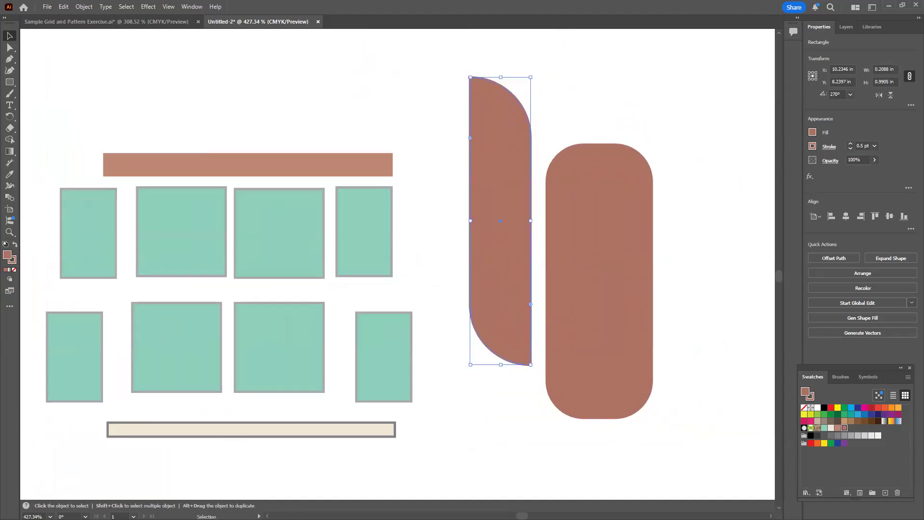
# Place the cream sill strip across the upright leaf-shaped bar, above the rounded brick rectangle, and bring it forward one level
pyautogui.click(290, 430)
pyautogui.moveTo(288, 428); pyautogui.dragTo(612, 137)
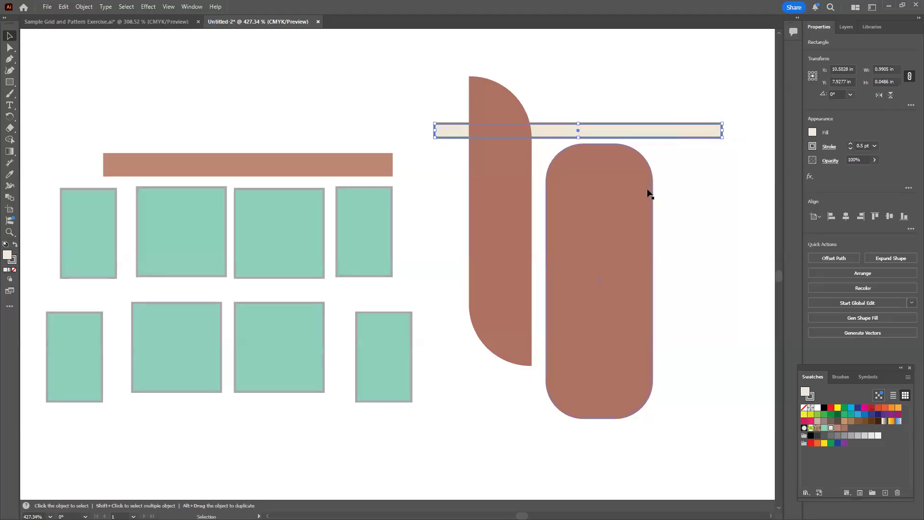
pyautogui.rightClick(614, 133)
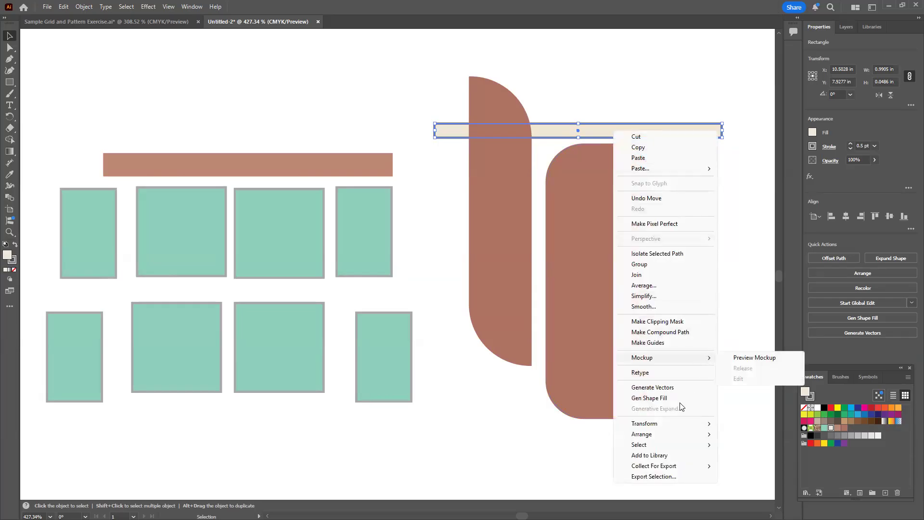
pyautogui.moveTo(652, 436)
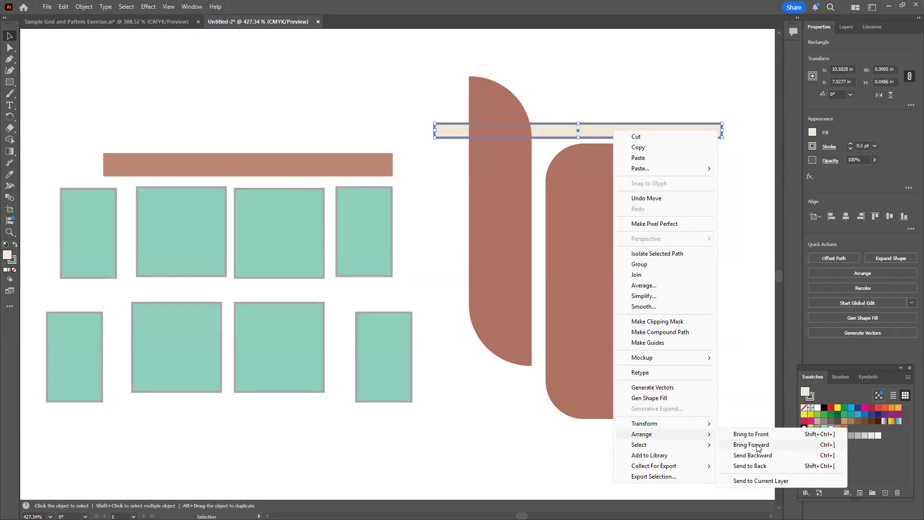
pyautogui.click(757, 446)
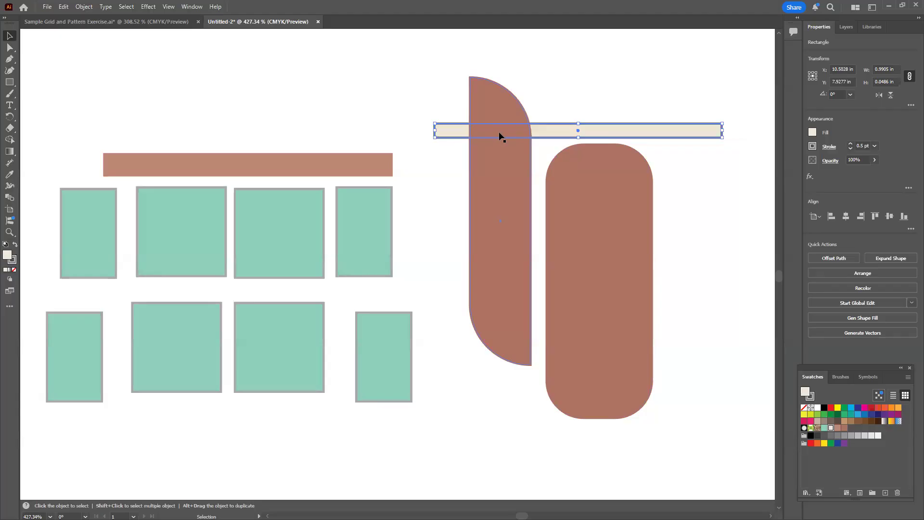
pyautogui.click(845, 27)
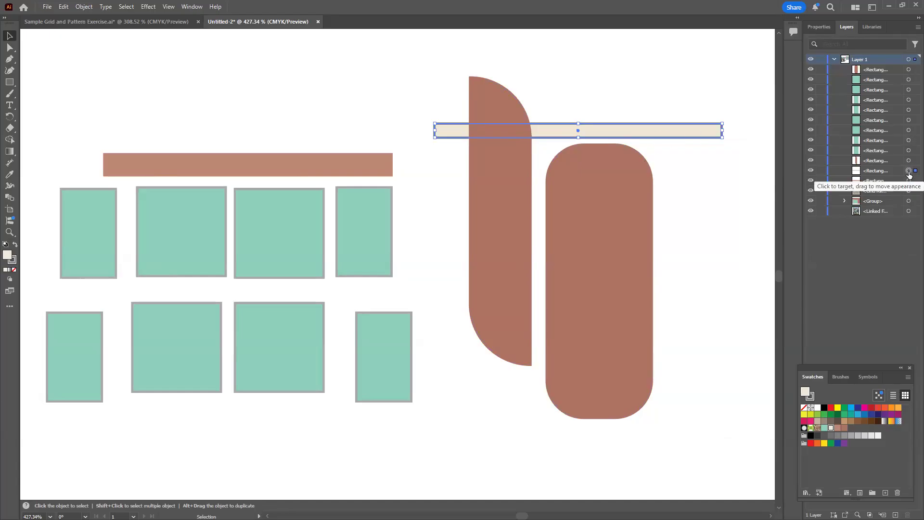
pyautogui.moveTo(908, 172); pyautogui.dragTo(907, 69)
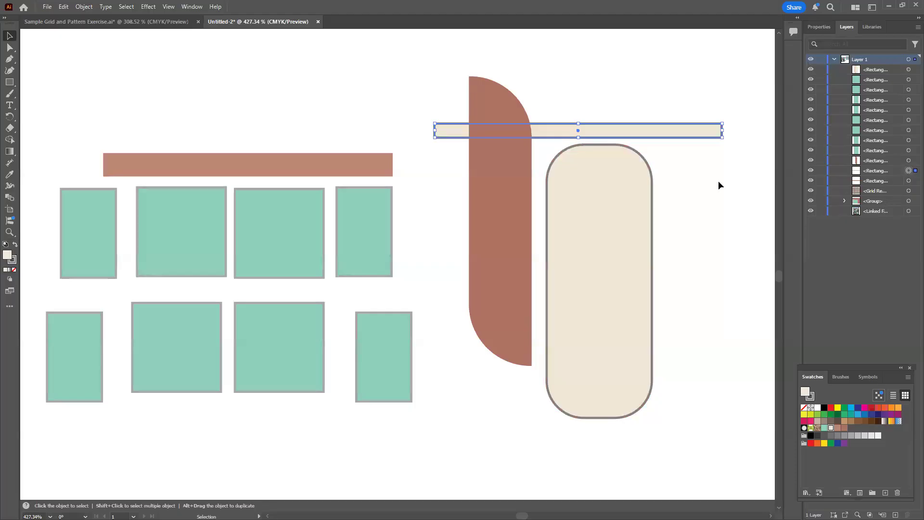
pyautogui.click(63, 9)
pyautogui.click(75, 16)
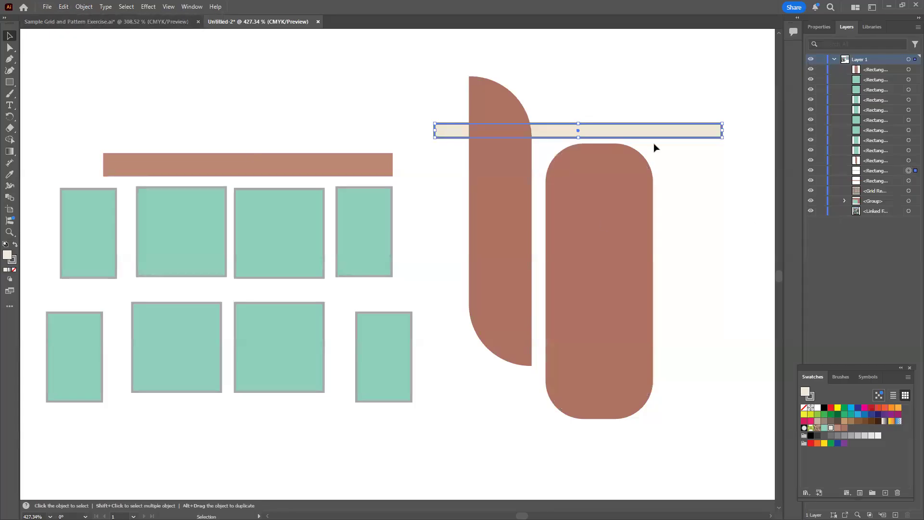
# Restack the cream strip to directly beneath the topmost object so it lies in front of the leaf-shaped bar
pyautogui.click(662, 93)
pyautogui.click(670, 139)
pyautogui.moveTo(869, 169); pyautogui.dragTo(876, 76)
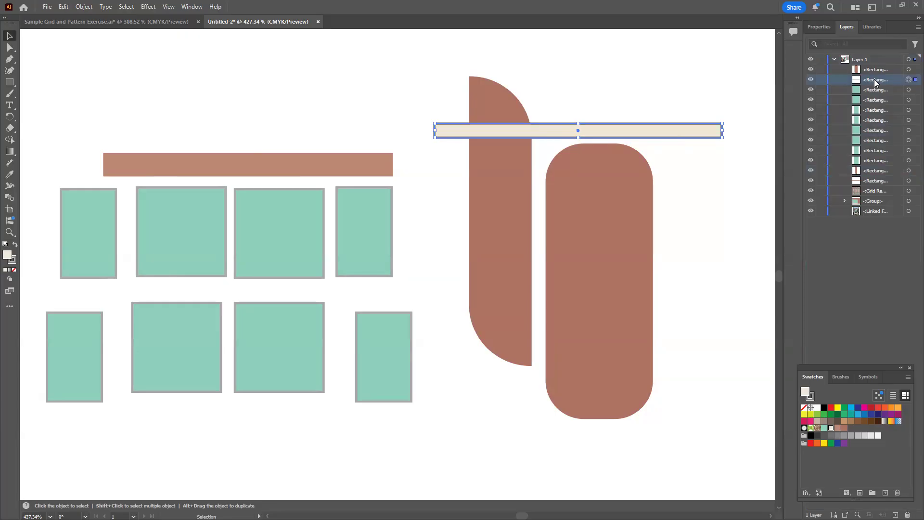
pyautogui.click(734, 226)
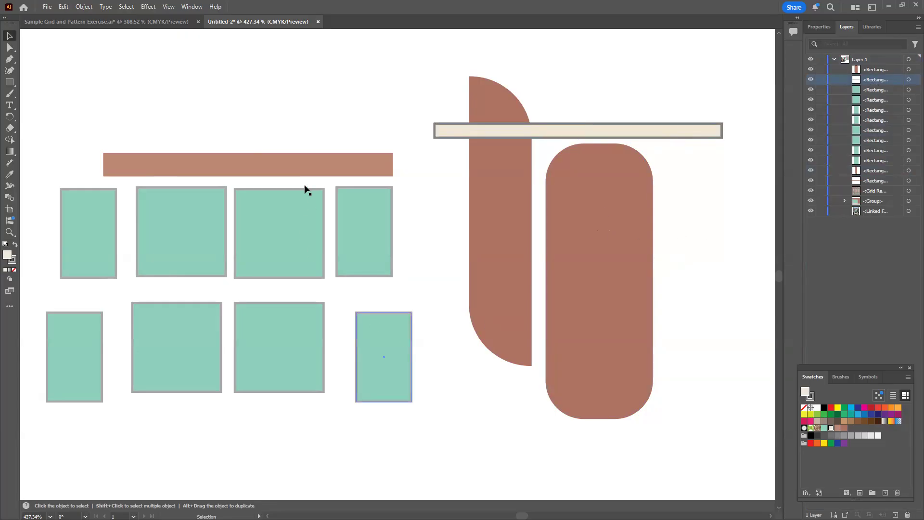
# Move the wide light-brick bar from above the green rectangles to just below the rounded brick rectangle
pyautogui.click(298, 164)
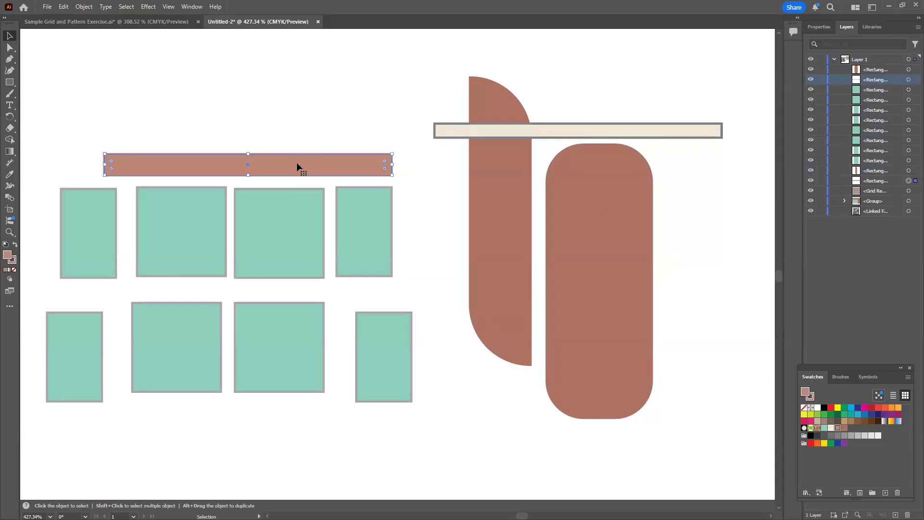
pyautogui.moveTo(296, 162); pyautogui.dragTo(656, 440)
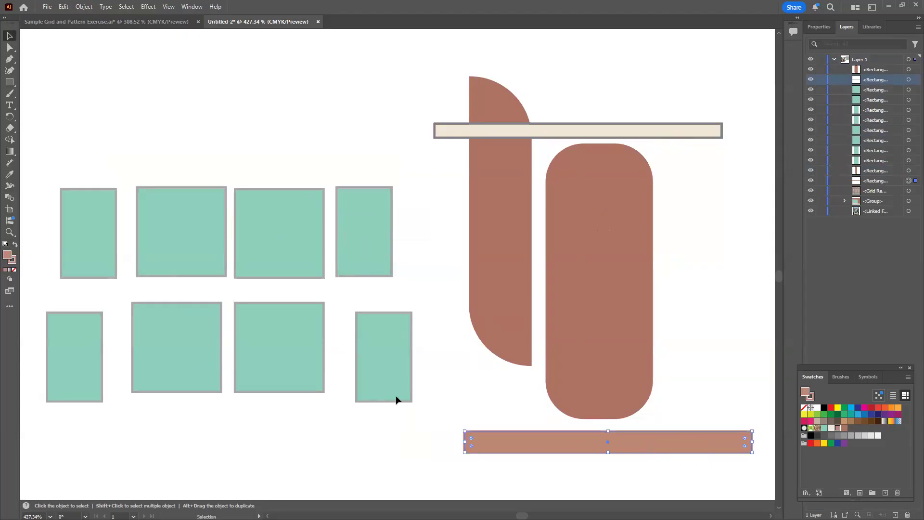
# Turn the narrow green rectangle at the lower row's right end into a horizontal pill and place it above the cream strip
pyautogui.click(375, 360)
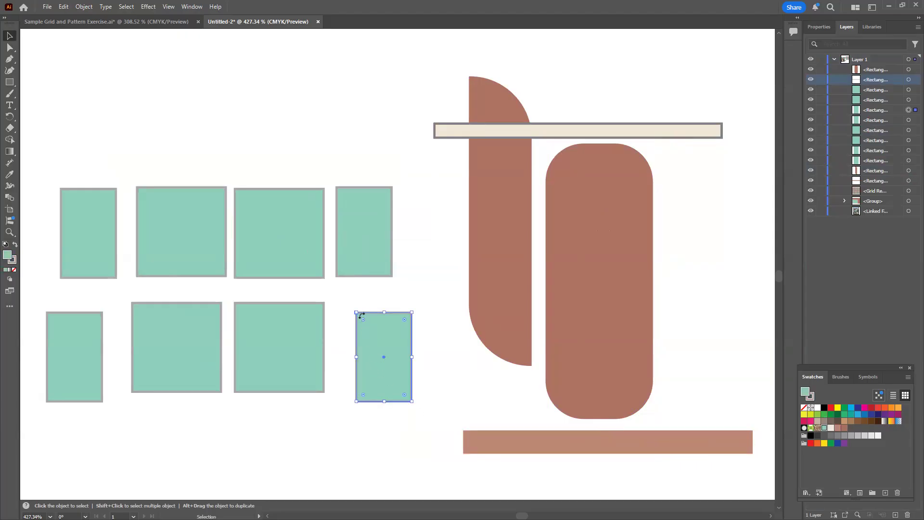
pyautogui.moveTo(363, 319); pyautogui.dragTo(706, 232)
pyautogui.moveTo(746, 260); pyautogui.dragTo(579, 98)
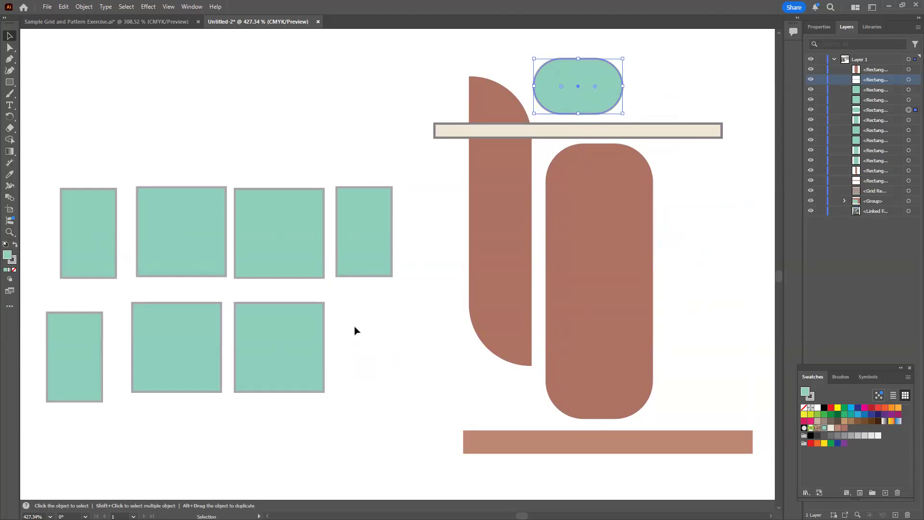
# Change the leaf-shaped bar's fill to the more saturated brick red a5523f
pyautogui.click(479, 246)
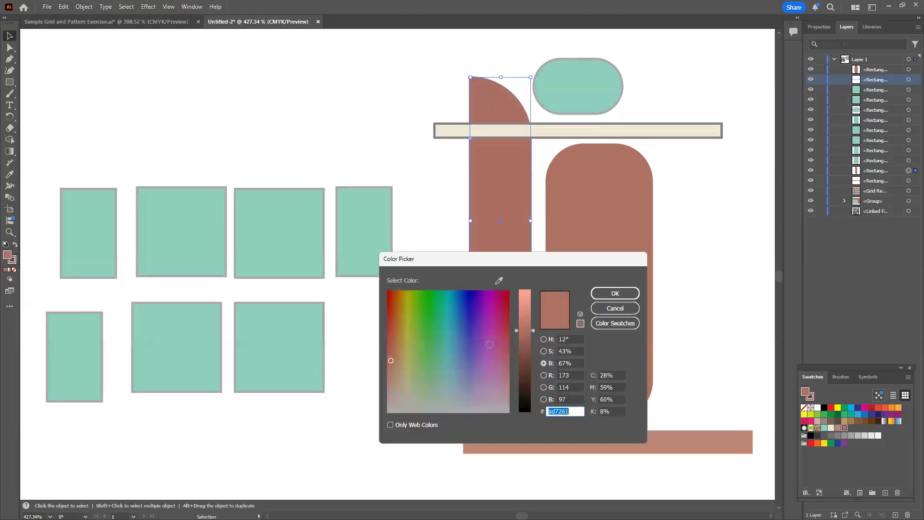
pyautogui.moveTo(536, 260); pyautogui.dragTo(337, 192)
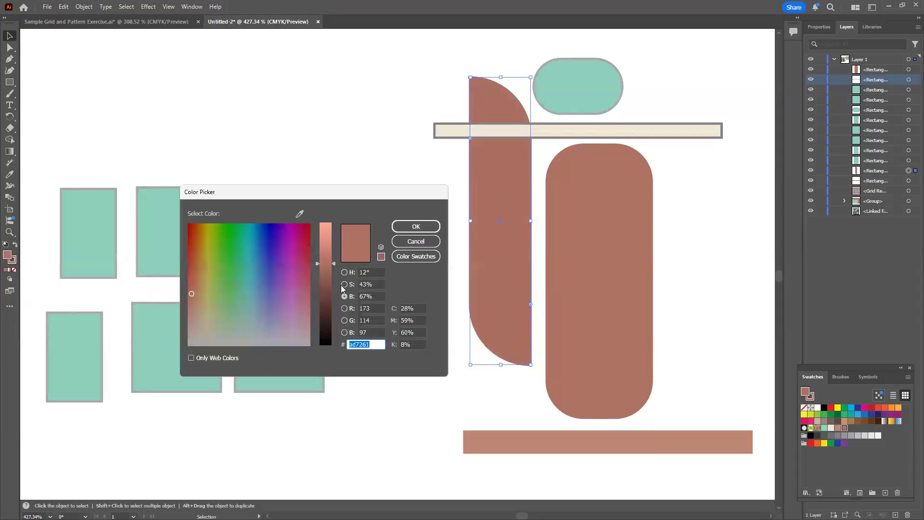
pyautogui.moveTo(333, 262); pyautogui.dragTo(335, 268)
pyautogui.click(344, 284)
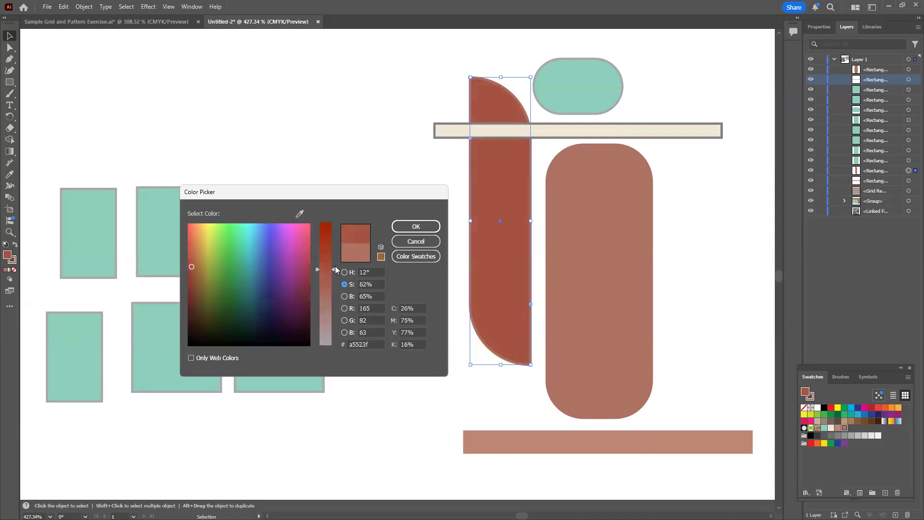
pyautogui.click(416, 226)
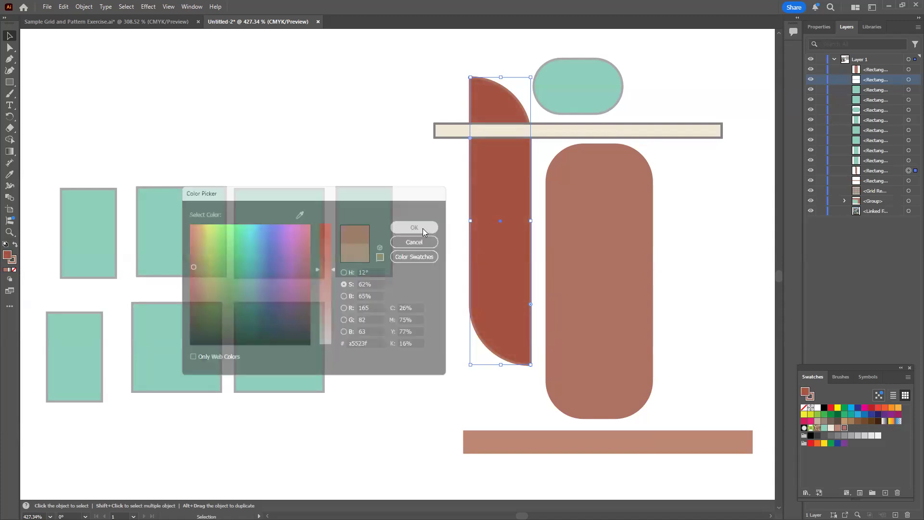
pyautogui.click(434, 238)
# Fill the narrow green rectangle at the upper row's right end with the more saturated green 36ce9f
pyautogui.click(383, 245)
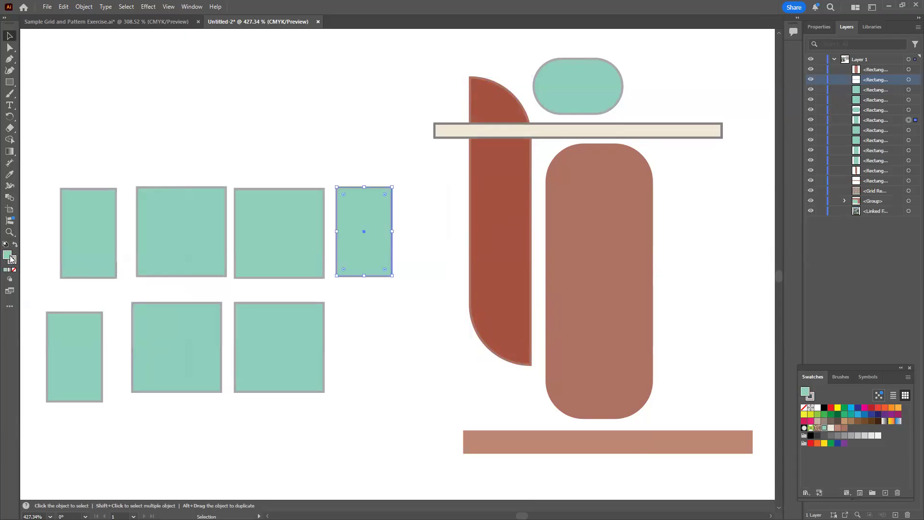
pyautogui.moveTo(349, 197); pyautogui.dragTo(649, 238)
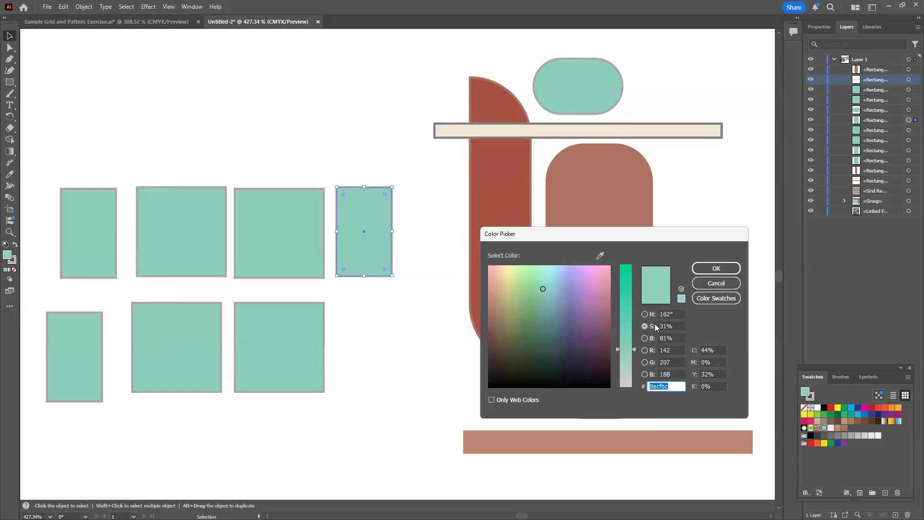
pyautogui.moveTo(634, 348); pyautogui.dragTo(637, 293)
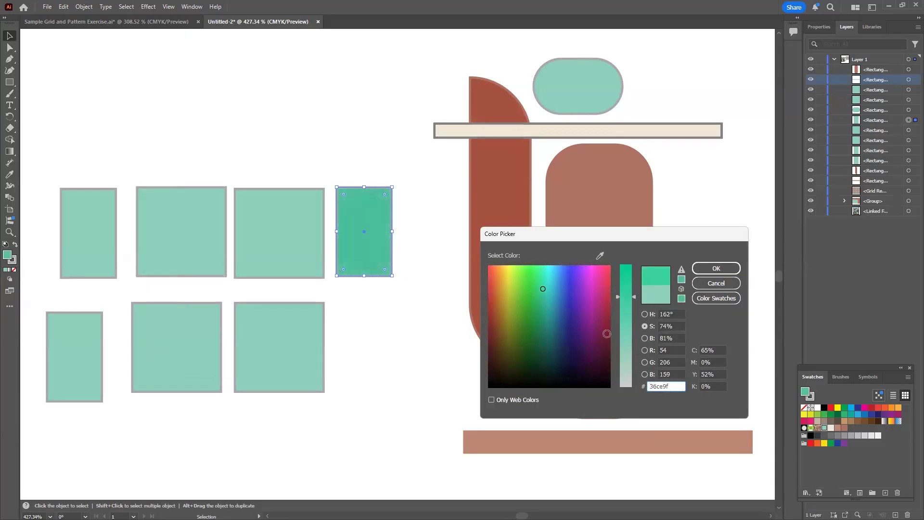
pyautogui.click(716, 268)
# Move the saturated green rectangle to the right of the rounded brick rectangle and fully round only its lower-right corner
pyautogui.moveTo(347, 206); pyautogui.dragTo(348, 207)
pyautogui.moveTo(703, 236); pyautogui.dragTo(693, 190)
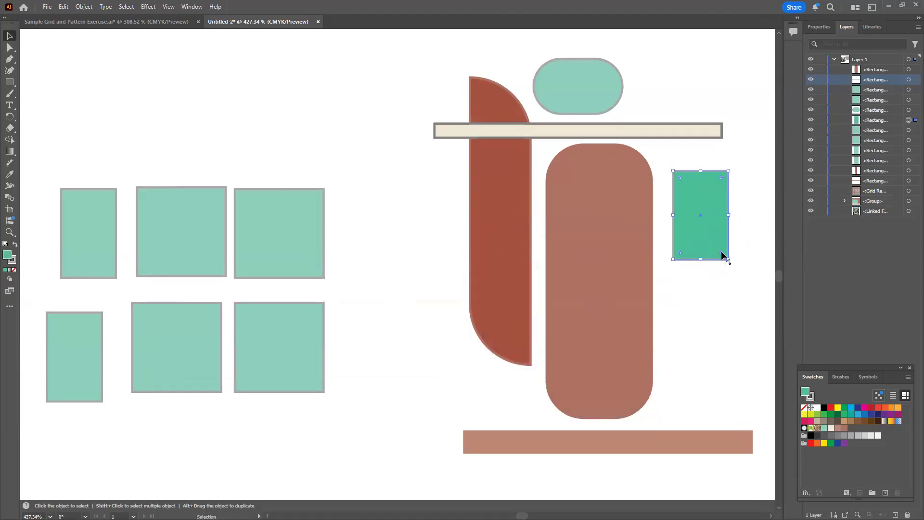
pyautogui.moveTo(720, 252); pyautogui.dragTo(665, 198)
pyautogui.click(685, 310)
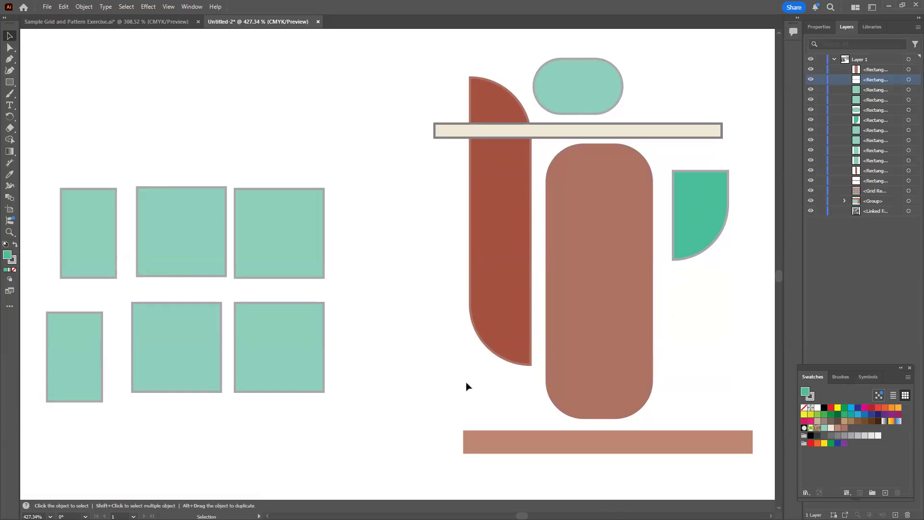
pyautogui.click(285, 232)
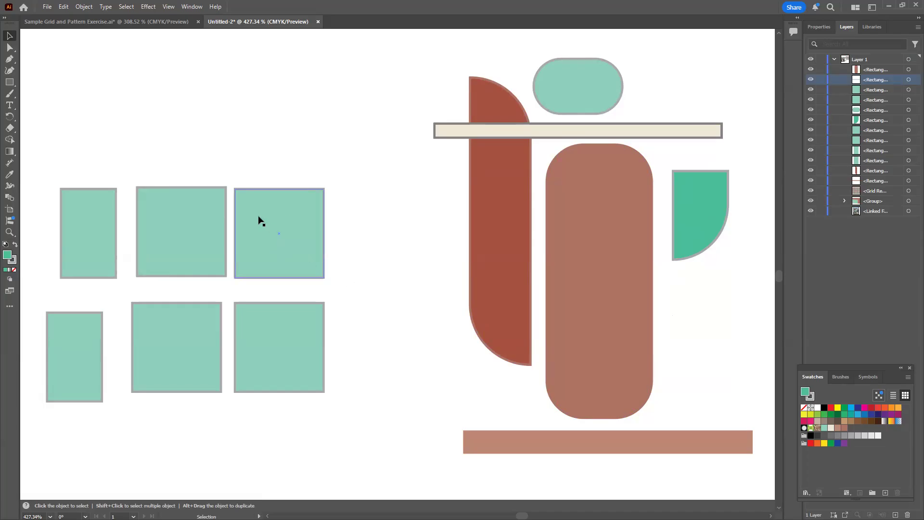
pyautogui.click(504, 216)
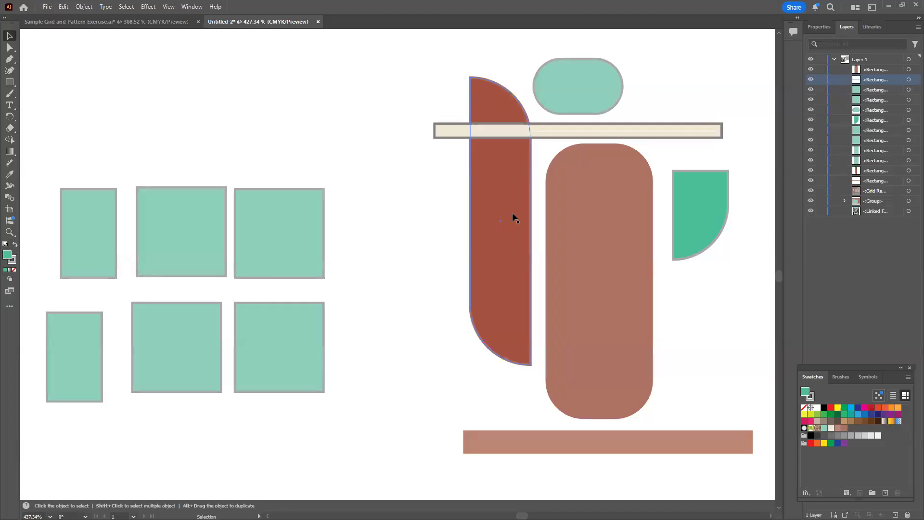
pyautogui.click(357, 262)
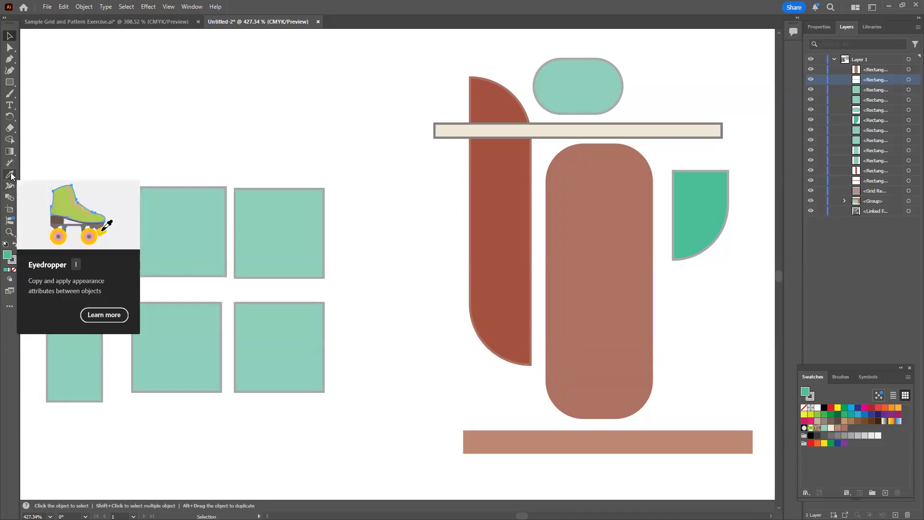
pyautogui.click(508, 268)
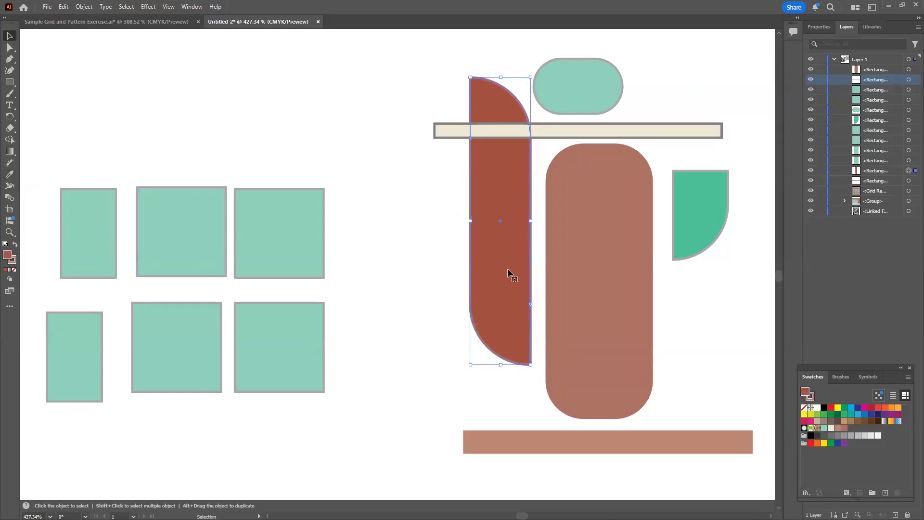
# Copy the leaf-shaped bar's brick-red appearance onto the upper row's rightmost green square with the Eyedropper
pyautogui.click(287, 246)
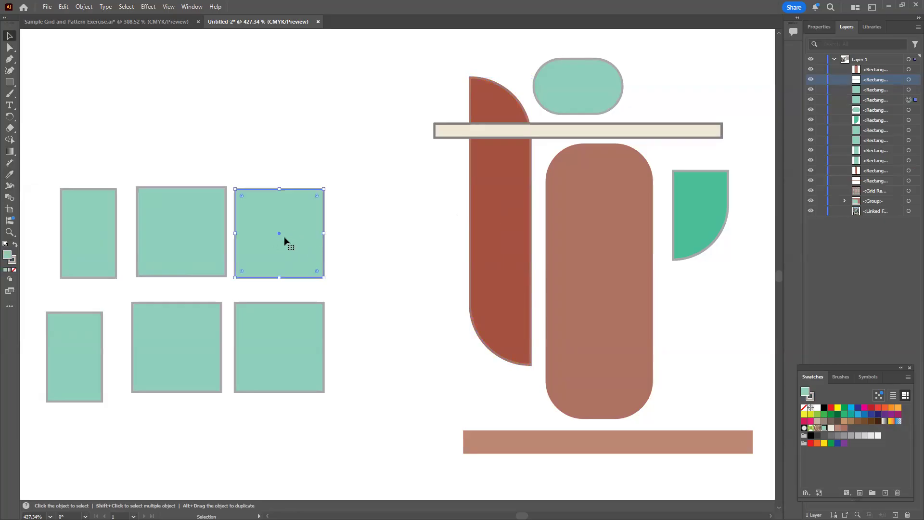
pyautogui.click(10, 175)
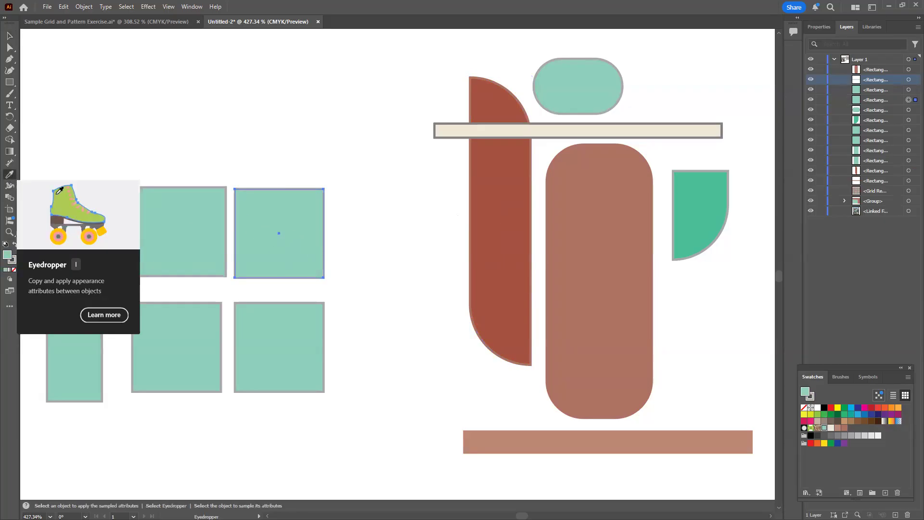
pyautogui.click(501, 240)
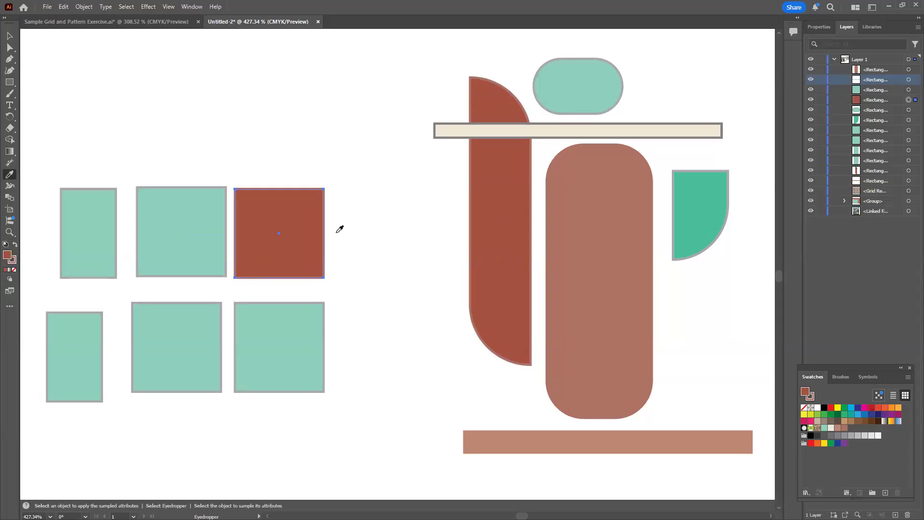
pyautogui.click(10, 36)
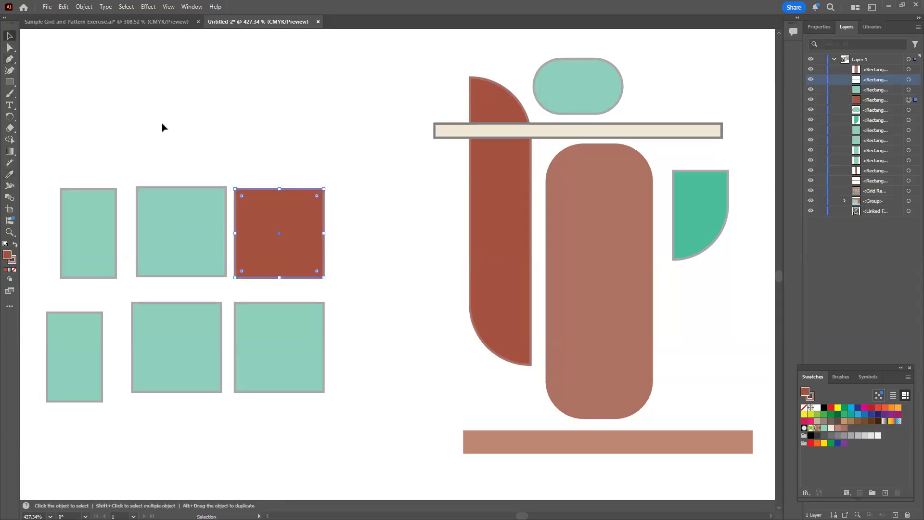
# Copy the cream strip's appearance onto the narrow green rectangle at the left end of the upper row with the Eyedropper
pyautogui.click(97, 246)
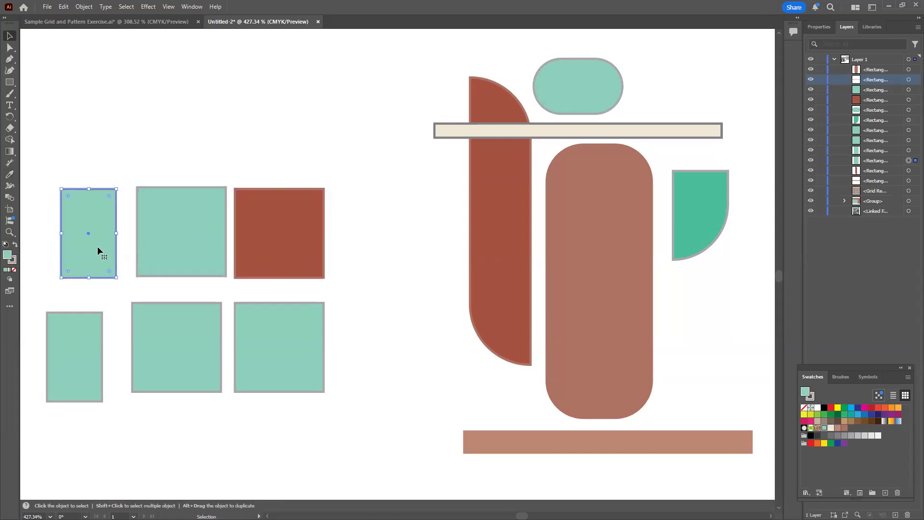
pyautogui.click(10, 174)
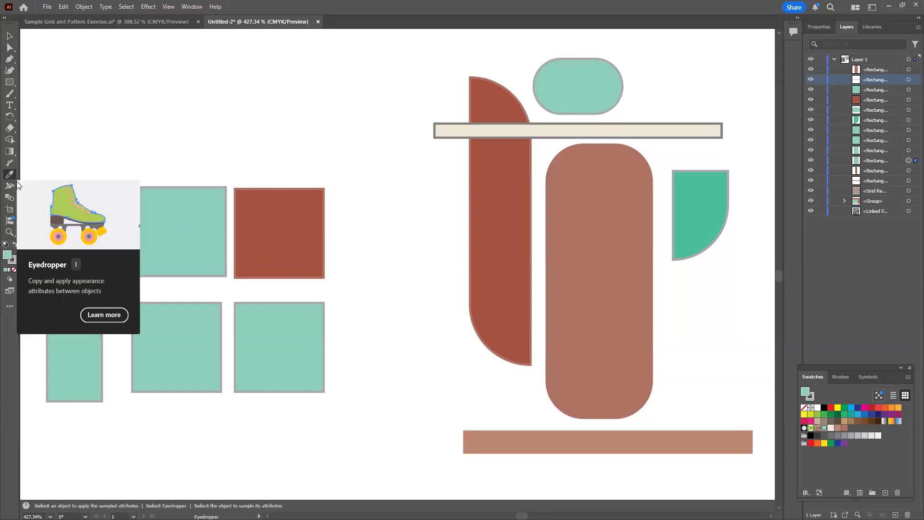
pyautogui.click(654, 127)
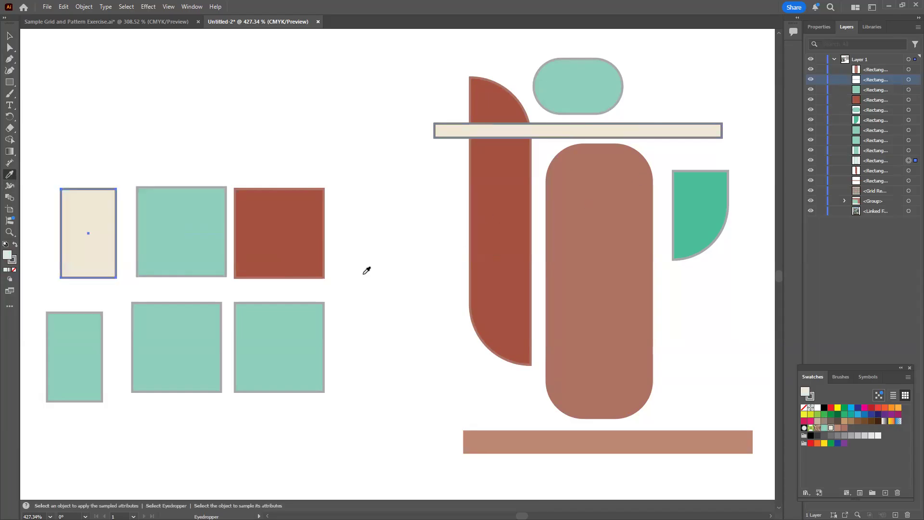
pyautogui.press('v')
# Copy the rounded brick rectangle's appearance onto the large green square in the middle of the lower row with the Eyedropper
pyautogui.click(158, 359)
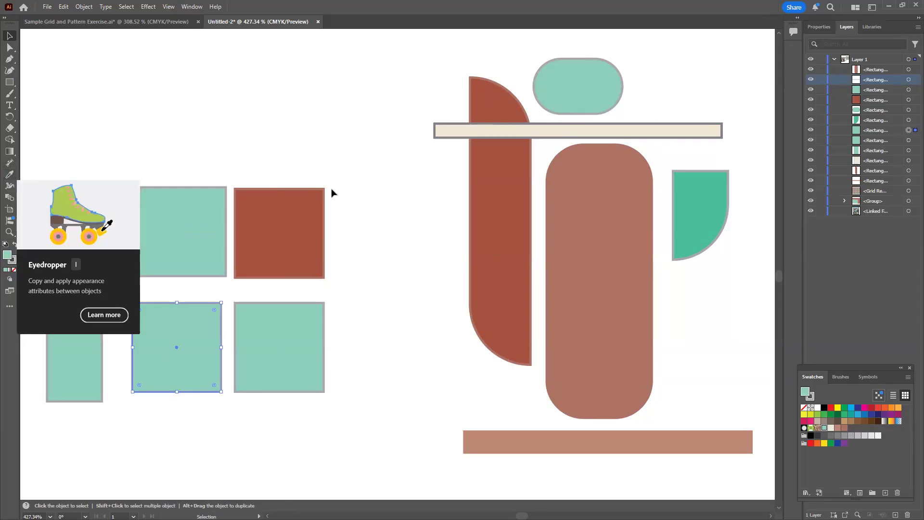
pyautogui.press('i')
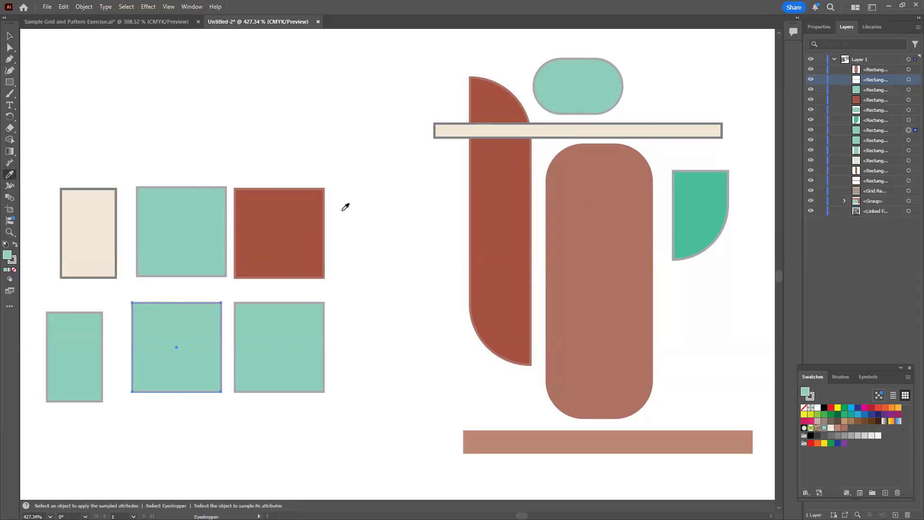
pyautogui.click(595, 328)
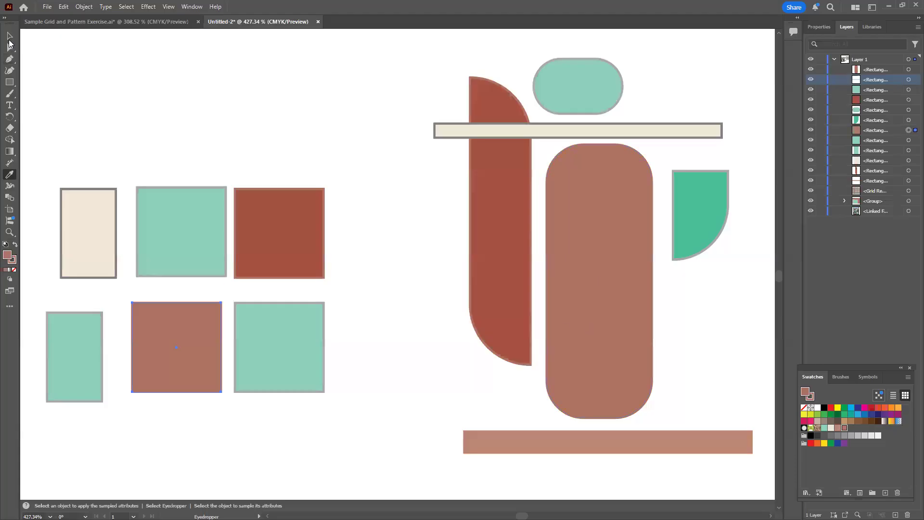
pyautogui.click(8, 37)
pyautogui.click(382, 356)
# Turn the lower row's remaining large green square into a diamond and place it overlapping the leaf-shaped bar's left edge, below the cream strip
pyautogui.moveTo(283, 365); pyautogui.dragTo(420, 214)
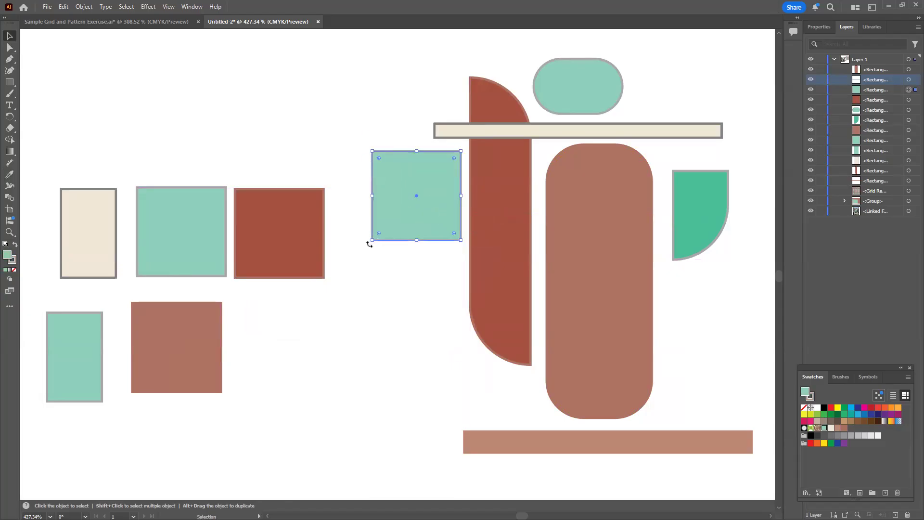
pyautogui.moveTo(369, 244); pyautogui.dragTo(393, 279)
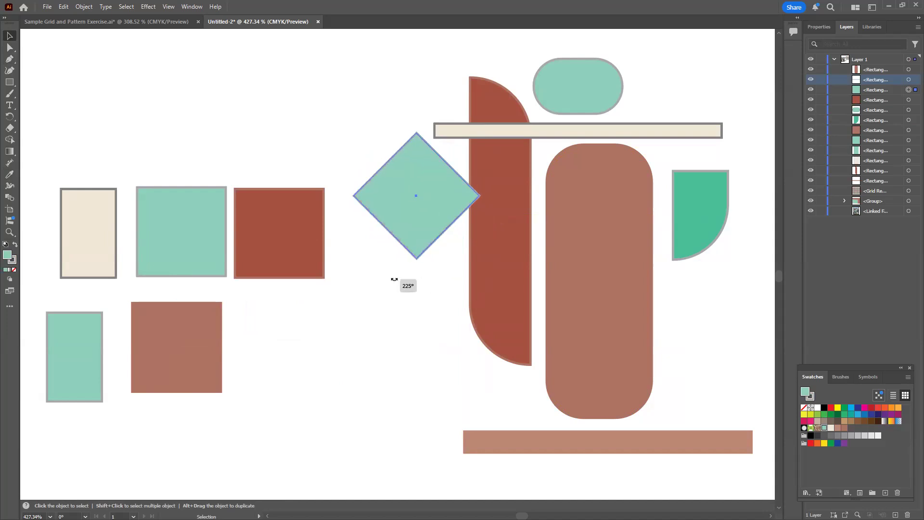
pyautogui.moveTo(422, 221); pyautogui.dragTo(451, 236)
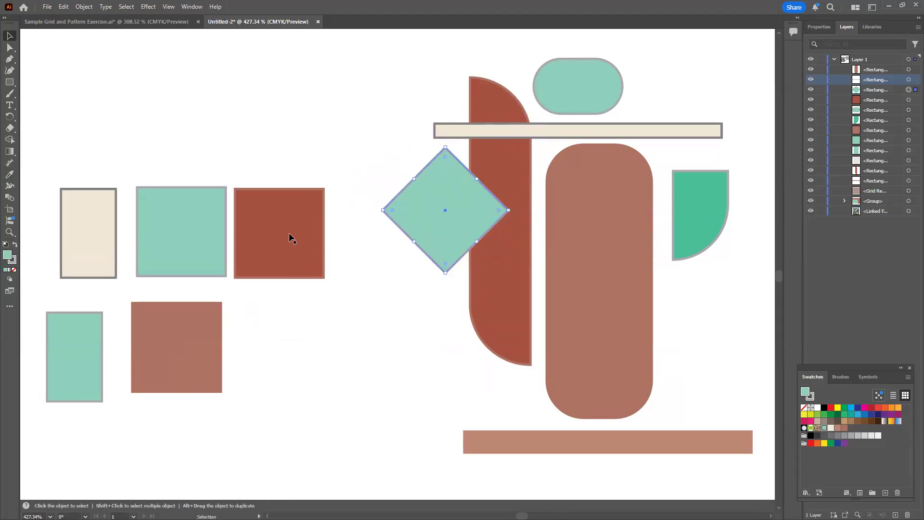
# Round the brick-red square's corner into a quarter circle and place it below the green diamond, beside the leaf-shaped bar
pyautogui.click(298, 253)
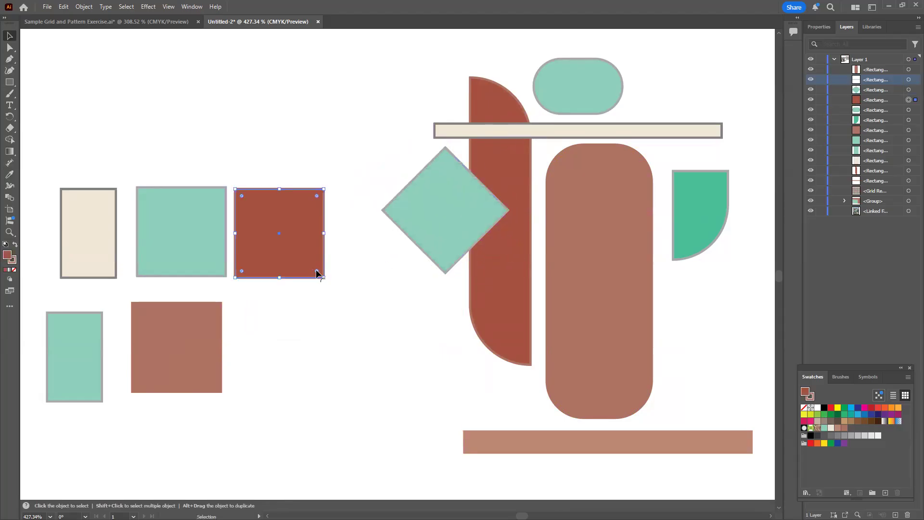
pyautogui.moveTo(316, 272); pyautogui.dragTo(407, 322)
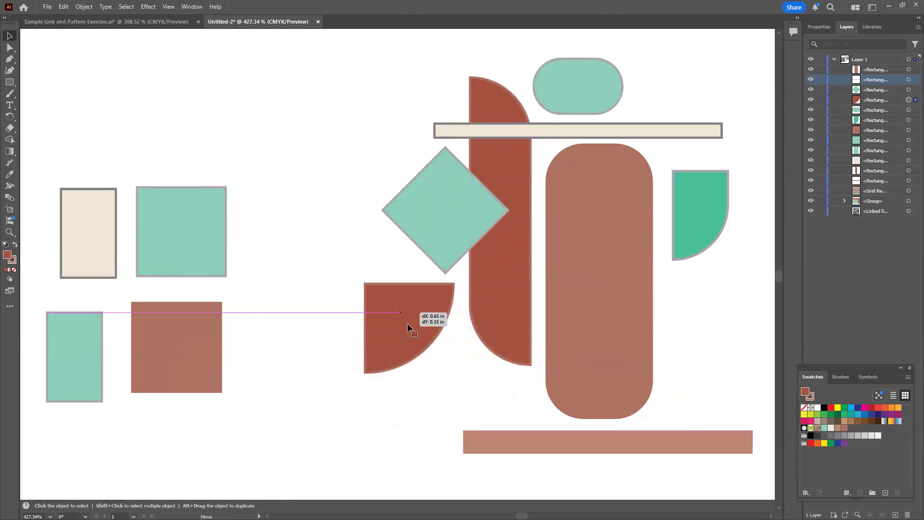
pyautogui.click(311, 404)
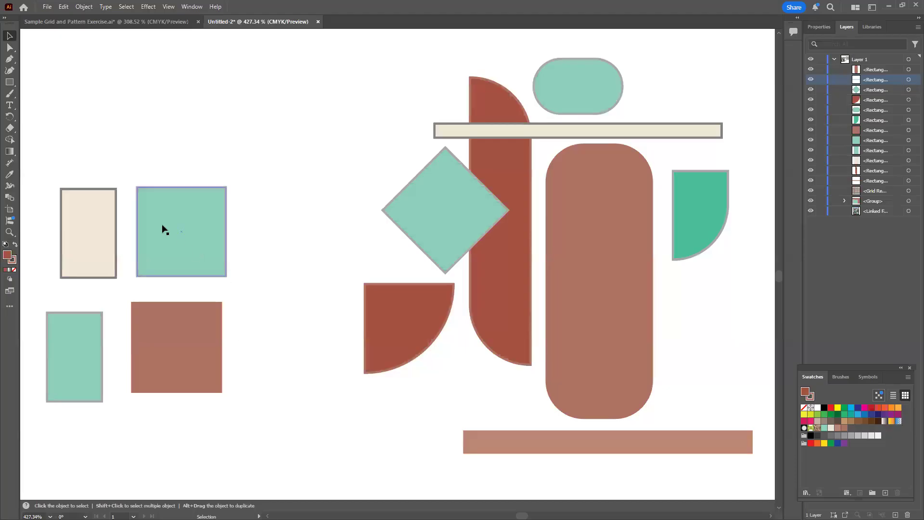
pyautogui.click(179, 221)
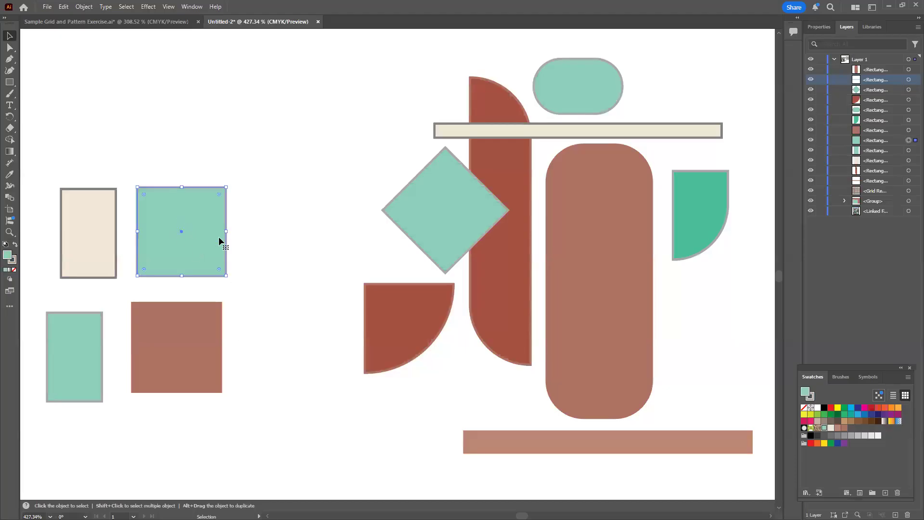
pyautogui.moveTo(216, 232); pyautogui.dragTo(185, 233)
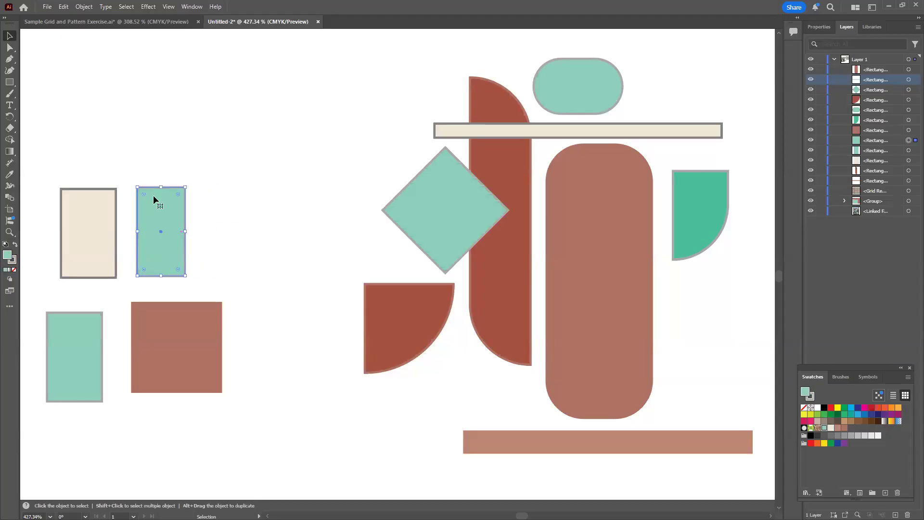
pyautogui.moveTo(160, 187); pyautogui.dragTo(210, 231)
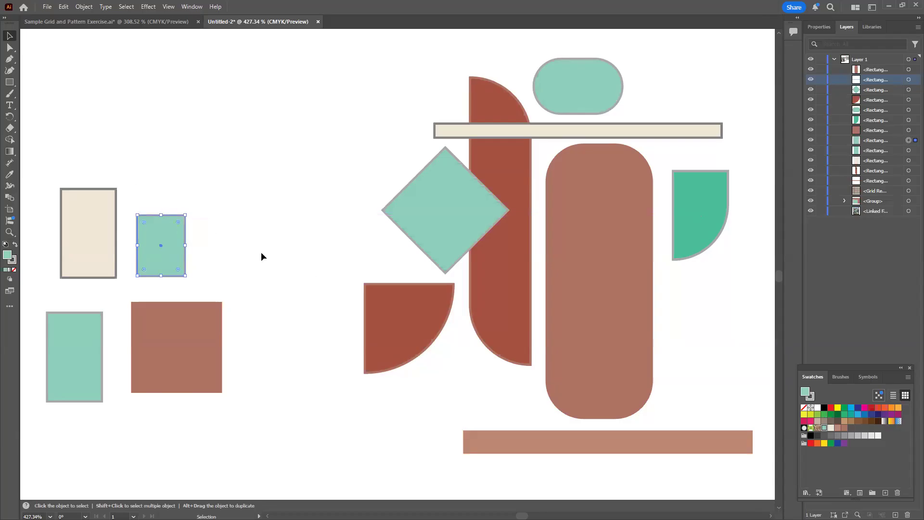
pyautogui.click(63, 7)
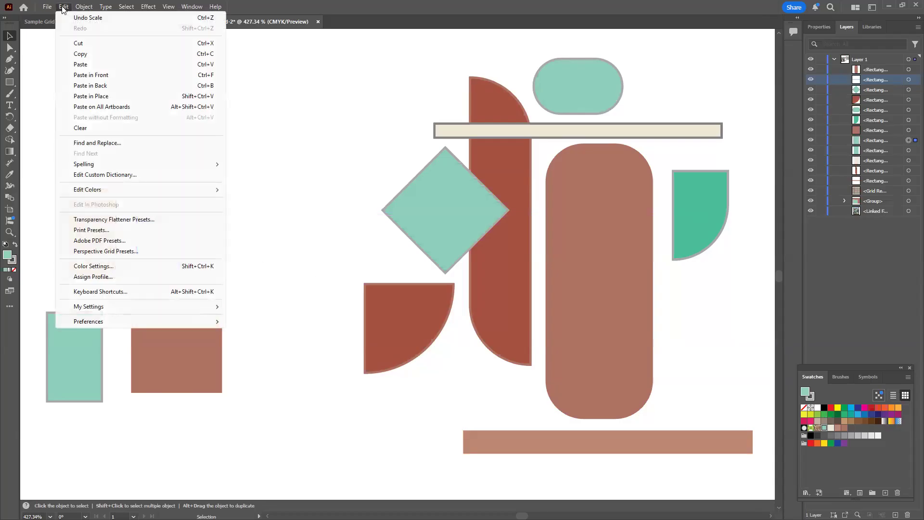
pyautogui.click(79, 18)
pyautogui.click(64, 6)
pyautogui.click(79, 17)
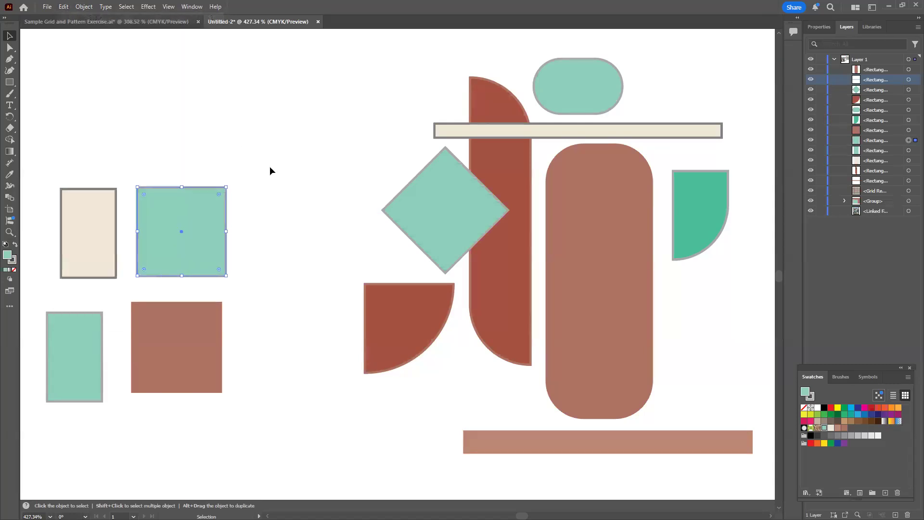
# Place the large green square below the quarter-round green shape, the brick square above the diamond's left side and the narrow green rectangle beside the diamond
pyautogui.click(195, 253)
pyautogui.moveTo(208, 253); pyautogui.dragTo(305, 247)
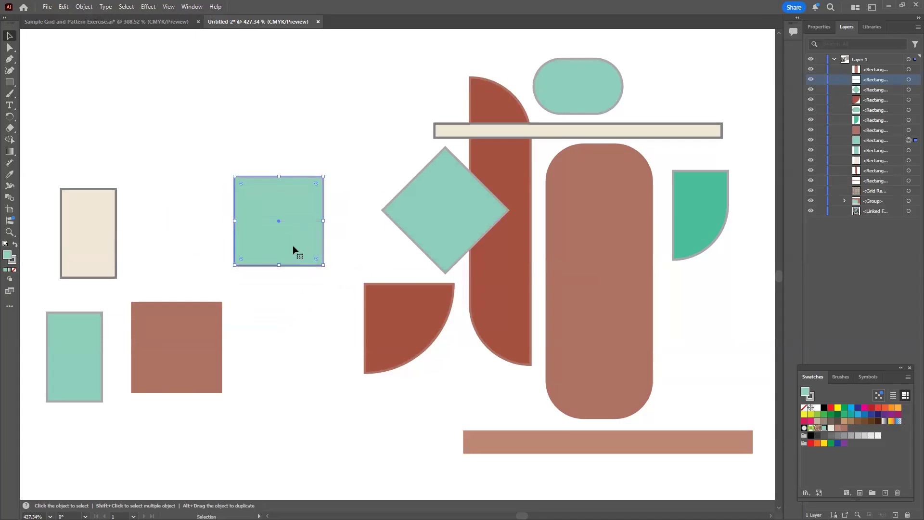
pyautogui.moveTo(97, 319); pyautogui.dragTo(194, 224)
pyautogui.moveTo(268, 234); pyautogui.dragTo(707, 347)
pyautogui.moveTo(217, 370); pyautogui.dragTo(376, 106)
pyautogui.moveTo(207, 222); pyautogui.dragTo(343, 219)
# Rotate the cream rectangle to horizontal and place it beneath the brick-red quarter circle at the motif's lower left
pyautogui.moveTo(99, 254); pyautogui.dragTo(327, 428)
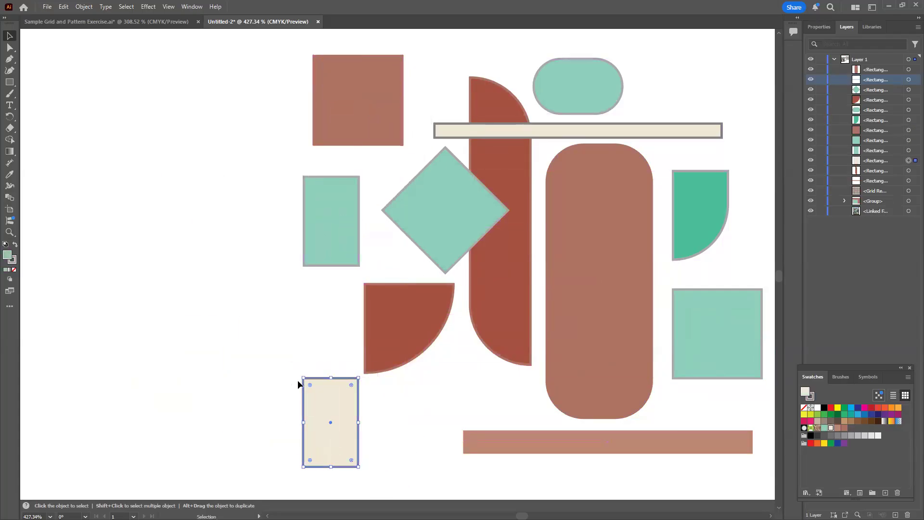
pyautogui.moveTo(298, 371); pyautogui.dragTo(264, 450)
pyautogui.moveTo(335, 435); pyautogui.dragTo(393, 427)
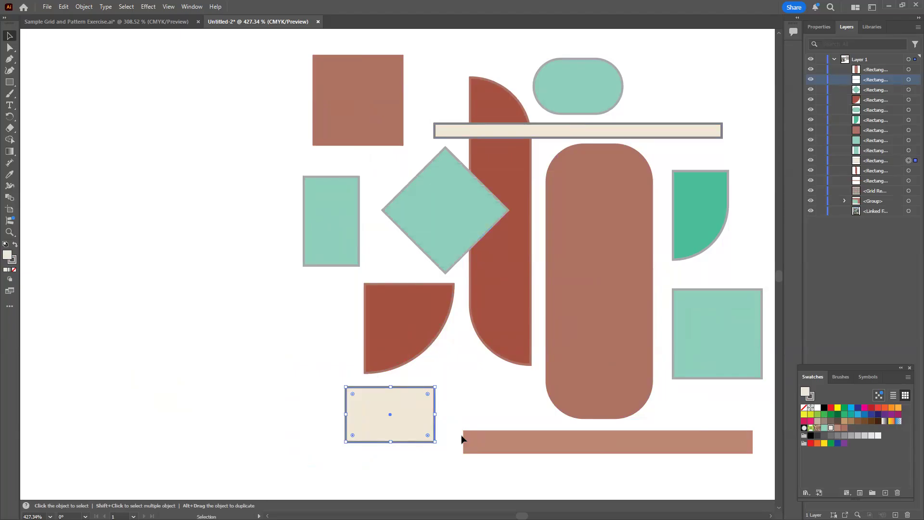
pyautogui.press('z')
pyautogui.hotkey('ctrl', '-')
pyautogui.hotkey('ctrl', '-')
pyautogui.hotkey('ctrl', '-')
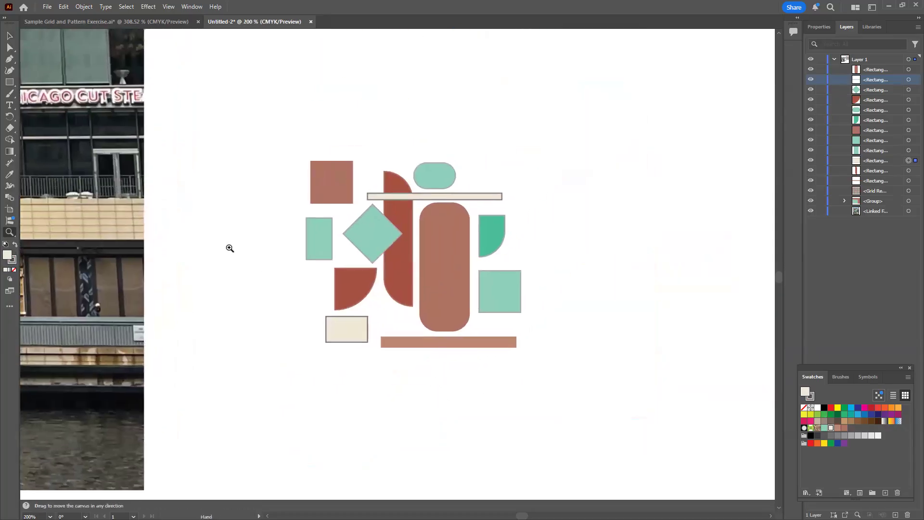
pyautogui.press('v')
pyautogui.click(232, 204)
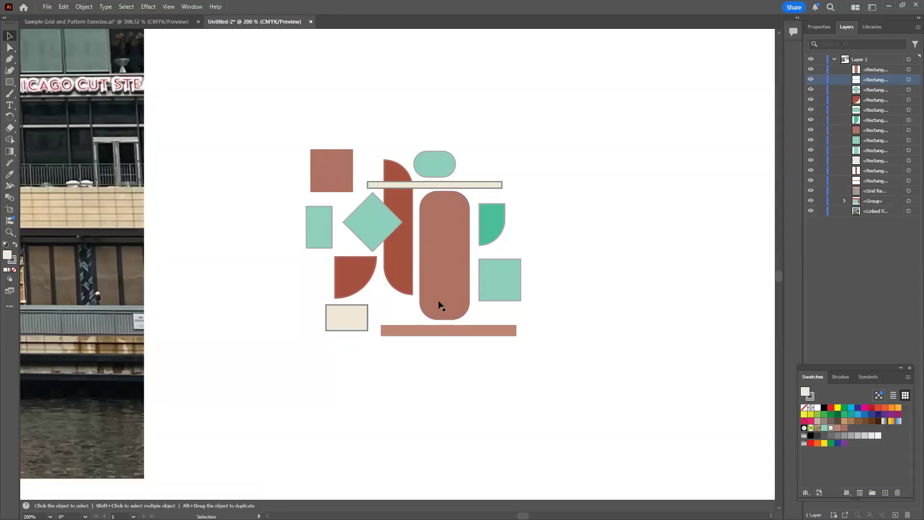
# Make a new pattern from all the shapes of the abstract motif, leaving the original tile and facade grid out of it
pyautogui.press('z')
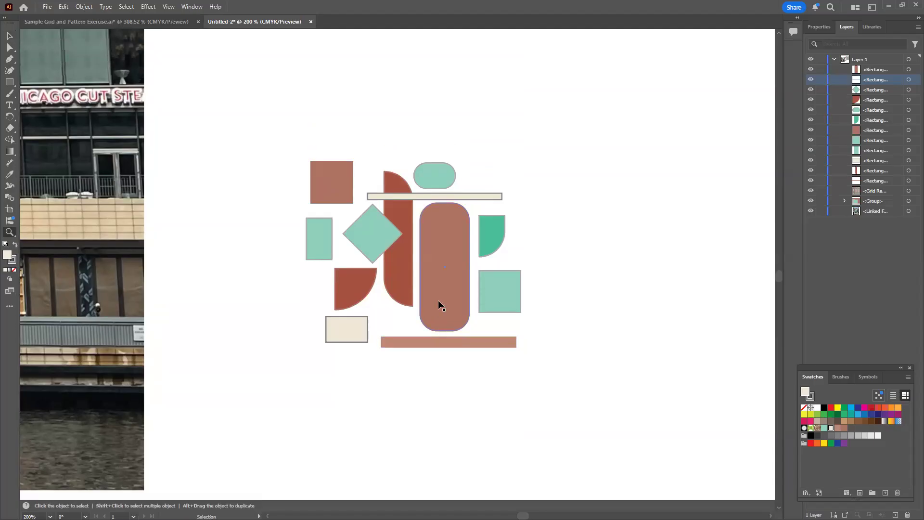
pyautogui.hotkey('ctrl', '-')
pyautogui.hotkey('ctrl', '-')
pyautogui.hotkey('ctrl', '-')
pyautogui.press('space')
pyautogui.moveTo(428, 321); pyautogui.dragTo(351, 383)
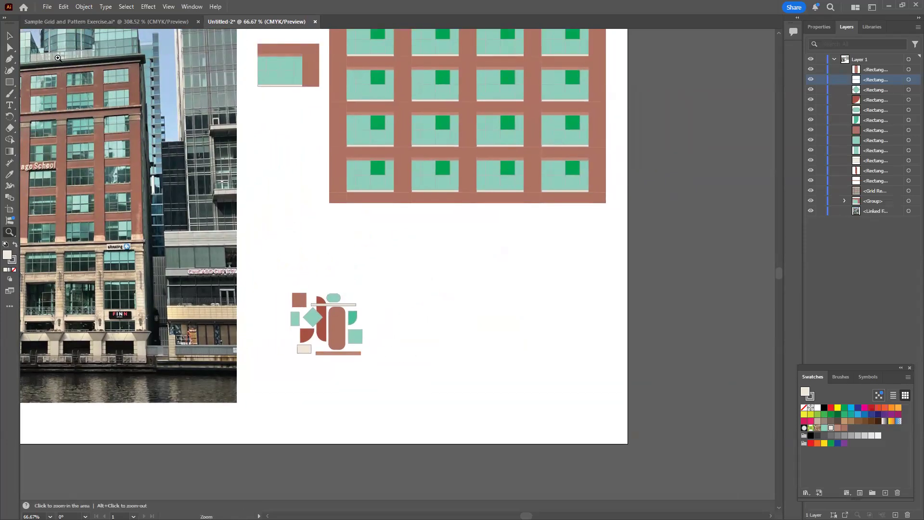
pyautogui.click(9, 37)
pyautogui.moveTo(276, 275); pyautogui.dragTo(394, 392)
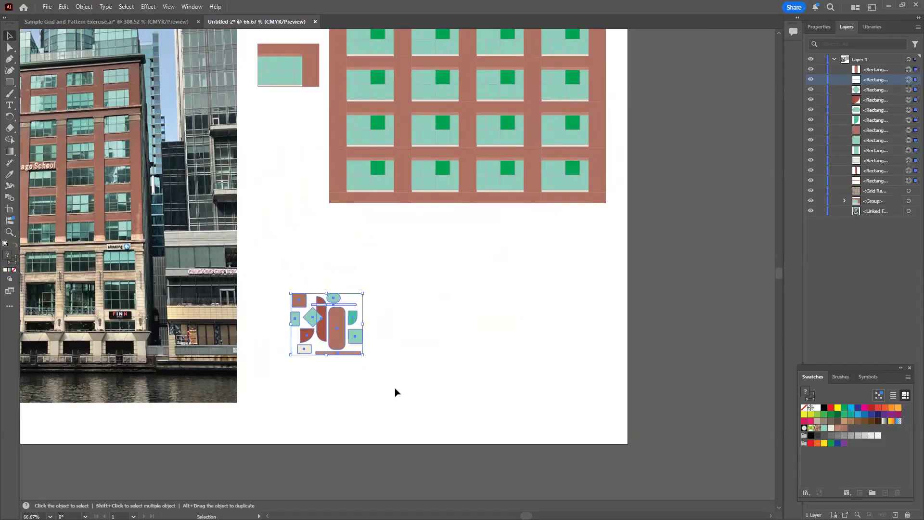
pyautogui.click(84, 7)
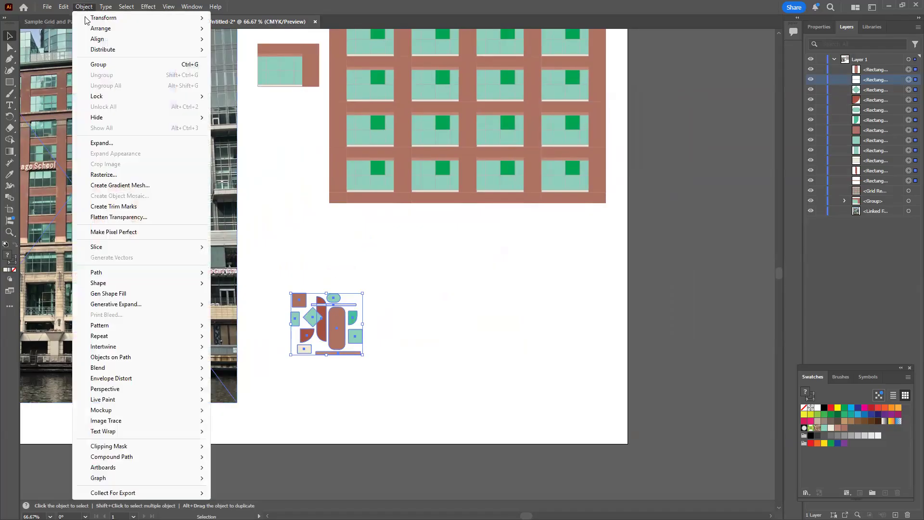
pyautogui.moveTo(106, 283)
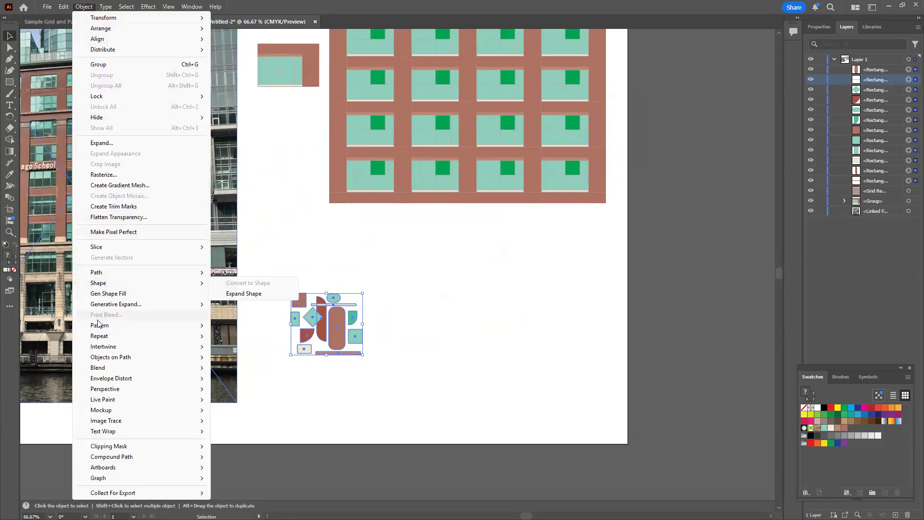
pyautogui.moveTo(98, 325)
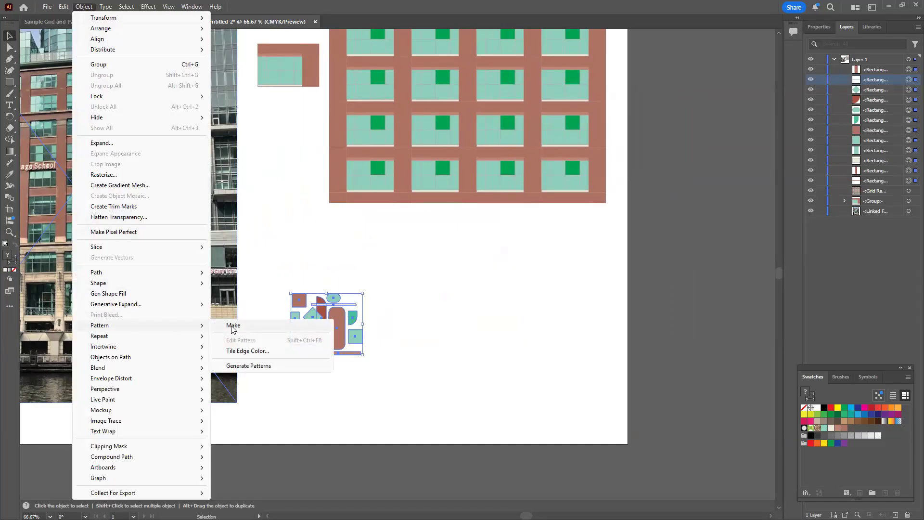
pyautogui.click(231, 325)
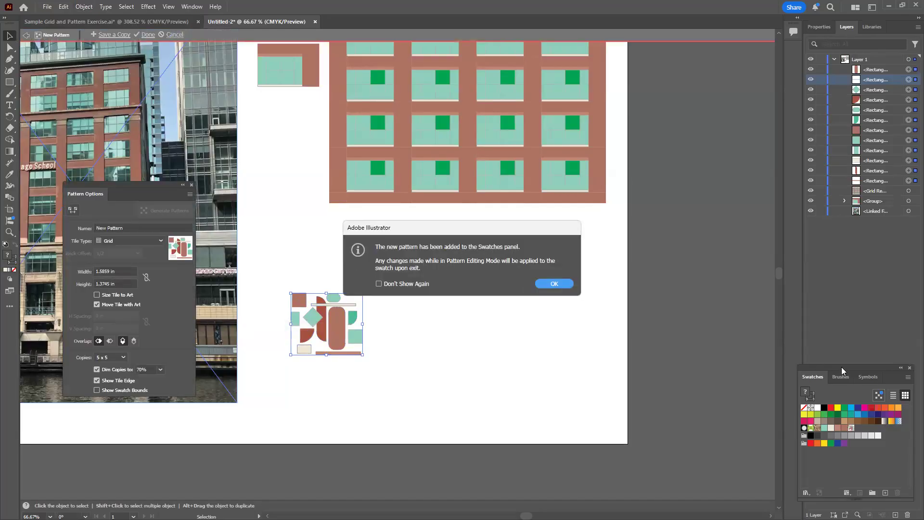
pyautogui.click(555, 282)
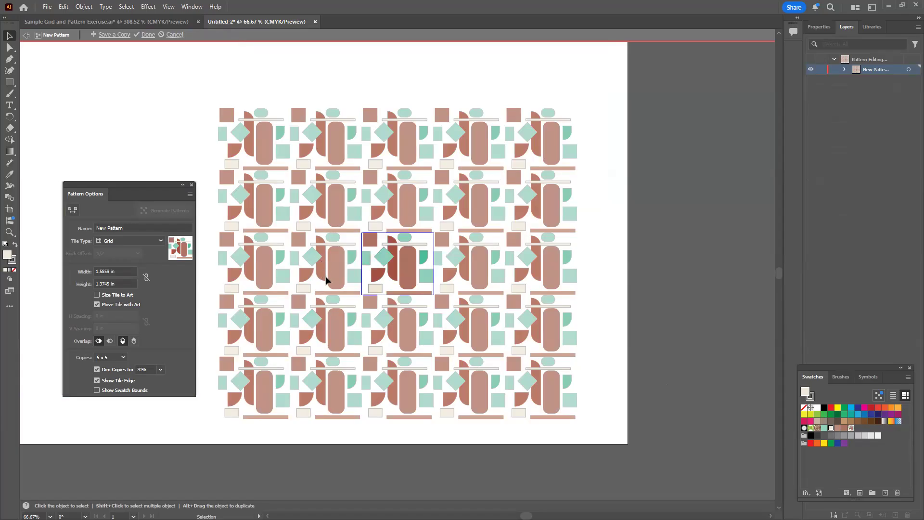
# In the pattern tile, nudge the diamond 0.02 in left and down, and shift the green pill above the cream strip's right end
pyautogui.press('z')
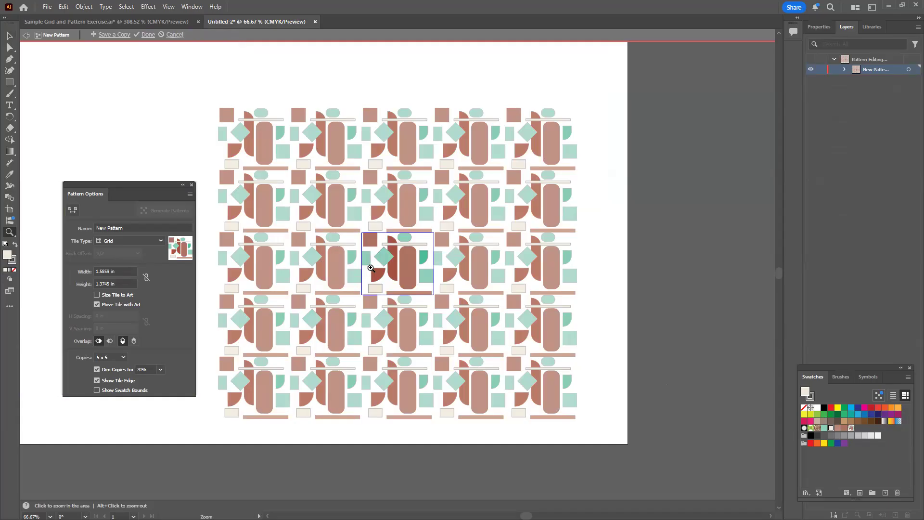
pyautogui.click(376, 265)
pyautogui.click(376, 265)
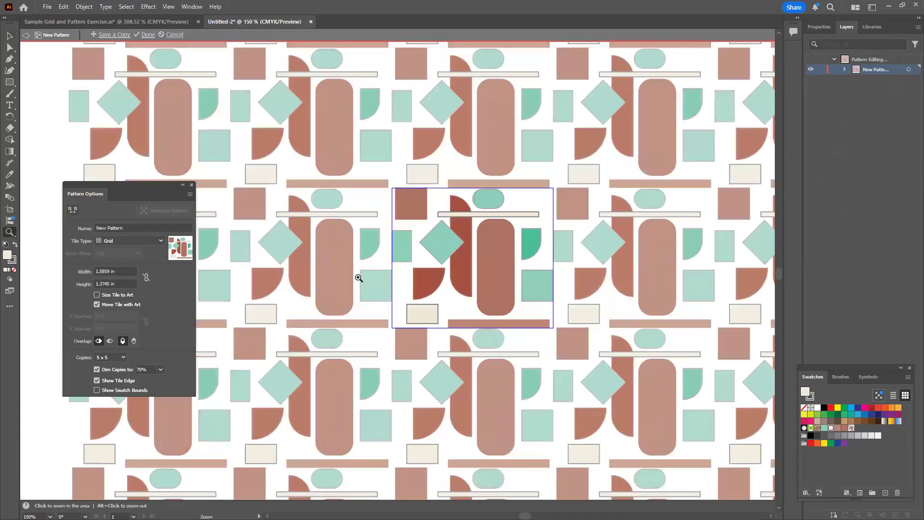
pyautogui.click(9, 36)
pyautogui.moveTo(438, 240); pyautogui.dragTo(436, 241)
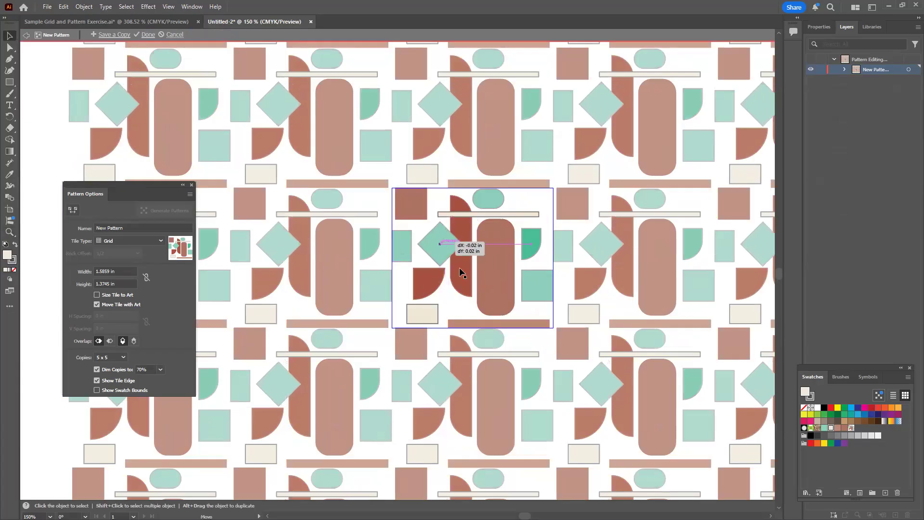
pyautogui.moveTo(492, 203); pyautogui.dragTo(526, 206)
# Move the tile's brick square slightly down and right, and tuck the green square partly behind the rounded brick bar's lower right side
pyautogui.moveTo(540, 289); pyautogui.dragTo(530, 297)
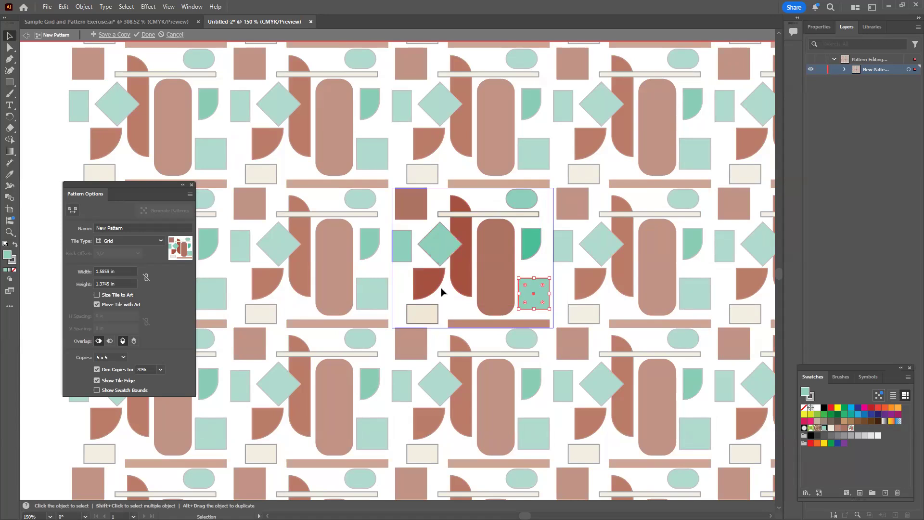
pyautogui.moveTo(412, 206); pyautogui.dragTo(412, 192)
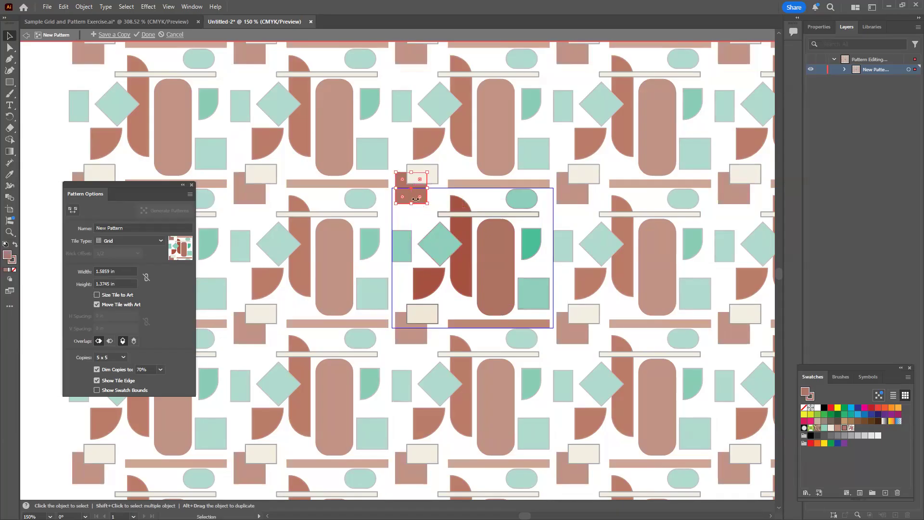
pyautogui.moveTo(413, 195); pyautogui.dragTo(419, 217)
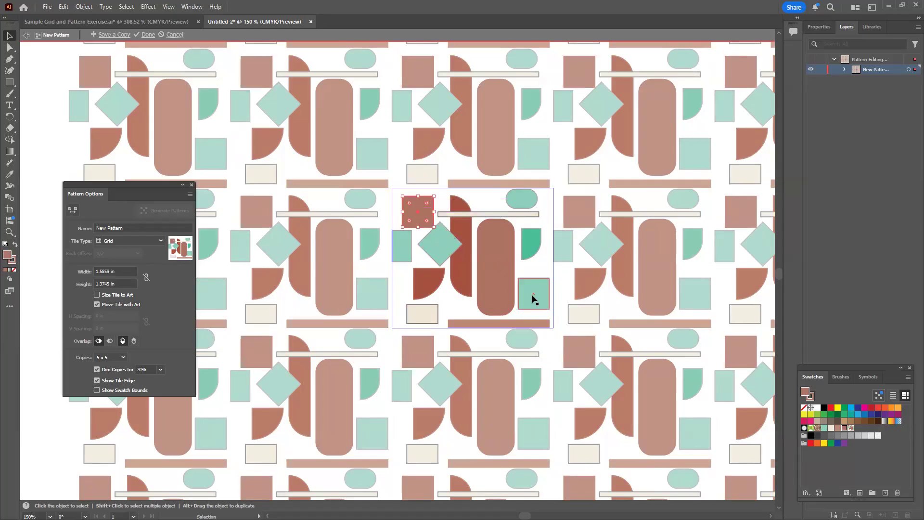
pyautogui.moveTo(532, 294)
pyautogui.mouseDown()
pyautogui.moveTo(517, 284)
pyautogui.moveTo(517, 293)
pyautogui.mouseUp()
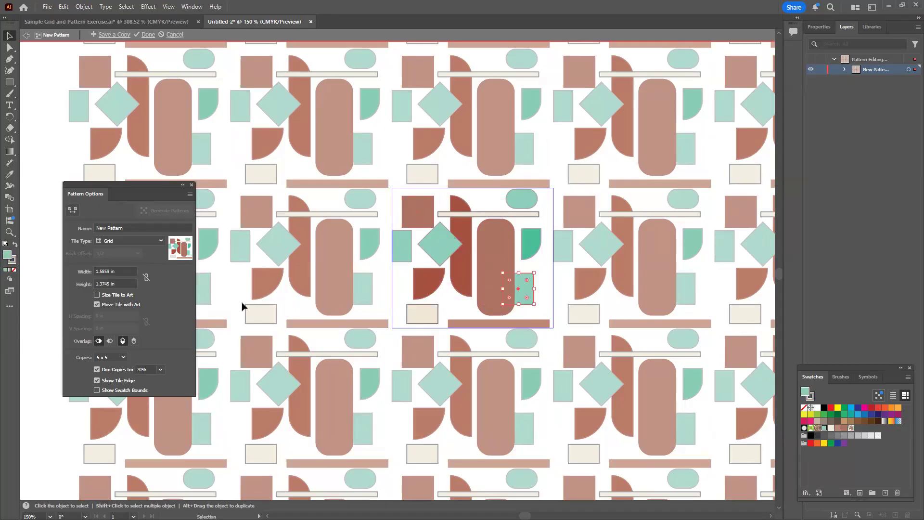
# Preview the Brick by Row and Brick by Column tile types, and set the pattern's tile type to Hex by Column
pyautogui.click(123, 239)
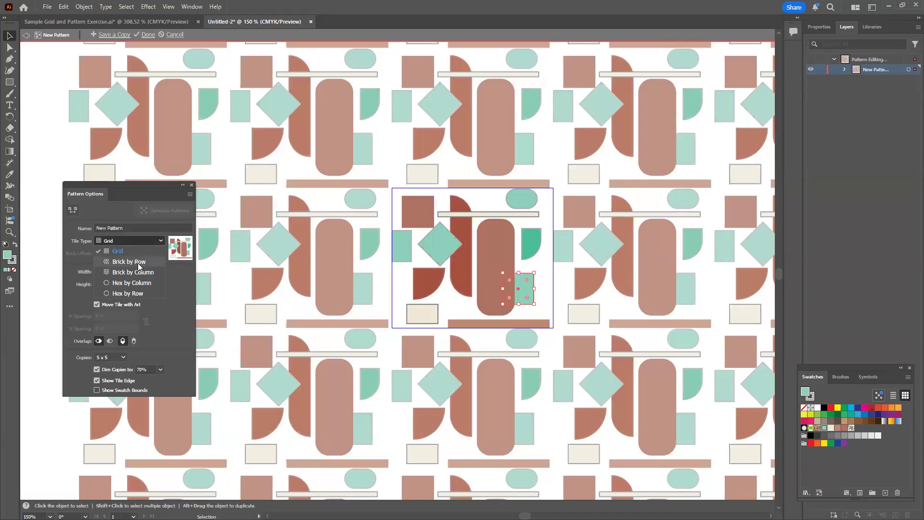
pyautogui.click(137, 262)
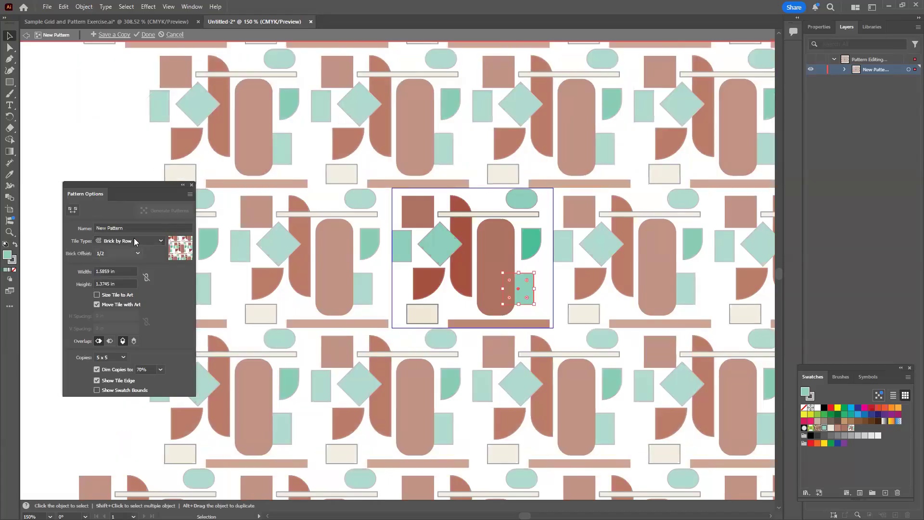
pyautogui.click(133, 237)
pyautogui.click(132, 272)
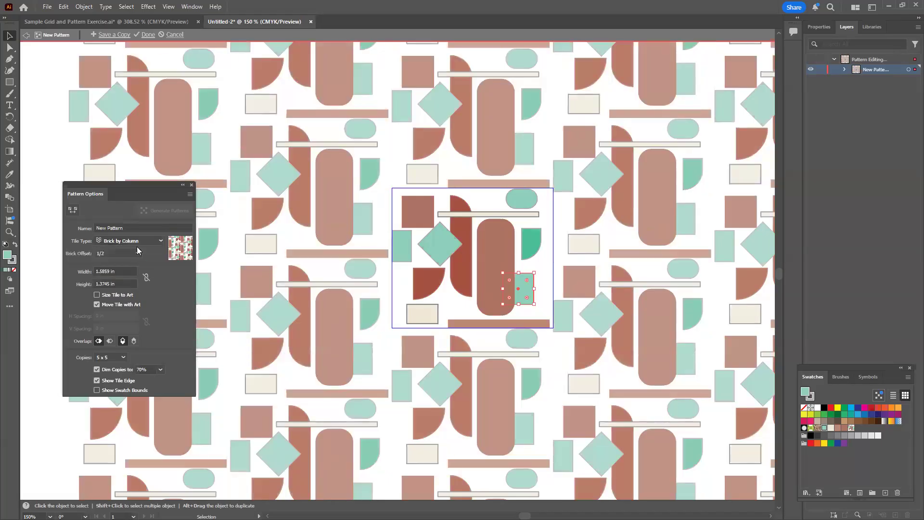
pyautogui.click(137, 243)
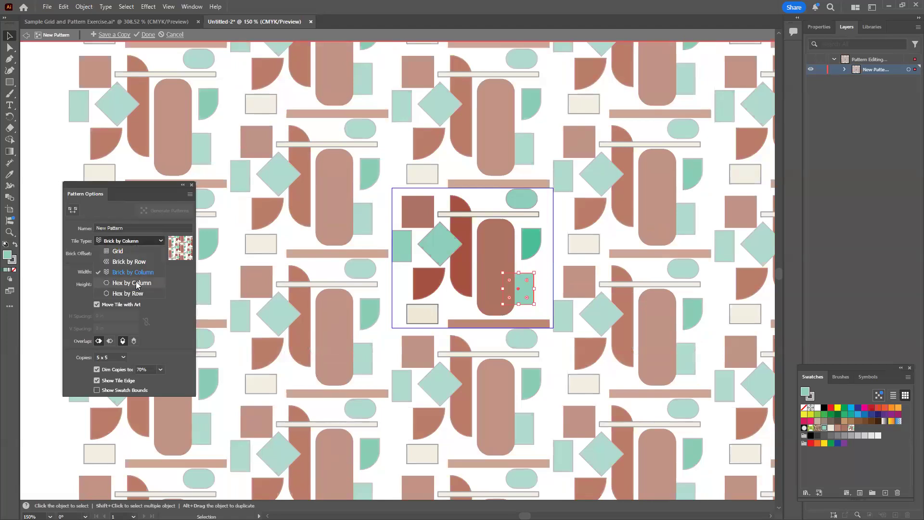
pyautogui.click(136, 282)
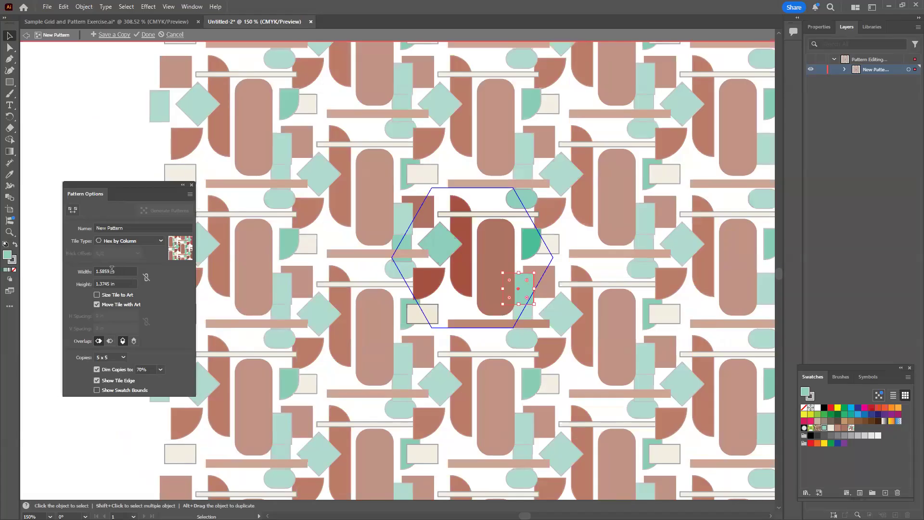
# Link the pattern tile's width and height proportionally, and set the tile width to 2 in
pyautogui.click(124, 271)
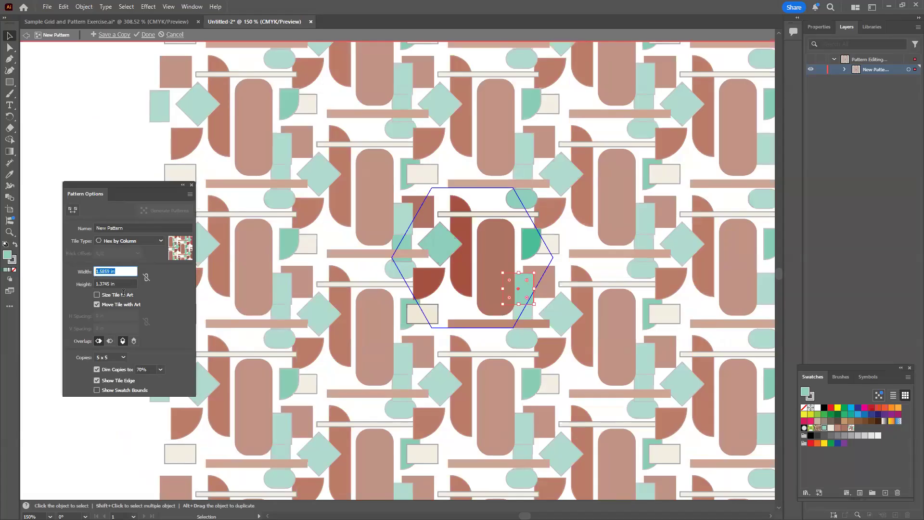
pyautogui.click(146, 279)
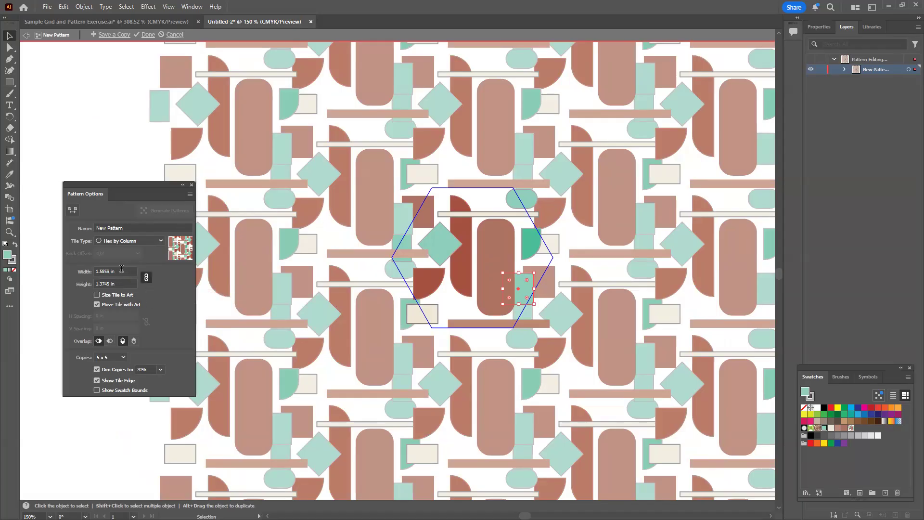
pyautogui.write('2')
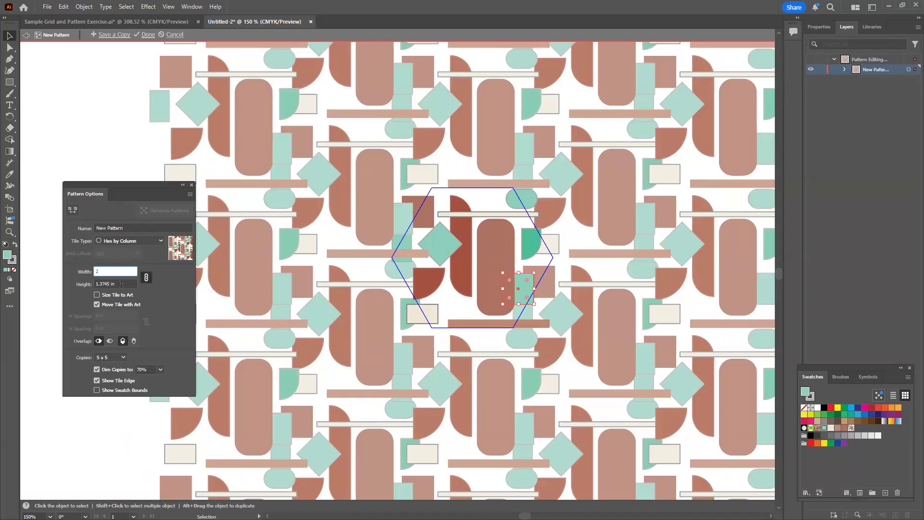
pyautogui.click(121, 284)
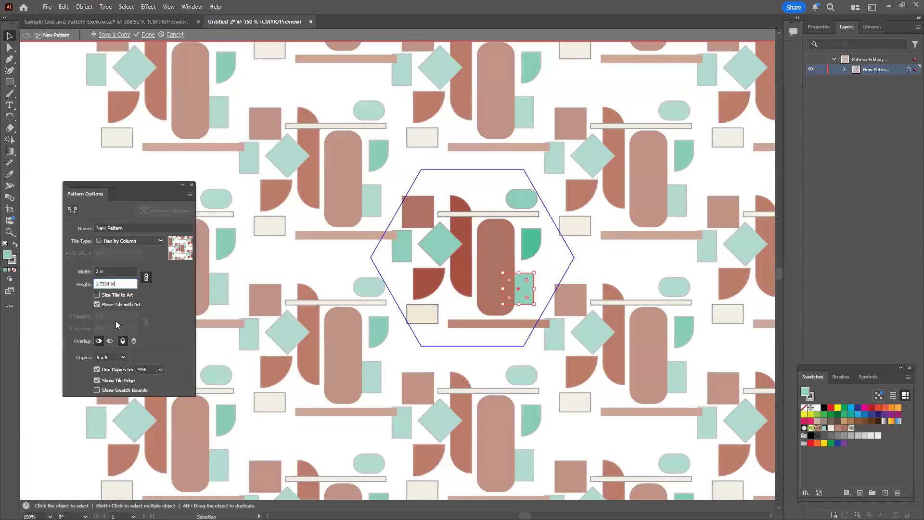
# Change the pattern's tile type to Grid, try a tile width of 1.5 in, and settle on a proportional width of 1.6 in
pyautogui.click(133, 240)
pyautogui.click(123, 255)
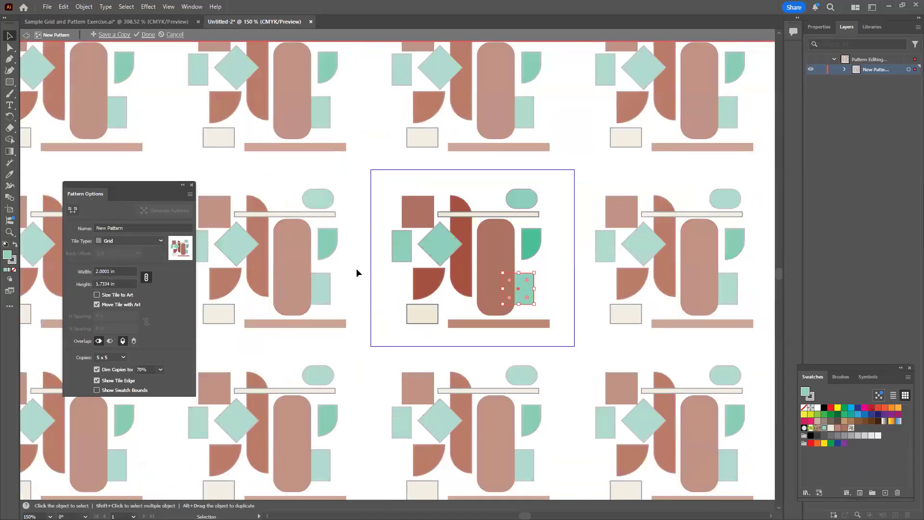
pyautogui.click(121, 270)
pyautogui.doubleClick(121, 271)
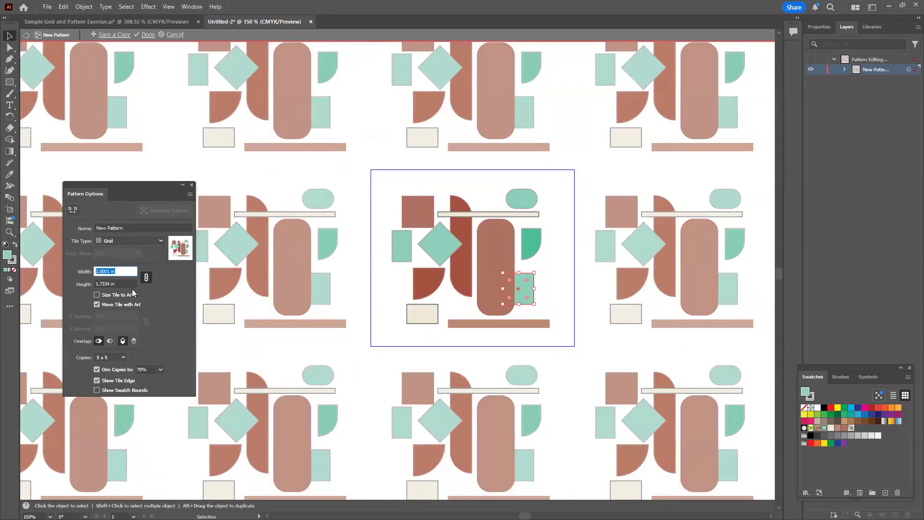
pyautogui.write('1.5')
pyautogui.click(120, 283)
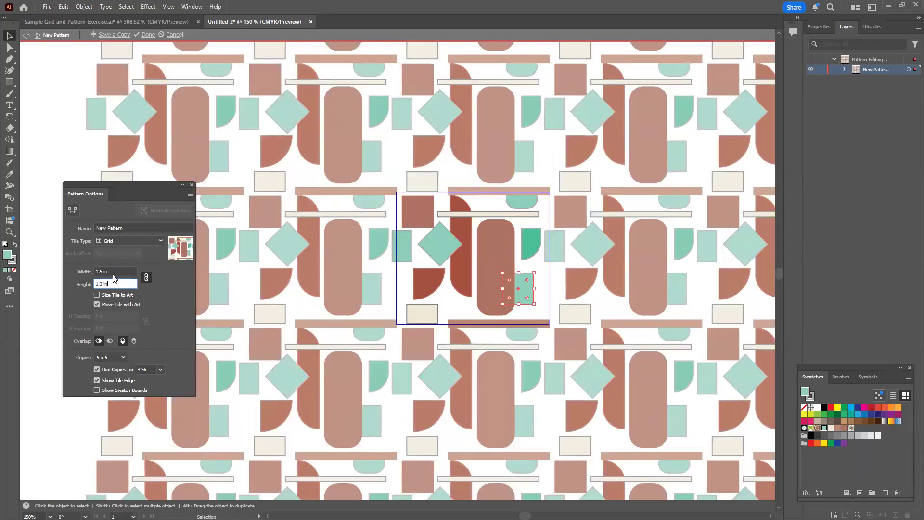
pyautogui.hotkey('shift', 'Tab')
pyautogui.write('1')
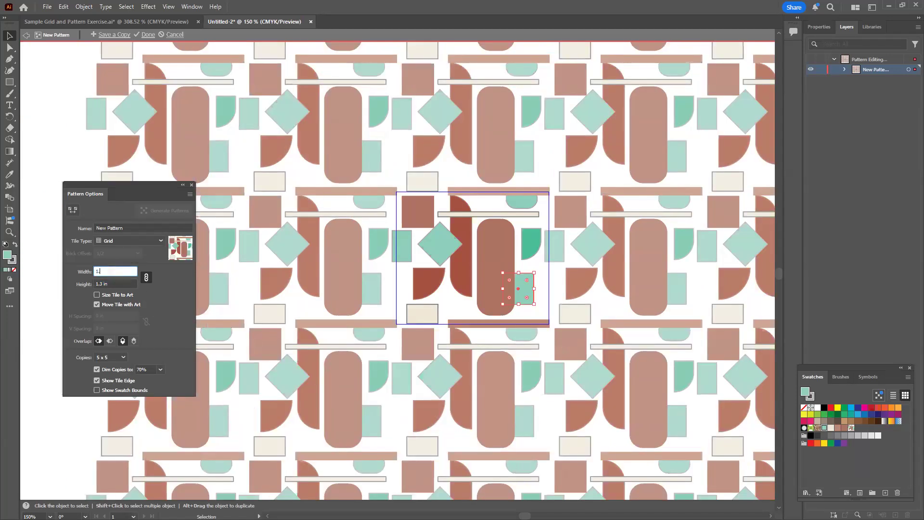
pyautogui.press('Tab')
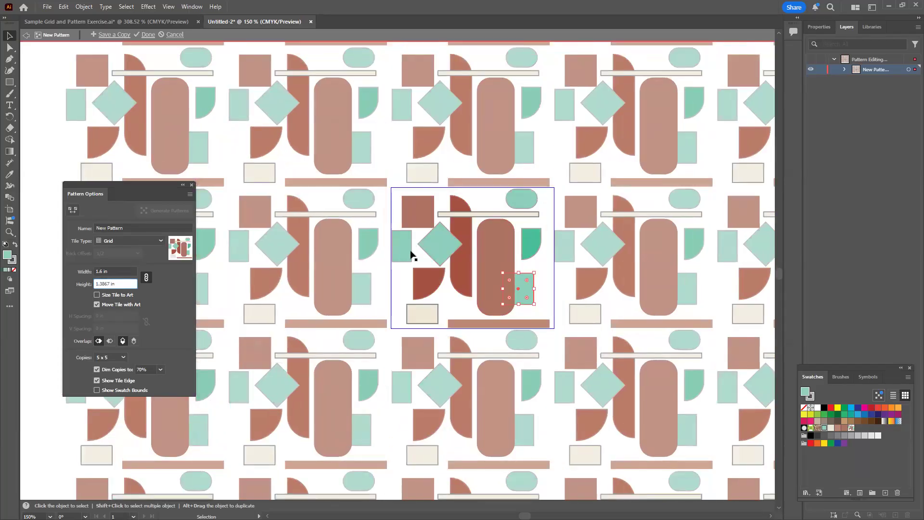
# Bring the tile's left green rectangle inside the tile edge, and nudge the bottom strip and the rounded bar slightly up
pyautogui.moveTo(408, 259)
pyautogui.mouseDown()
pyautogui.moveTo(418, 264)
pyautogui.moveTo(409, 264)
pyautogui.mouseUp()
pyautogui.moveTo(484, 322); pyautogui.dragTo(483, 322)
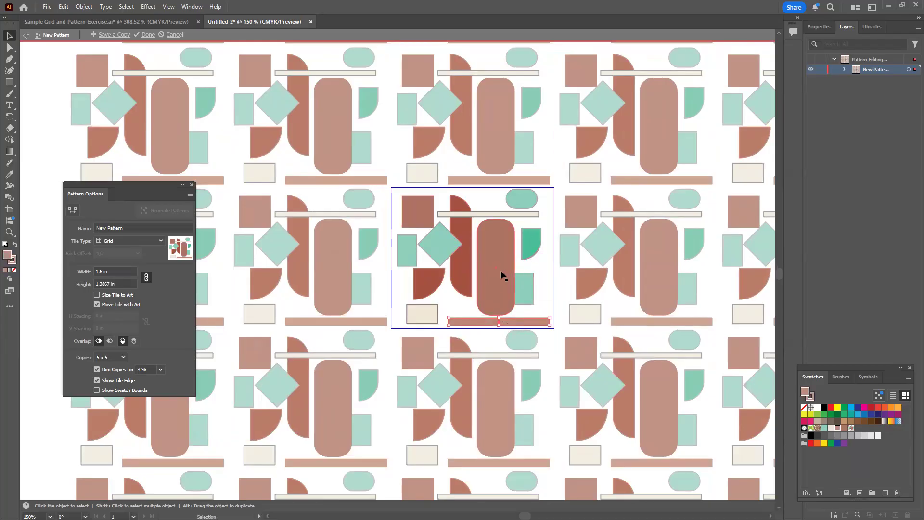
pyautogui.moveTo(495, 264); pyautogui.dragTo(493, 262)
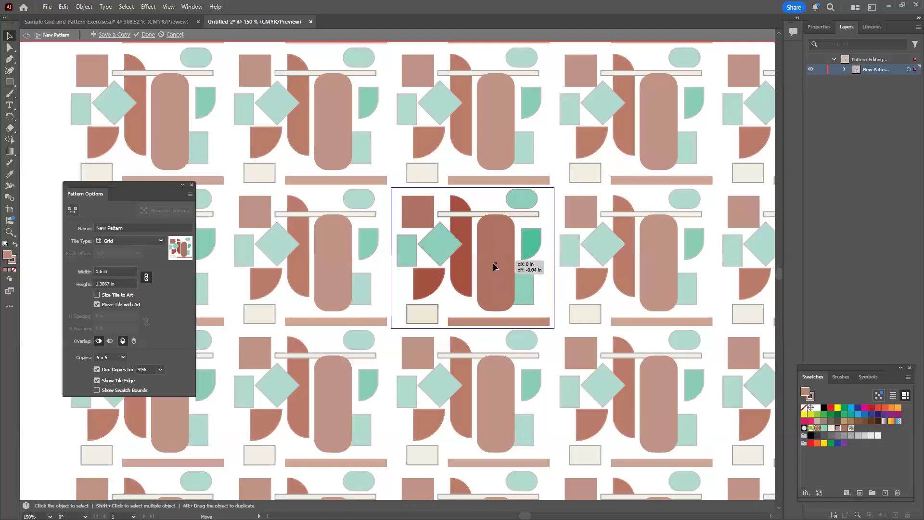
# Shift the rounded bar slightly left and down, move the green square 0.13 in right, clear of the bar, and finish editing the pattern
pyautogui.moveTo(525, 216)
pyautogui.mouseDown()
pyautogui.moveTo(526, 206)
pyautogui.moveTo(527, 215)
pyautogui.mouseUp()
pyautogui.moveTo(502, 269); pyautogui.dragTo(536, 287)
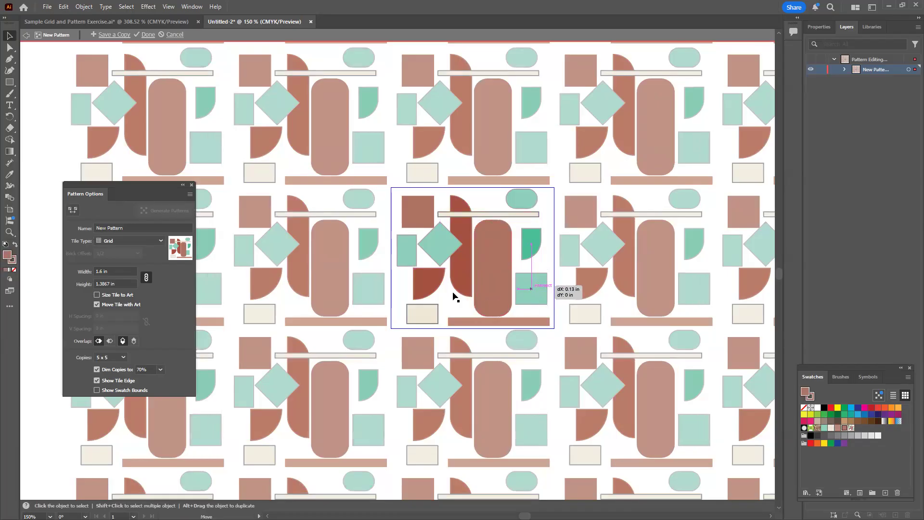
pyautogui.click(402, 291)
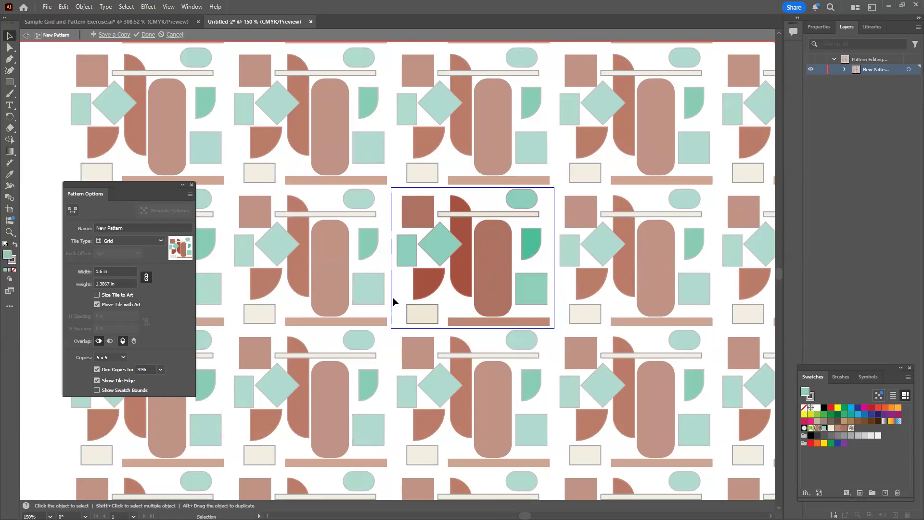
pyautogui.click(145, 36)
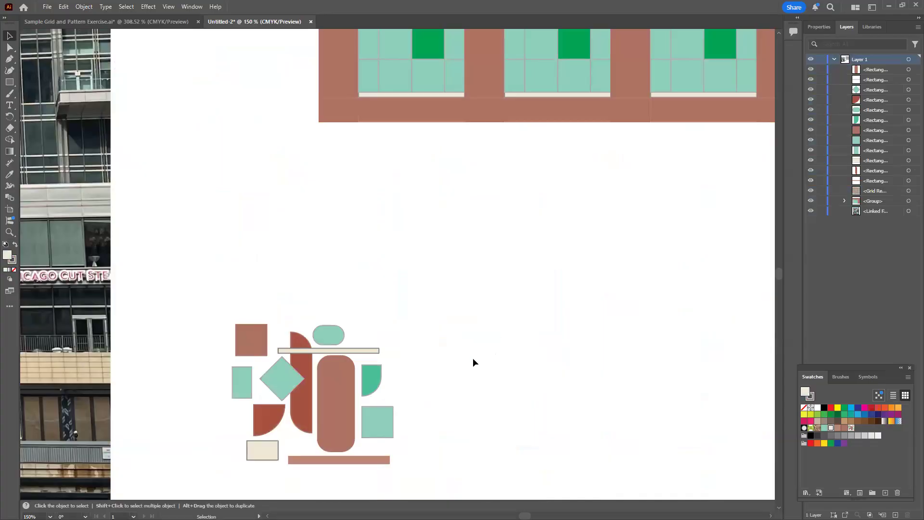
# Move the abstract motif left so it sits below the original tile, and group all its shapes
pyautogui.press('z')
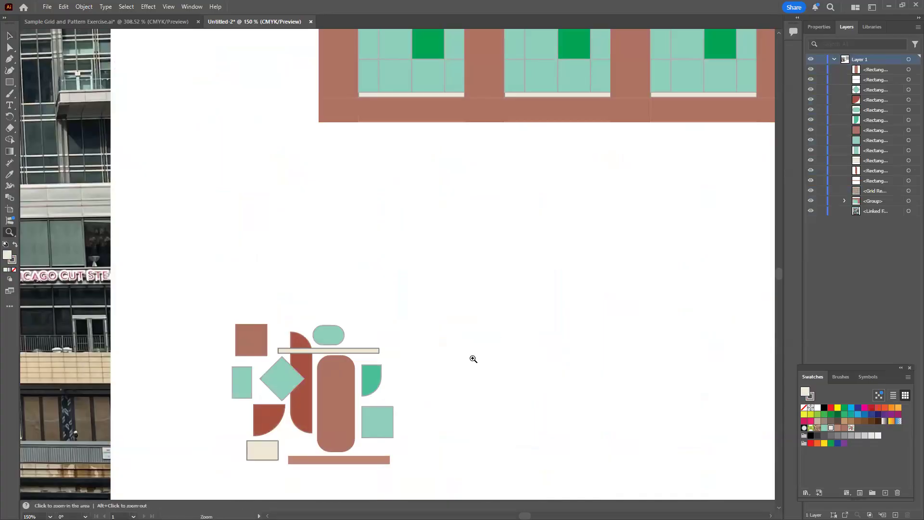
pyautogui.moveTo(485, 371); pyautogui.dragTo(387, 373)
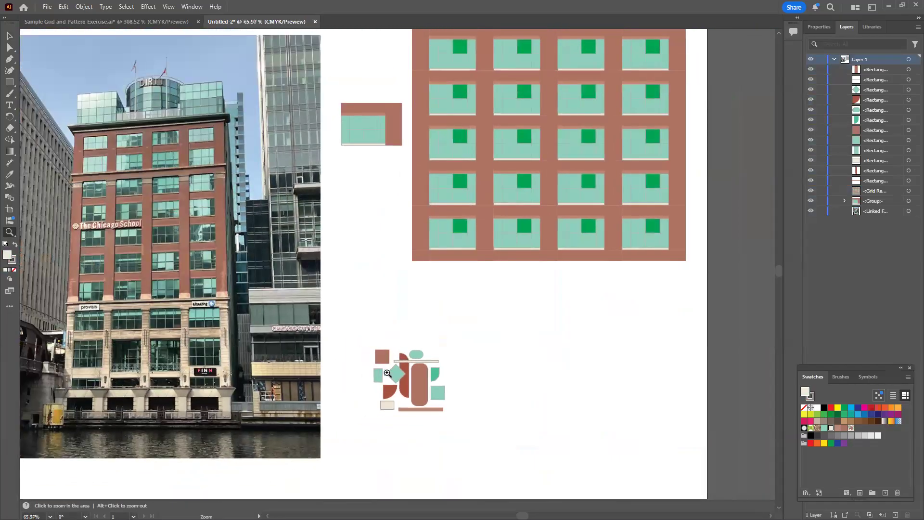
pyautogui.hotkey('ctrl', '-')
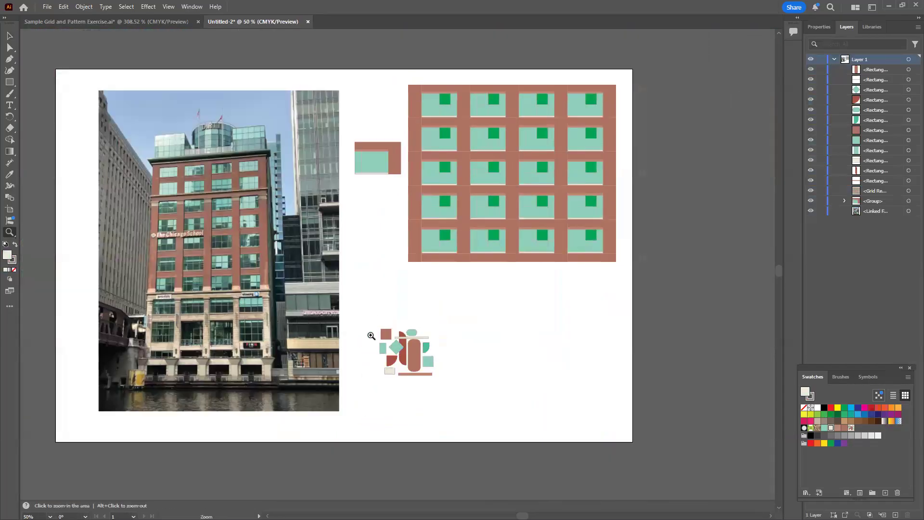
pyautogui.click(10, 39)
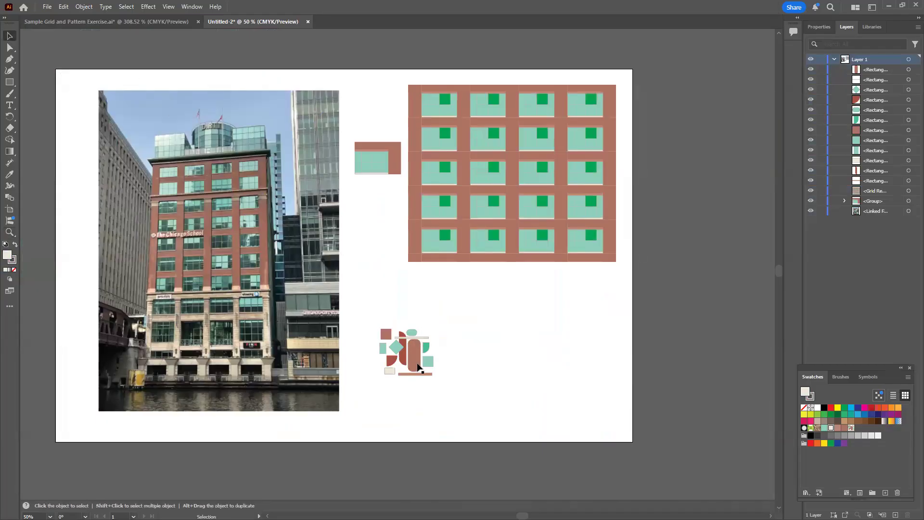
pyautogui.moveTo(356, 313); pyautogui.dragTo(458, 404)
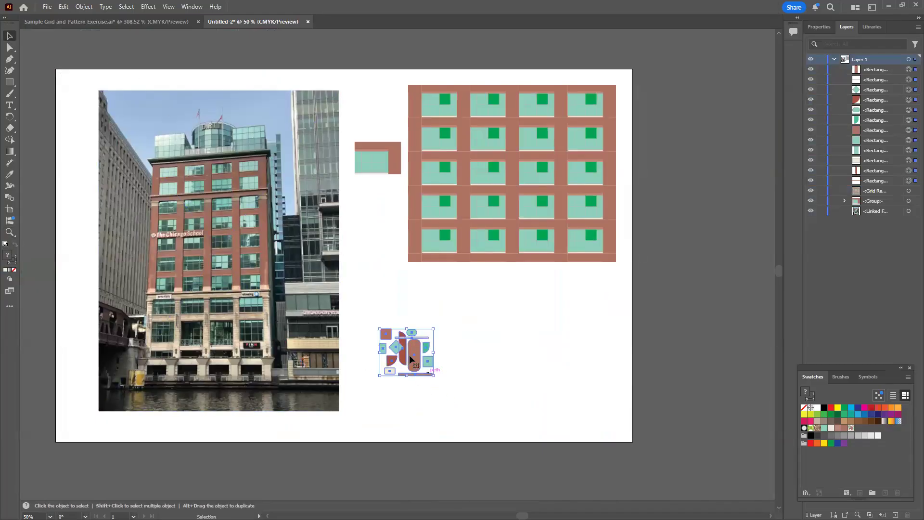
pyautogui.moveTo(417, 364); pyautogui.dragTo(390, 356)
pyautogui.rightClick(390, 355)
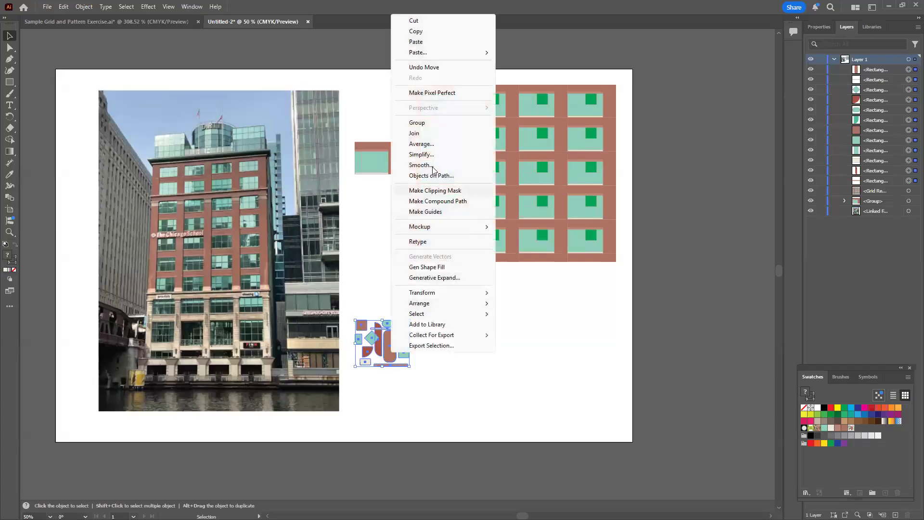
pyautogui.click(417, 124)
pyautogui.click(466, 370)
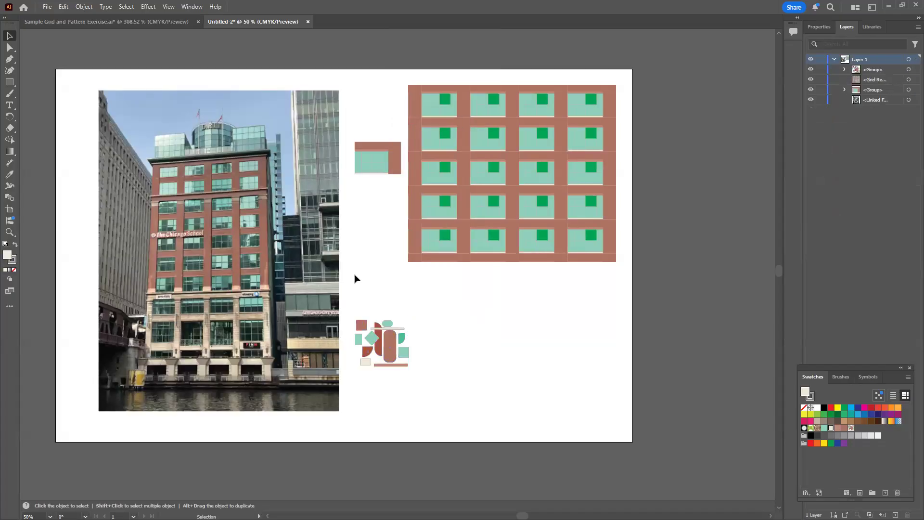
# Draw a rectangle about 5.32 by 4.47 in below the facade grid and fill it with the new pattern swatch
pyautogui.click(9, 82)
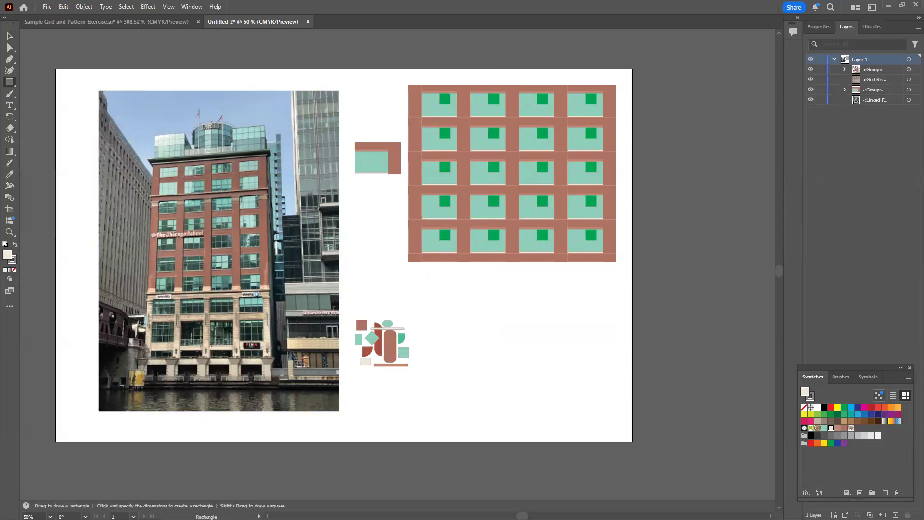
pyautogui.moveTo(430, 274); pyautogui.dragTo(610, 426)
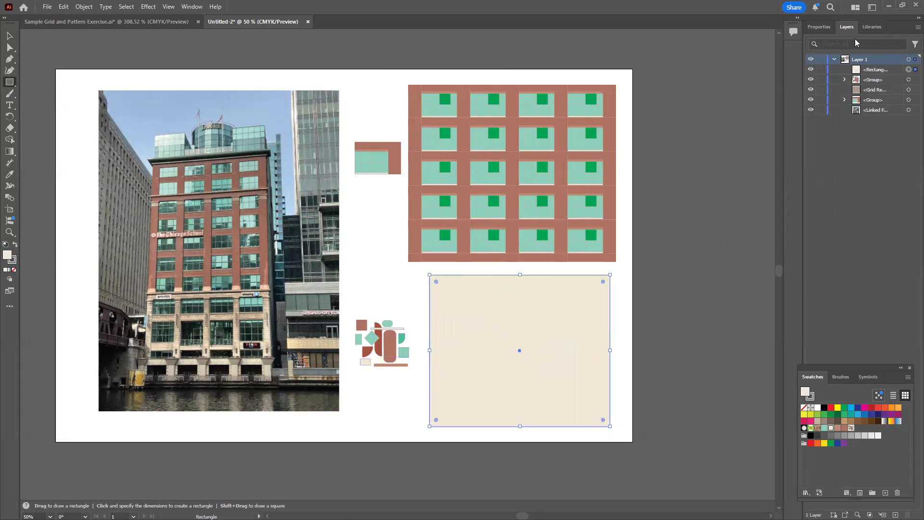
pyautogui.click(819, 27)
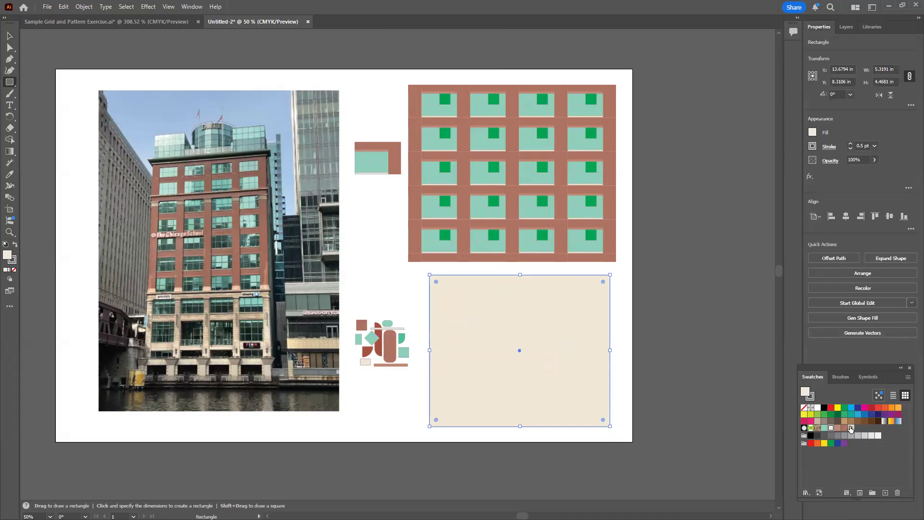
pyautogui.click(850, 427)
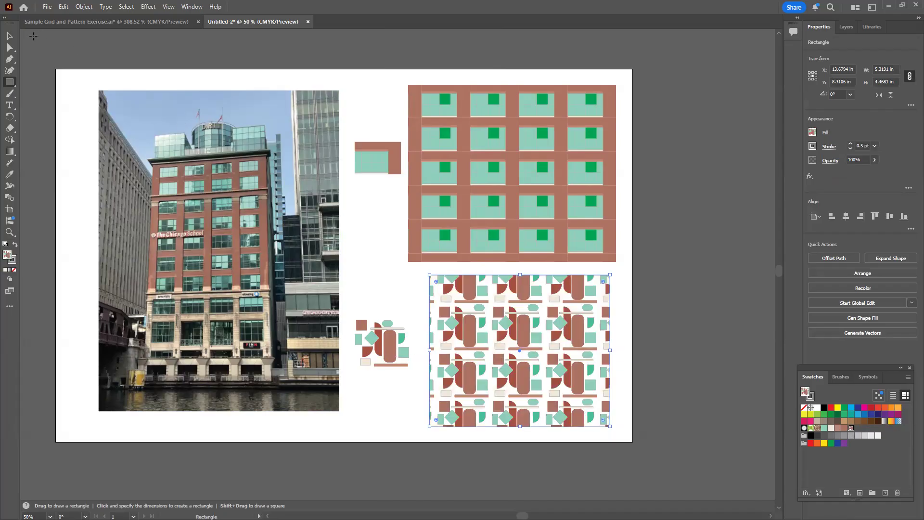
pyautogui.click(9, 35)
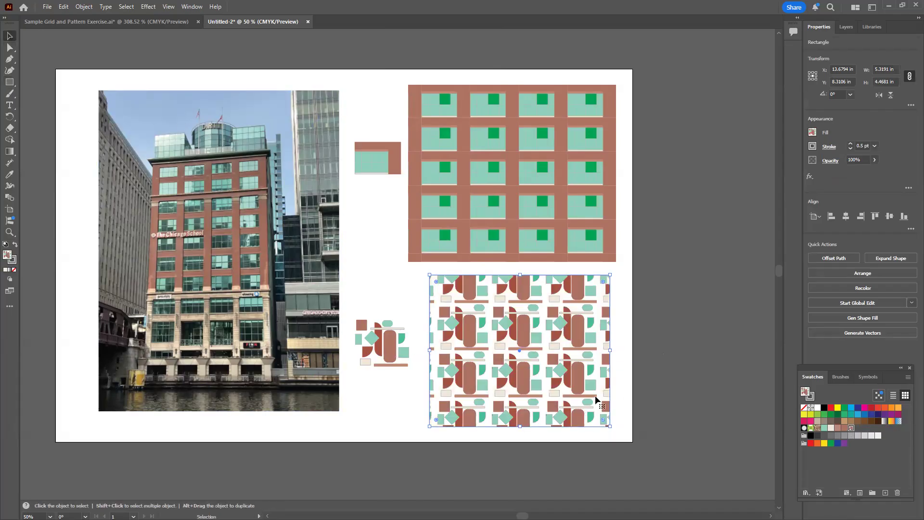
pyautogui.click(169, 230)
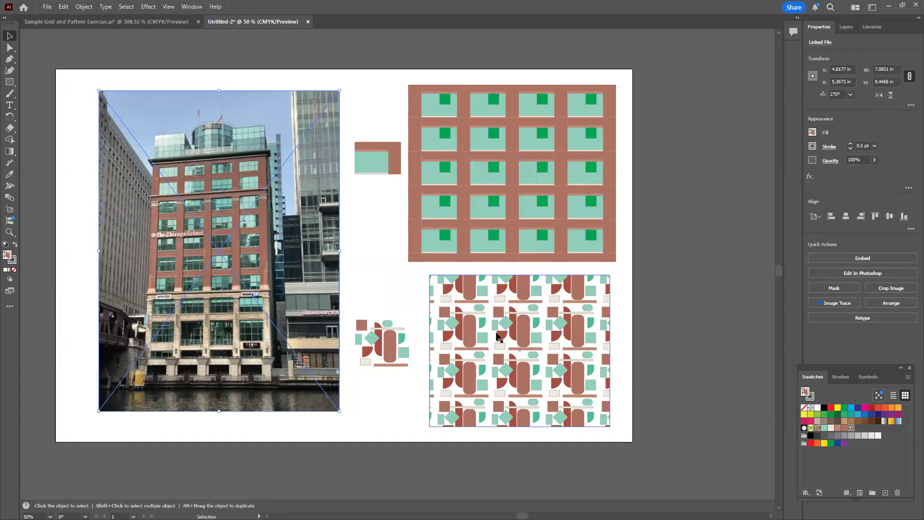
# Move the pattern-filled rectangle up and left, closer to the facade grid, and resize it to about 4.94 by 4.09 in
pyautogui.press('z')
pyautogui.moveTo(472, 348); pyautogui.dragTo(516, 347)
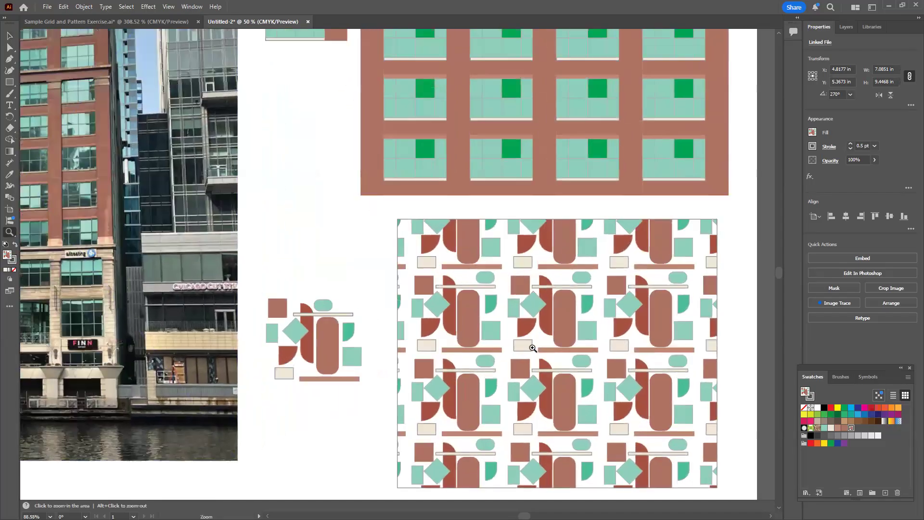
pyautogui.click(9, 36)
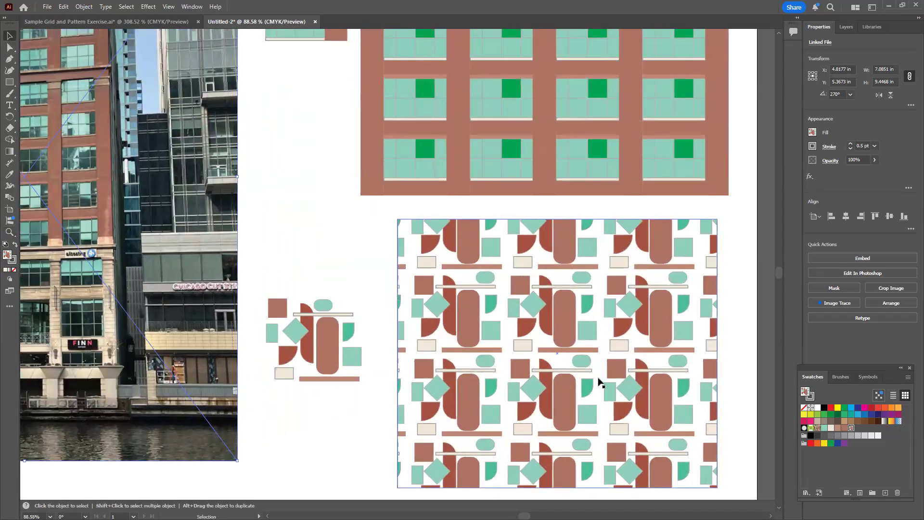
pyautogui.moveTo(574, 348)
pyautogui.mouseDown()
pyautogui.moveTo(554, 351)
pyautogui.moveTo(570, 343)
pyautogui.moveTo(550, 342)
pyautogui.moveTo(569, 342)
pyautogui.moveTo(562, 346)
pyautogui.mouseUp()
pyautogui.moveTo(692, 336)
pyautogui.mouseDown()
pyautogui.moveTo(625, 337)
pyautogui.moveTo(675, 337)
pyautogui.mouseUp()
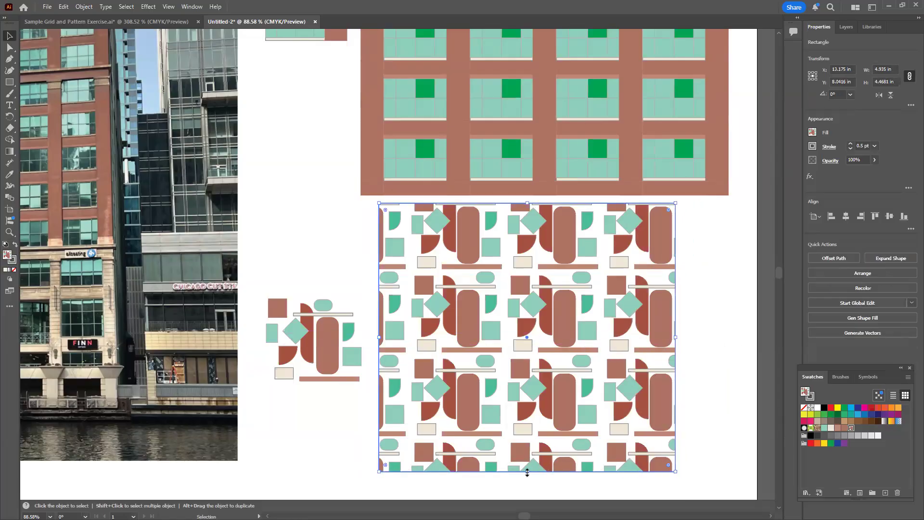
pyautogui.moveTo(525, 448); pyautogui.dragTo(525, 448)
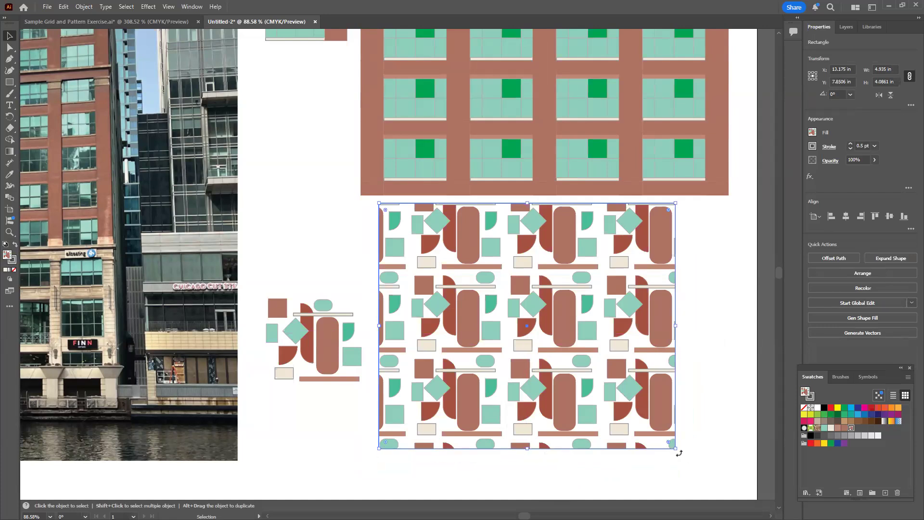
pyautogui.moveTo(694, 439); pyautogui.dragTo(674, 435)
pyautogui.click(581, 299)
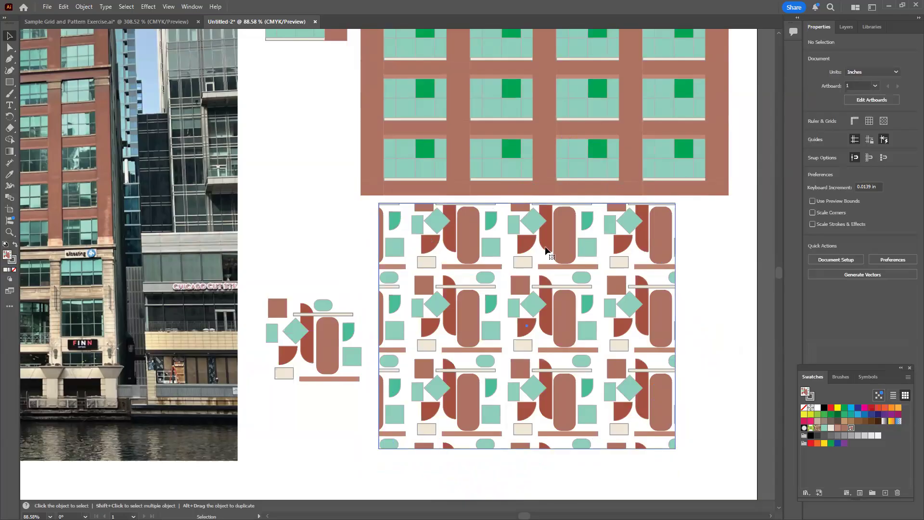
# Lower the pattern rectangle's top edge and extend its right edge, making it about 5.26 by 3.96 in
pyautogui.moveTo(528, 201); pyautogui.dragTo(527, 210)
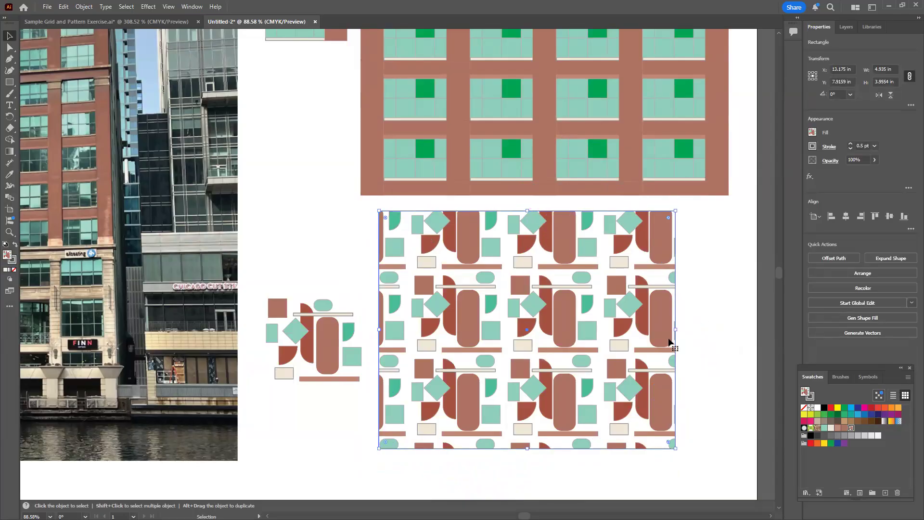
pyautogui.moveTo(675, 330); pyautogui.dragTo(694, 331)
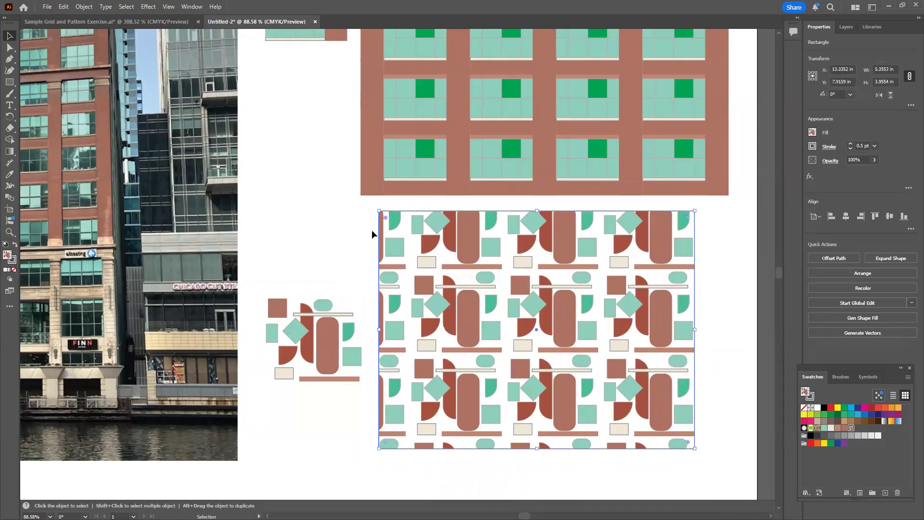
pyautogui.click(356, 241)
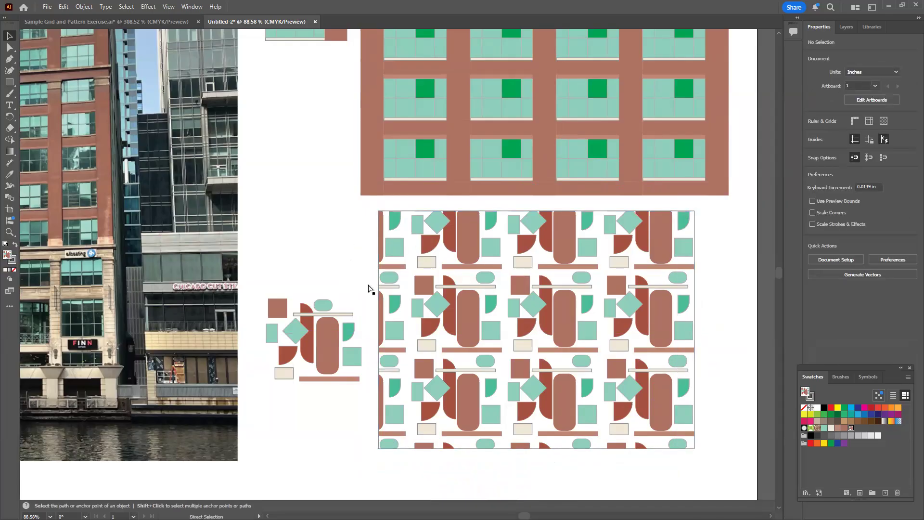
# Move the building photo up and left on the artboard, and place the window tile and abstract motif in the gap beside it
pyautogui.hotkey('ctrl', '0')
pyautogui.moveTo(219, 193); pyautogui.dragTo(189, 183)
pyautogui.moveTo(443, 150); pyautogui.dragTo(417, 129)
pyautogui.moveTo(442, 369); pyautogui.dragTo(409, 298)
pyautogui.moveTo(399, 105); pyautogui.dragTo(385, 56)
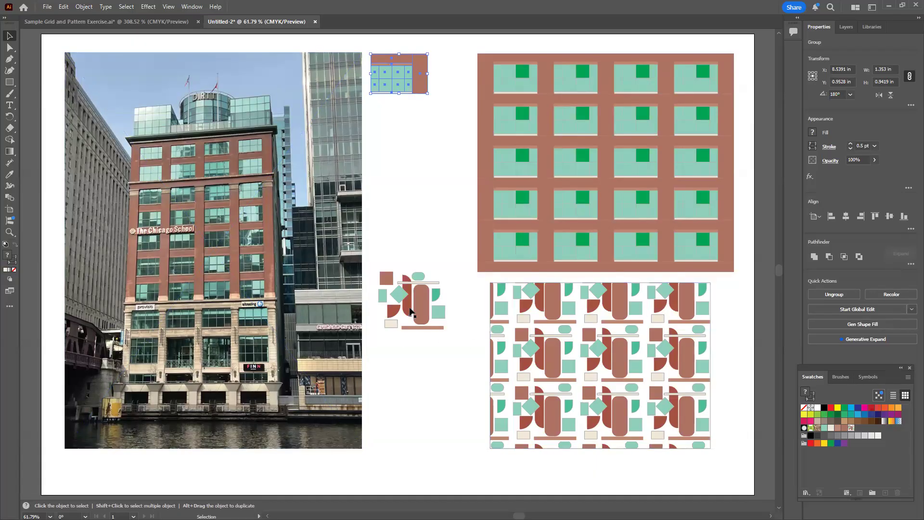
pyautogui.moveTo(413, 330); pyautogui.dragTo(413, 353)
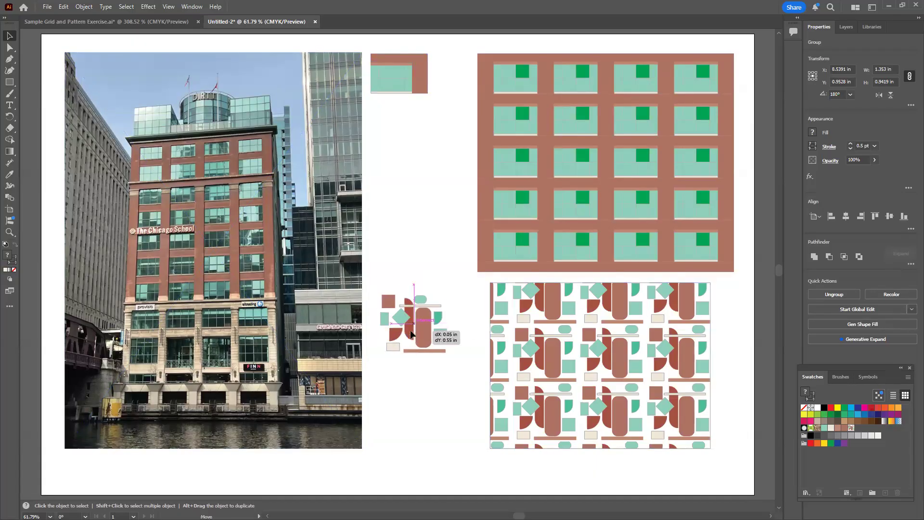
pyautogui.click(446, 373)
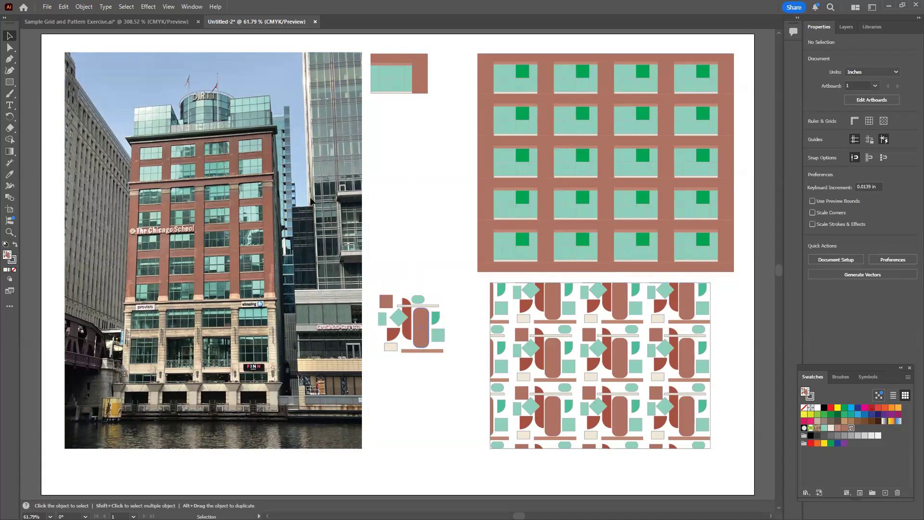
# Set up printing to the Adobe PDF printer with a Custom media size of 11 by 17 in
pyautogui.click(48, 8)
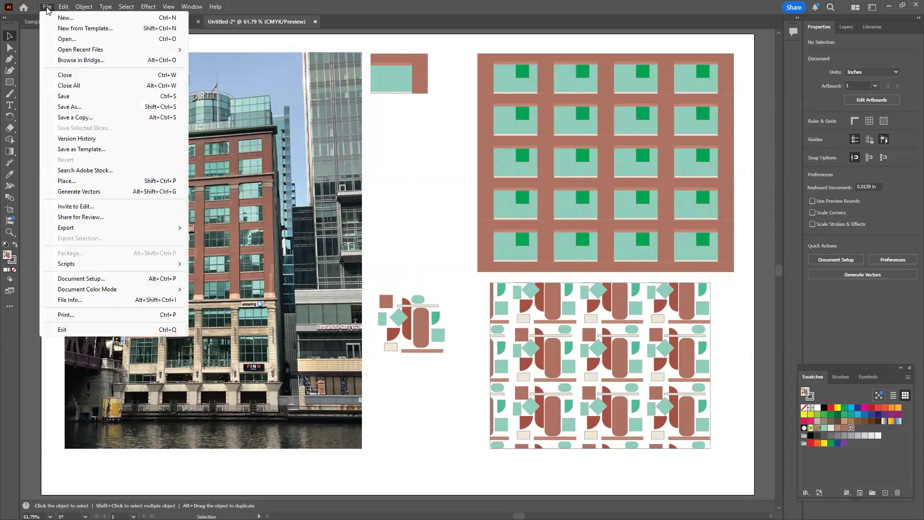
pyautogui.click(73, 316)
pyautogui.hotkey('ctrl', 'p')
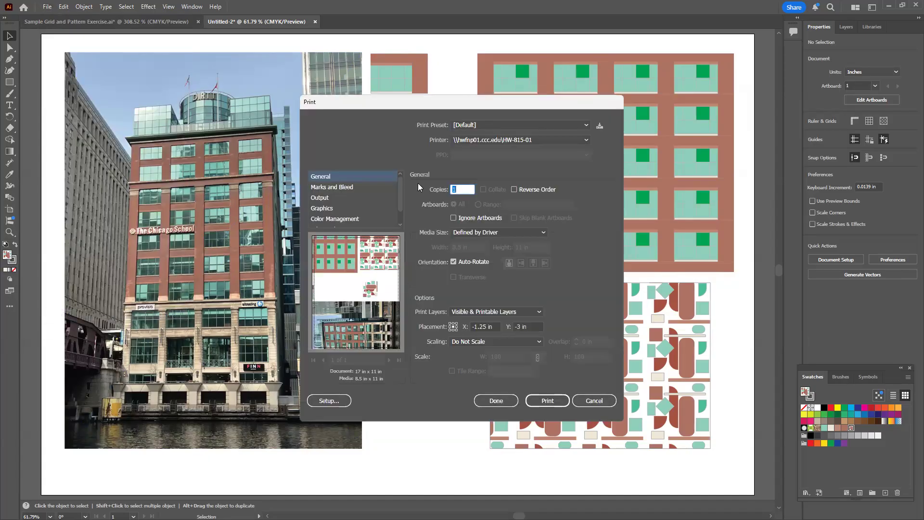
pyautogui.click(475, 140)
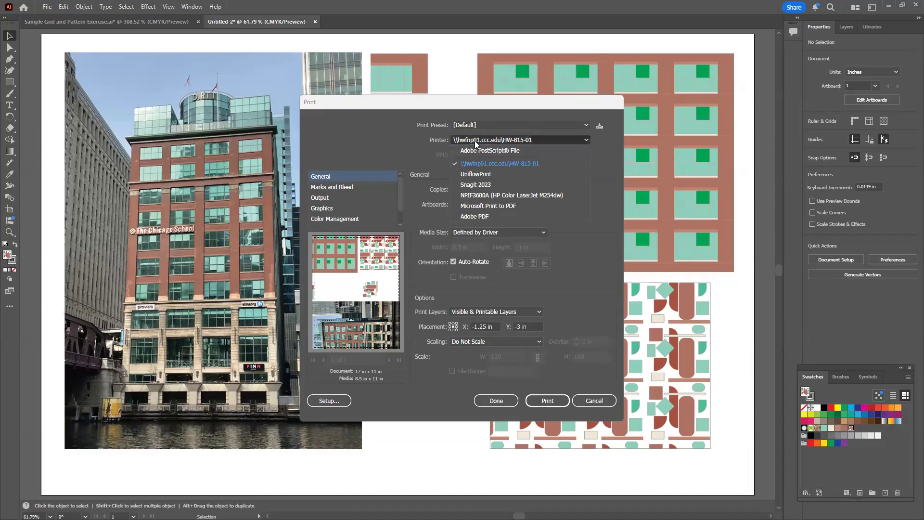
pyautogui.click(484, 217)
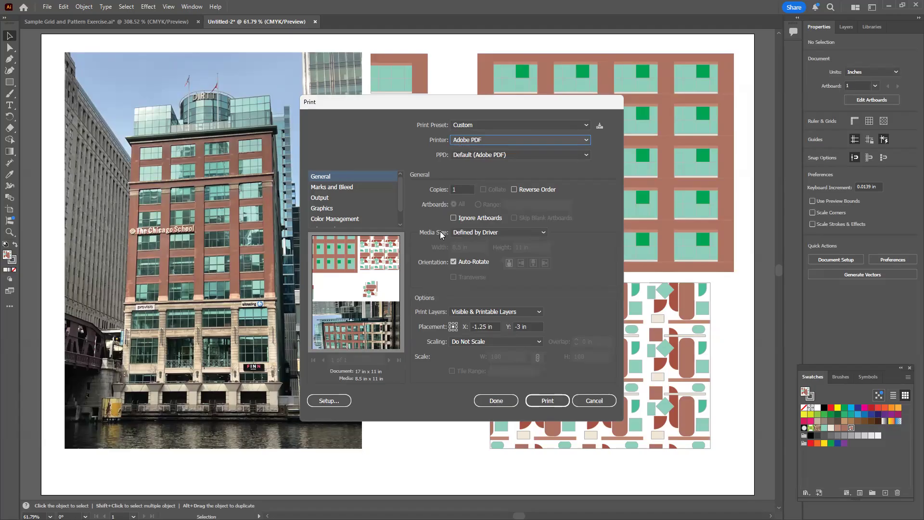
pyautogui.click(478, 232)
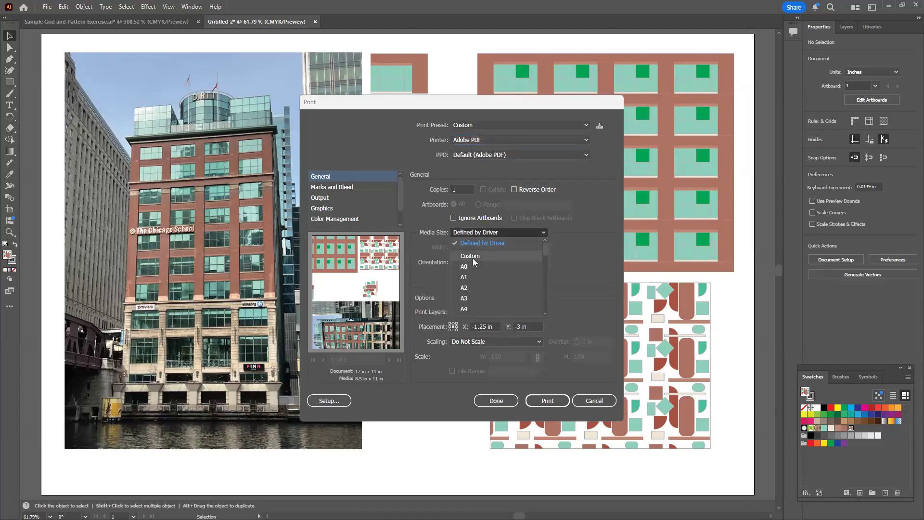
pyautogui.click(472, 255)
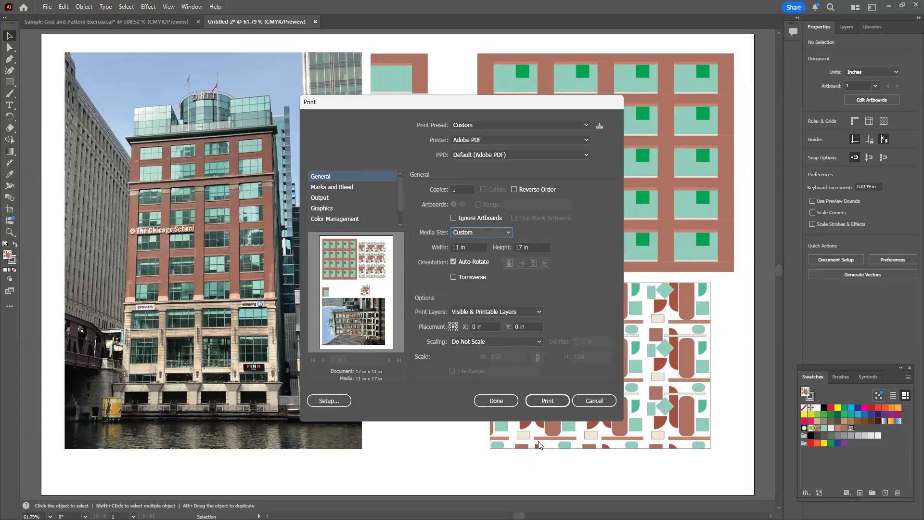
# Print the artboard to Untitled-2.pdf, decline text recognition, and view the whole page in Acrobat at 50%
pyautogui.click(542, 401)
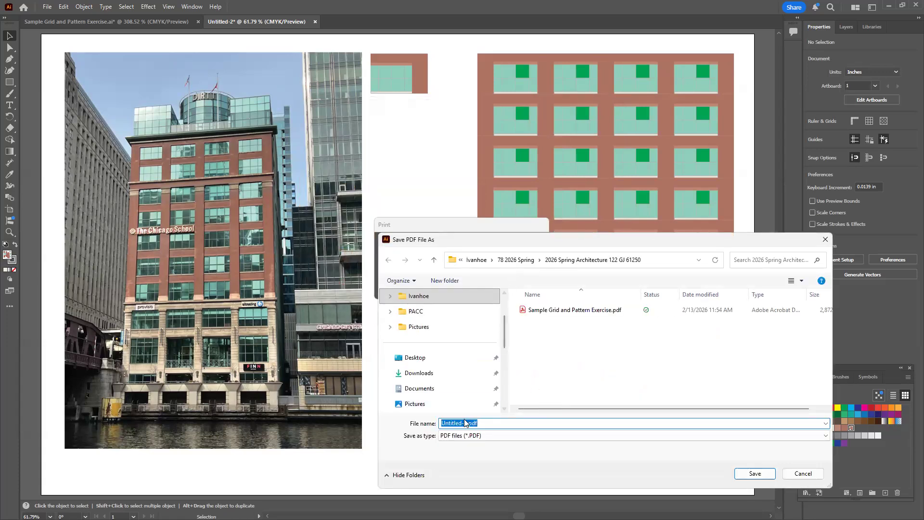
pyautogui.click(753, 474)
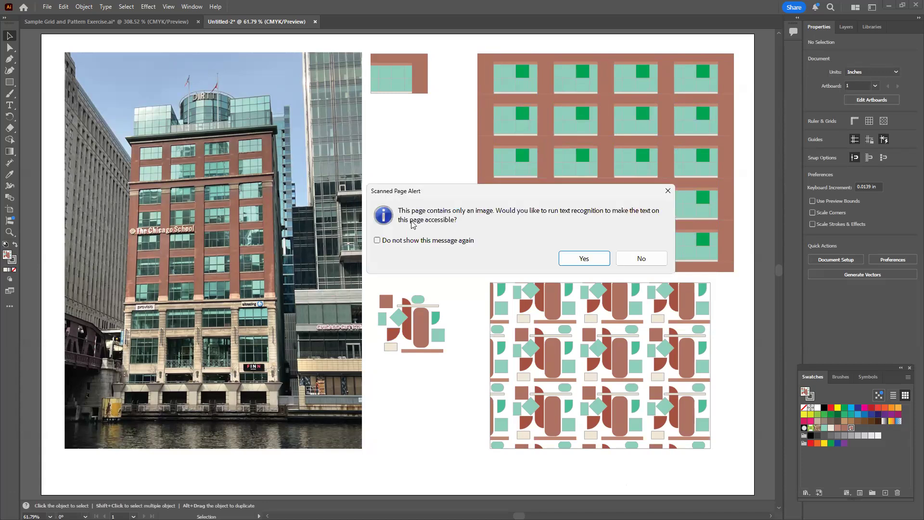
pyautogui.click(639, 260)
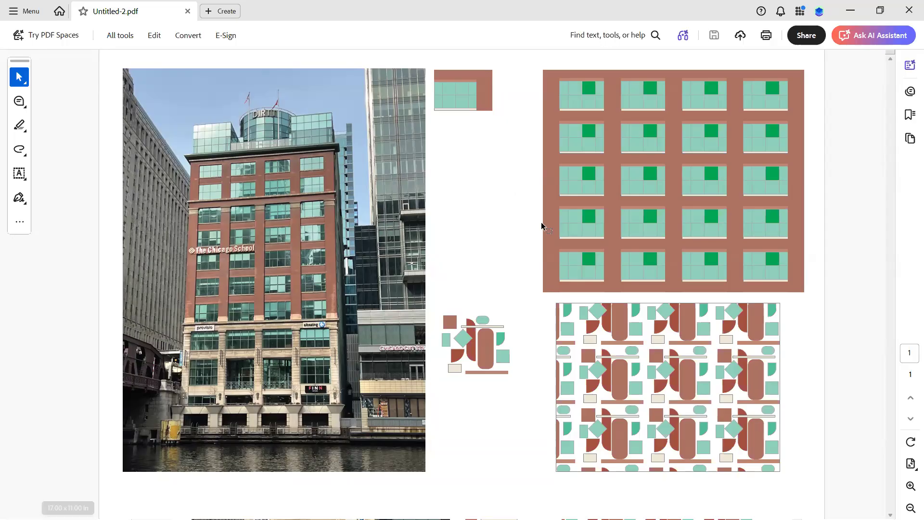
pyautogui.click(910, 507)
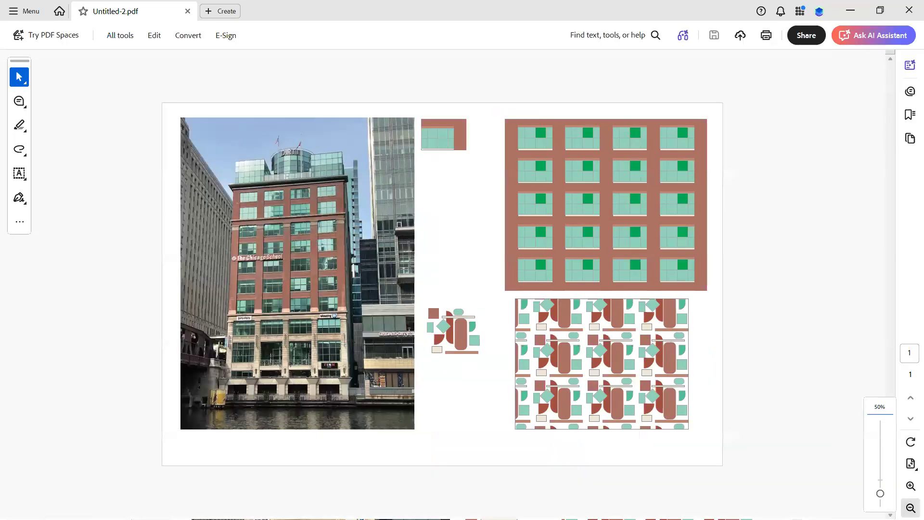